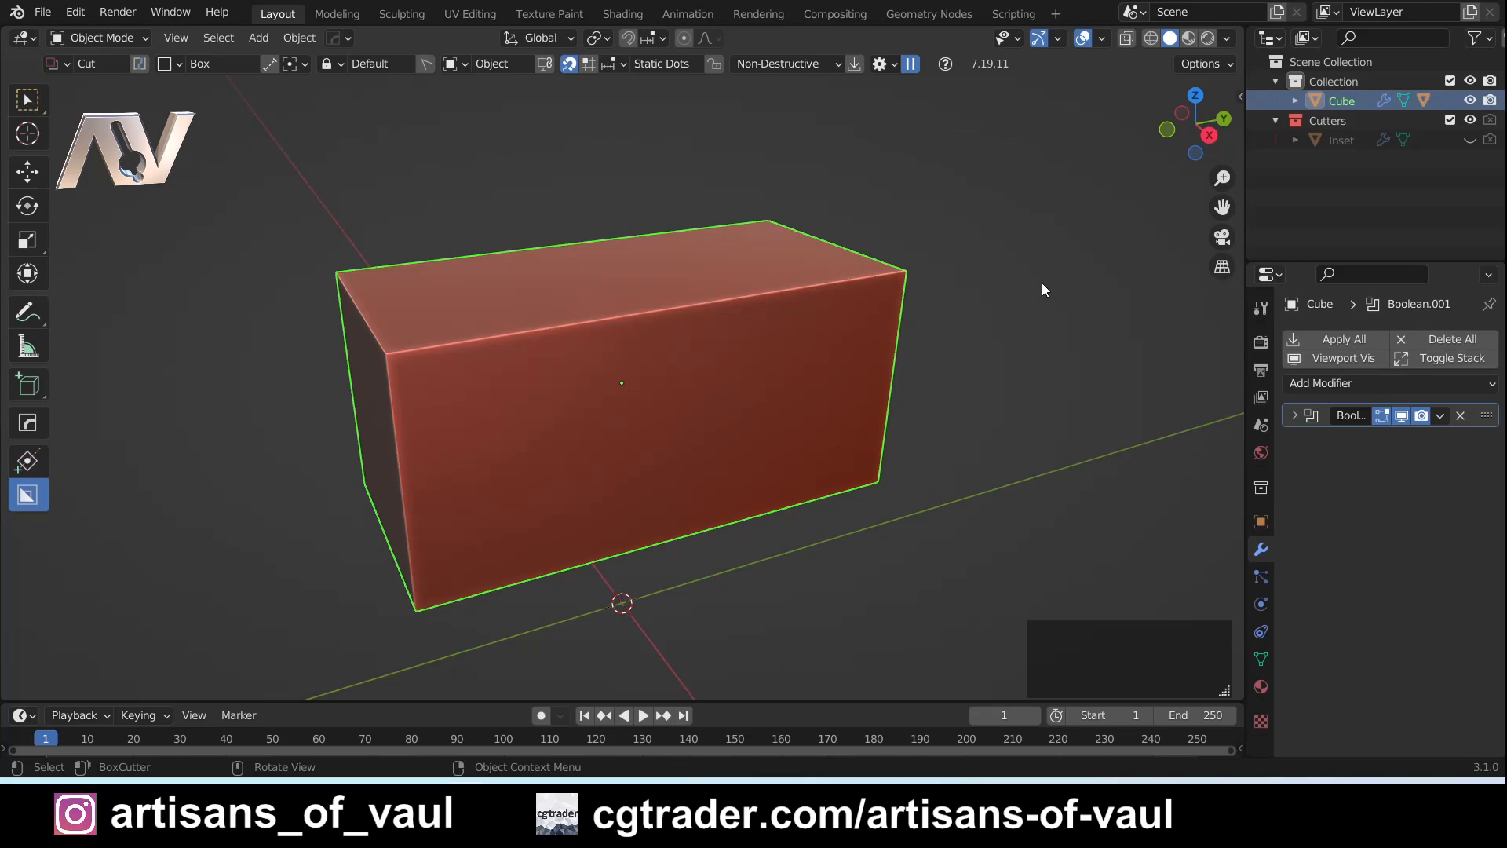
- Toggle between the Select tool and BoxCutter, finishing with BoxCutter active
key(alt+w)
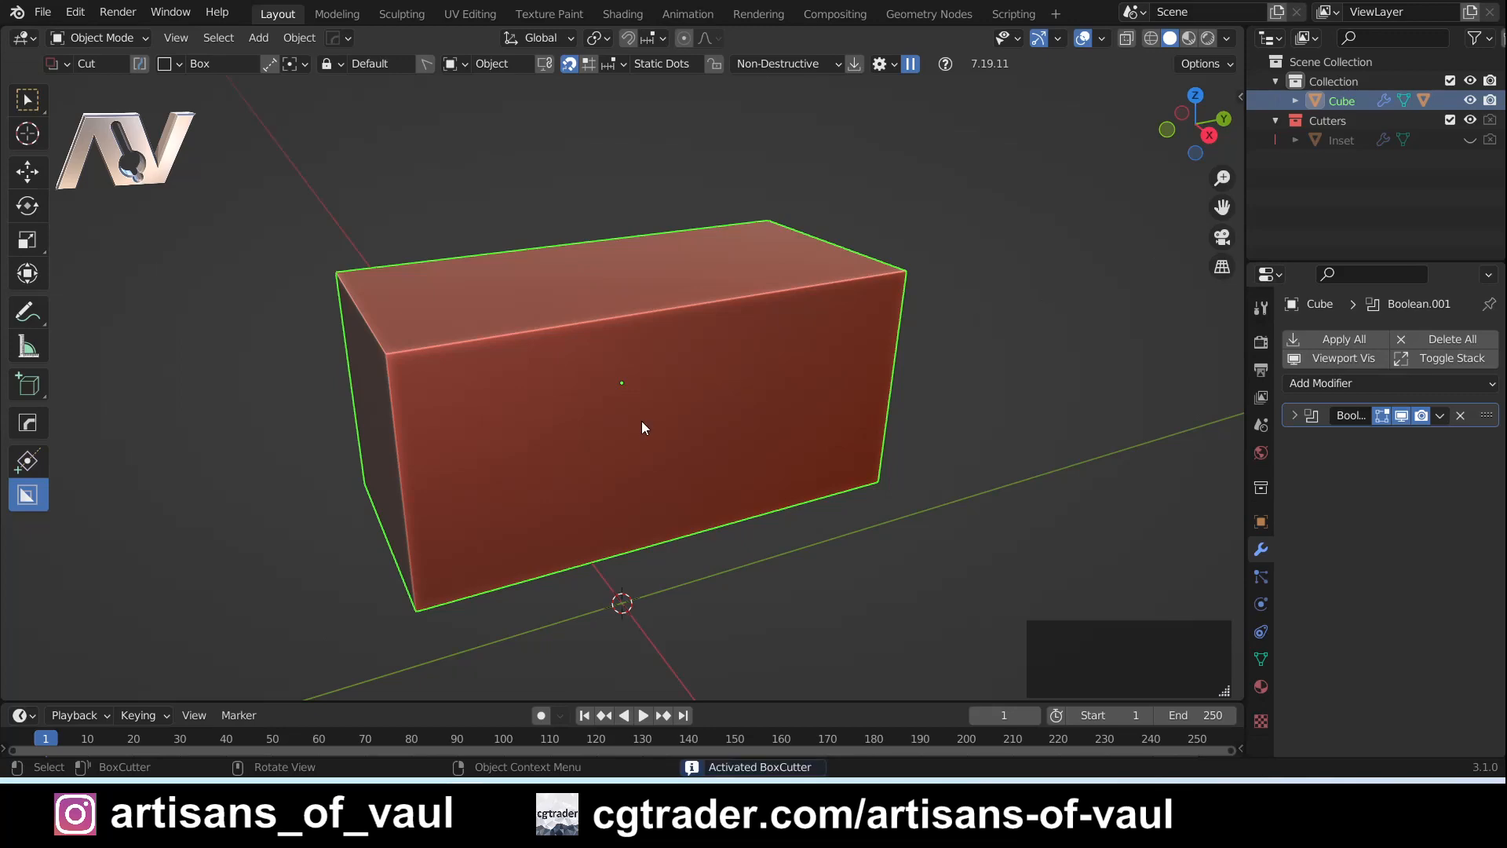
key(w)
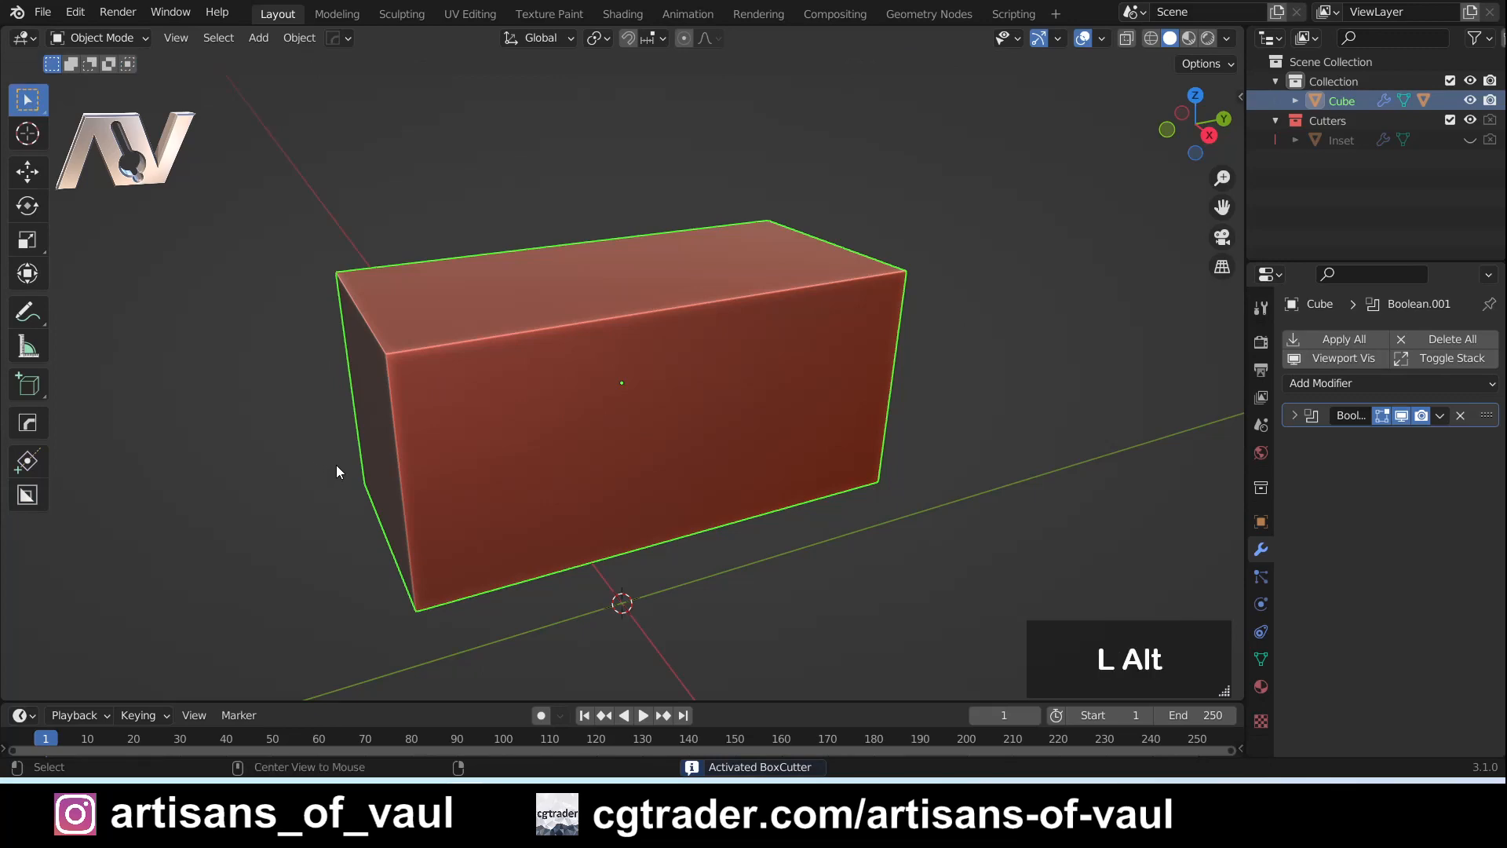
key(alt+w)
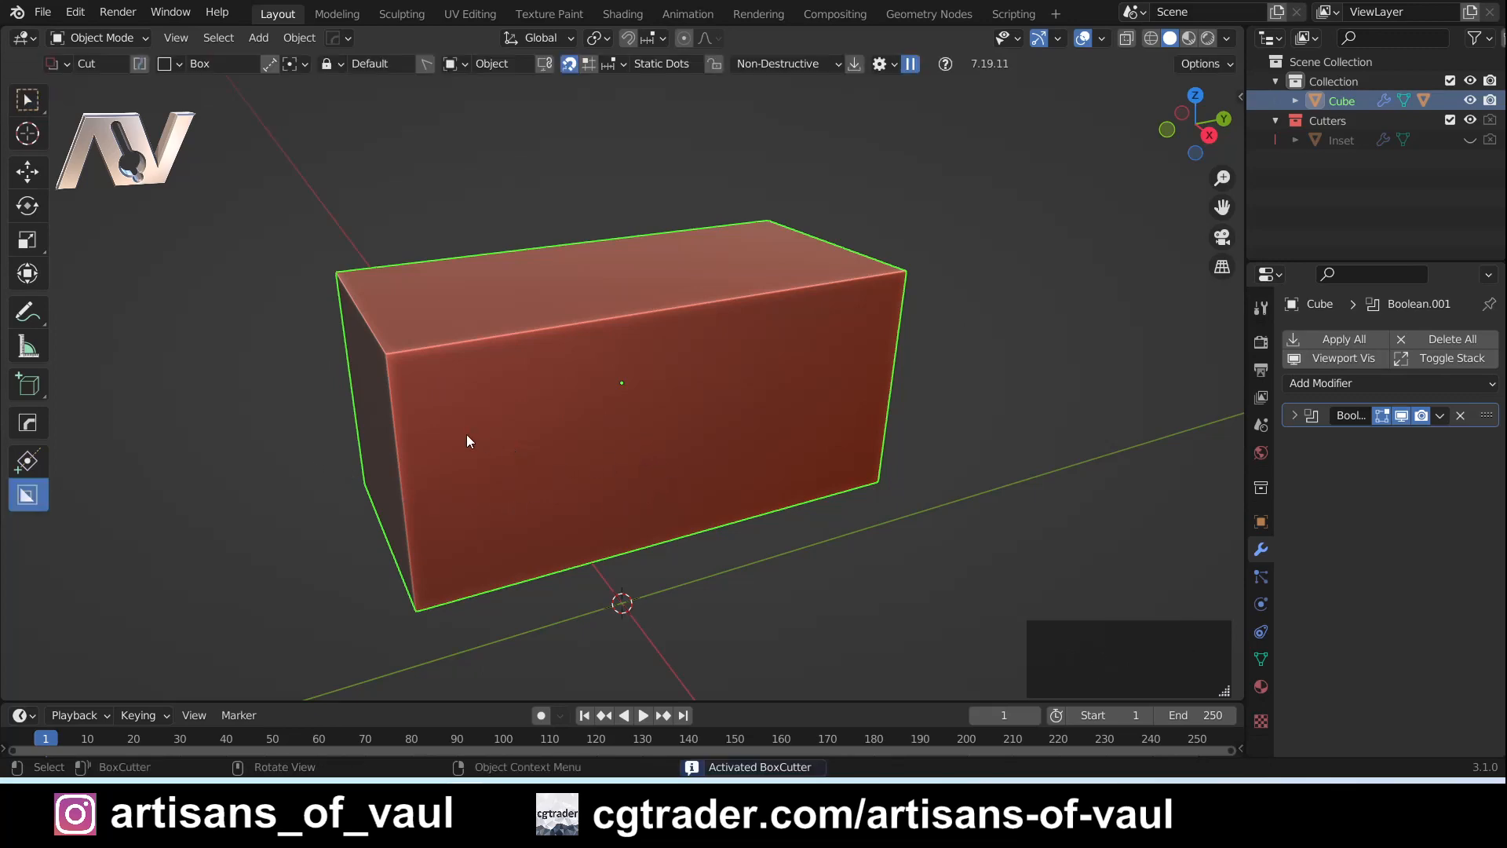
key(w)
key(alt+w)
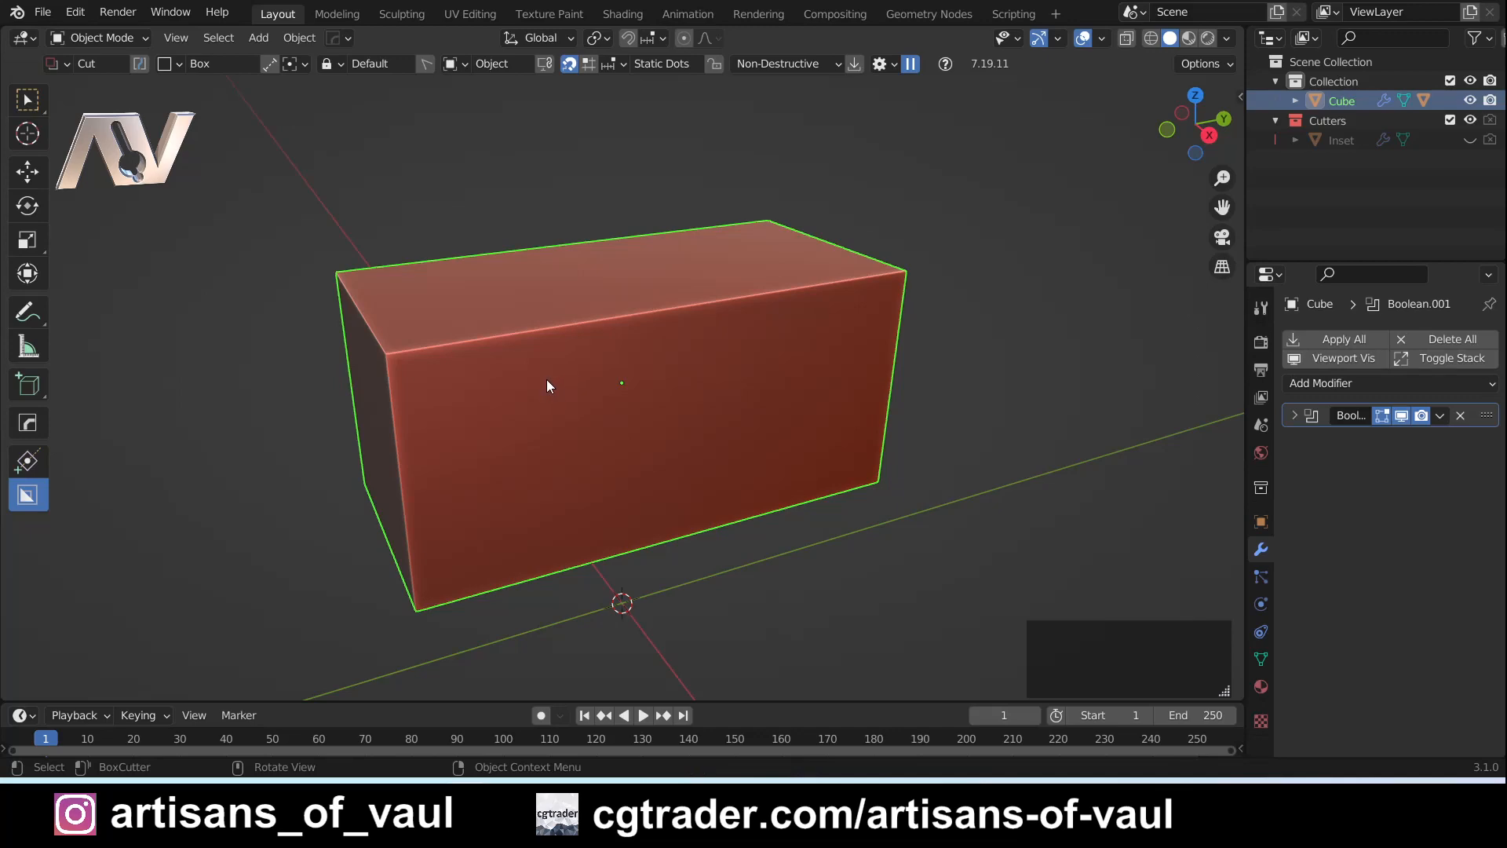
- Try a box cut on the front face of the cuboid, move the cutter across the face, and cancel it
drag(546, 379, 702, 472)
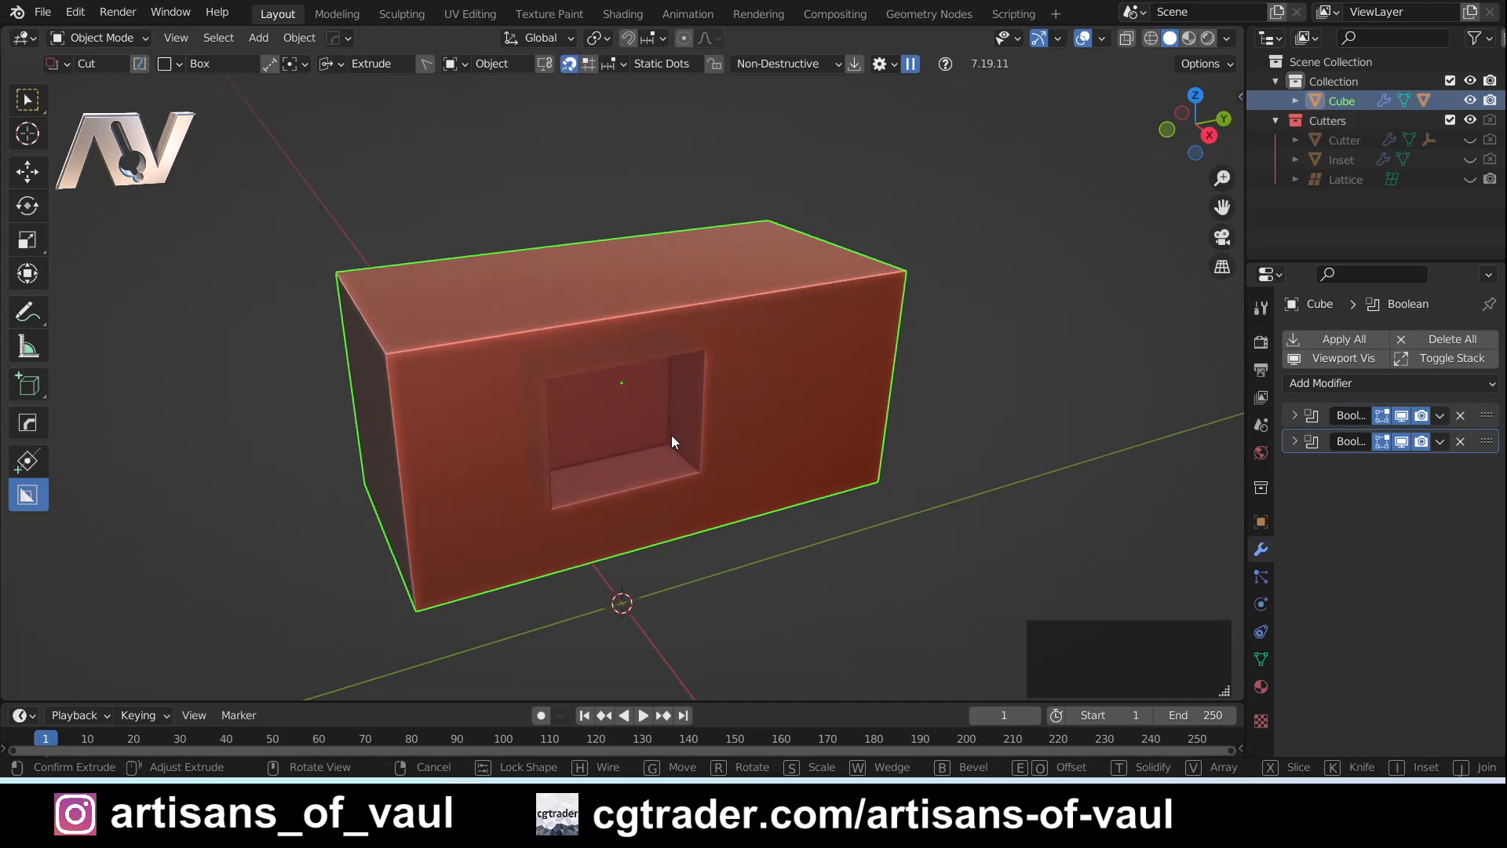
key(g)
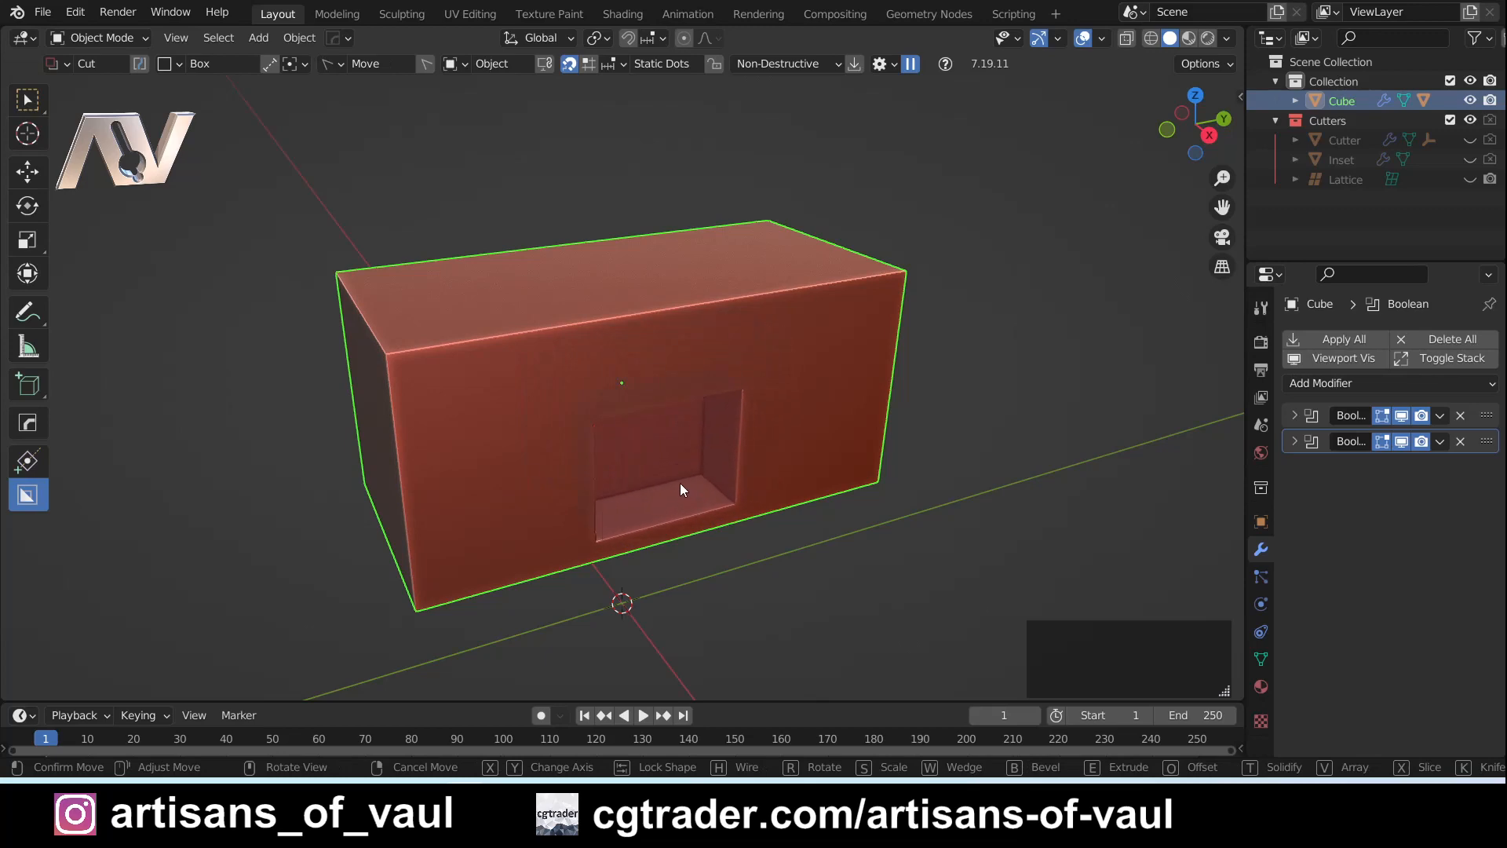
key(g)
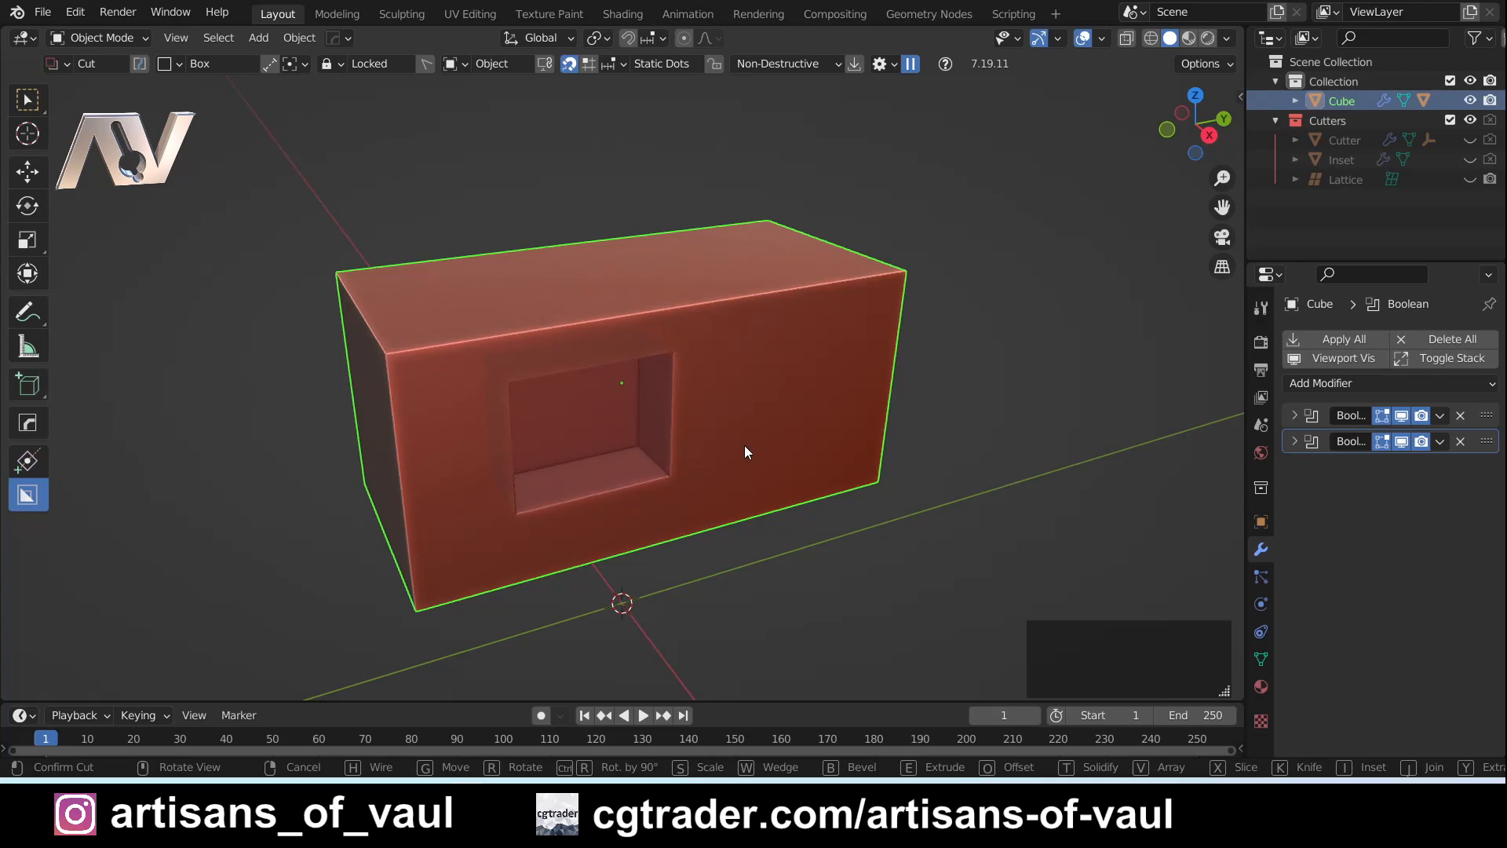
right_click(744, 444)
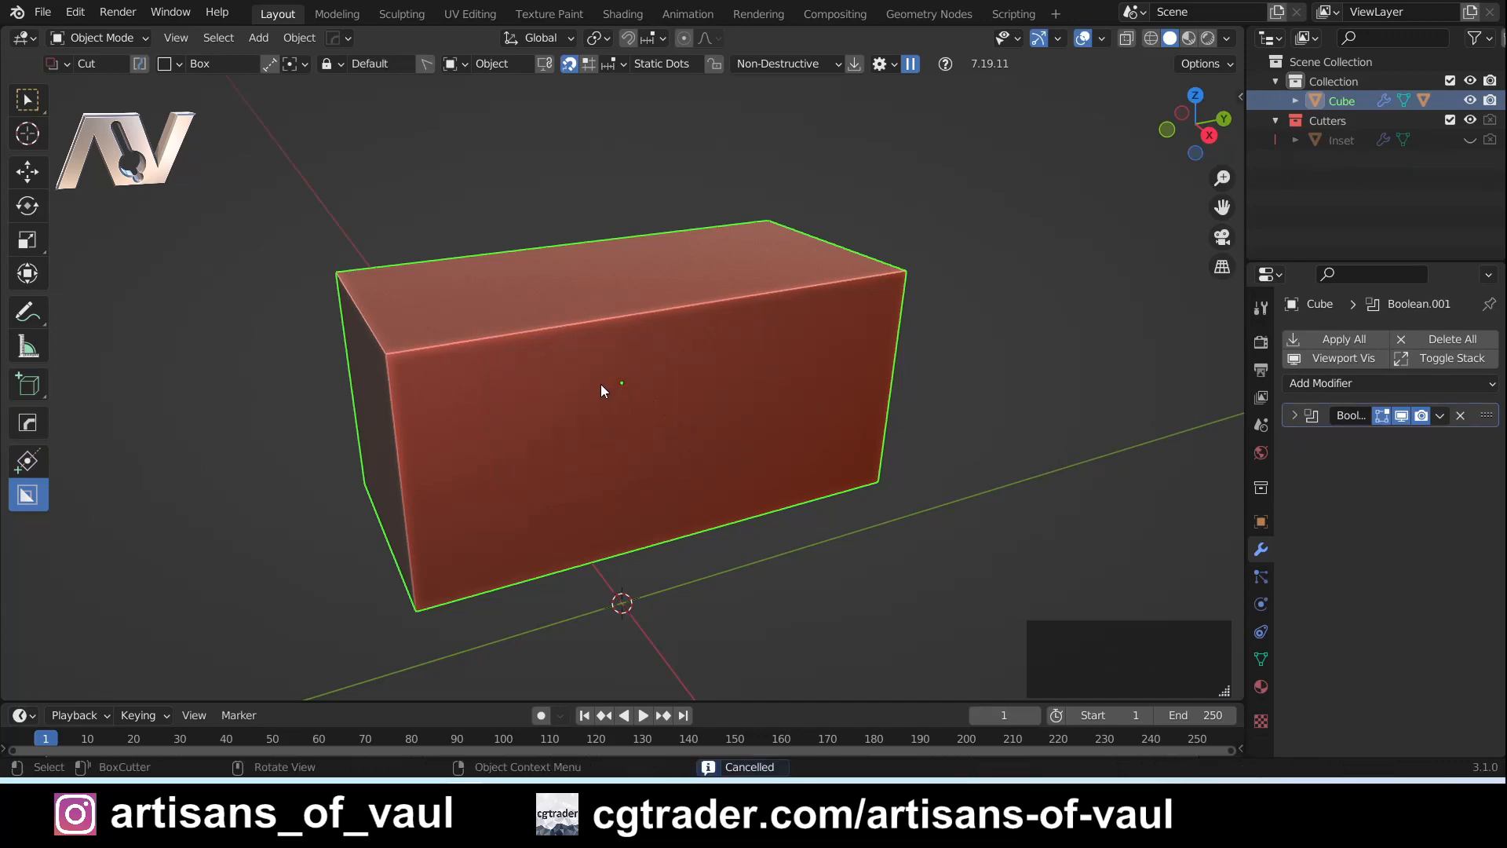
- Show the BoxCutter help and settings in the sidebar and look through the available options
key(n)
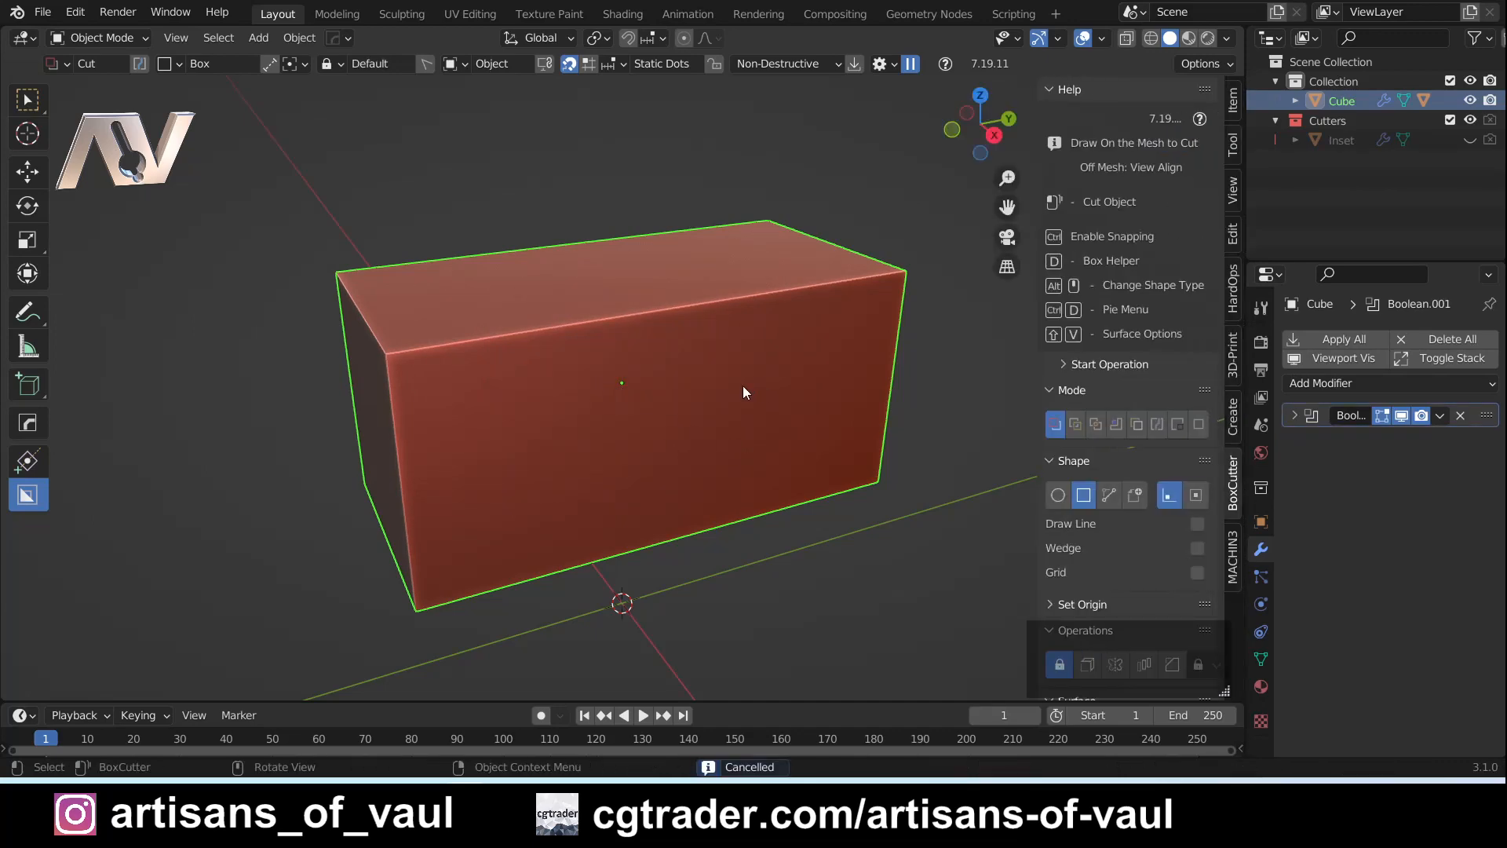
scroll(1124, 449, down, 1)
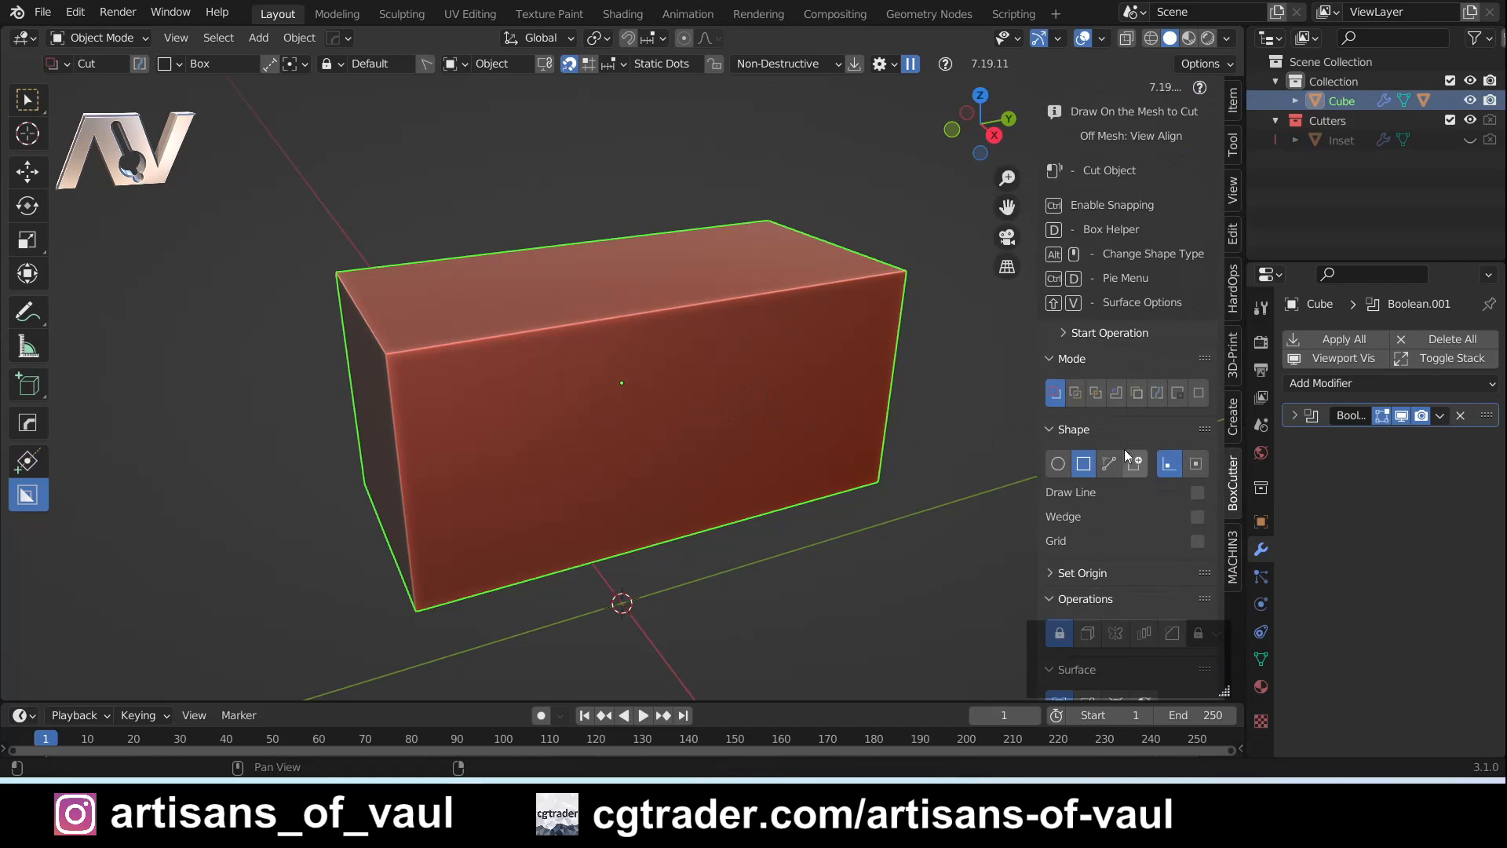
click(1232, 482)
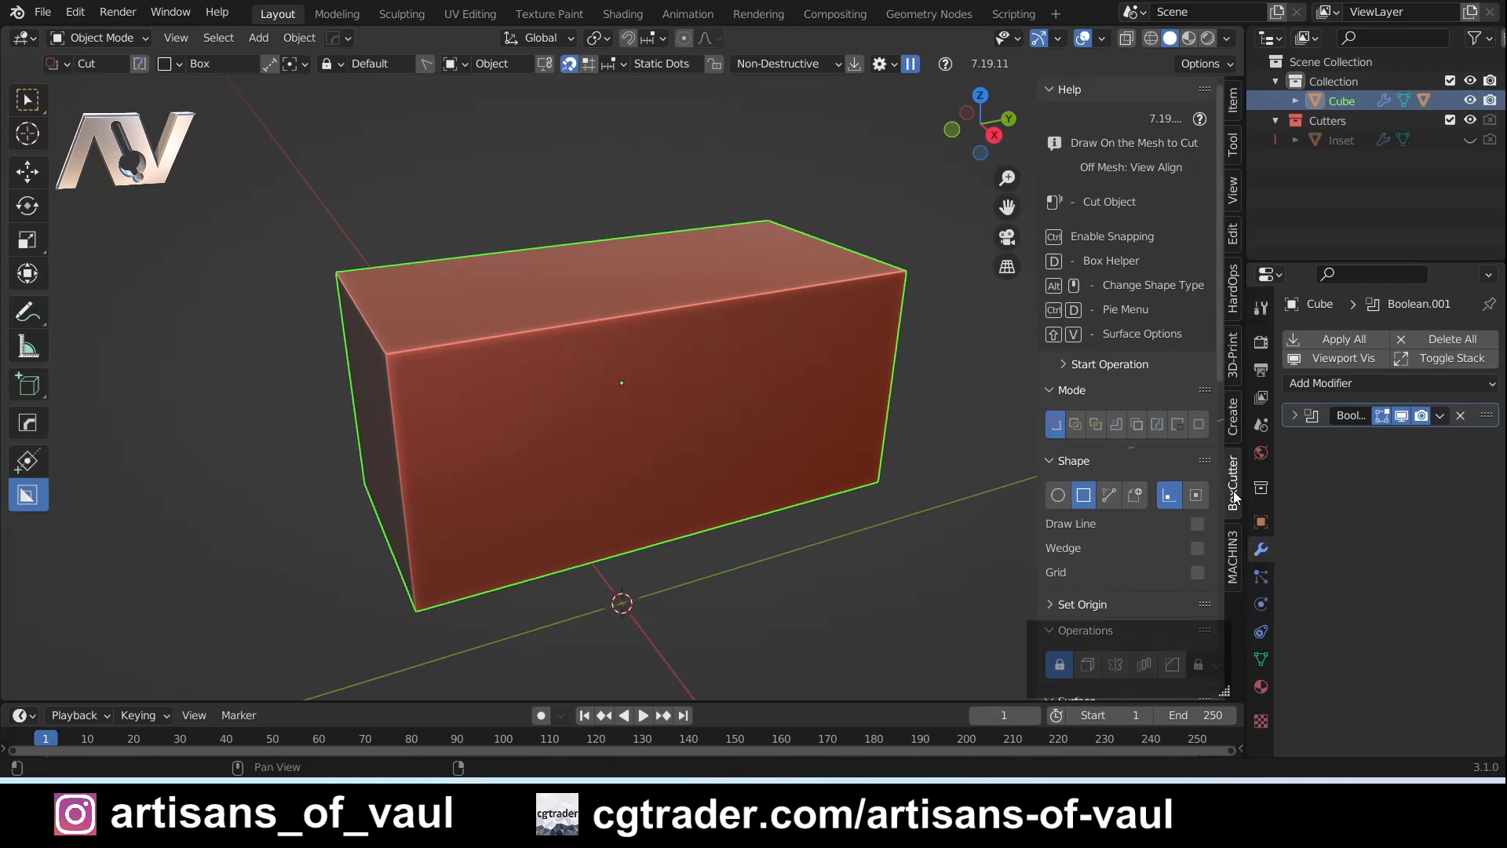
scroll(1151, 435, down, 1)
scroll(1153, 422, up, 1)
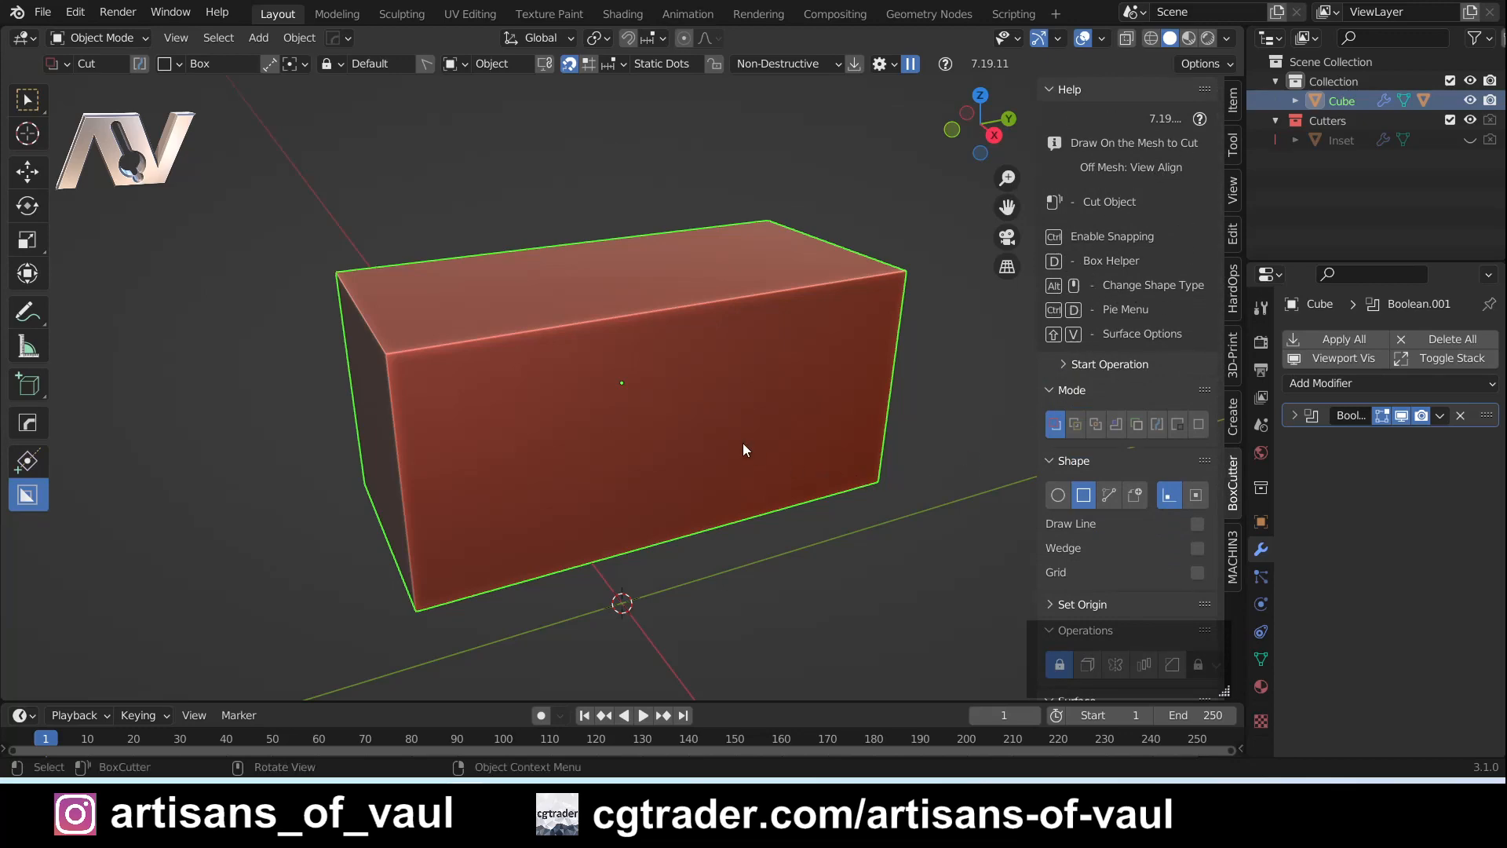
- Start a box cut on the front face, read through the BoxCutter operation hotkeys in the help, and cancel the cut
drag(604, 381, 717, 460)
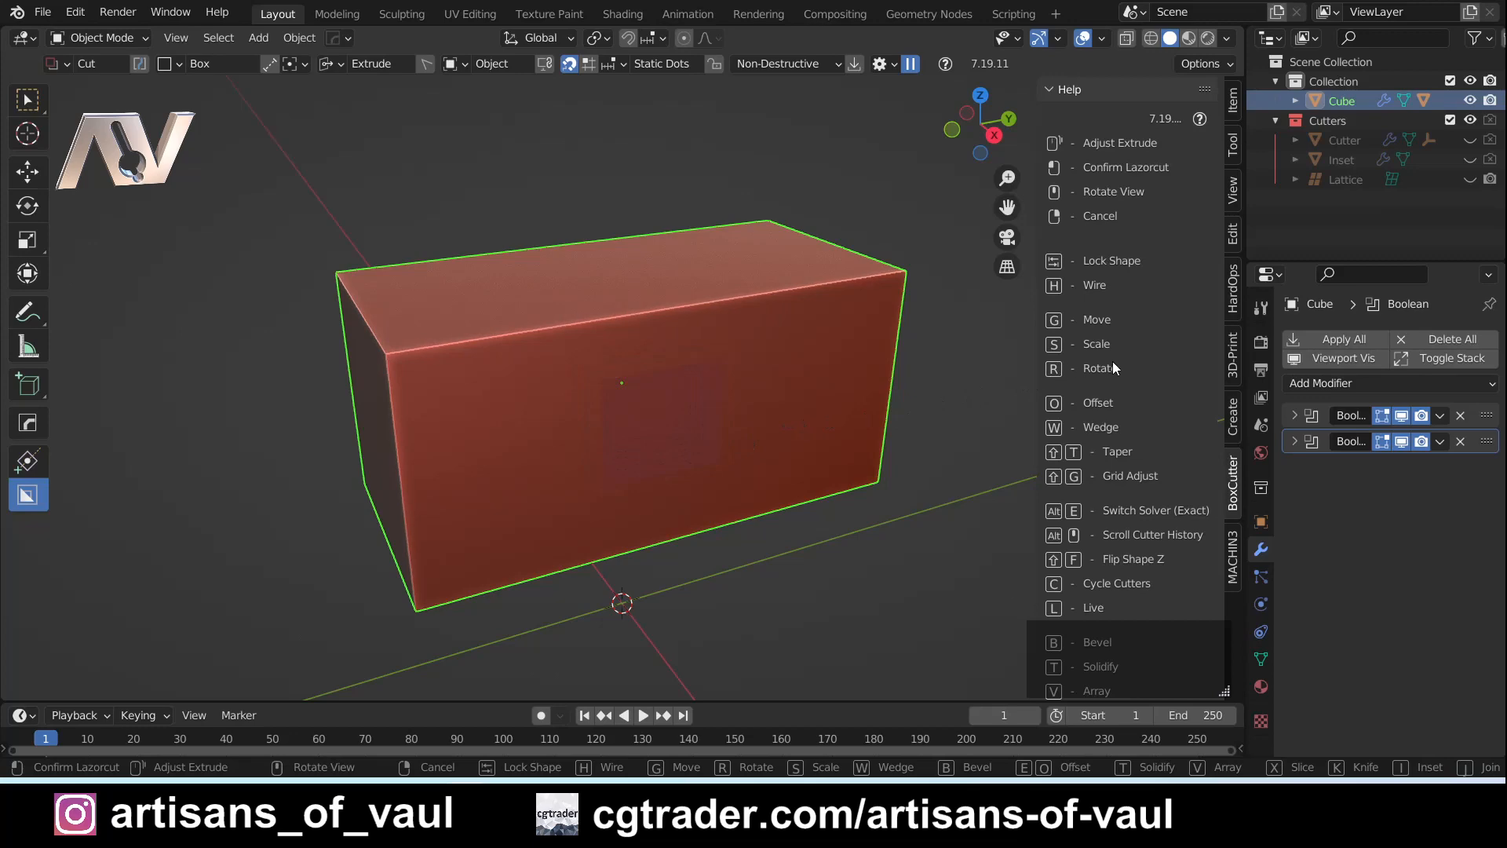
scroll(1113, 361, down, 7)
scroll(1116, 388, up, 7)
scroll(1115, 389, down, 10)
scroll(1114, 394, up, 8)
scroll(1112, 394, up, 2)
scroll(1113, 427, down, 10)
scroll(1113, 427, up, 10)
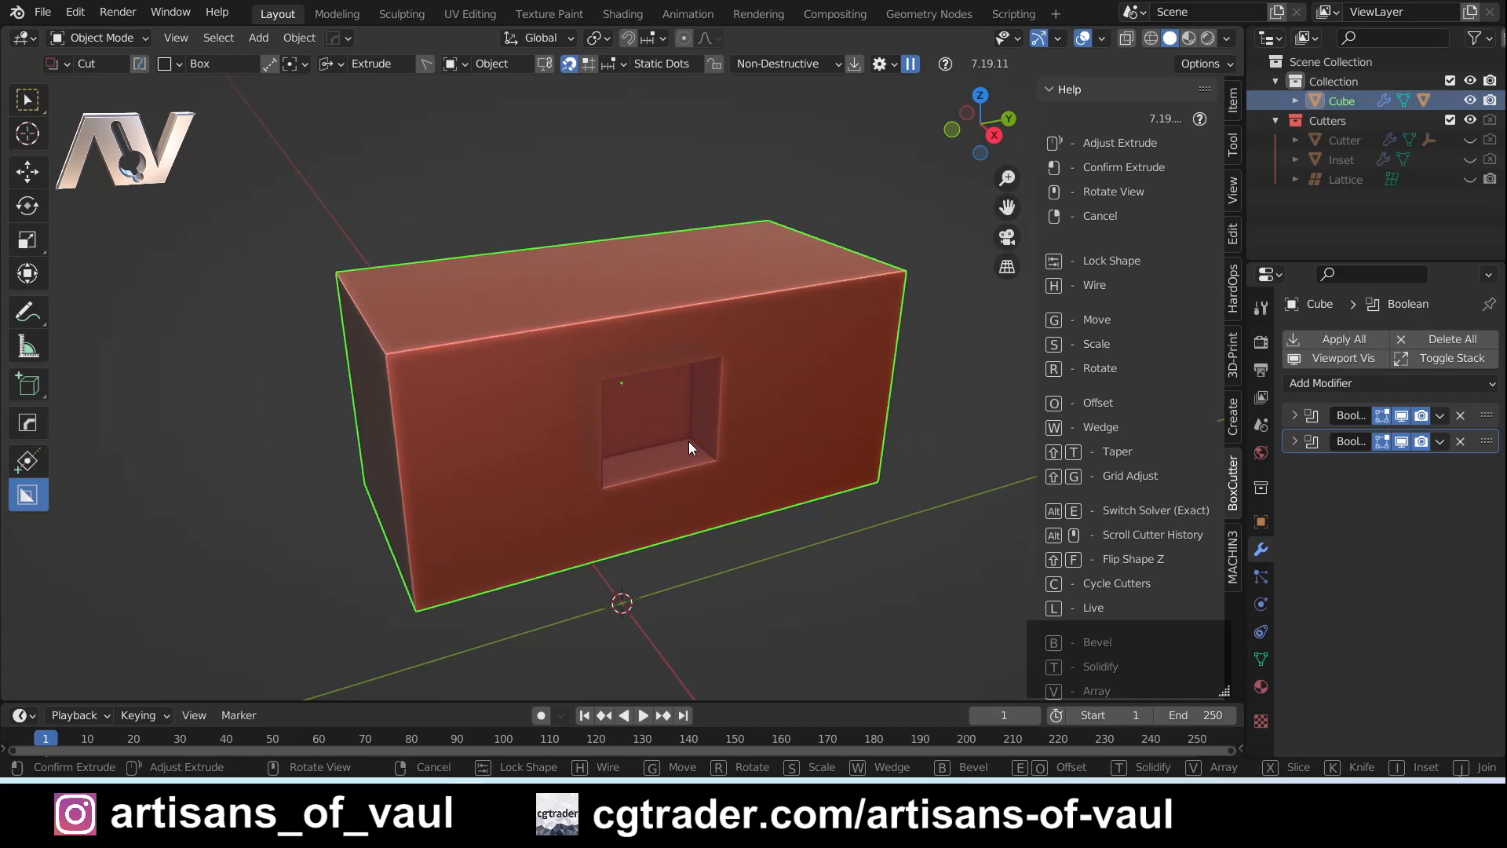
right_click(689, 442)
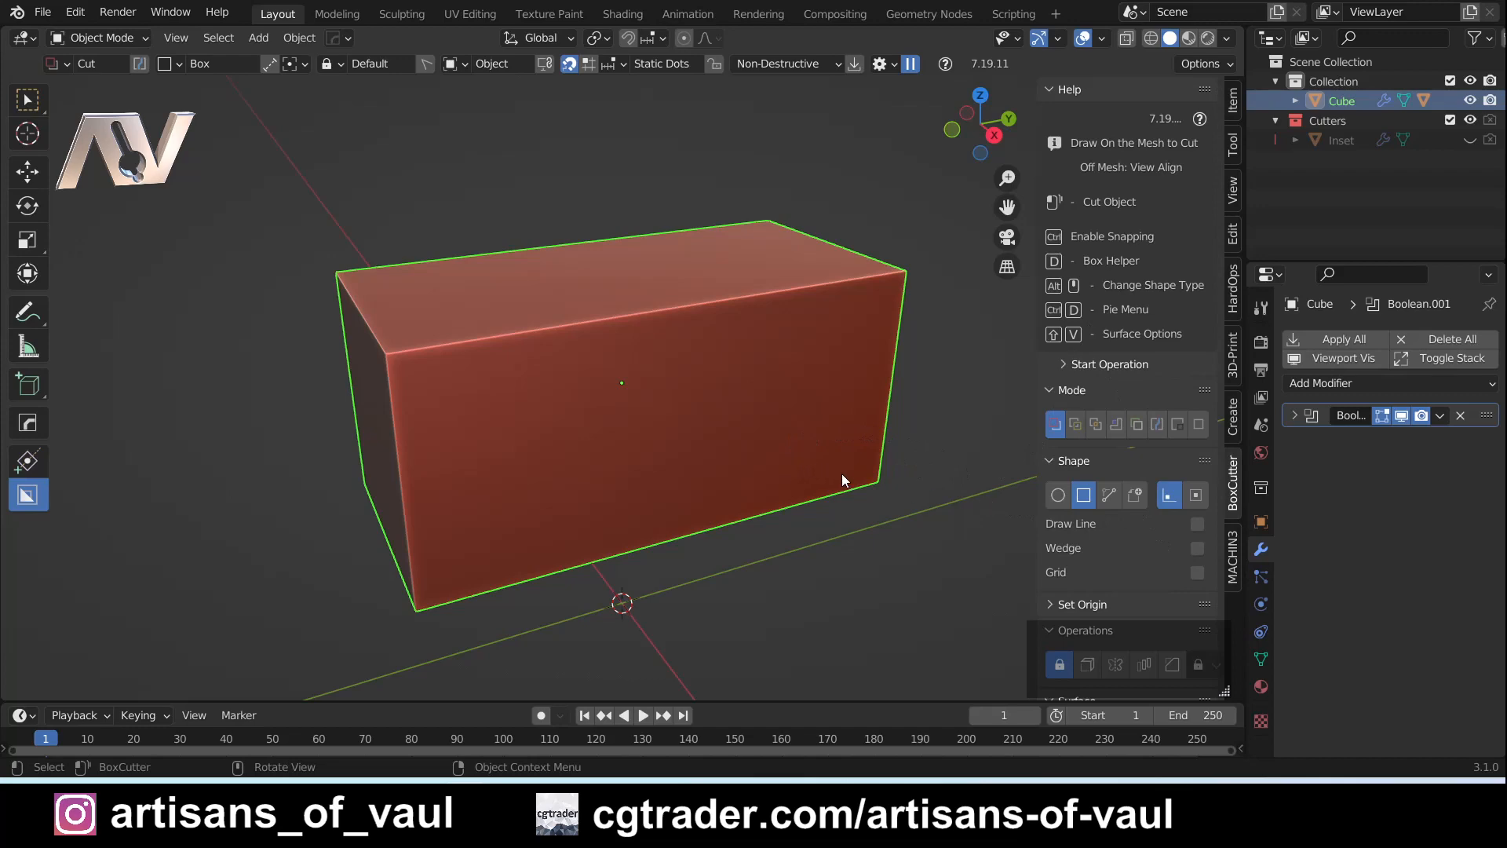
- Change the viewport shading MatCap to the plain light grey one
middle_drag(636, 385, 664, 321)
mouse_move(464, 359)
middle_down()
mouse_move(446, 360)
mouse_move(455, 372)
middle_up()
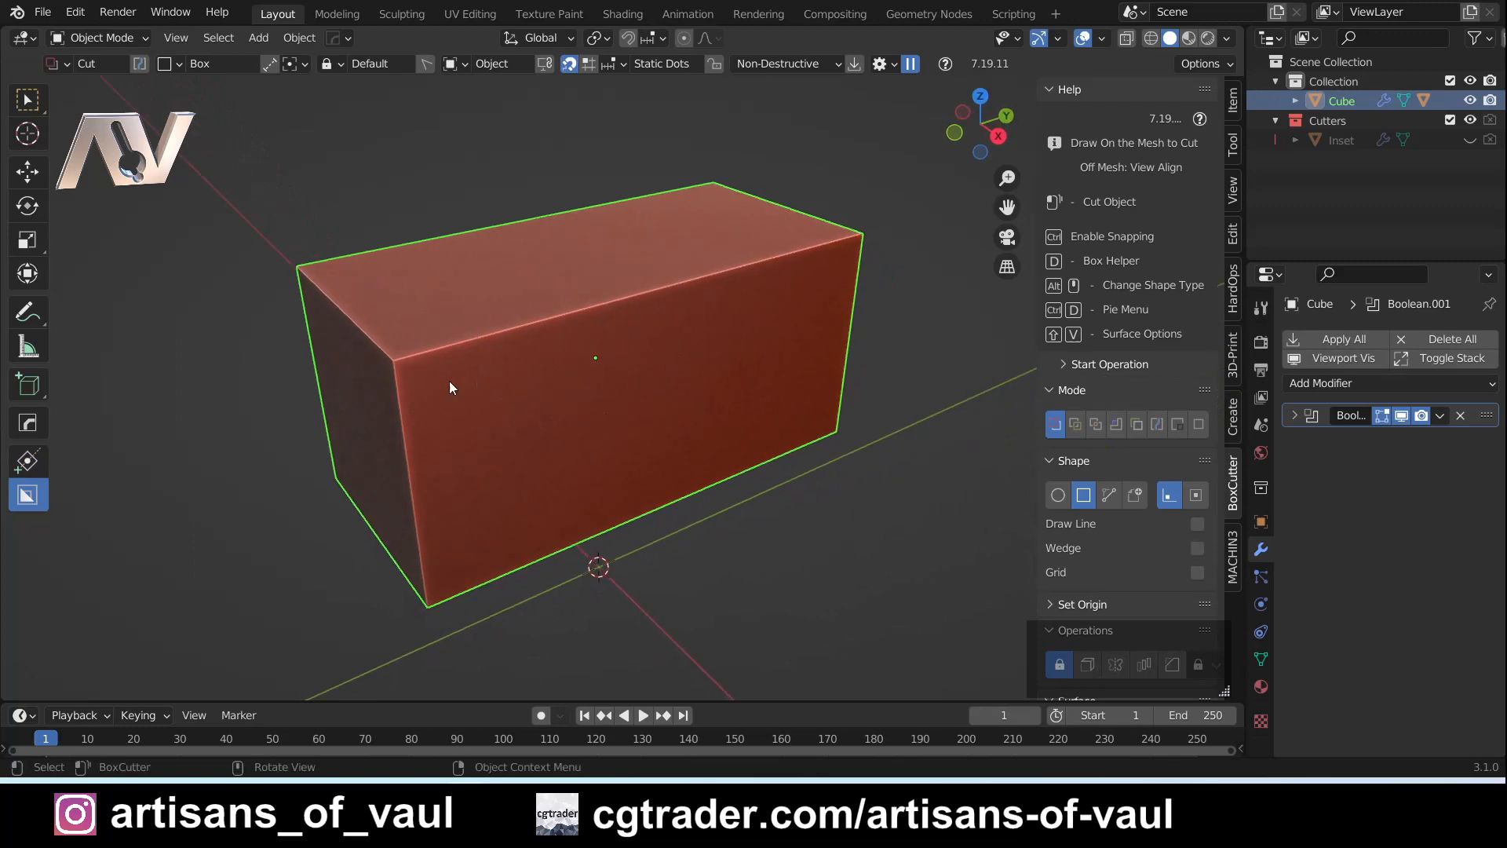
click(1225, 37)
click(1204, 132)
click(1195, 168)
click(884, 242)
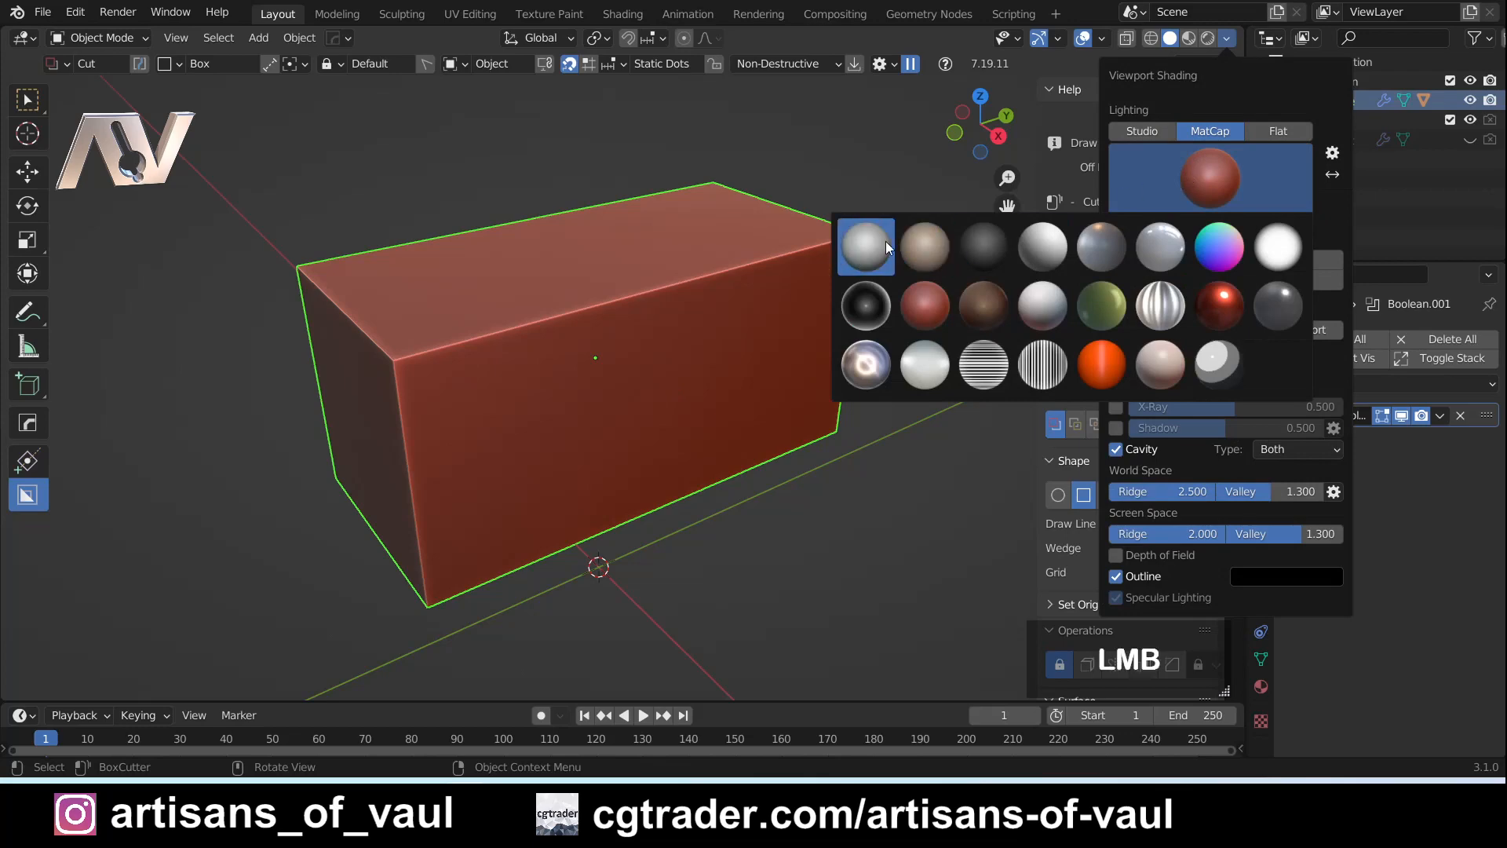
- Preview a box cut on the front face with the grey MatCap and cancel it
middle_drag(634, 405, 606, 347)
mouse_move(606, 347)
mouse_down()
mouse_move(719, 424)
mouse_move(694, 398)
mouse_up()
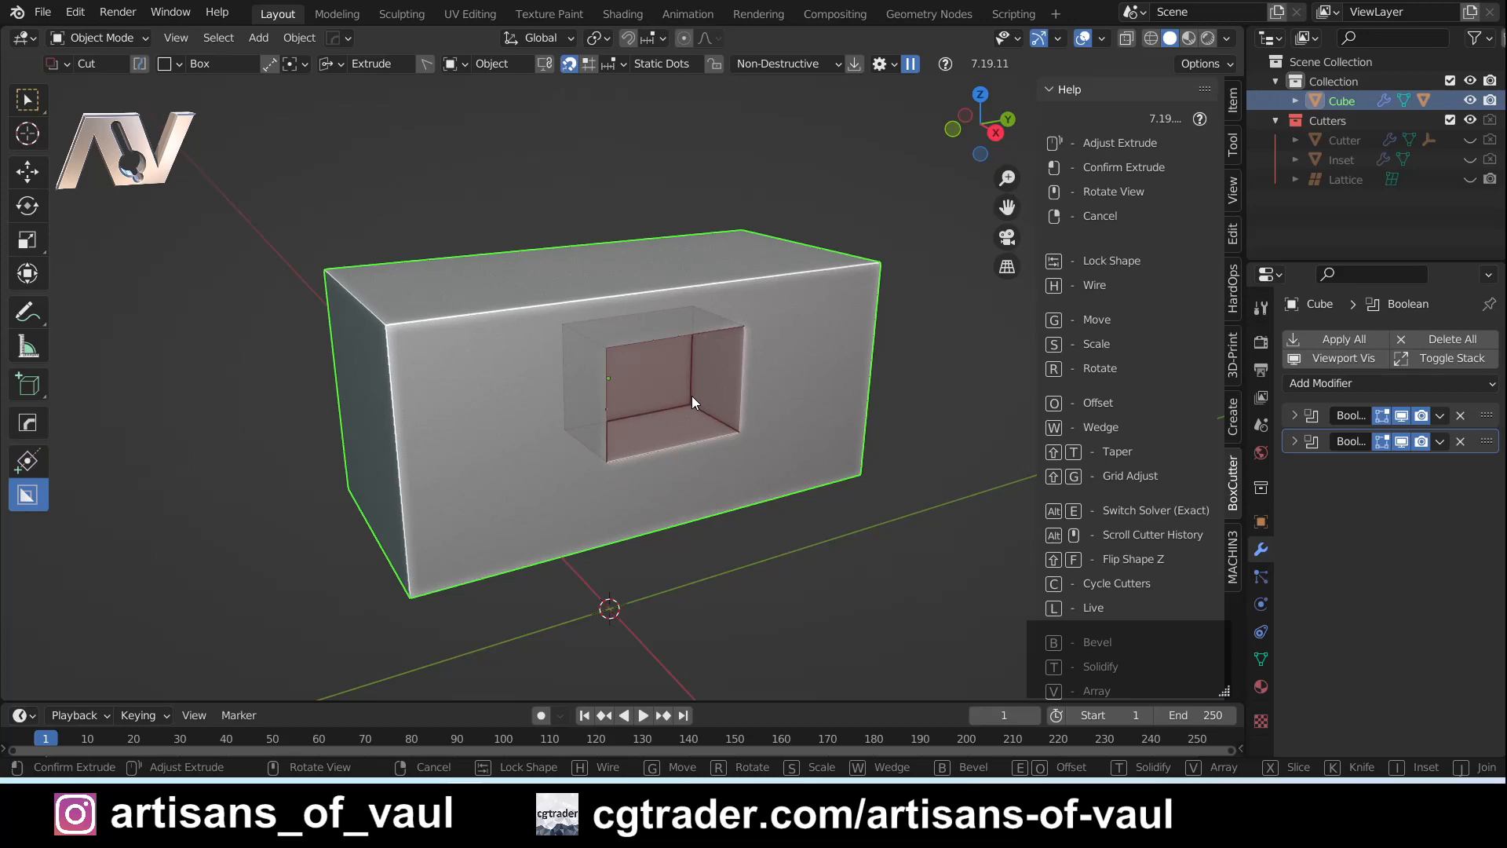
right_click(691, 395)
- Switch the viewport MatCap back to the red one, preview a box cut on the front face and cancel it
click(1226, 38)
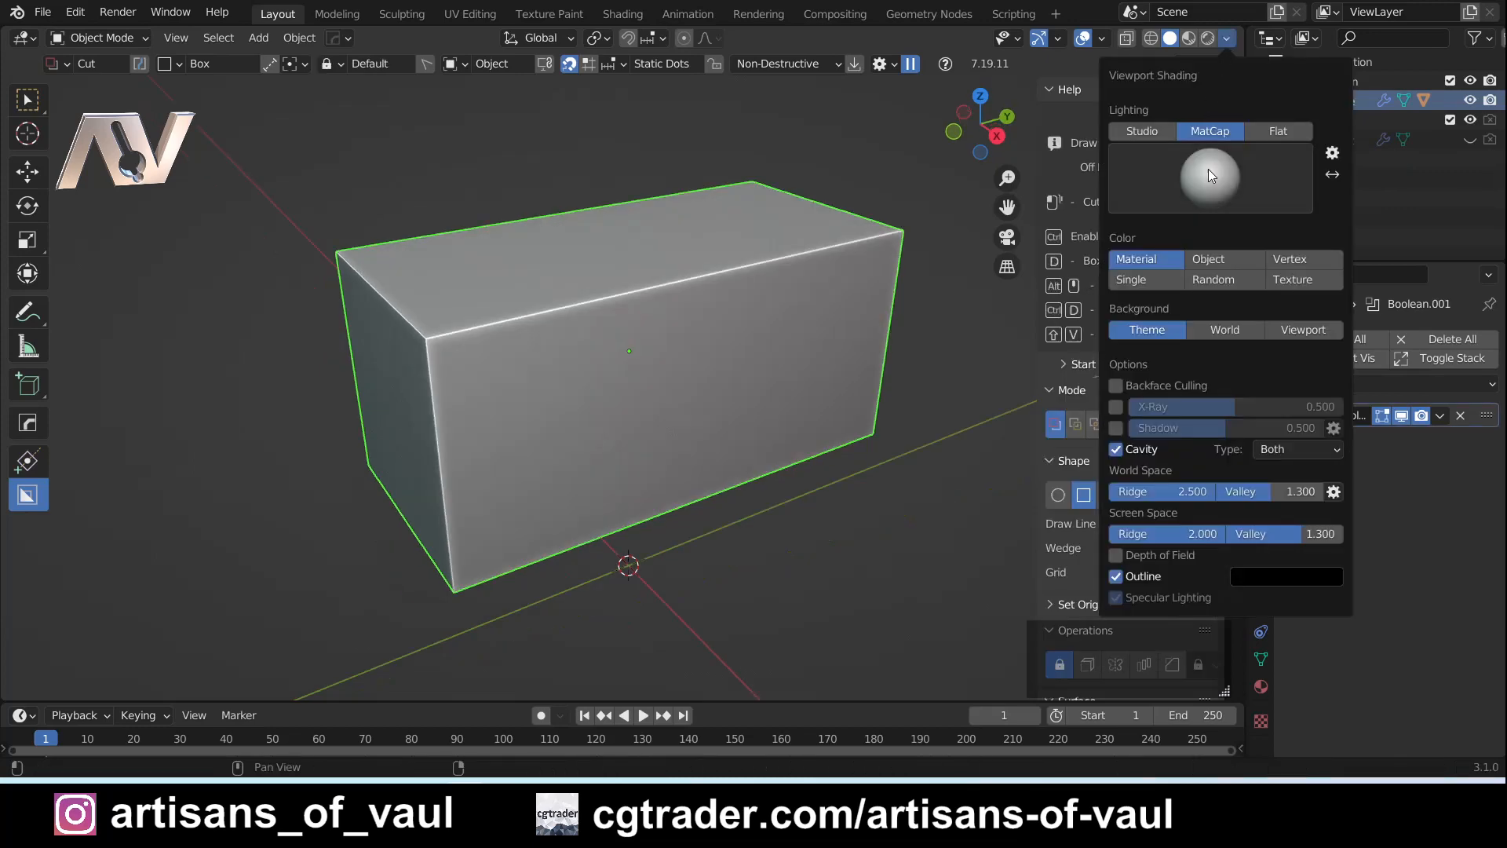
click(1211, 161)
click(925, 304)
drag(621, 347, 748, 437)
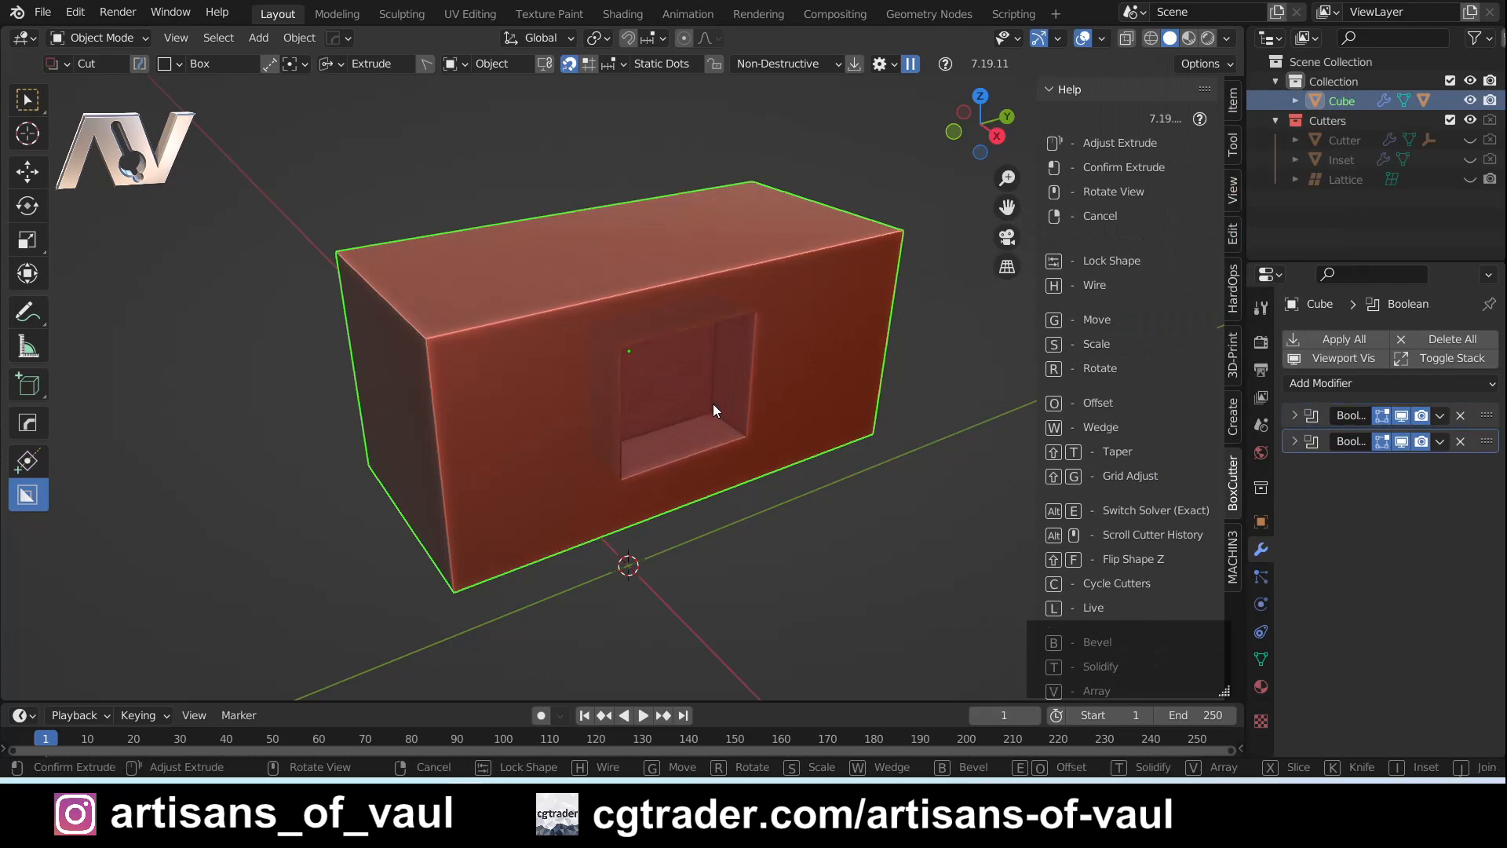
key(Escape)
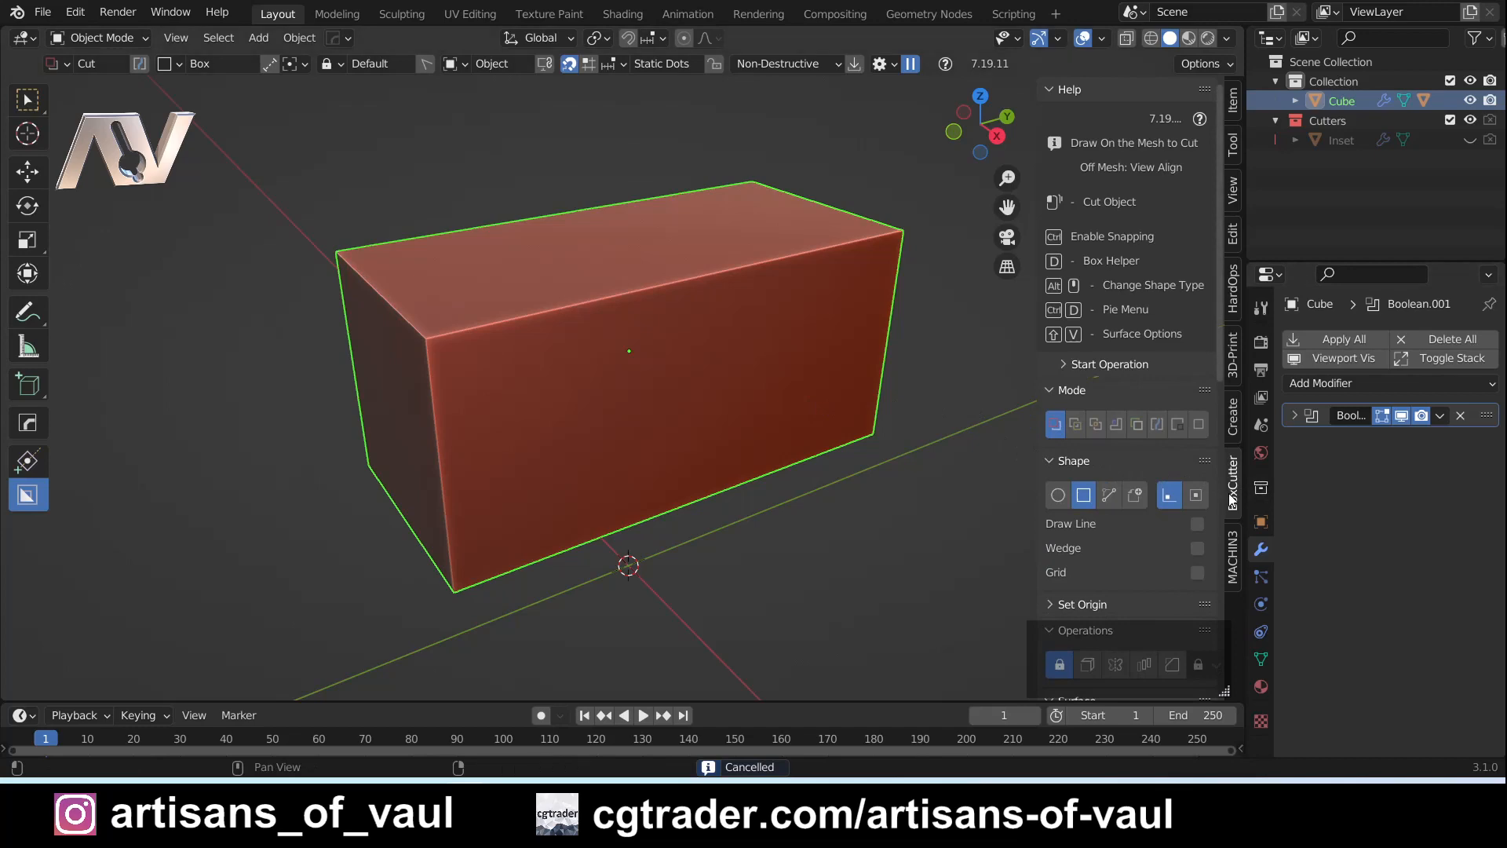
- Enable Show Wire in BoxCutter's Behavior settings
scroll(1148, 487, down, 10)
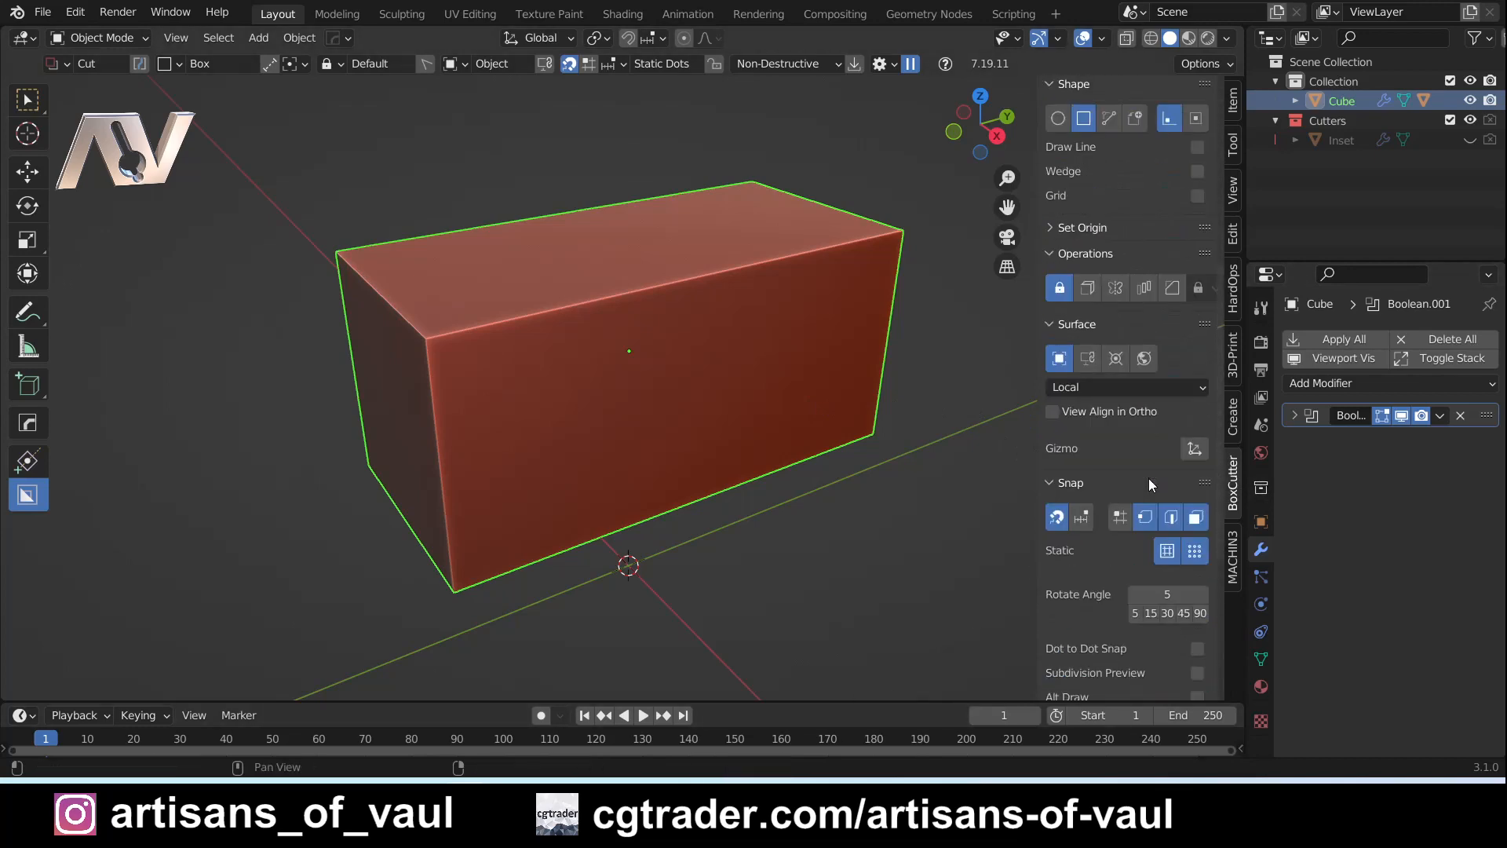
scroll(1147, 478, down, 8)
click(1068, 566)
scroll(1129, 477, down, 10)
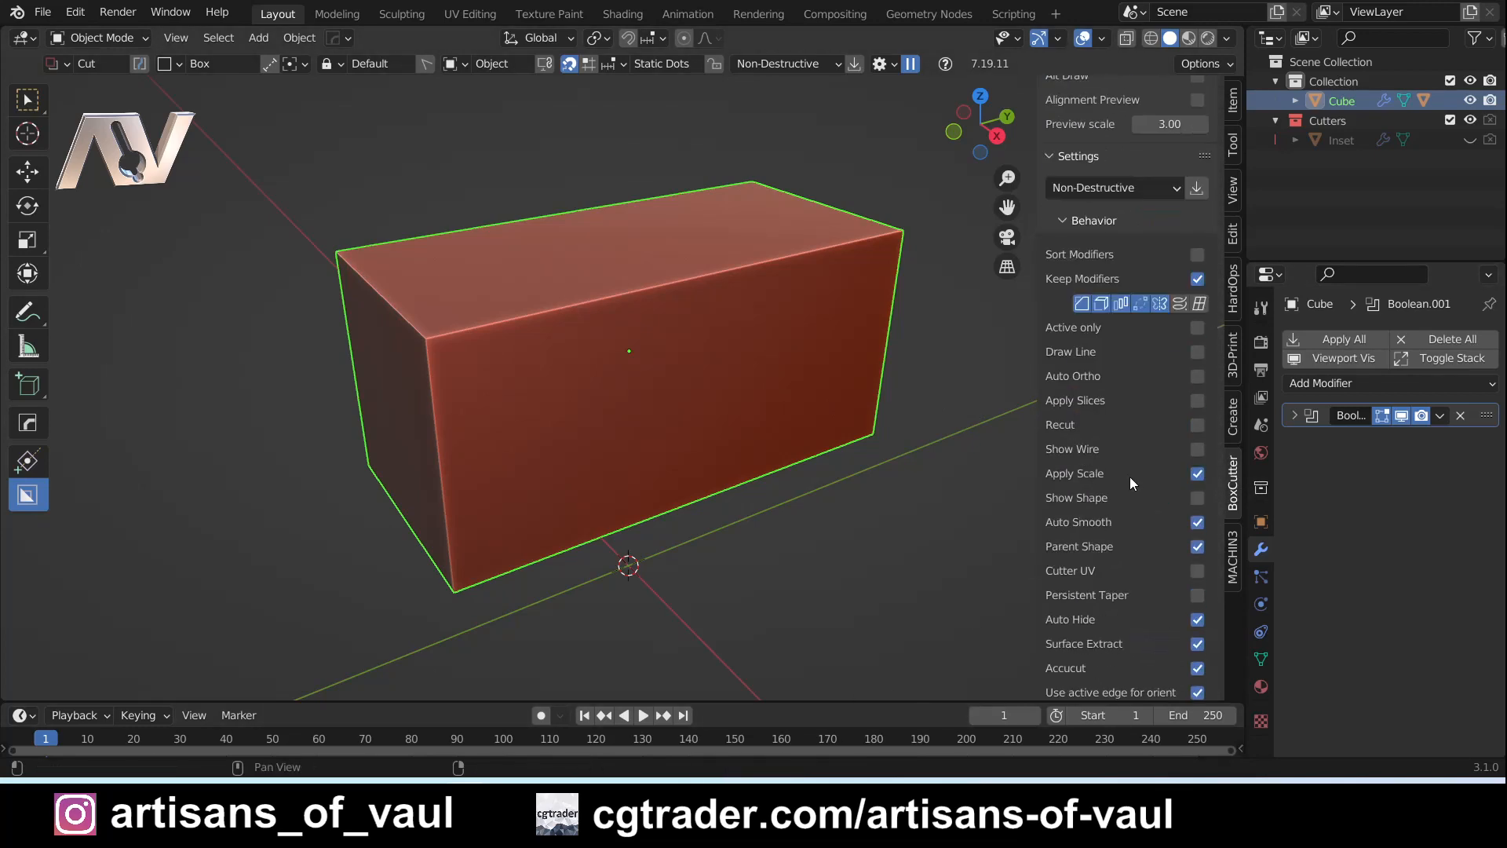
click(1196, 449)
- Preview a box cut with its wireframe on the front face, cancel it and hide the sidebar
drag(605, 366, 726, 449)
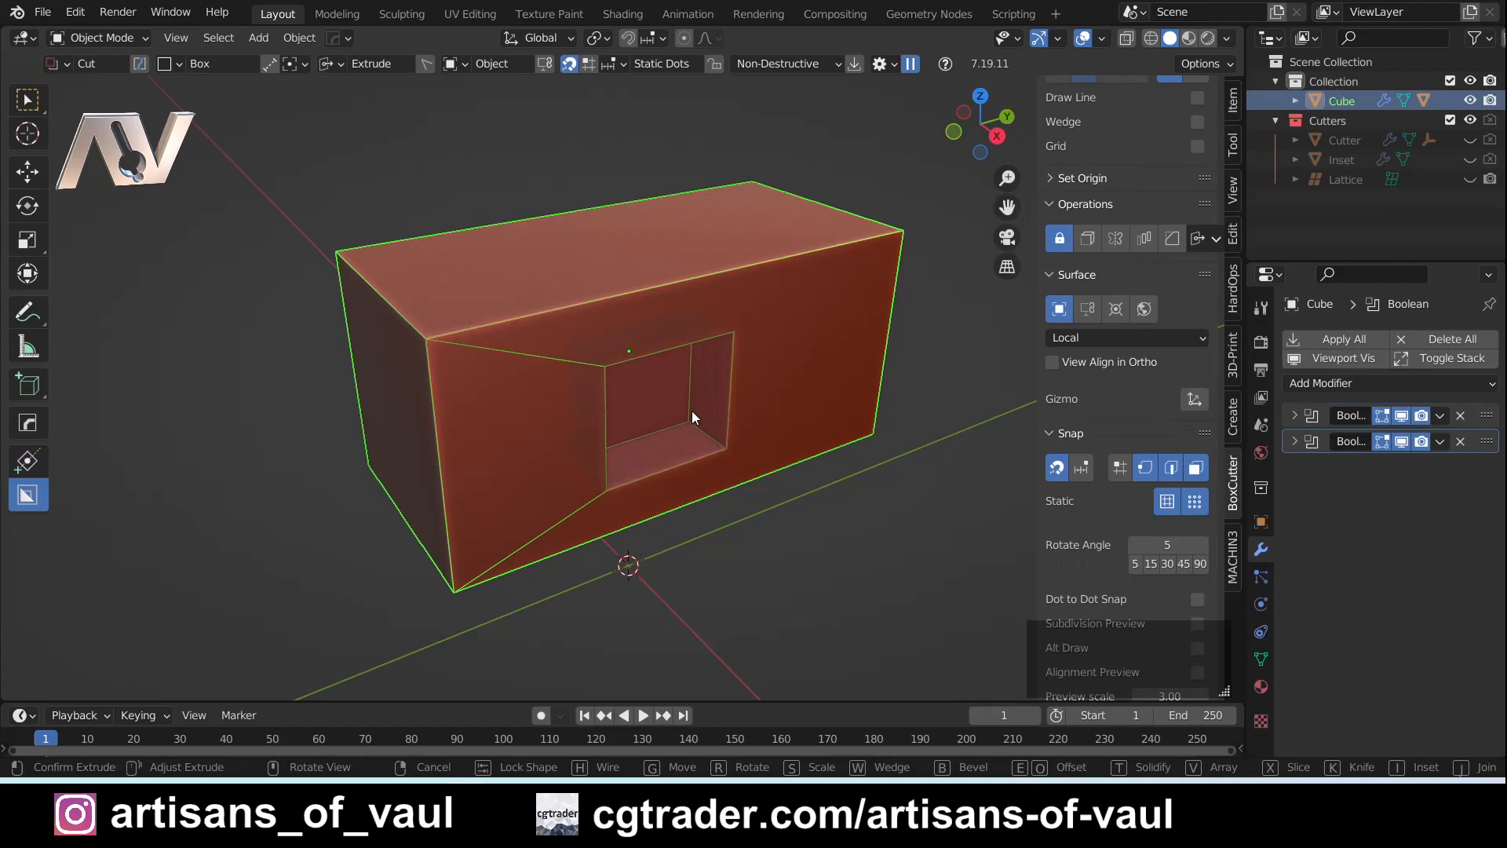
mouse_move(691, 411)
middle_down()
mouse_move(656, 380)
mouse_move(662, 406)
middle_up()
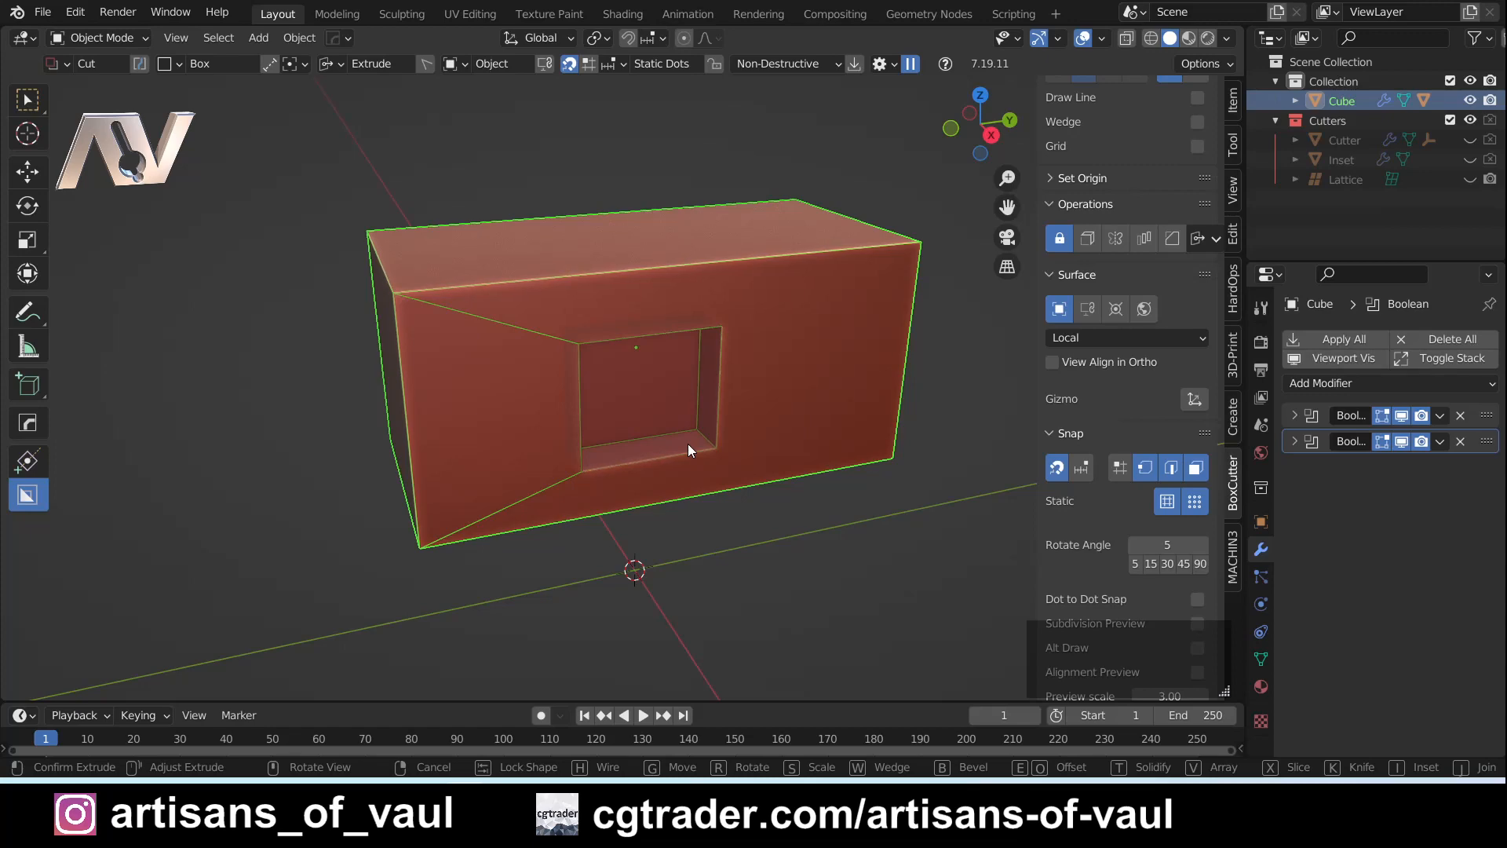
key(Escape)
key(n)
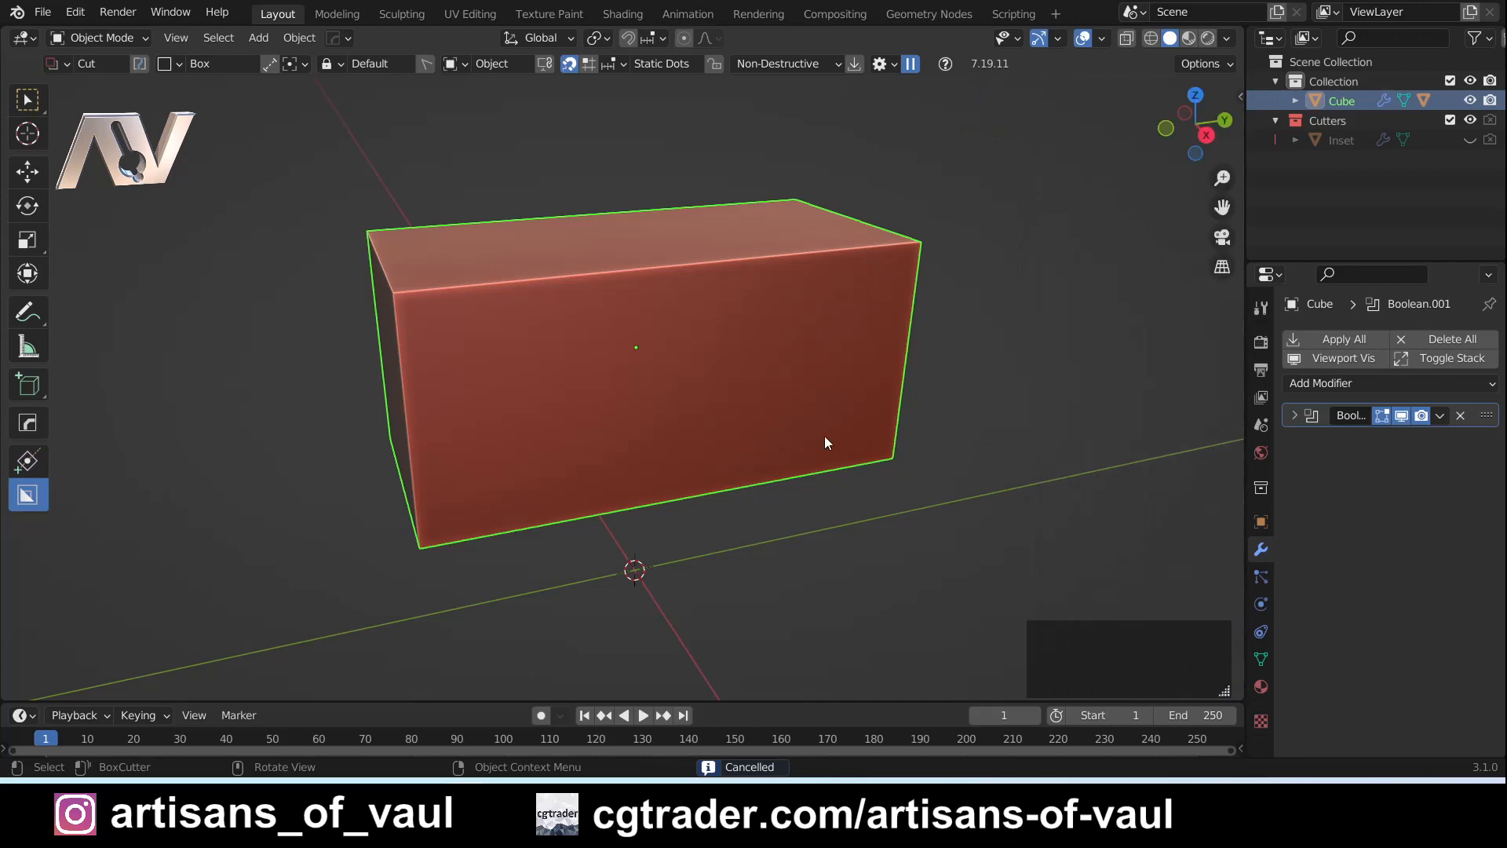
- Display the BoxCutter snapping dots on the cuboid's front face and bring up the snapping grid from its centre dot
shift+middle_drag(642, 436, 789, 495)
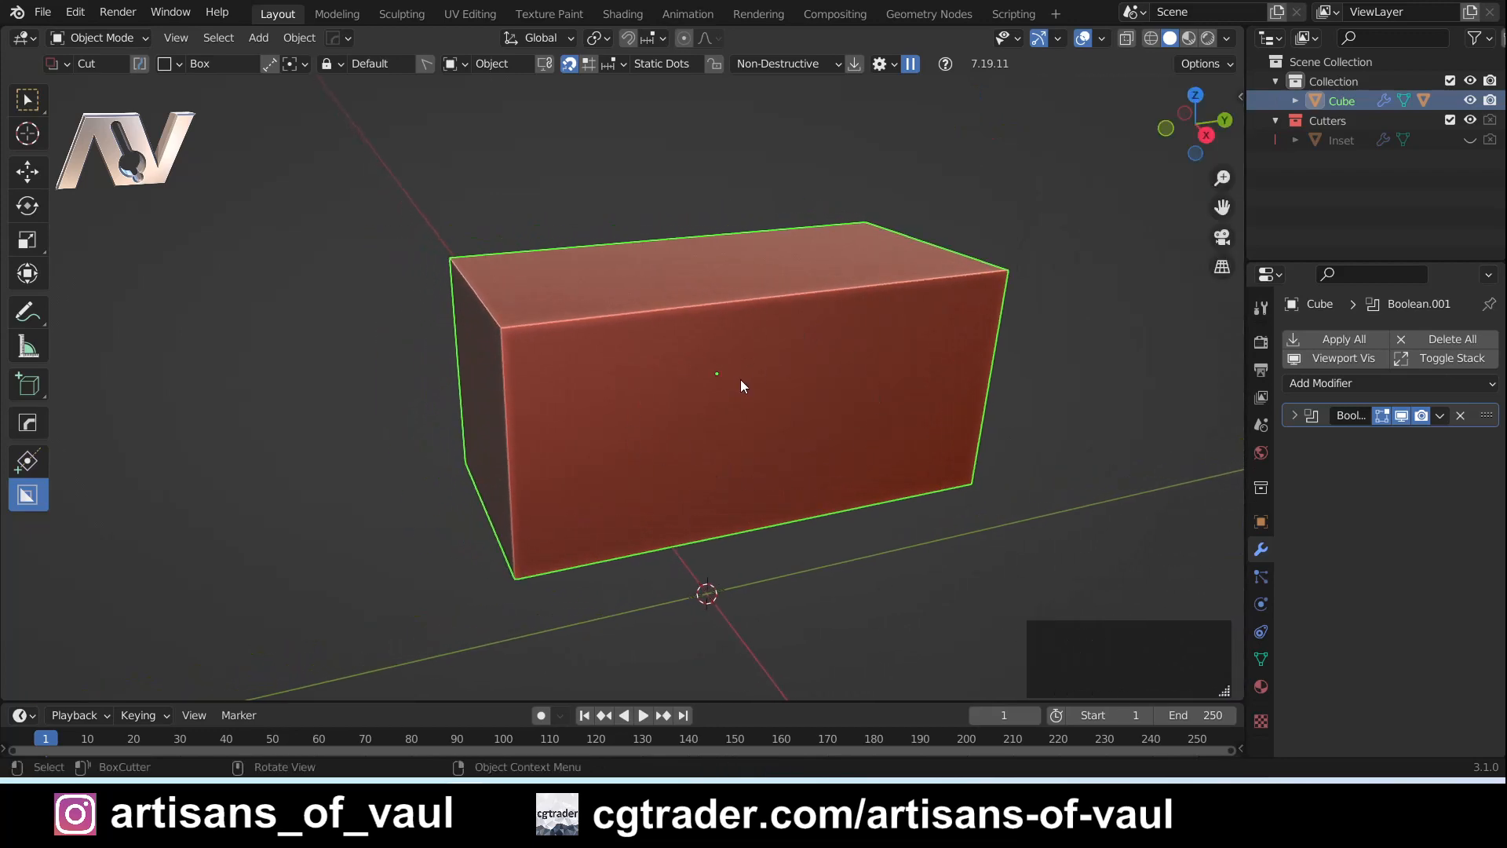
middle_drag(718, 424, 635, 362)
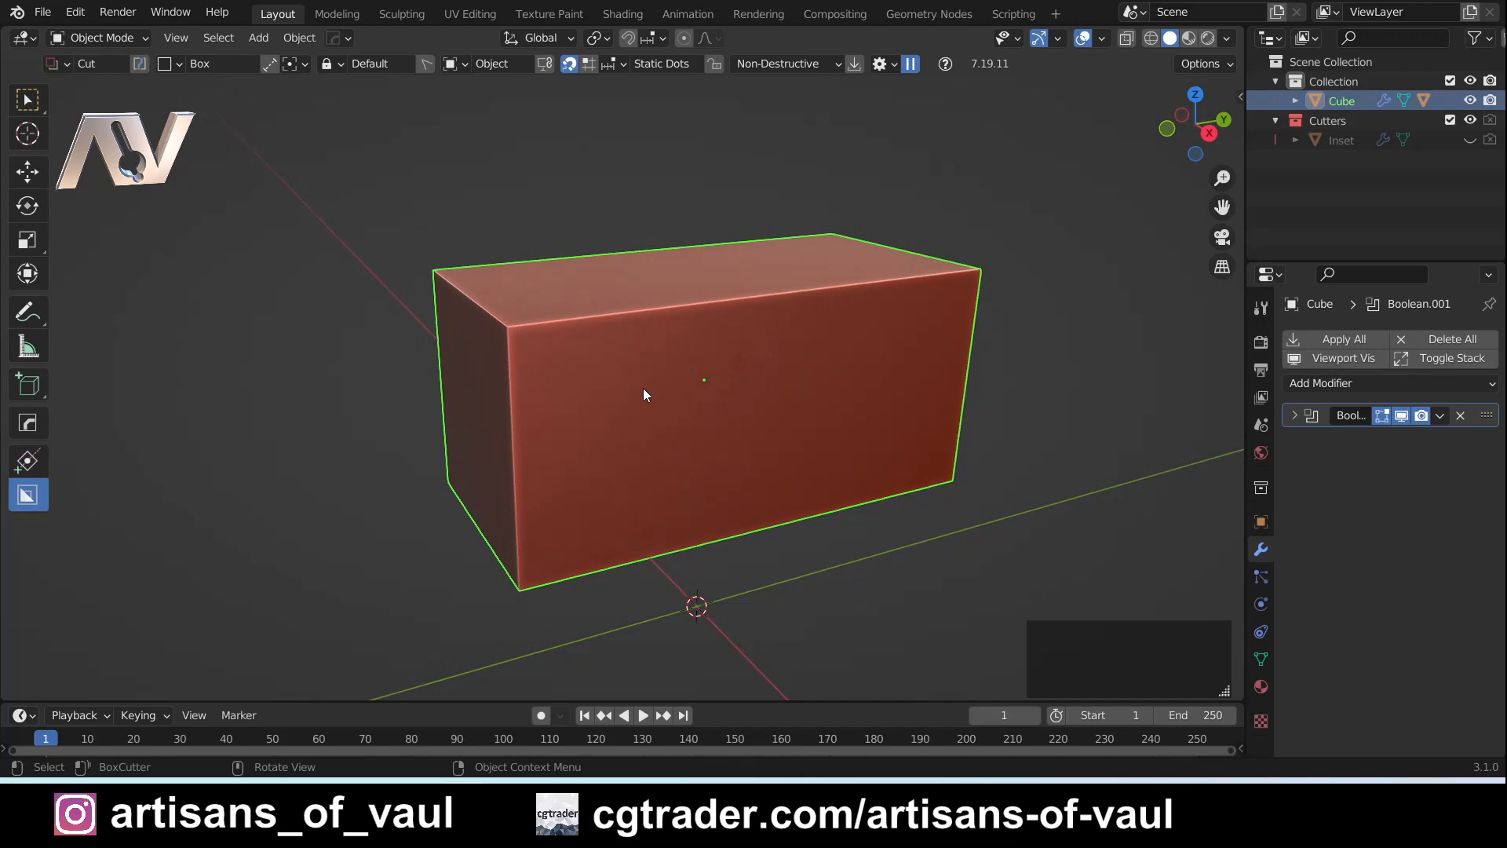
mouse_move(773, 421)
middle_down()
mouse_move(765, 440)
mouse_move(762, 422)
middle_up()
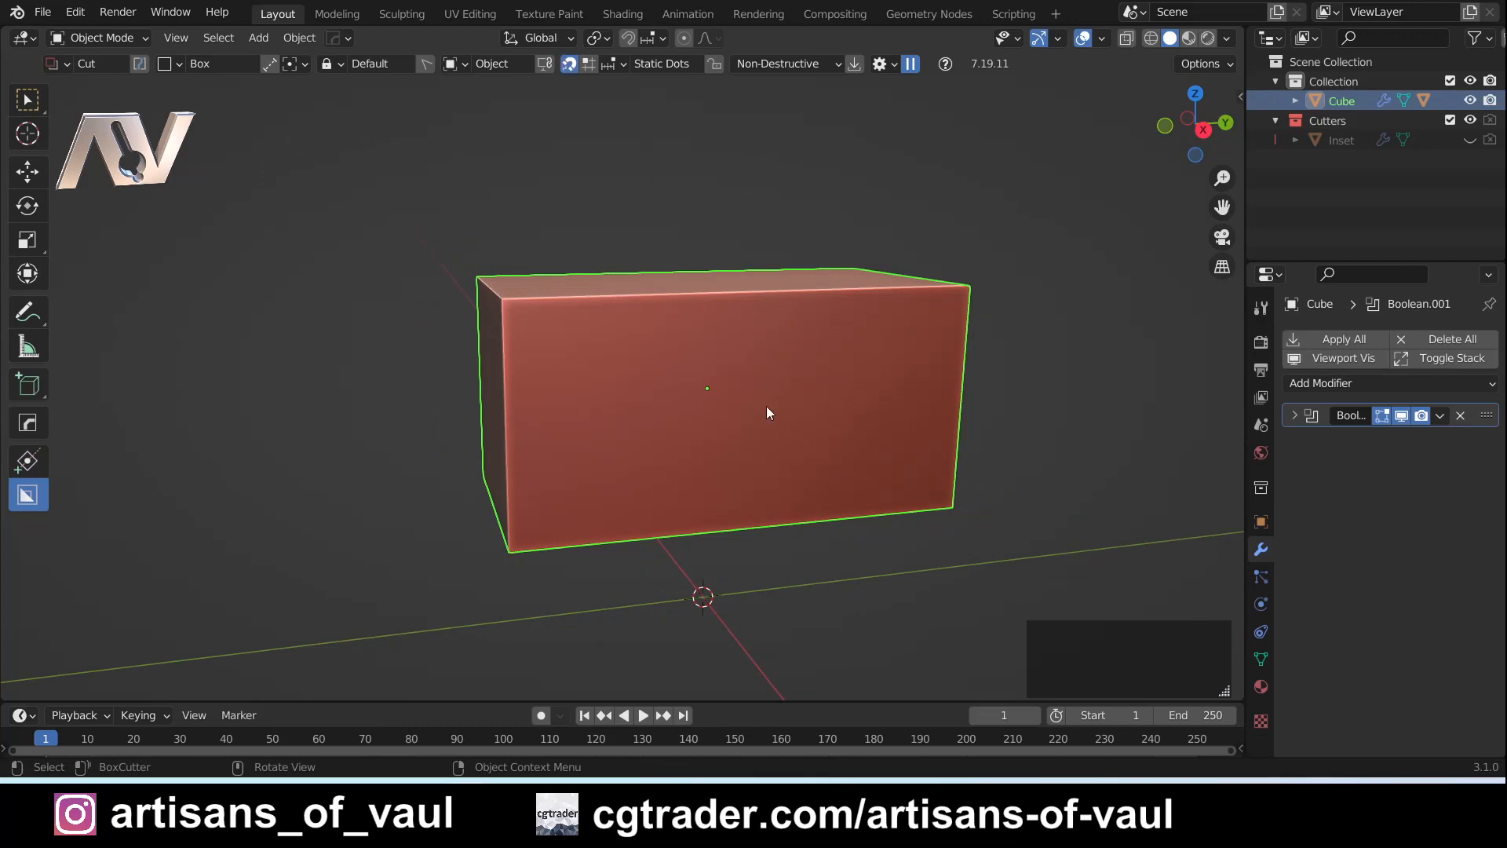
middle_drag(785, 418, 792, 431)
key(ctrl)
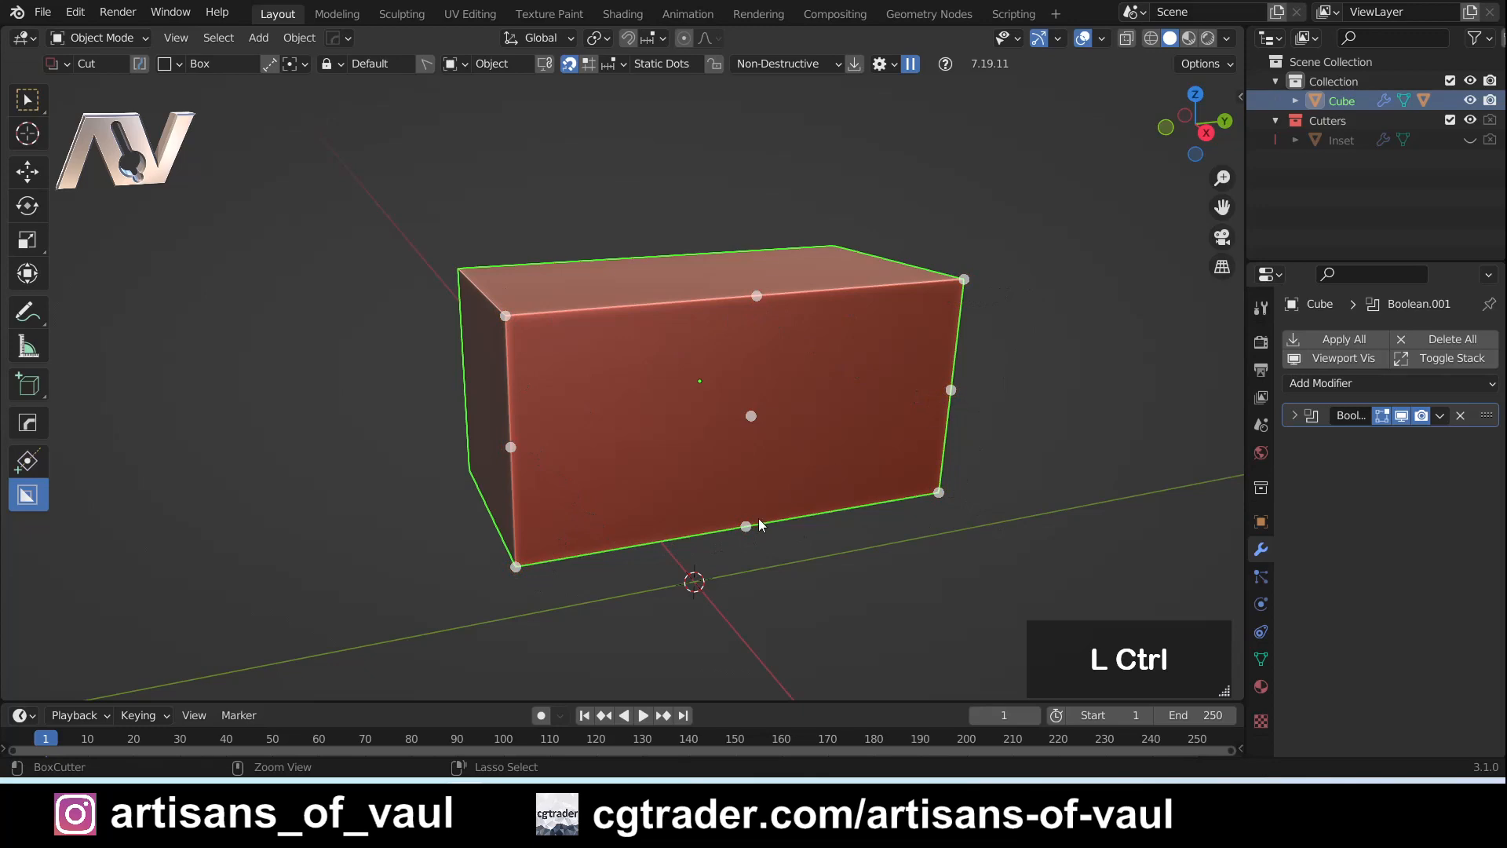
ctrl+click(751, 411)
middle_drag(751, 416, 715, 393)
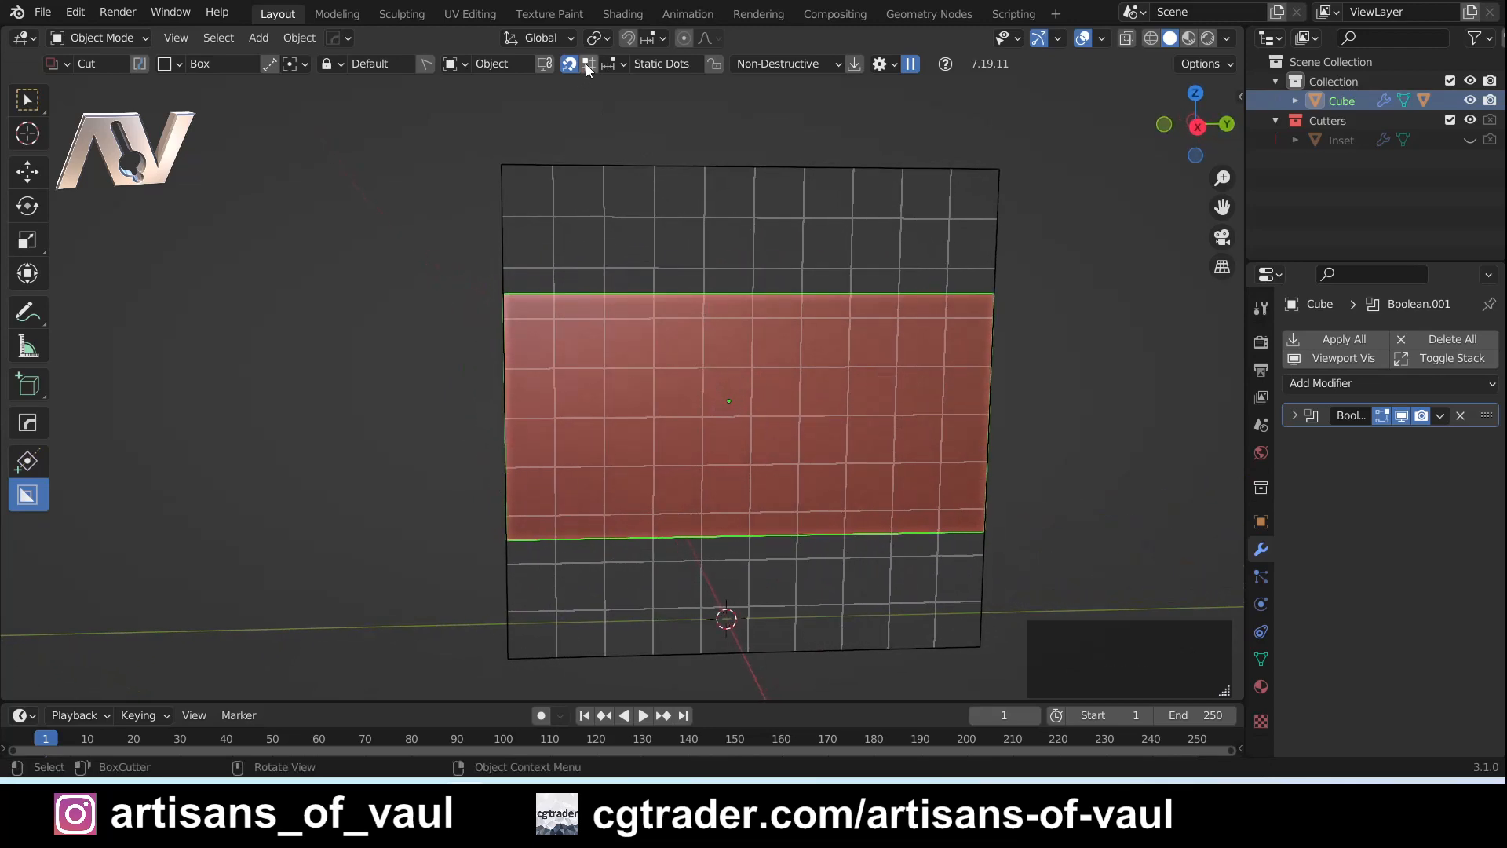
- Inspect the snapping grid over the front face and turn on Snap Grid for static grid snapping
middle_drag(612, 173, 666, 182)
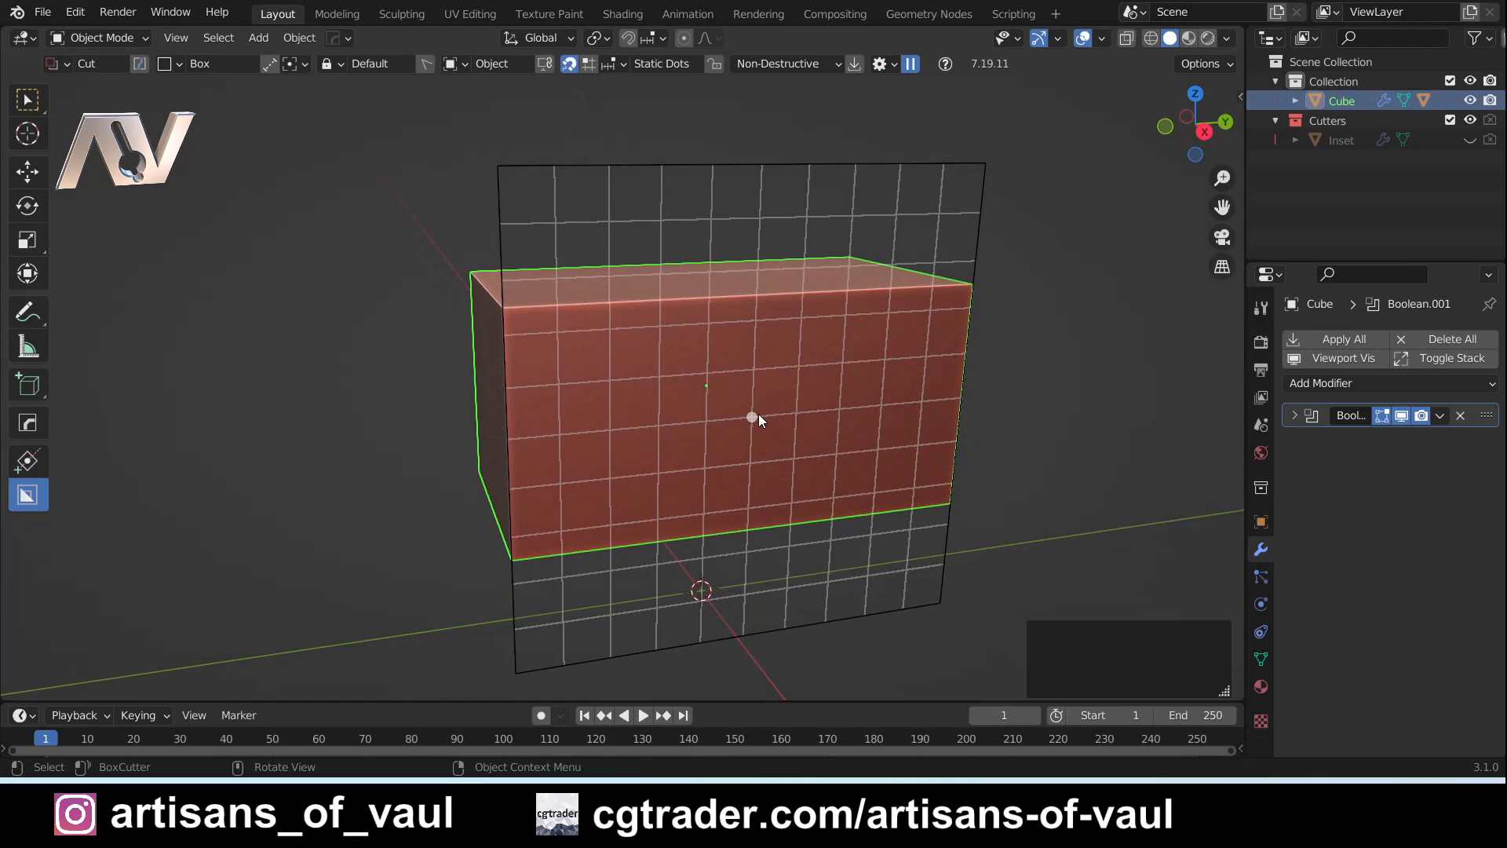
middle_drag(759, 416, 750, 415)
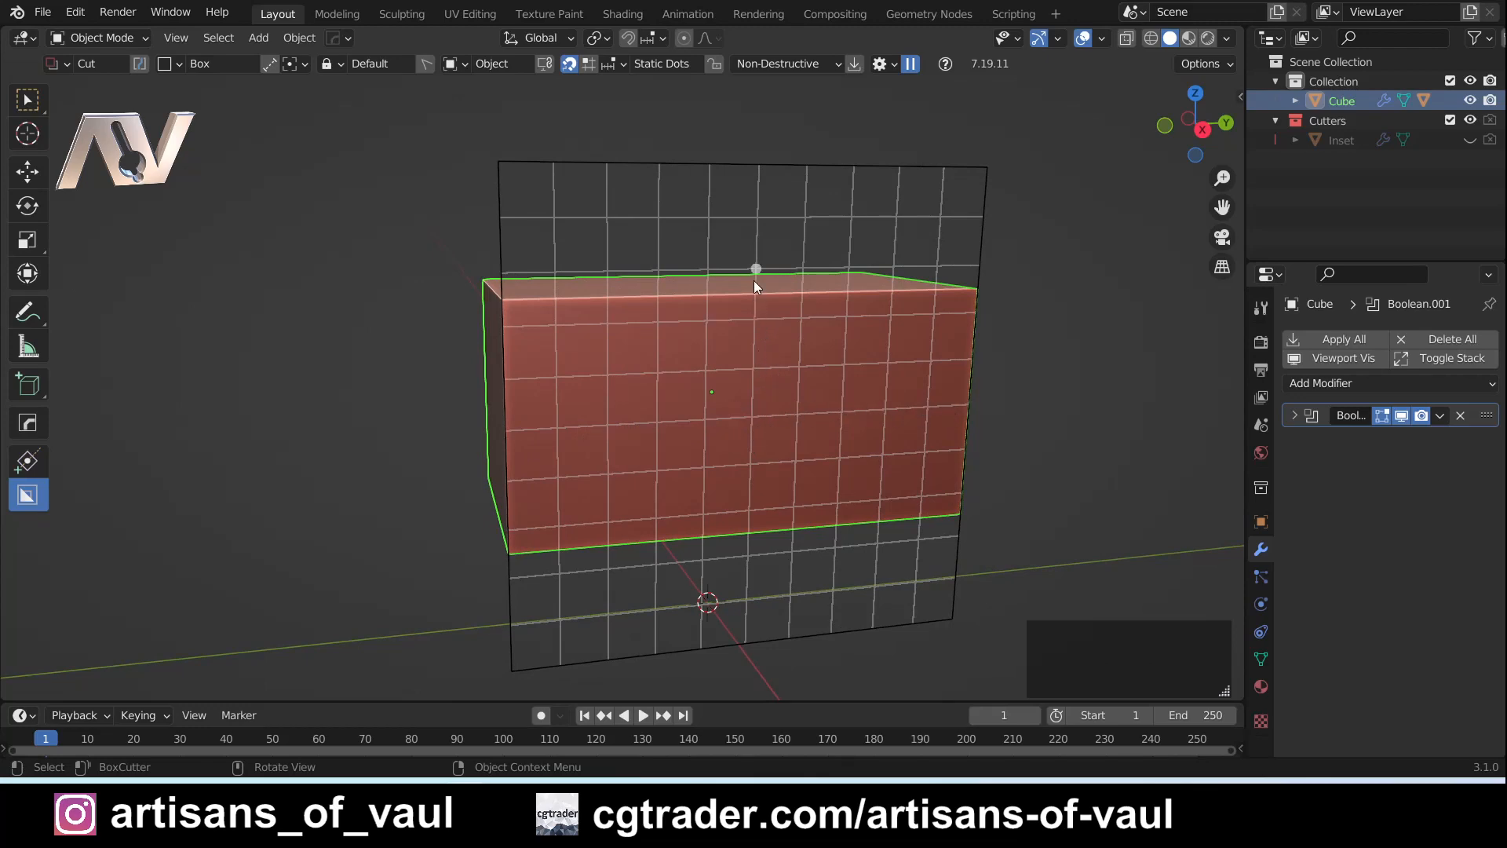
middle_drag(745, 408, 728, 428)
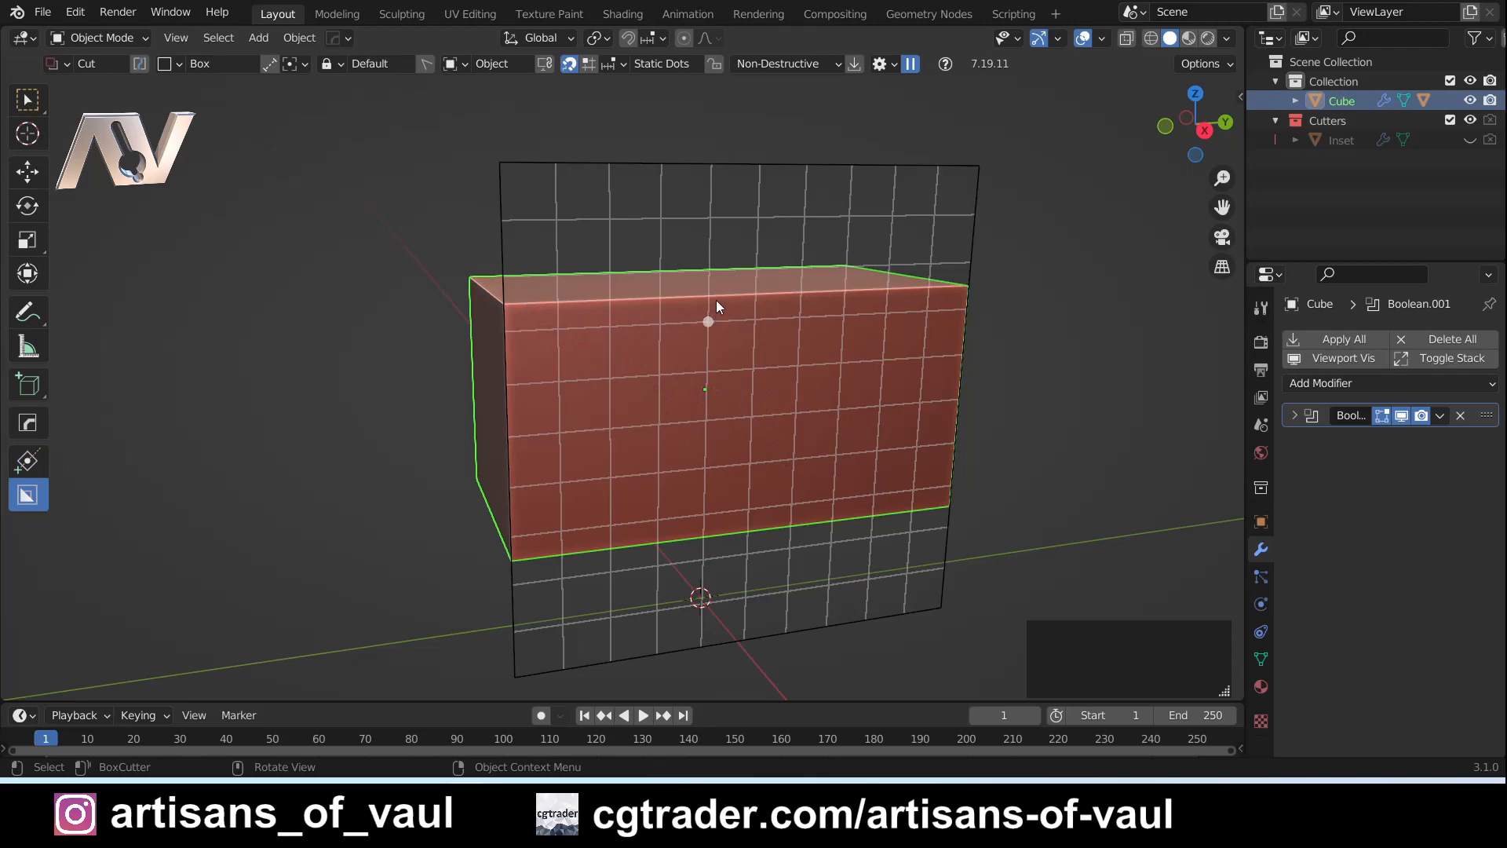
click(588, 66)
click(618, 68)
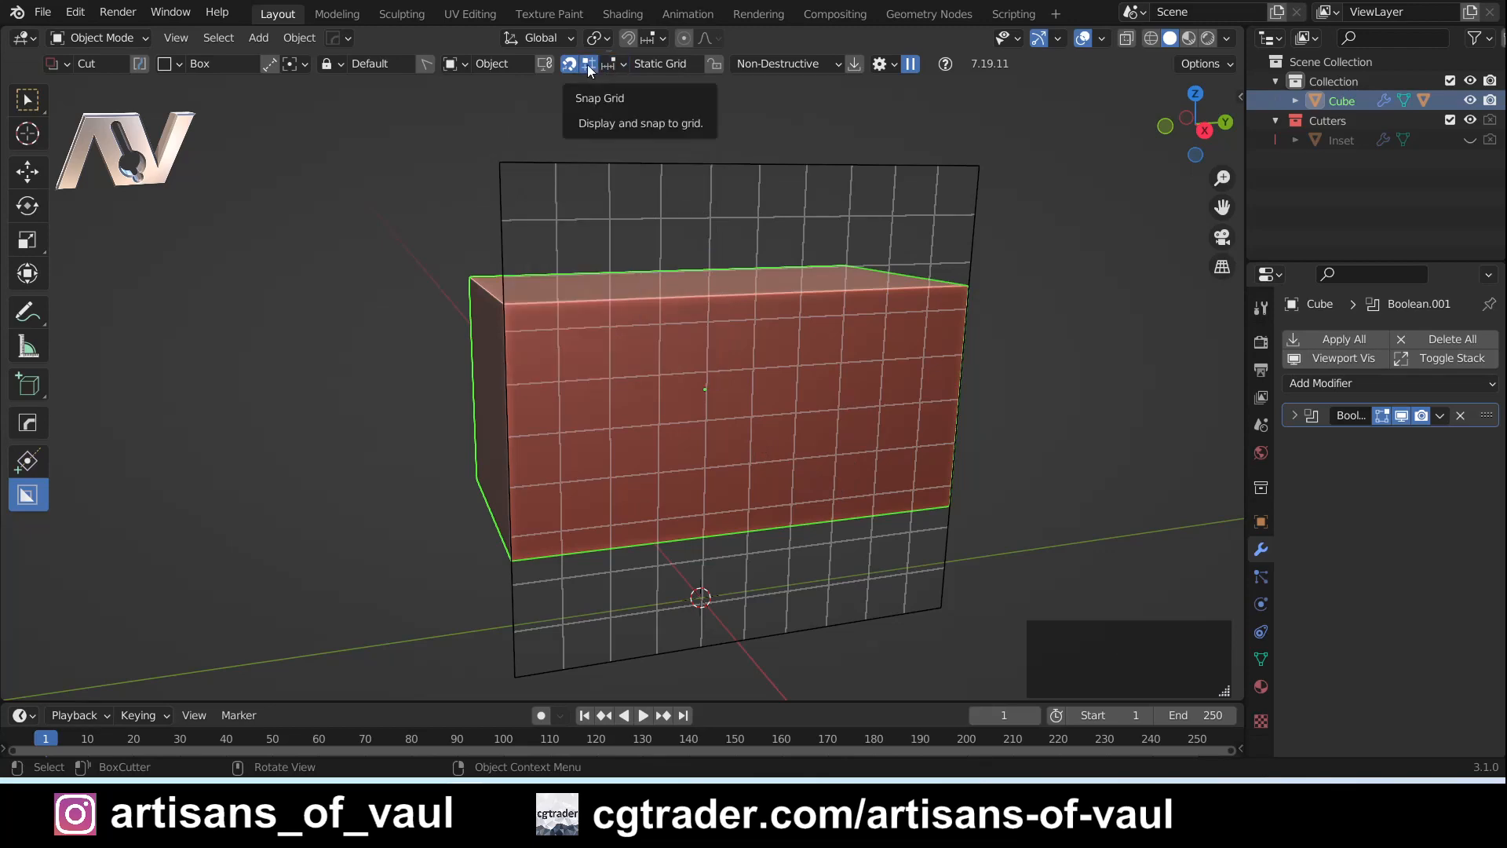
- Turn off Snap Grid to return to static dots and bring up the snapping grid from the front face's top-edge midpoint
click(589, 66)
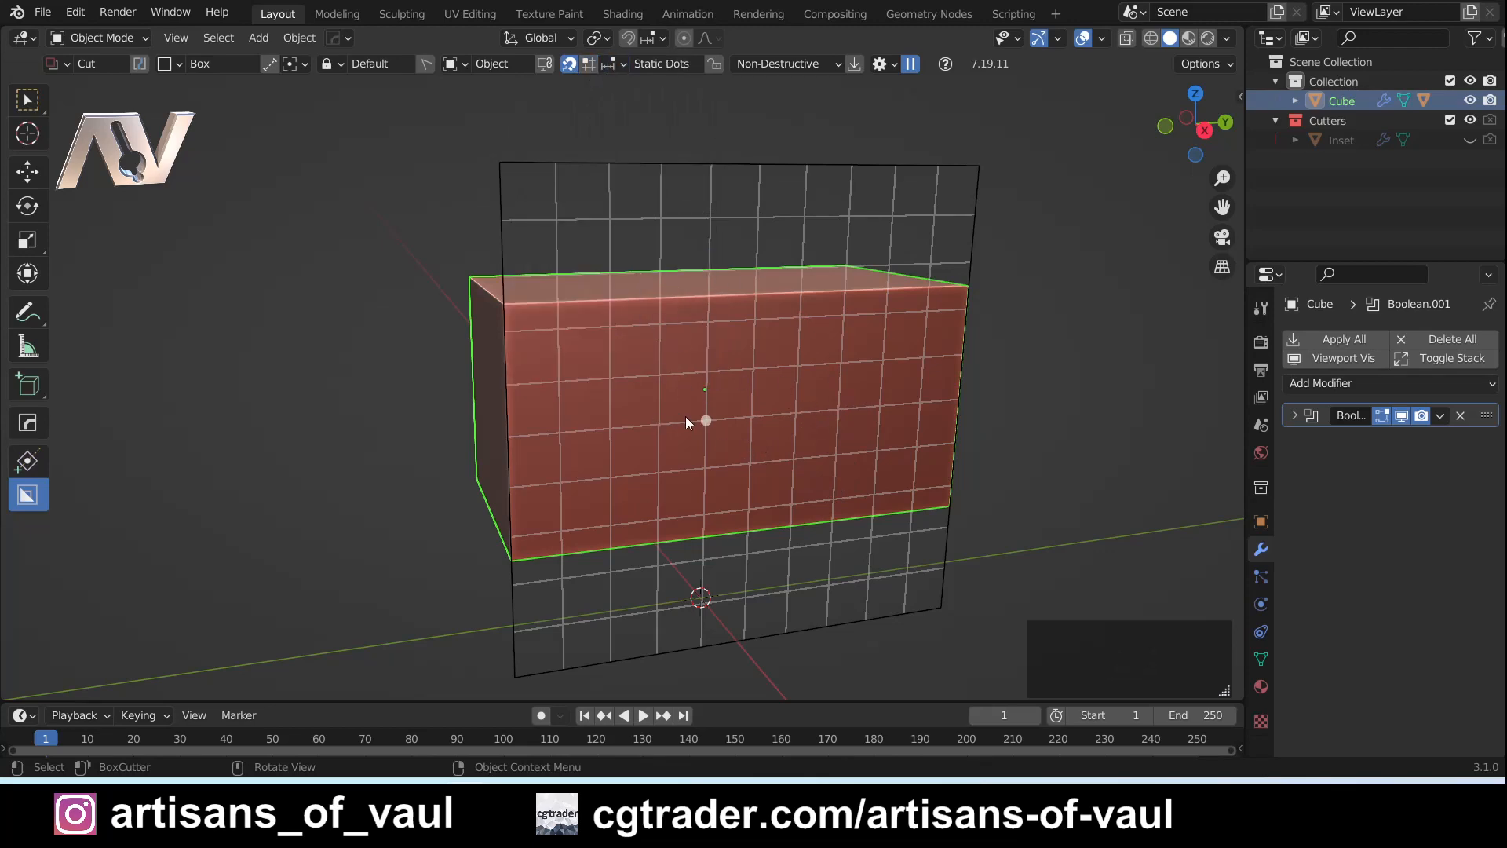
key(ctrl)
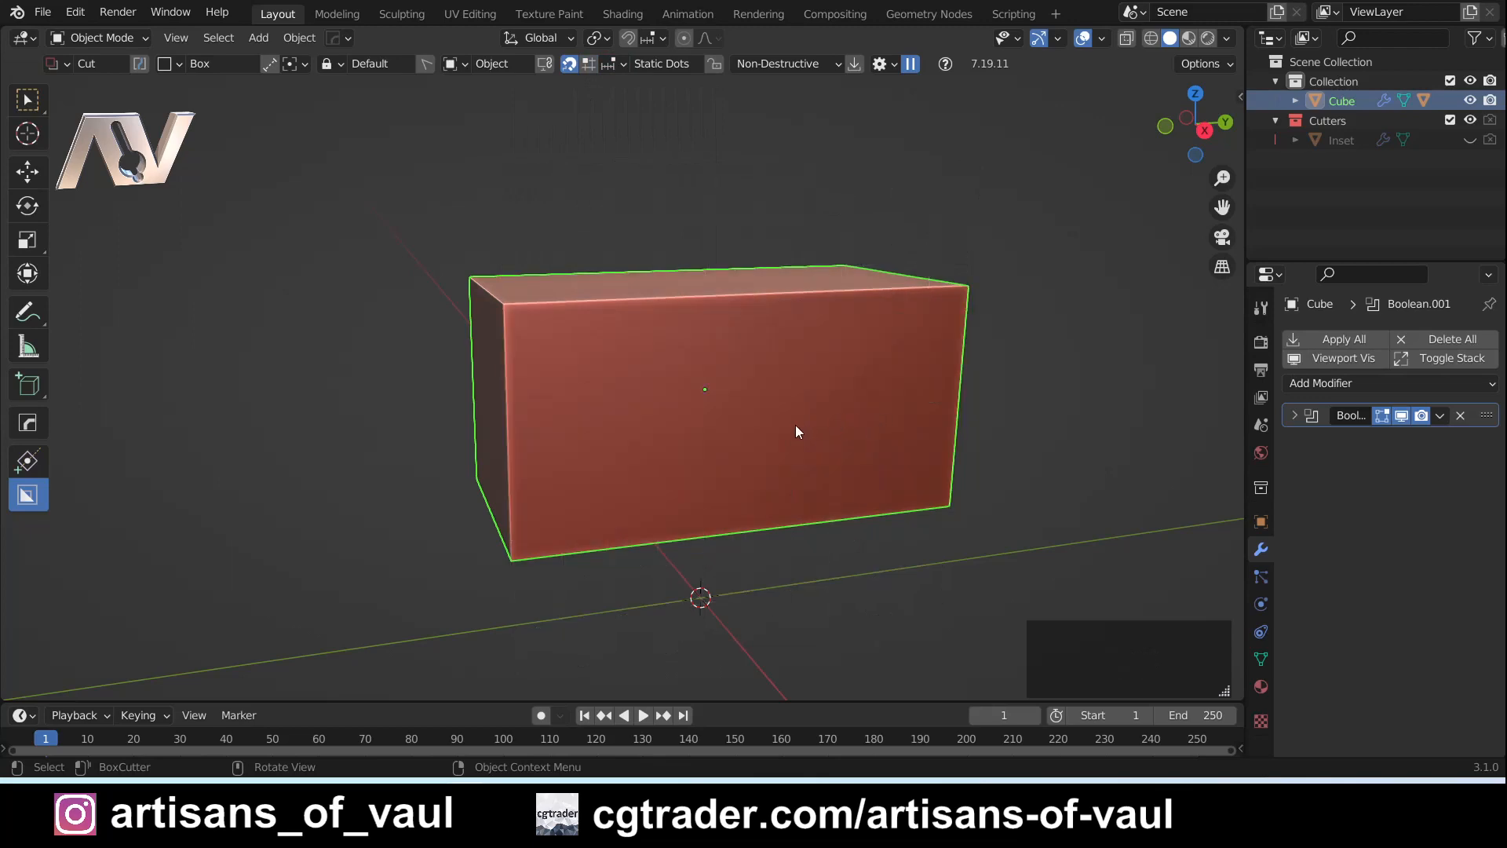
key(ctrl)
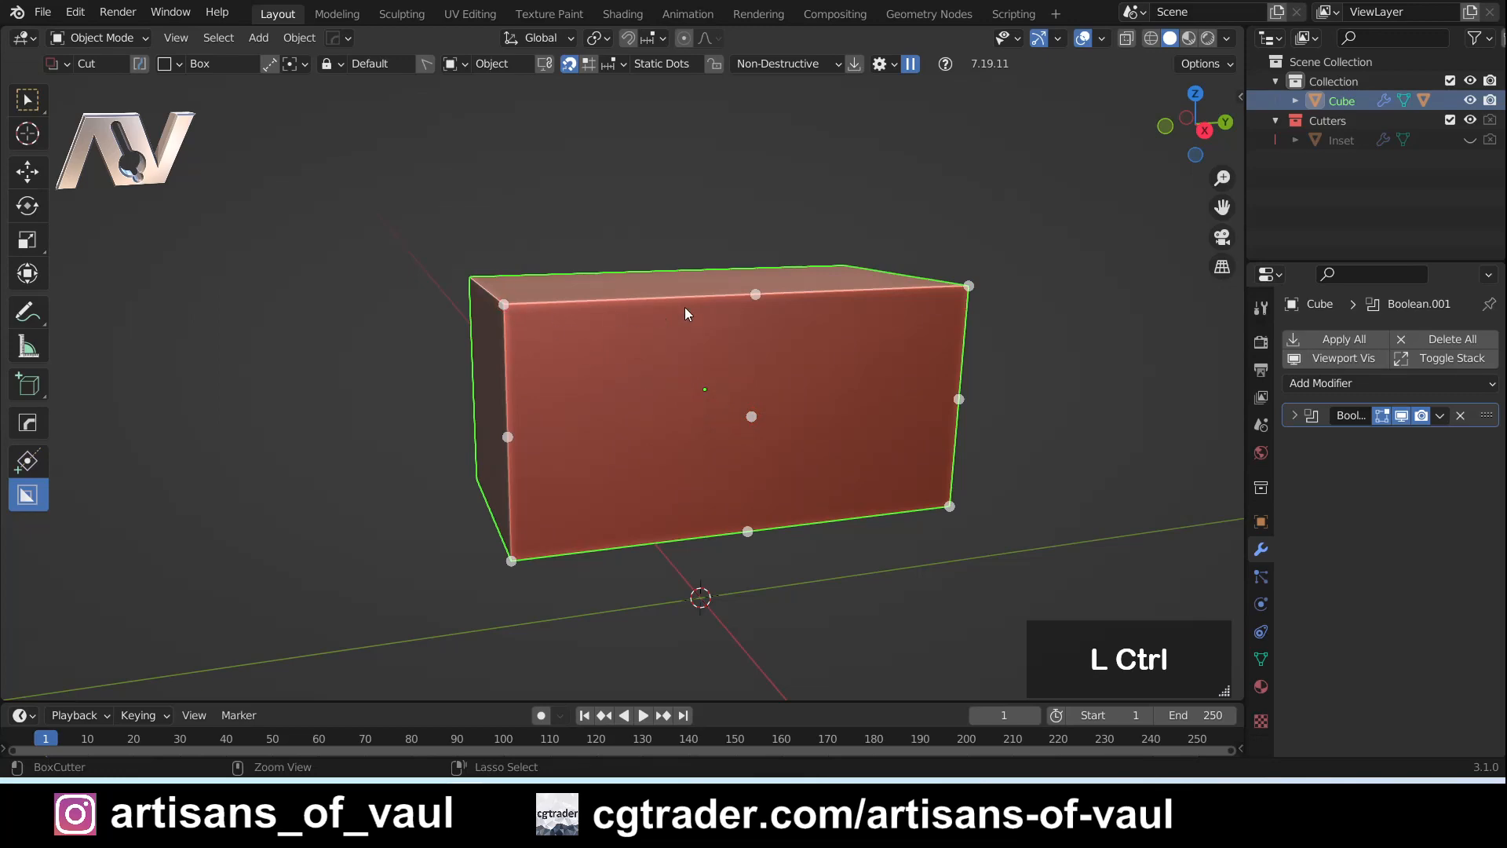
ctrl+click(758, 299)
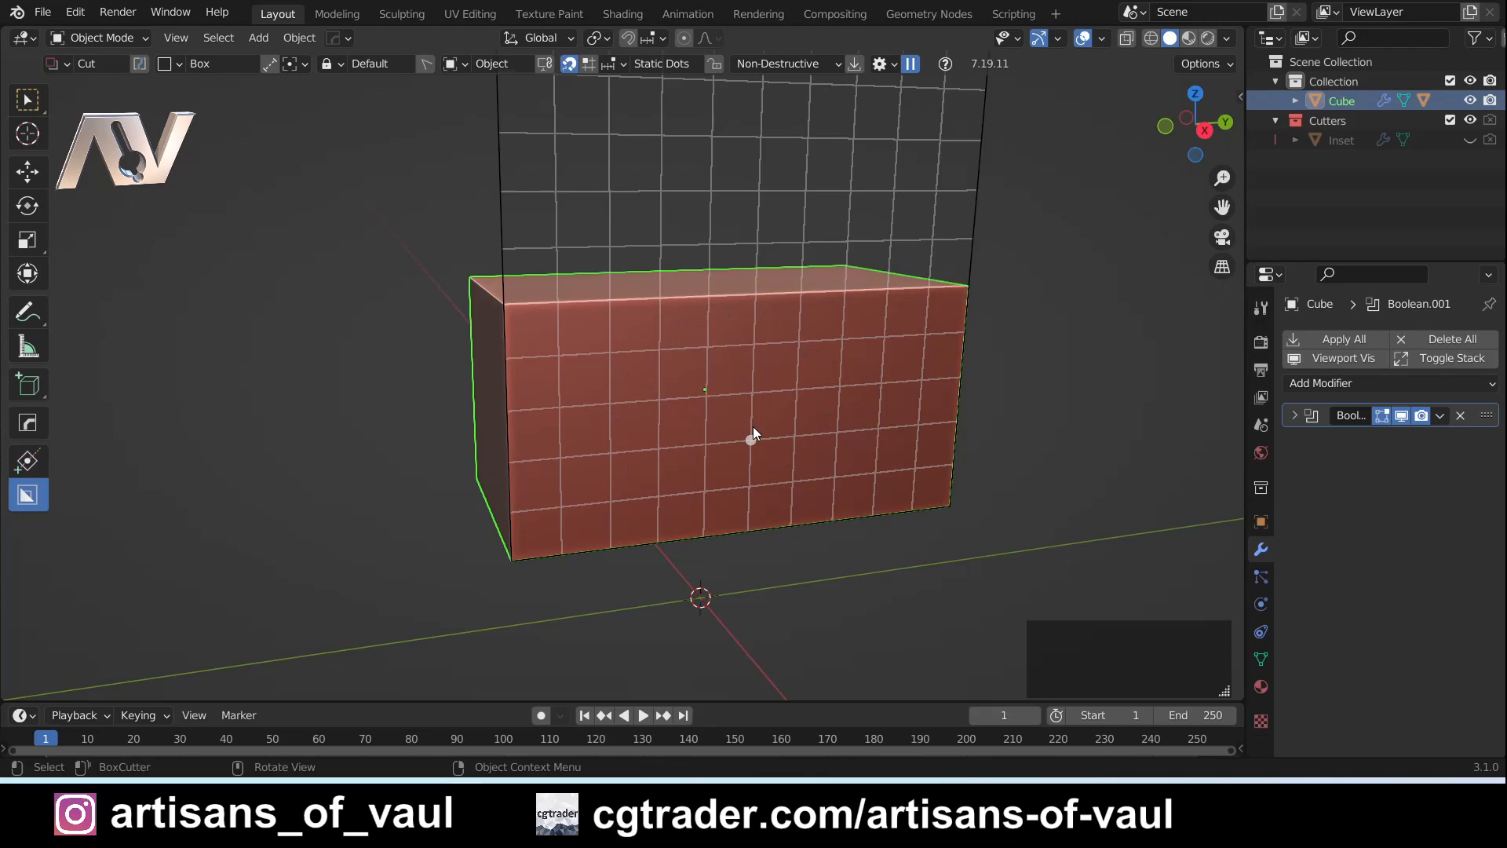
- Bring up the snapping grid from the front face's centre dot instead, facing the cuboid nearly straight on
scroll(777, 422, up, 1)
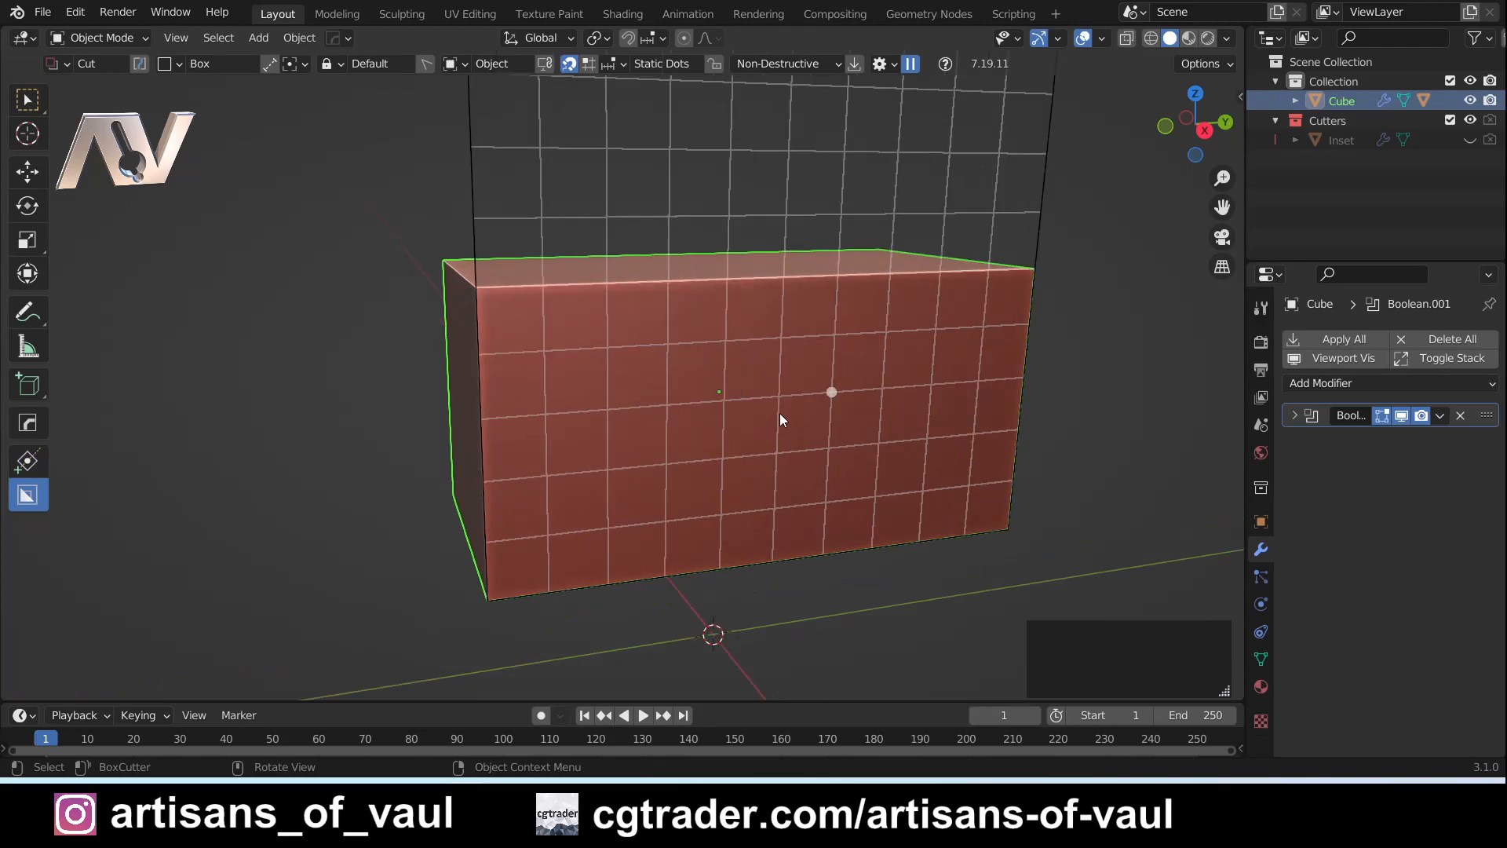
middle_drag(846, 435, 809, 409)
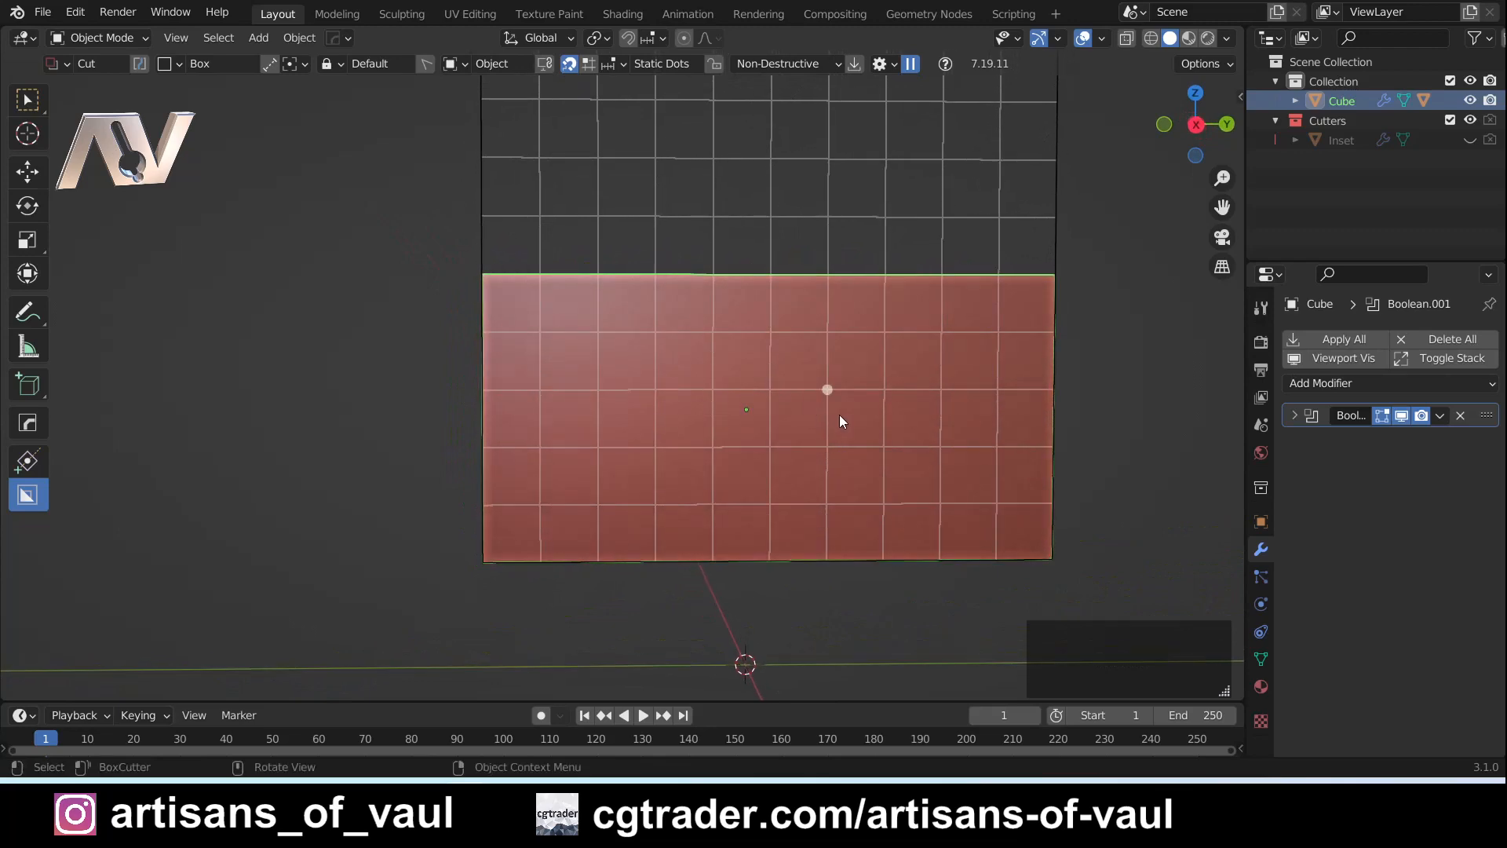
key(ctrl)
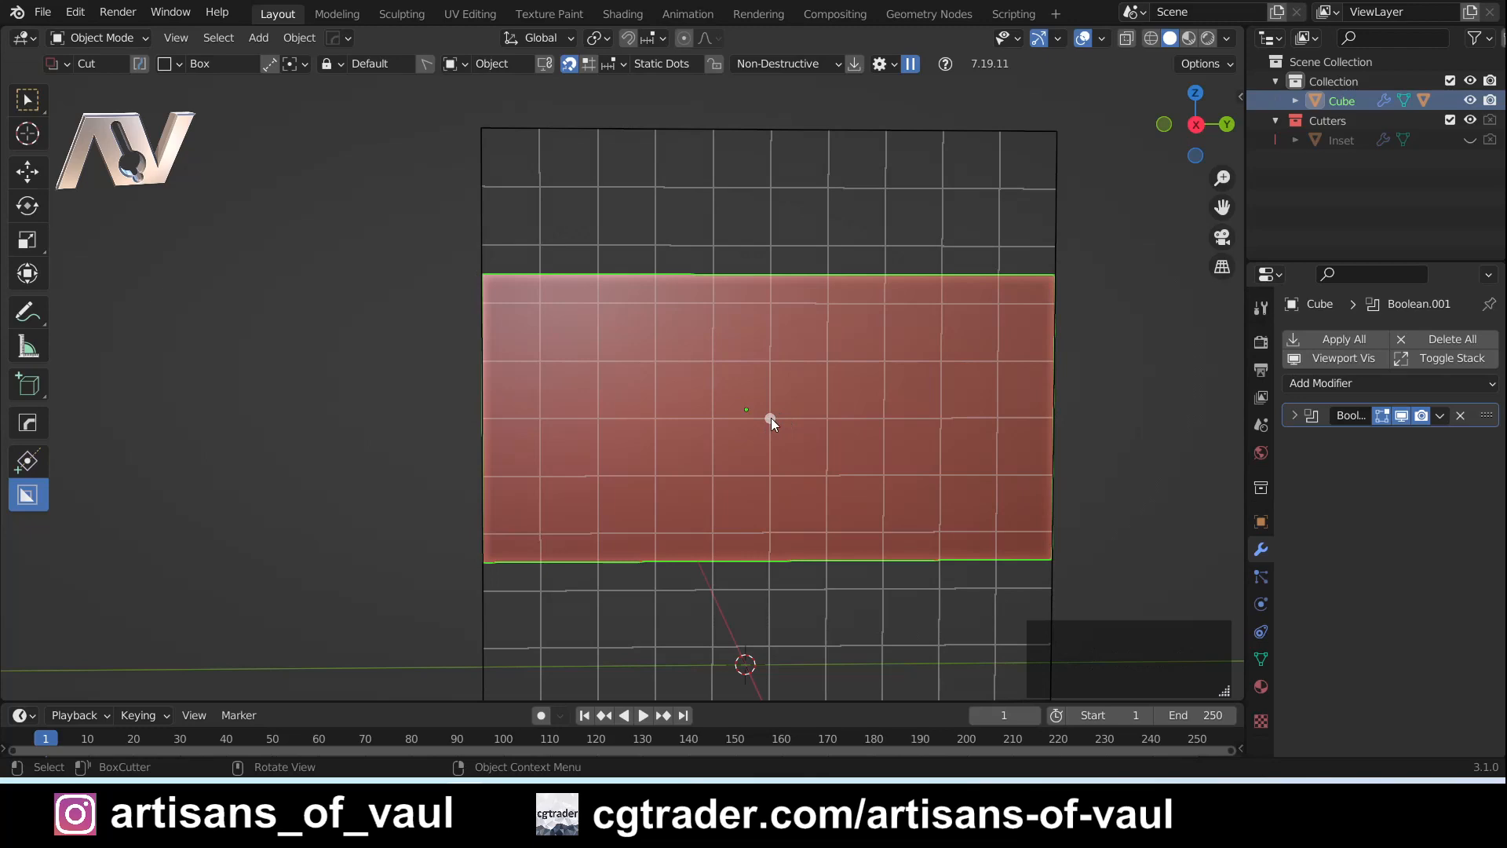
- Preview box cuts snapped to the grid from the centre point, both from the corner and centred, and cancel them
mouse_move(771, 418)
mouse_down()
mouse_move(867, 520)
mouse_move(873, 495)
mouse_move(794, 441)
mouse_move(813, 473)
mouse_up()
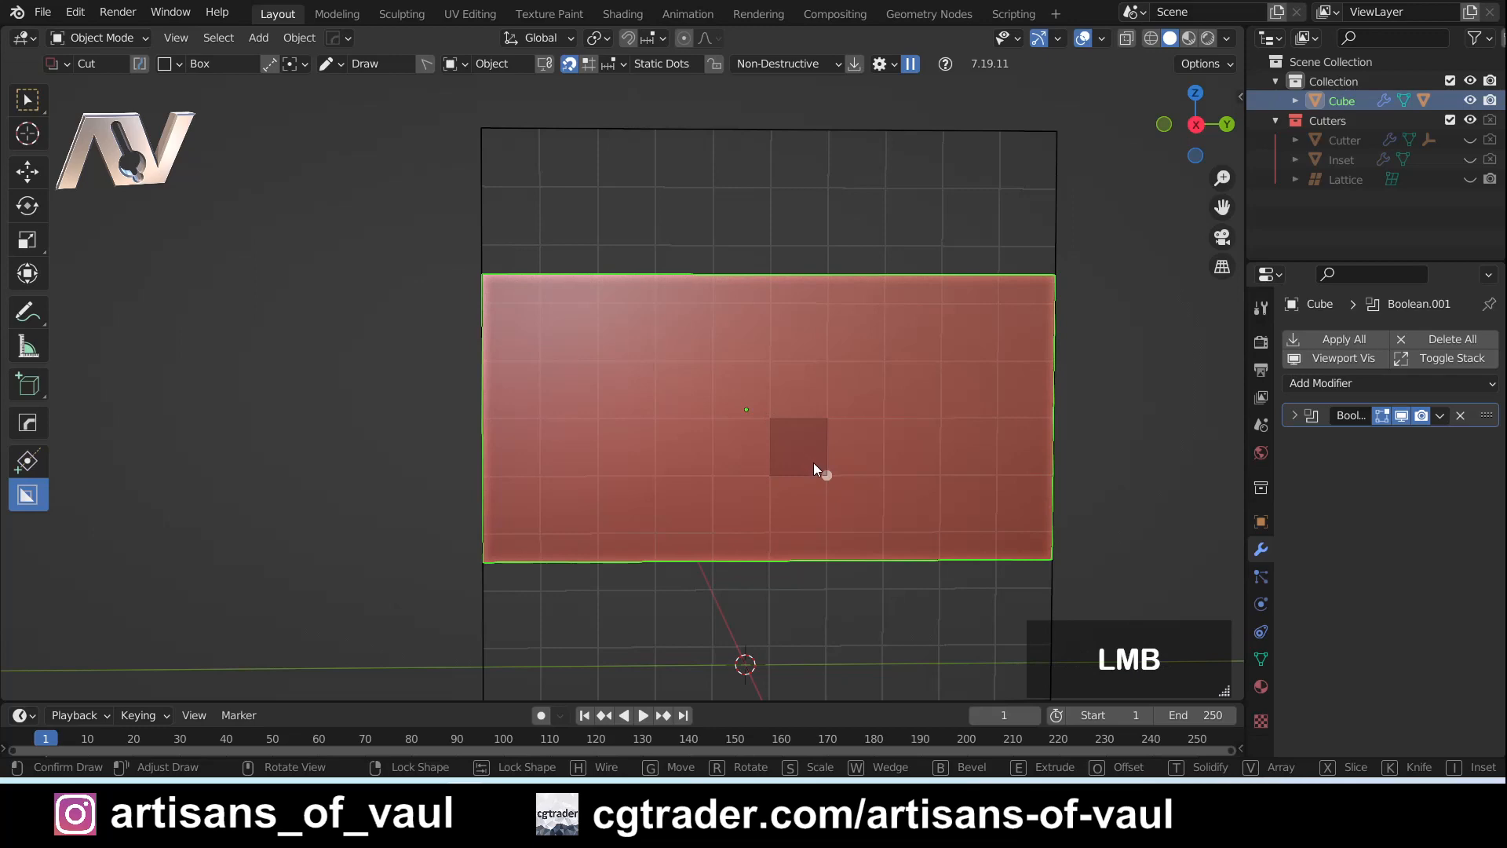
drag(777, 421, 826, 478)
drag(778, 430, 829, 480)
alt+drag(829, 476, 828, 475)
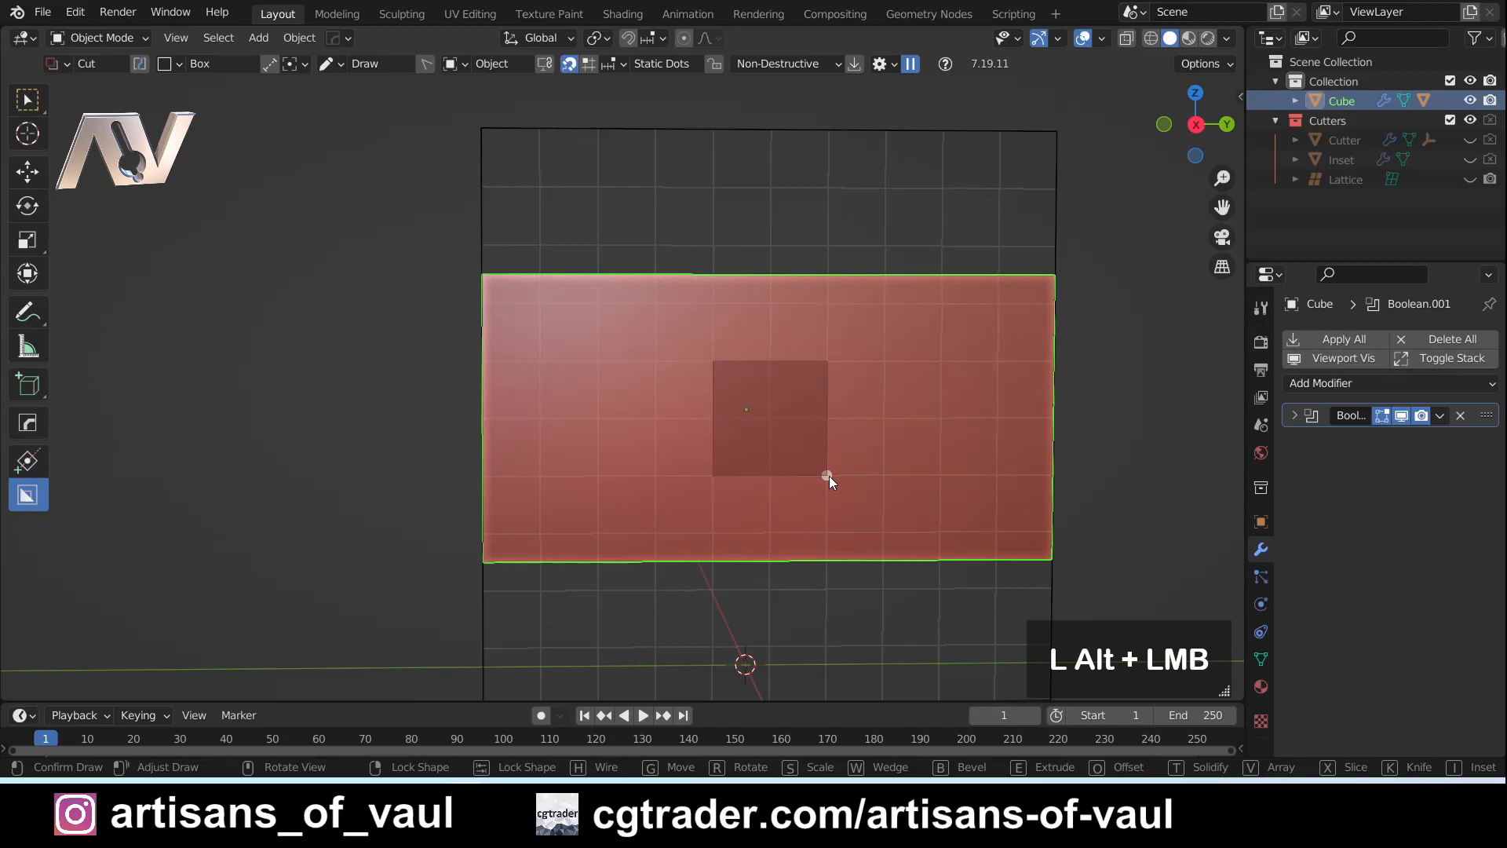
mouse_move(829, 476)
alt+mouse_down()
mouse_move(893, 532)
mouse_move(837, 477)
mouse_move(874, 522)
mouse_move(838, 479)
mouse_move(878, 477)
mouse_move(833, 471)
mouse_move(922, 480)
mouse_move(927, 509)
mouse_move(834, 505)
alt+mouse_up()
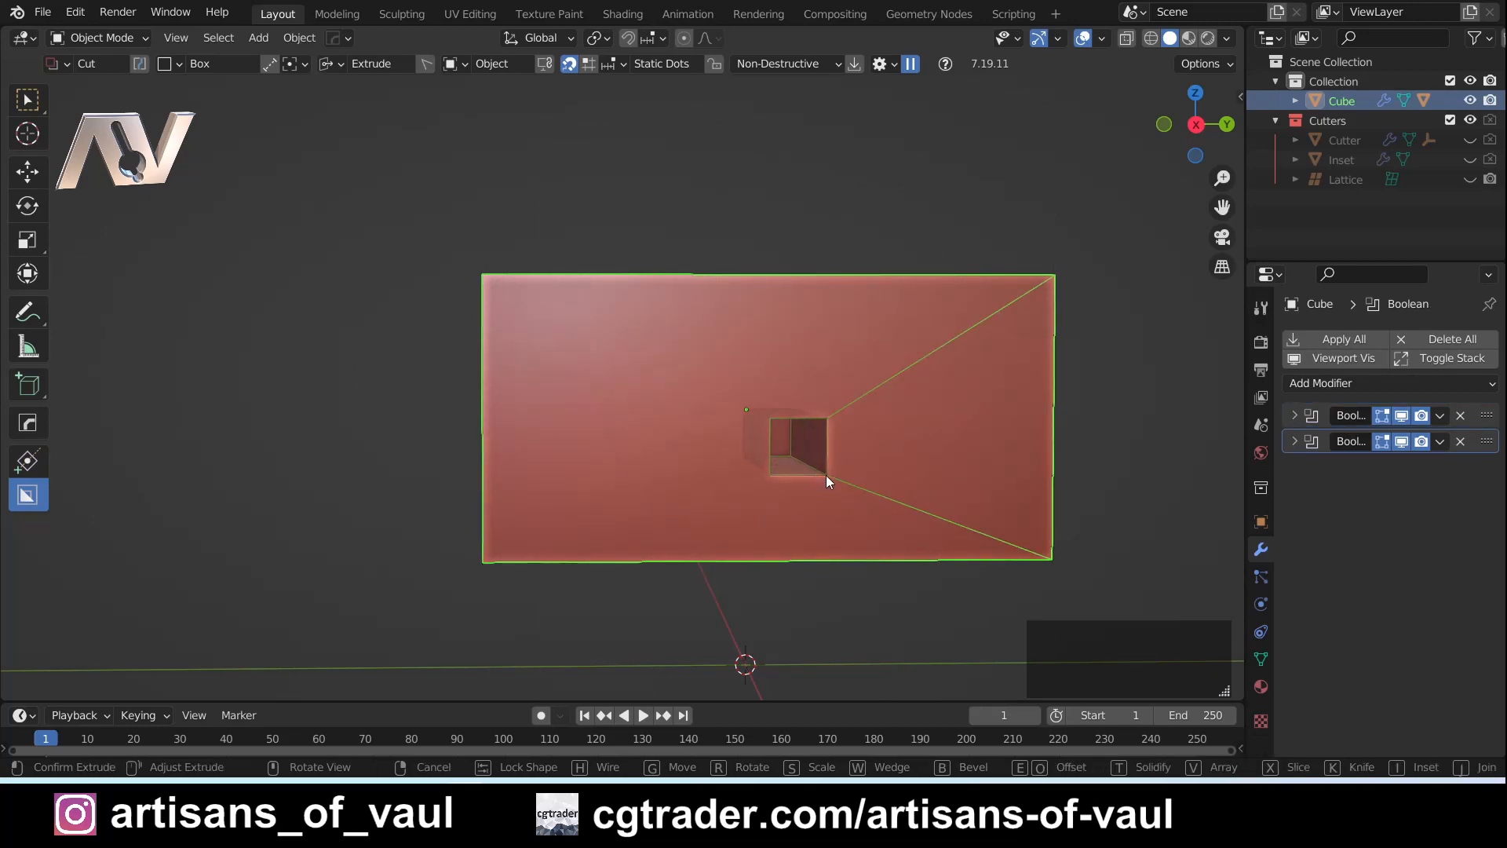
right_click(826, 475)
middle_drag(763, 439, 859, 454)
key(Escape)
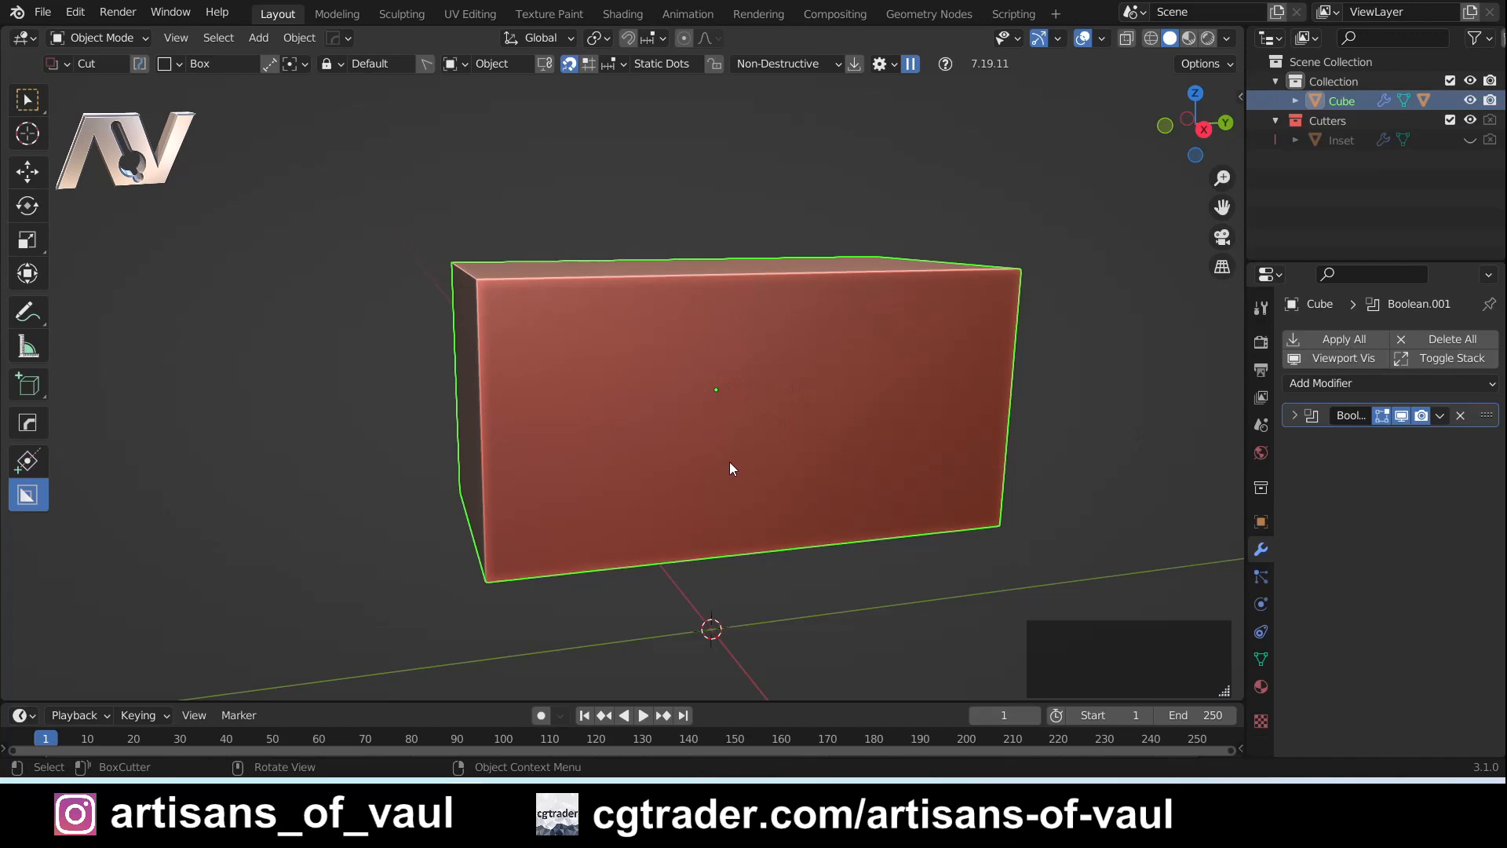
- Switch the cutter shape to Circle, preview circular cuts from the front face's centre dot and cancel them
click(189, 64)
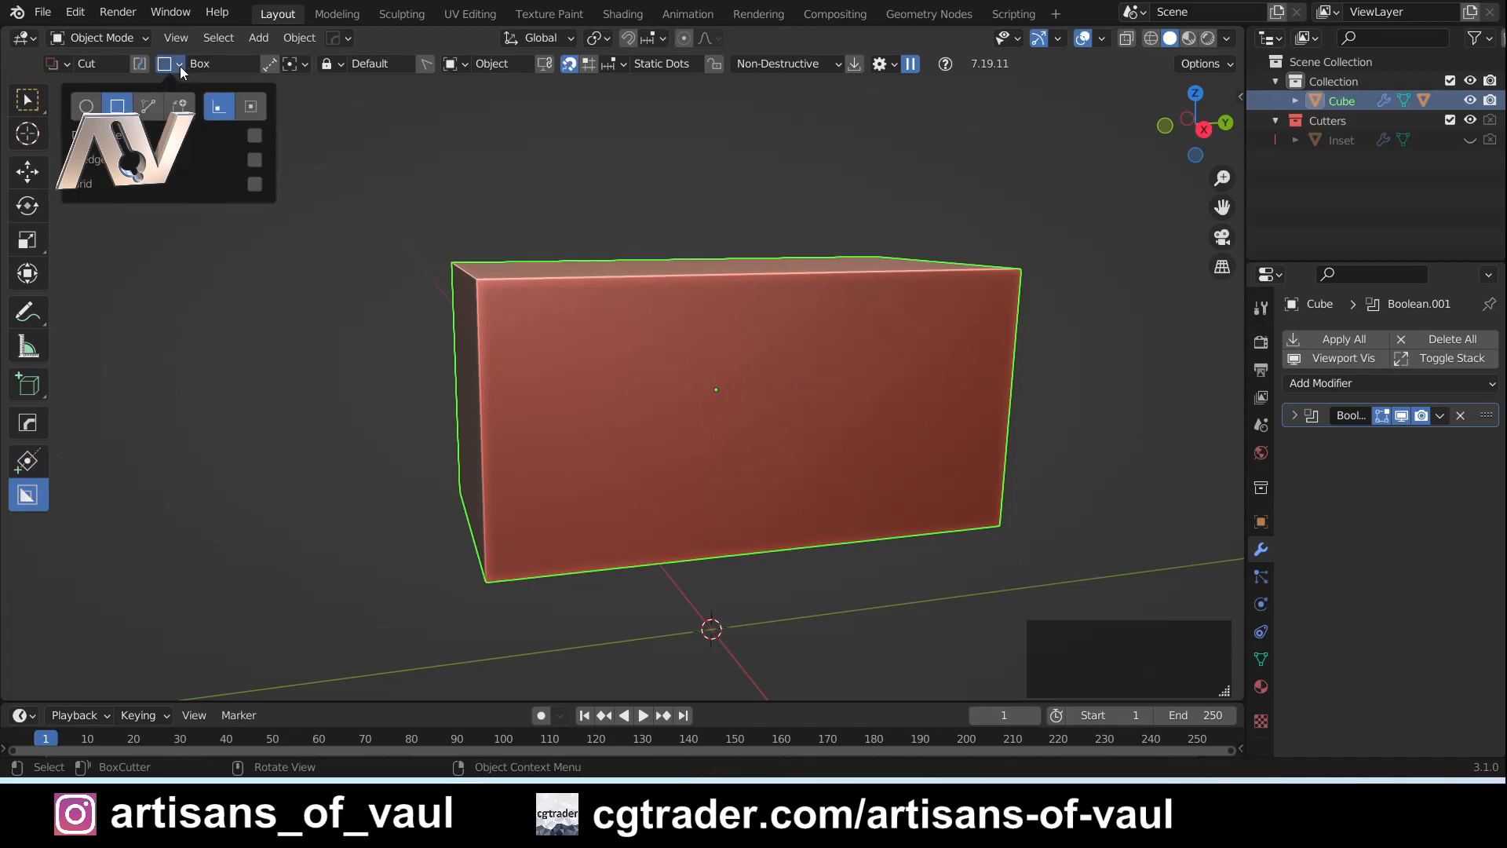
click(86, 106)
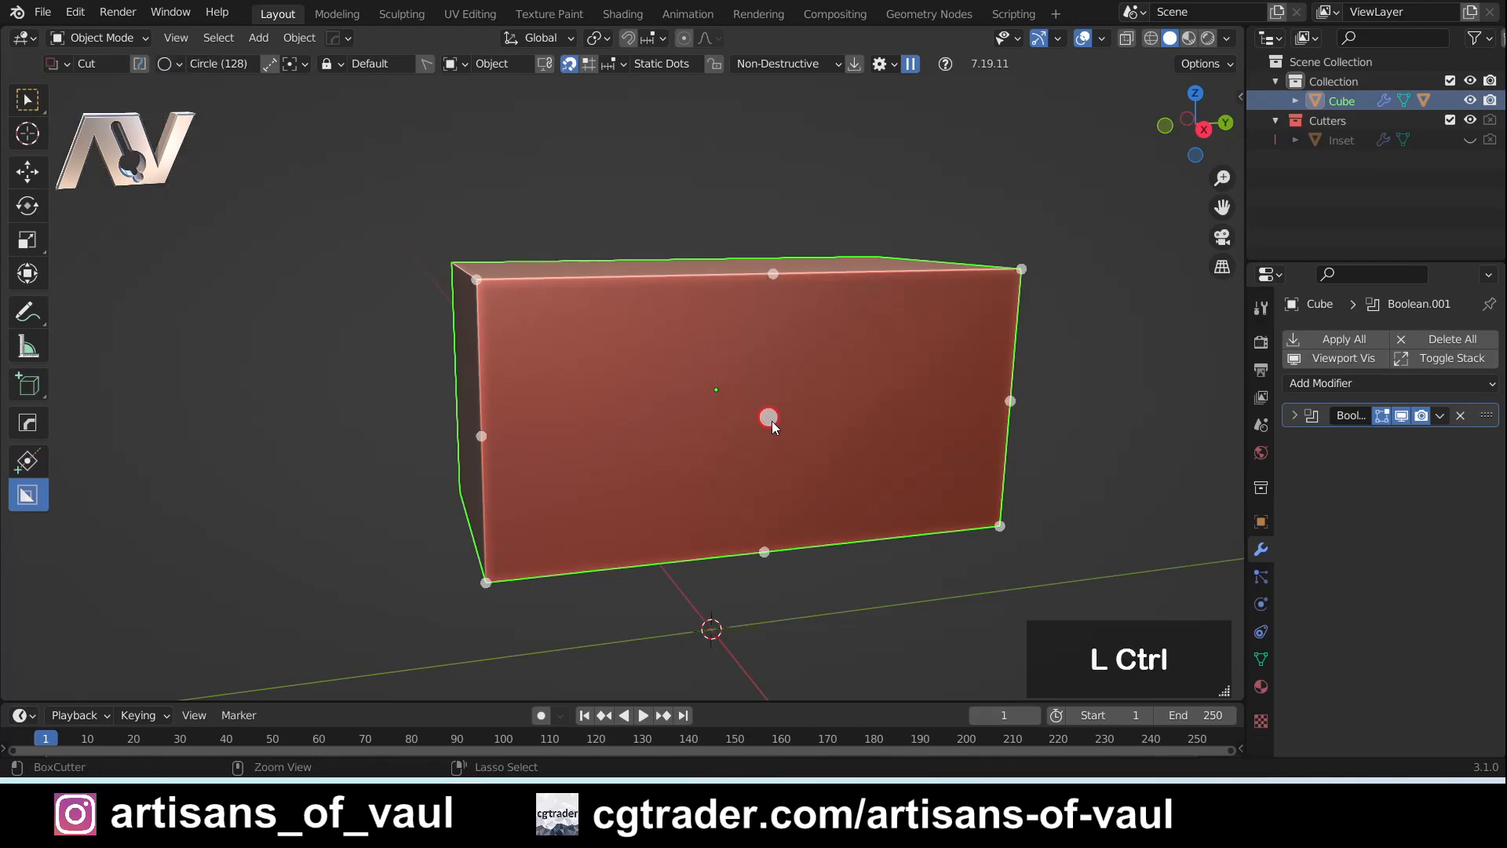
ctrl+drag(770, 416, 835, 474)
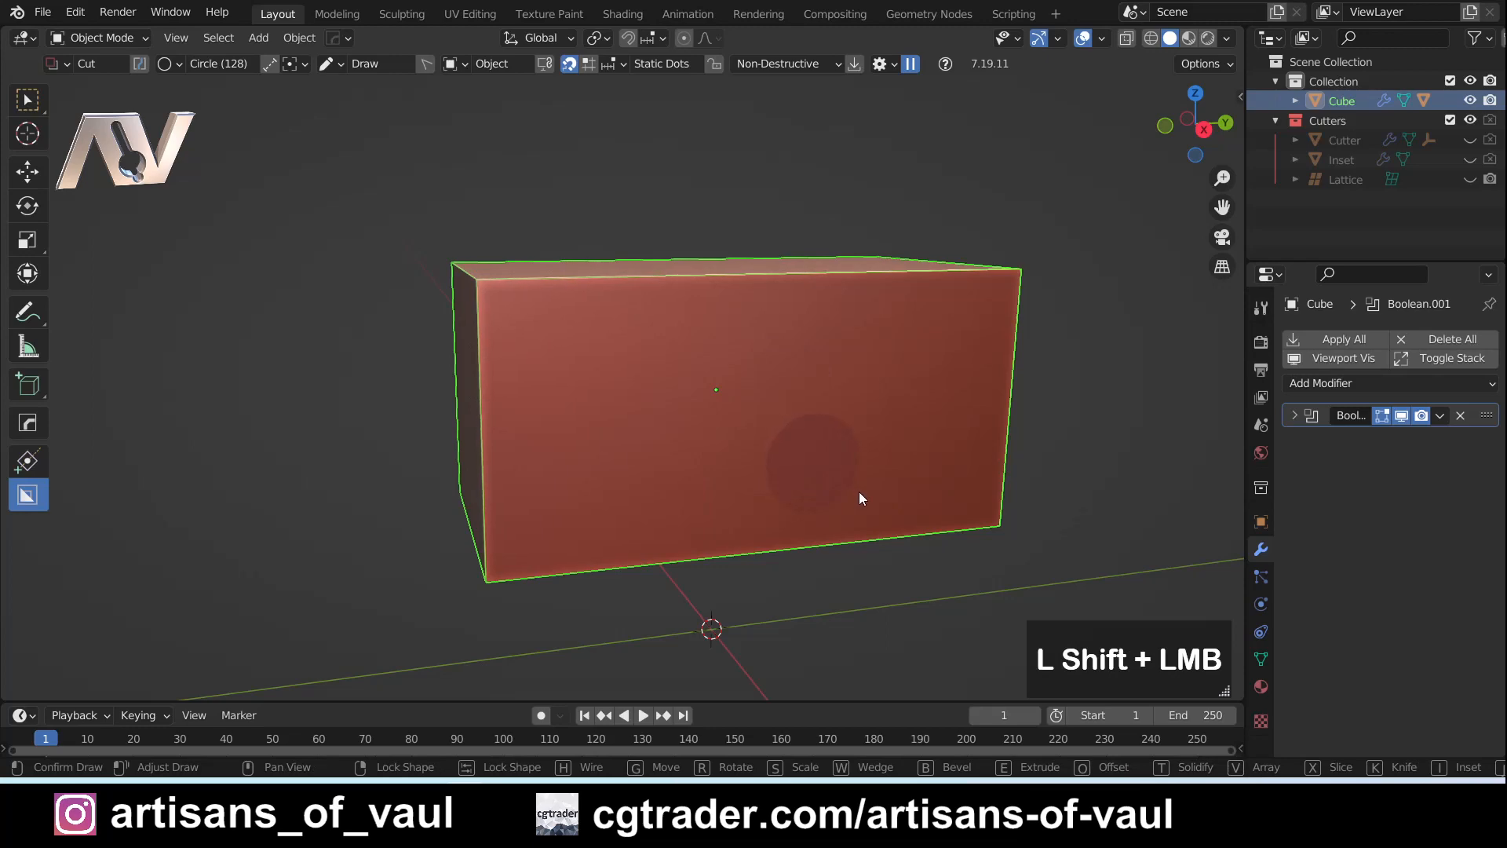
shift+drag(856, 497, 853, 493)
shift+drag(855, 497, 854, 497)
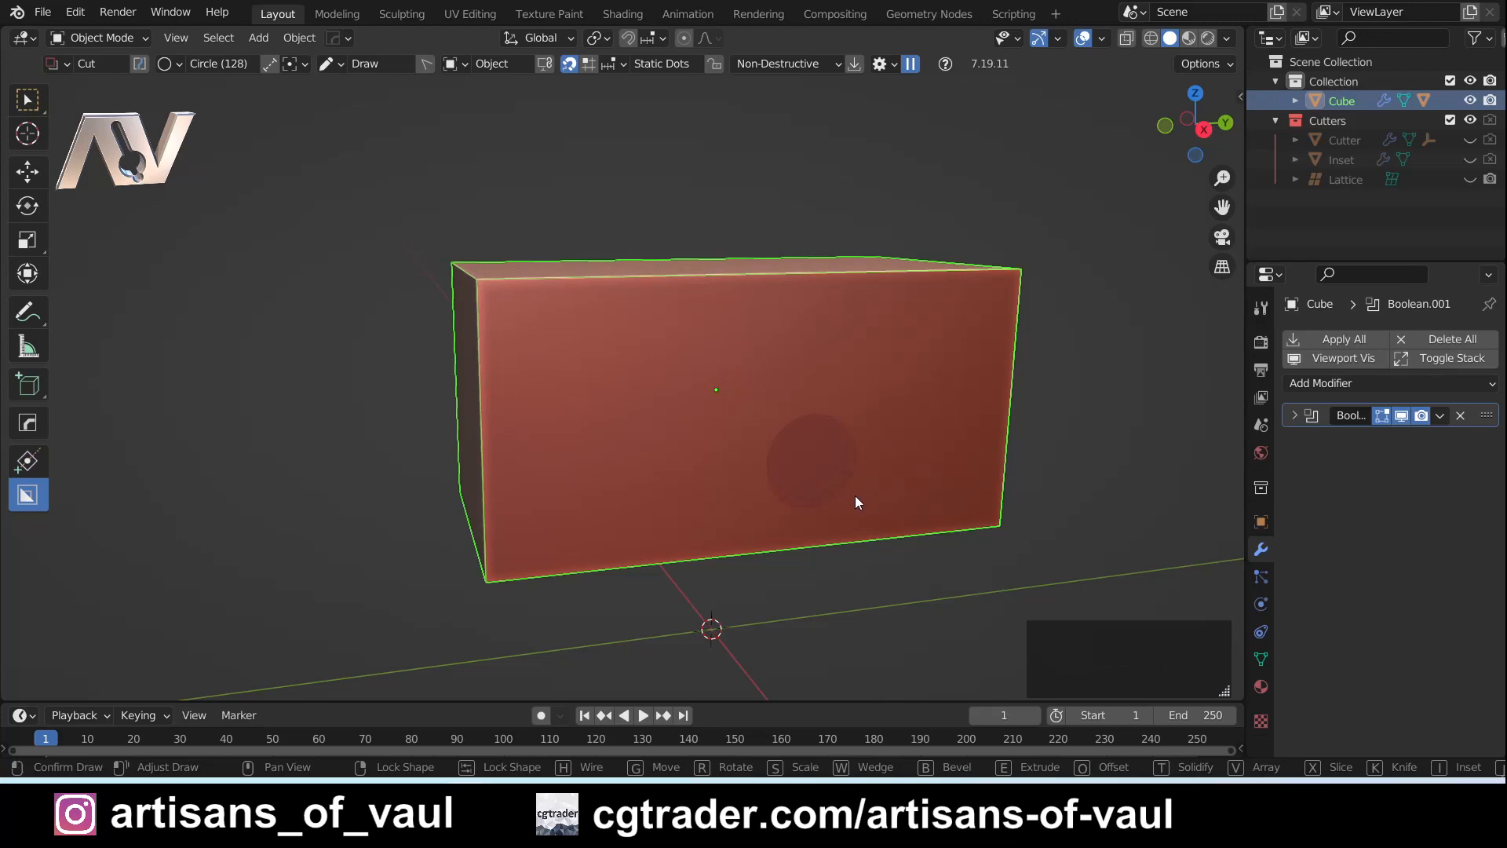
key(Escape)
middle_drag(816, 458, 763, 430)
mouse_move(704, 416)
mouse_down()
mouse_move(840, 460)
mouse_move(799, 446)
mouse_move(789, 408)
mouse_move(757, 468)
mouse_move(720, 468)
mouse_move(799, 466)
mouse_move(807, 420)
mouse_move(788, 478)
mouse_move(732, 480)
mouse_up()
key(Escape)
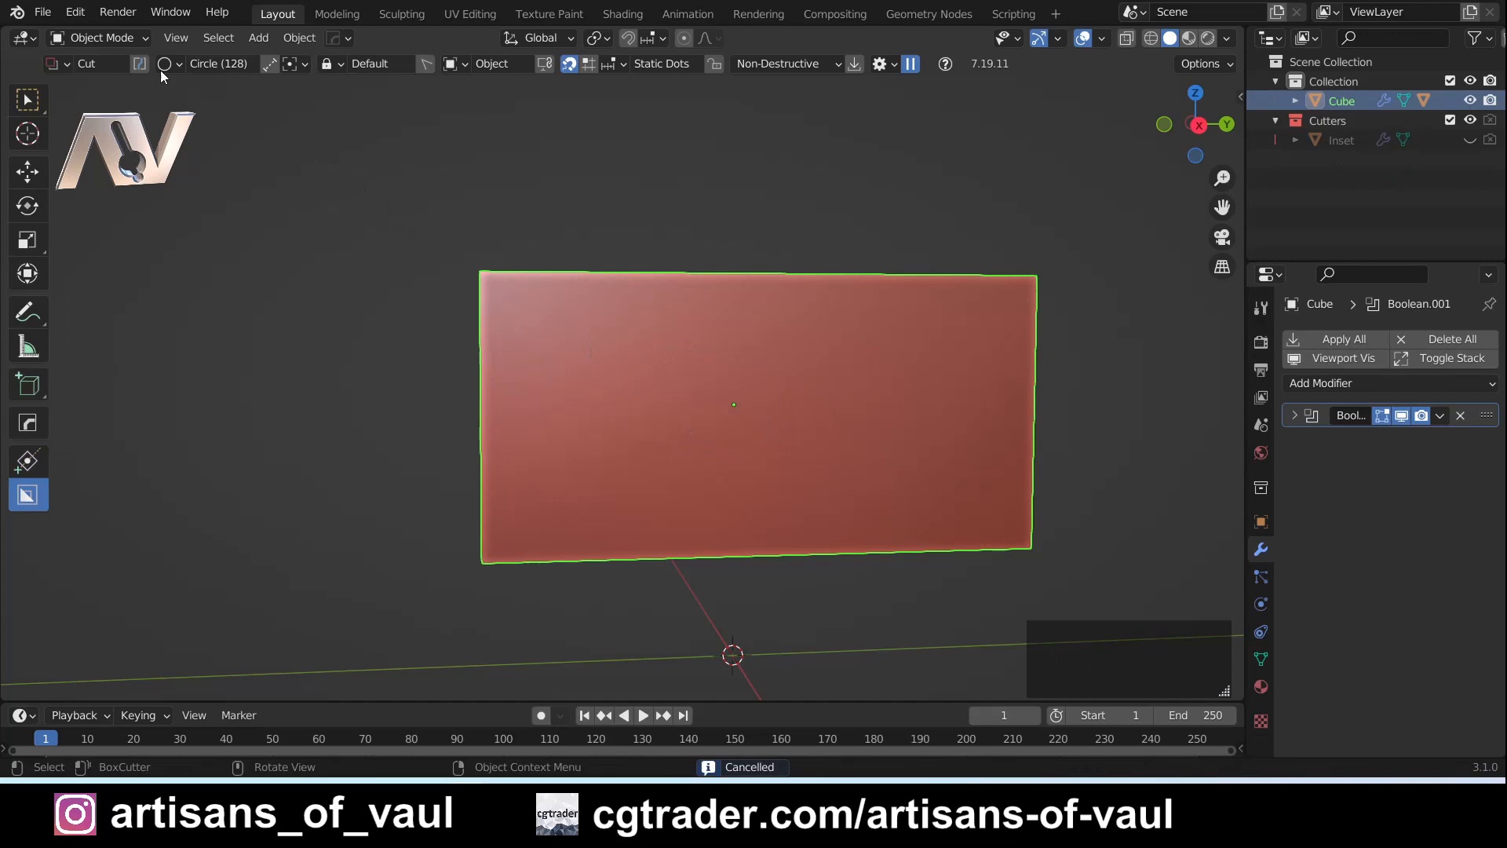
- Set the cutter shape back to Box
click(201, 66)
click(134, 105)
middle_drag(742, 438, 751, 453)
mouse_move(737, 399)
mouse_down()
mouse_move(831, 496)
mouse_move(812, 508)
mouse_move(848, 527)
mouse_move(791, 490)
mouse_move(836, 525)
mouse_move(801, 496)
mouse_move(832, 502)
mouse_move(822, 466)
mouse_move(806, 462)
mouse_move(840, 495)
mouse_move(722, 388)
mouse_up()
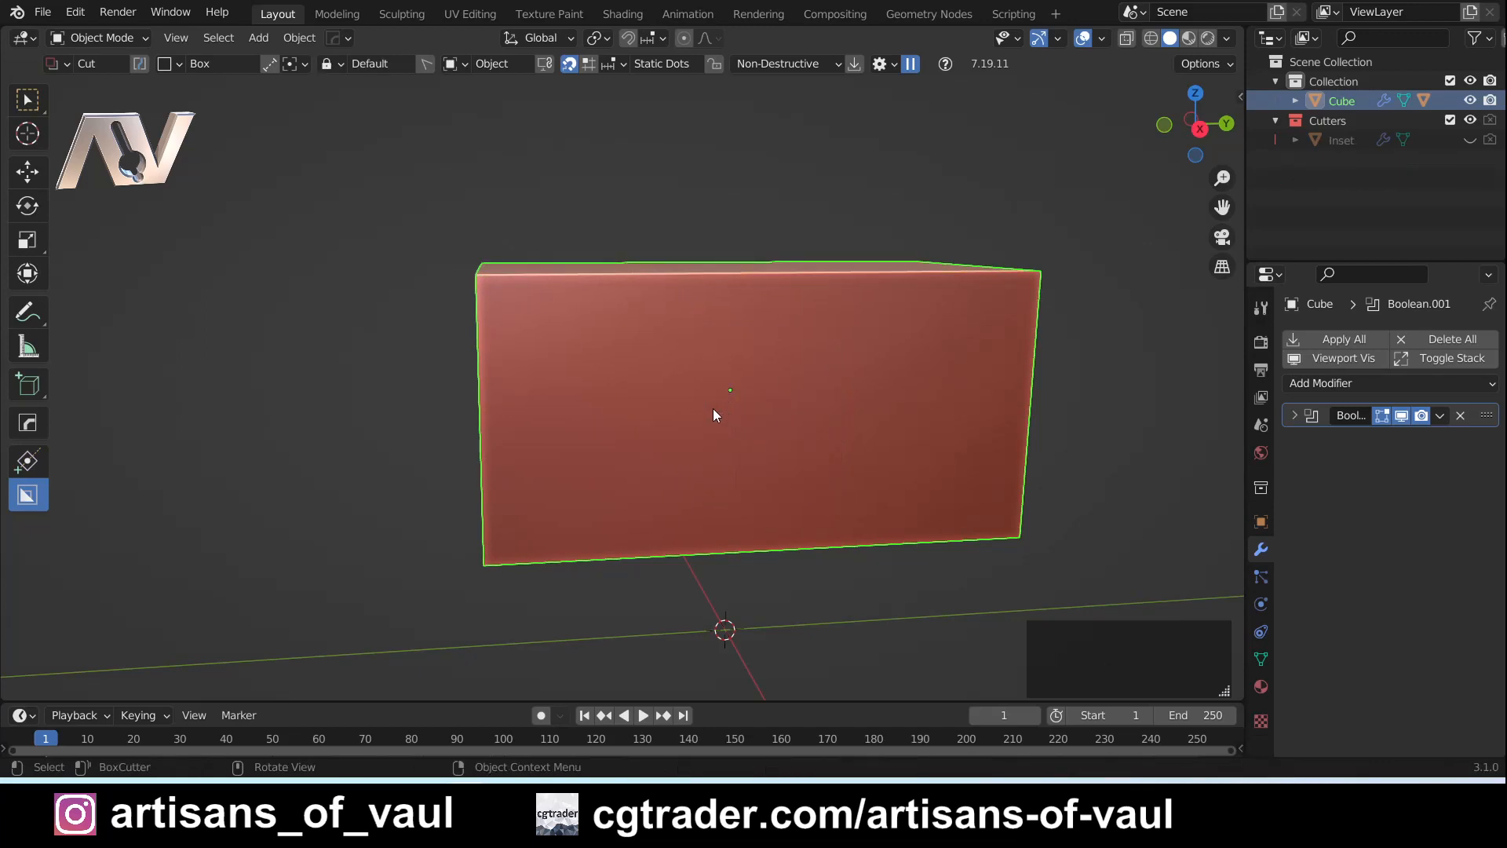
middle_drag(708, 392, 570, 383)
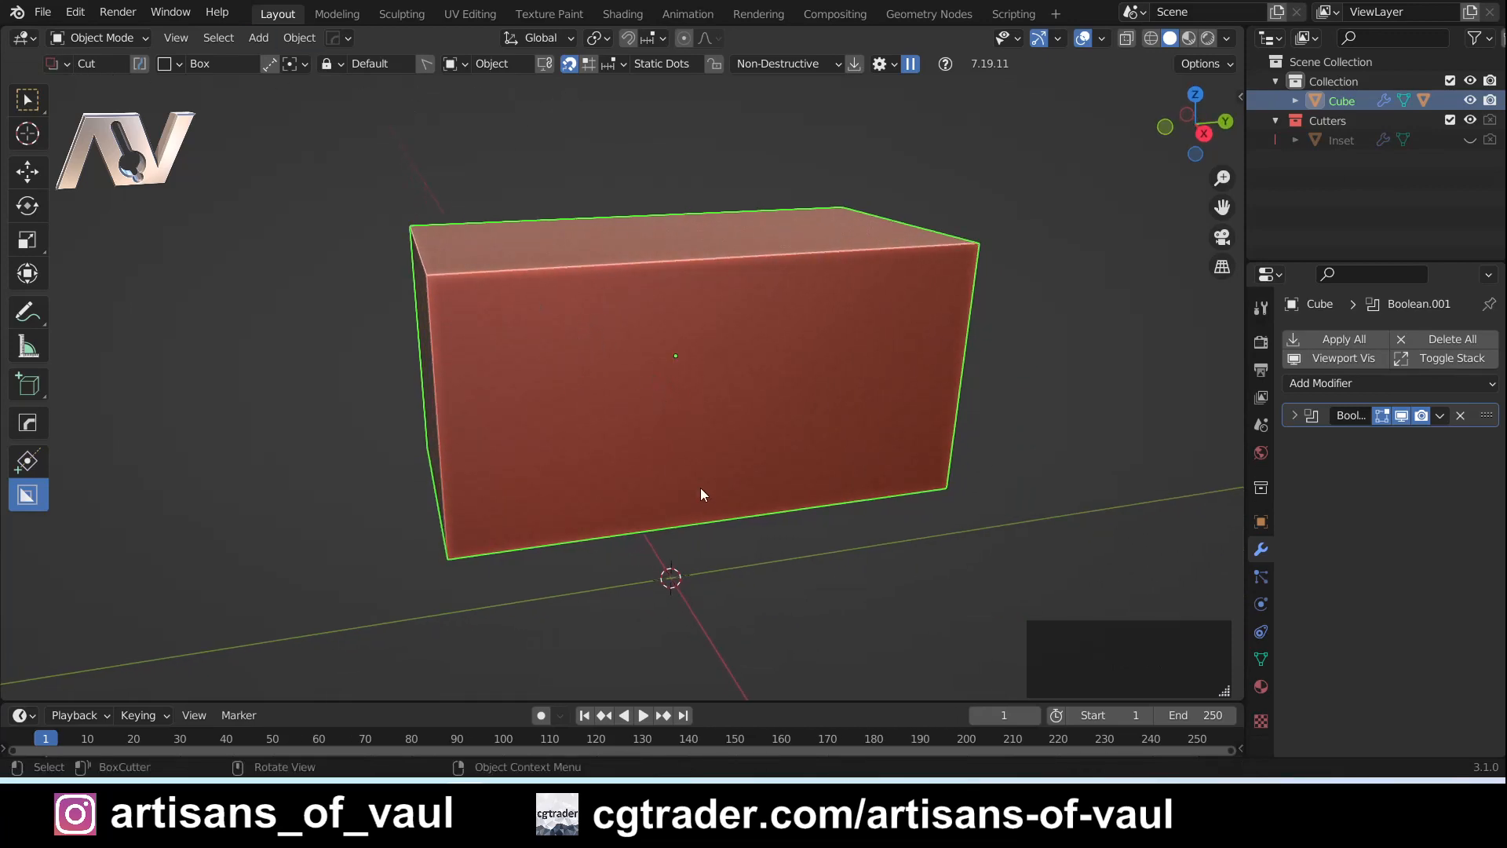
middle_drag(685, 448, 666, 360)
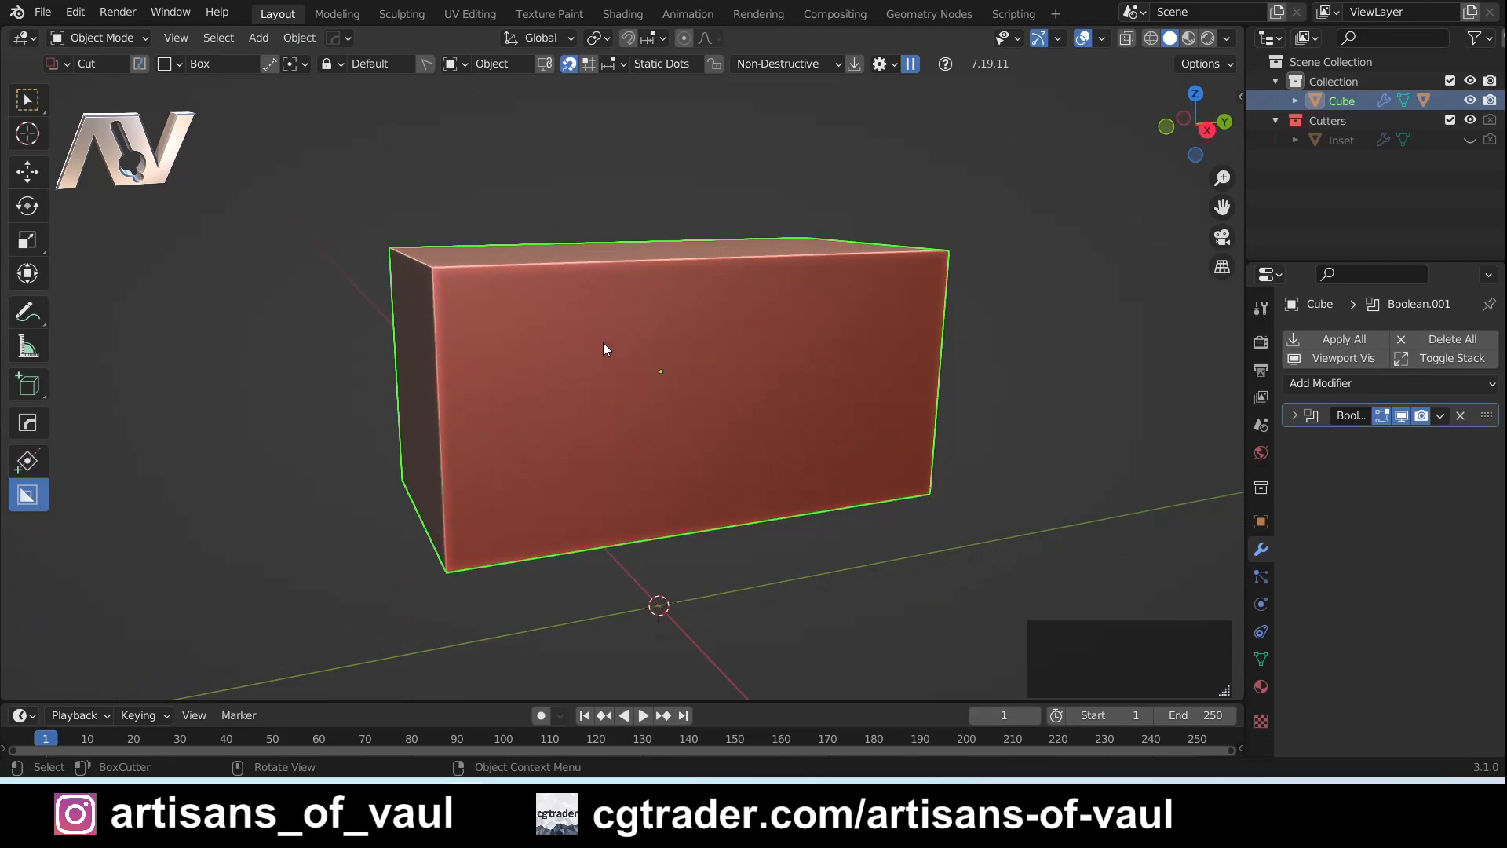
- Draw a roughly square box cut in the middle of the front face, extrude it inward and lock the shape
drag(600, 340, 746, 473)
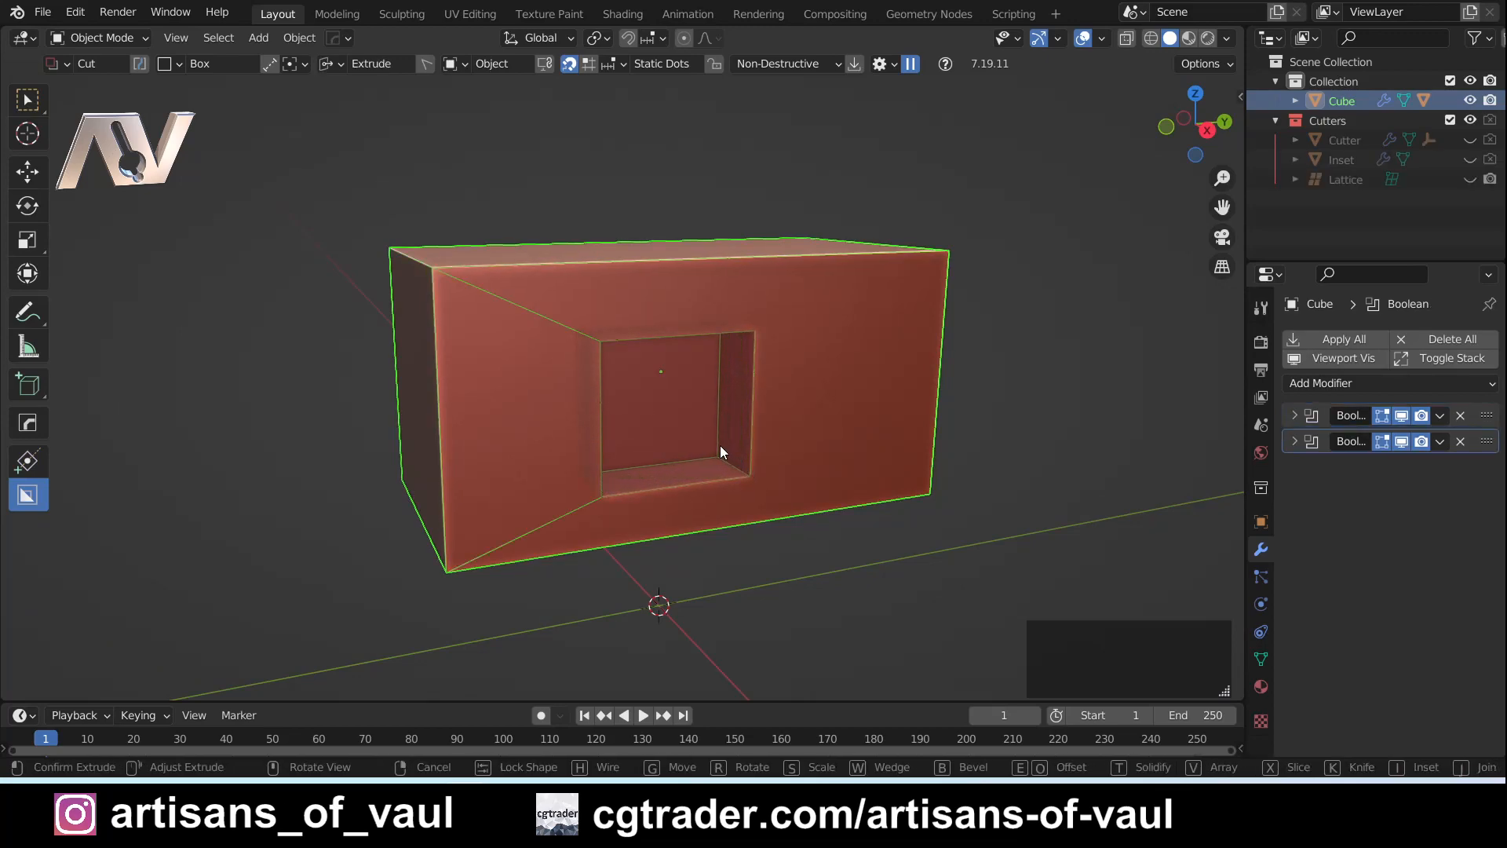
middle_drag(714, 446, 670, 481)
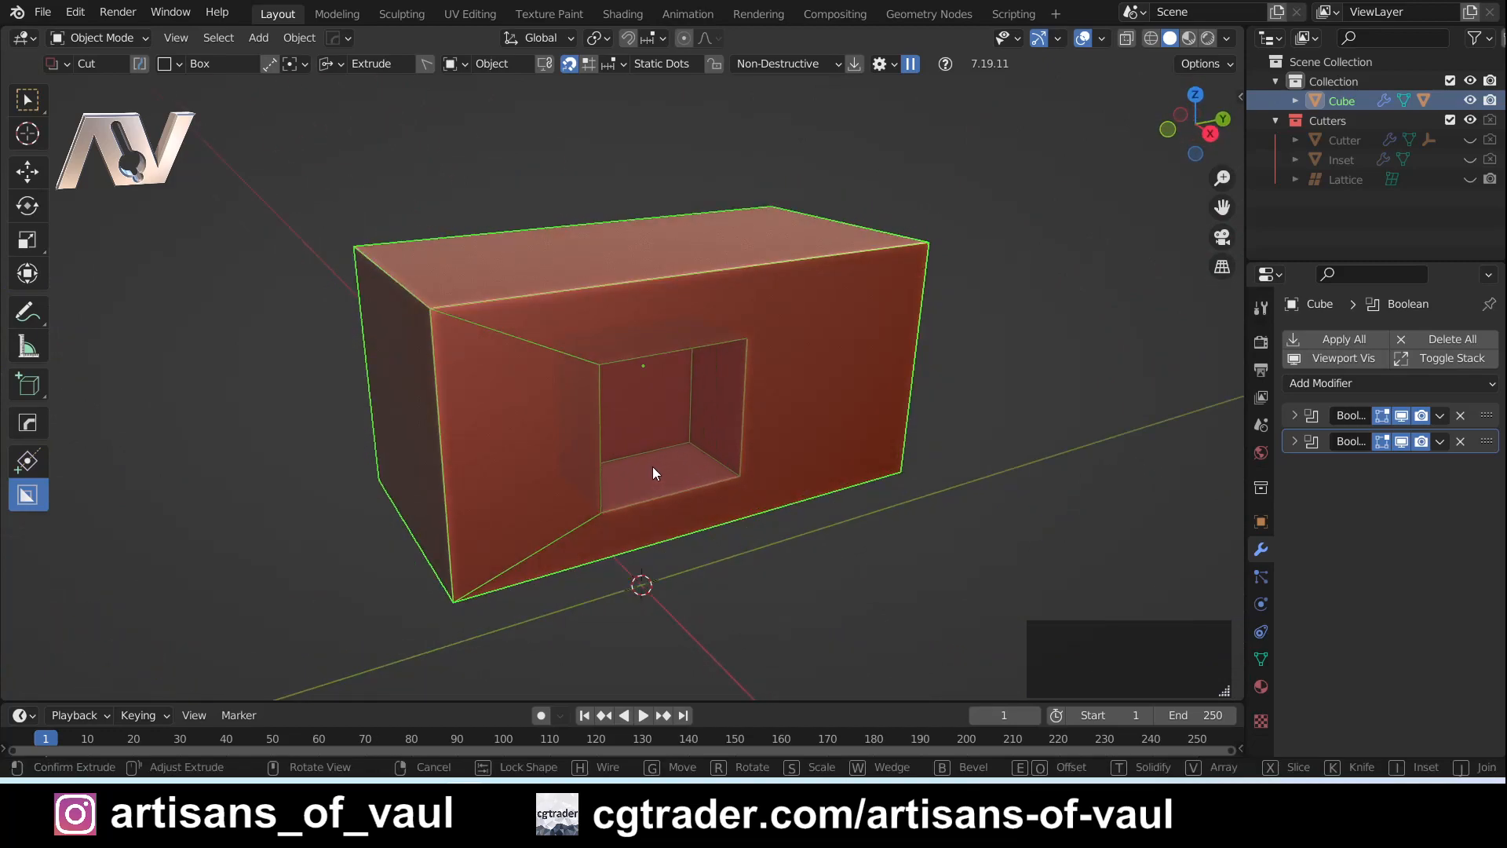
key(Tab)
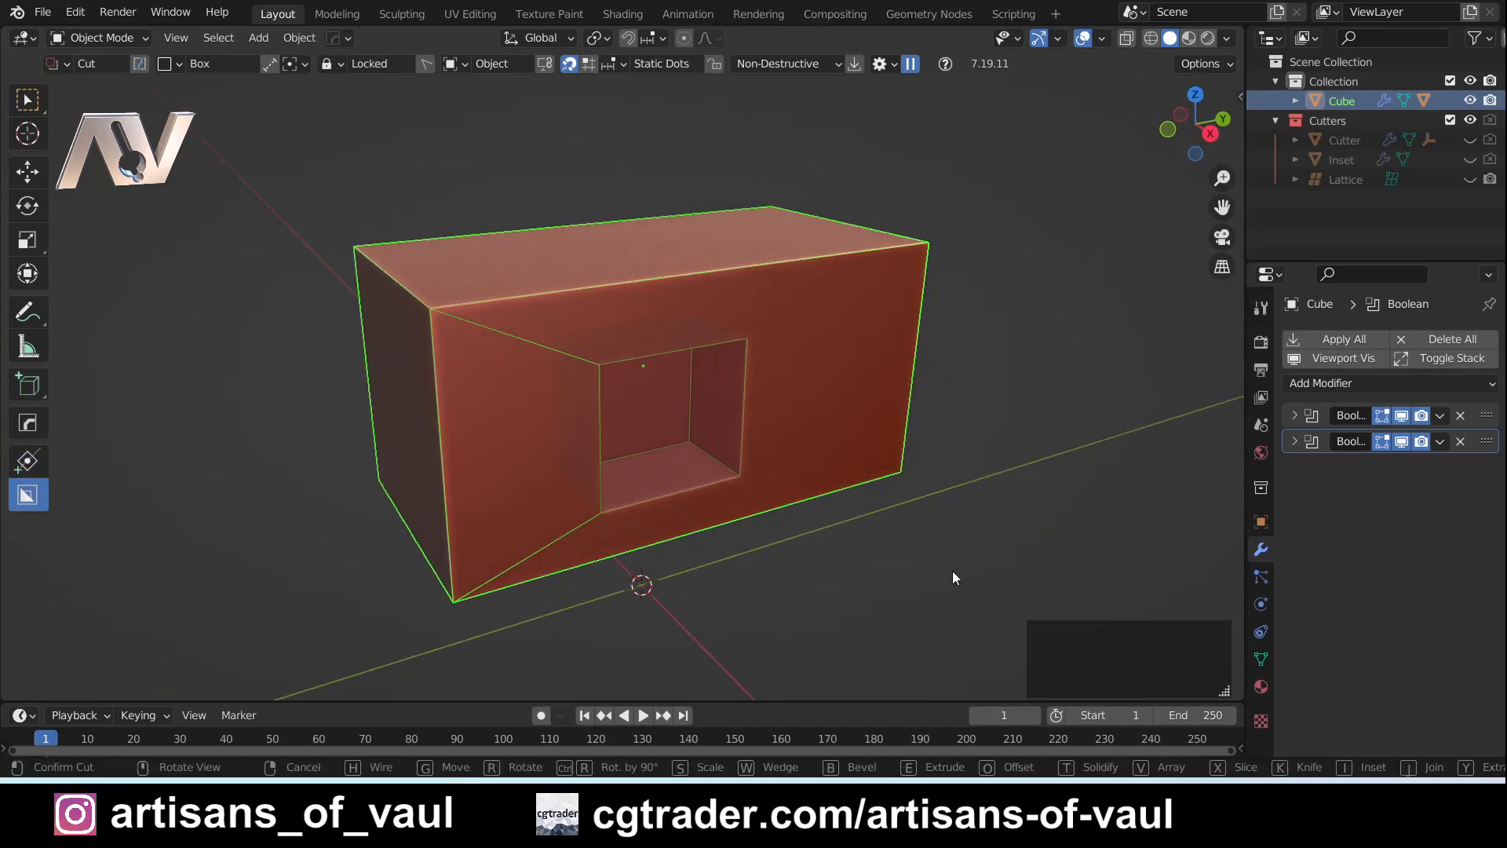
- Examine the locked box cut from several angles and distances
middle_drag(980, 510, 721, 520)
scroll(615, 441, up, 4)
middle_drag(616, 441, 544, 397)
scroll(619, 430, down, 3)
middle_drag(643, 494, 878, 525)
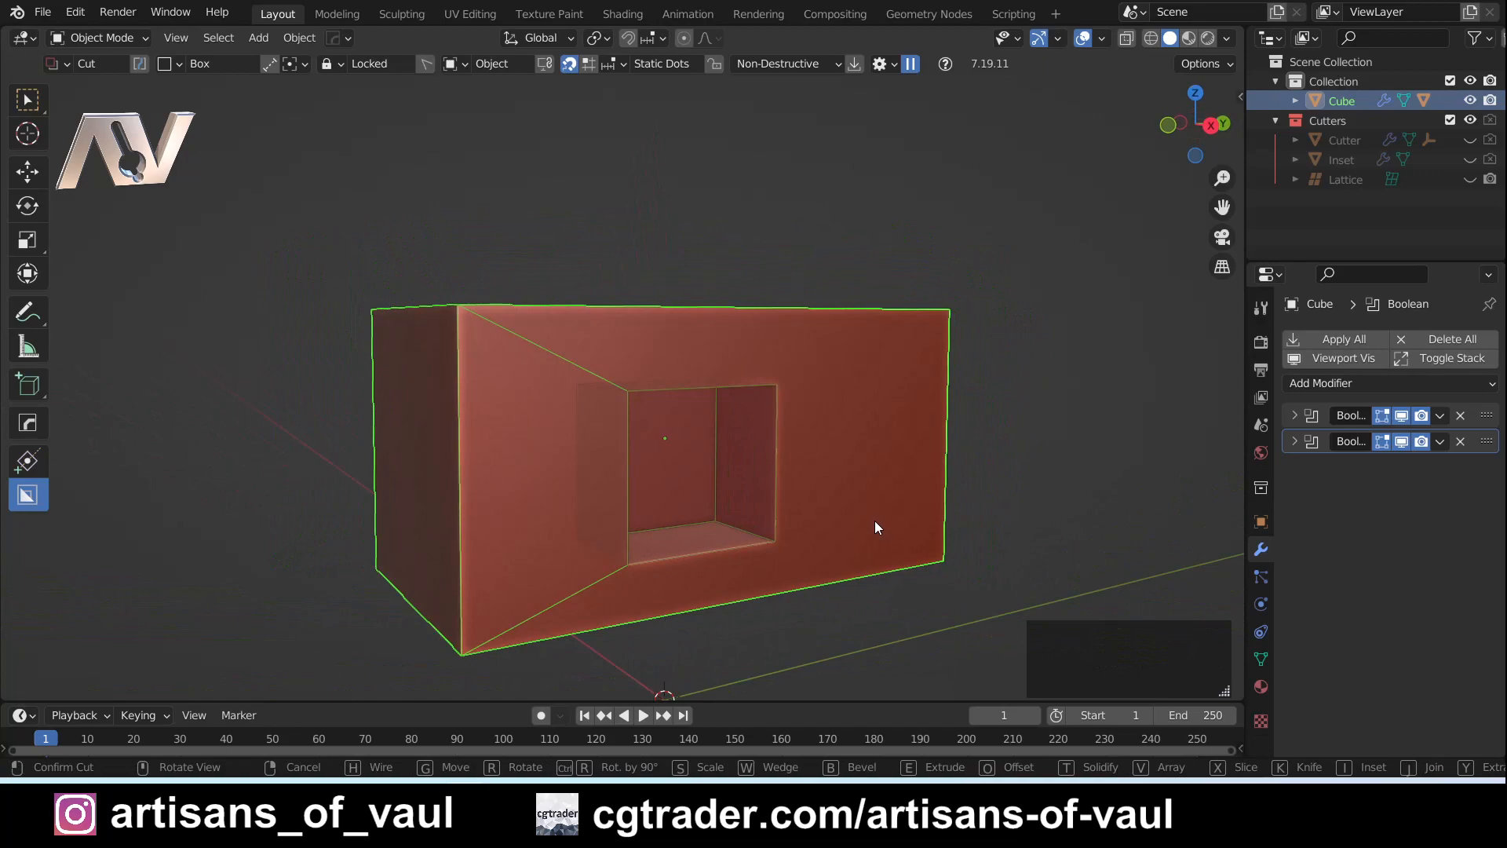
middle_drag(854, 503, 758, 493)
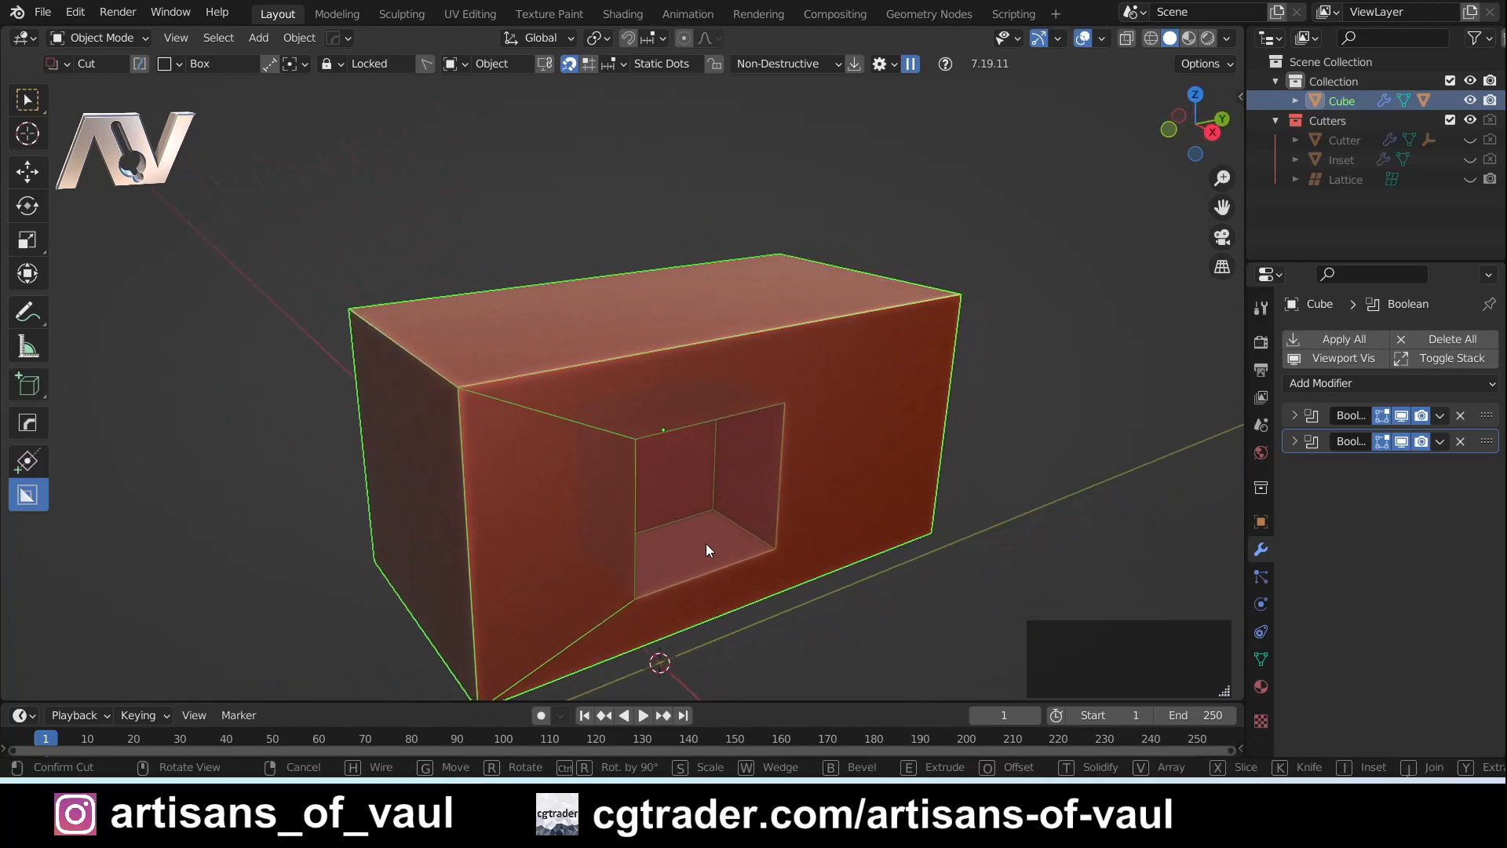
mouse_move(728, 559)
middle_down()
mouse_move(717, 531)
mouse_move(777, 501)
mouse_move(722, 534)
mouse_move(738, 571)
middle_up()
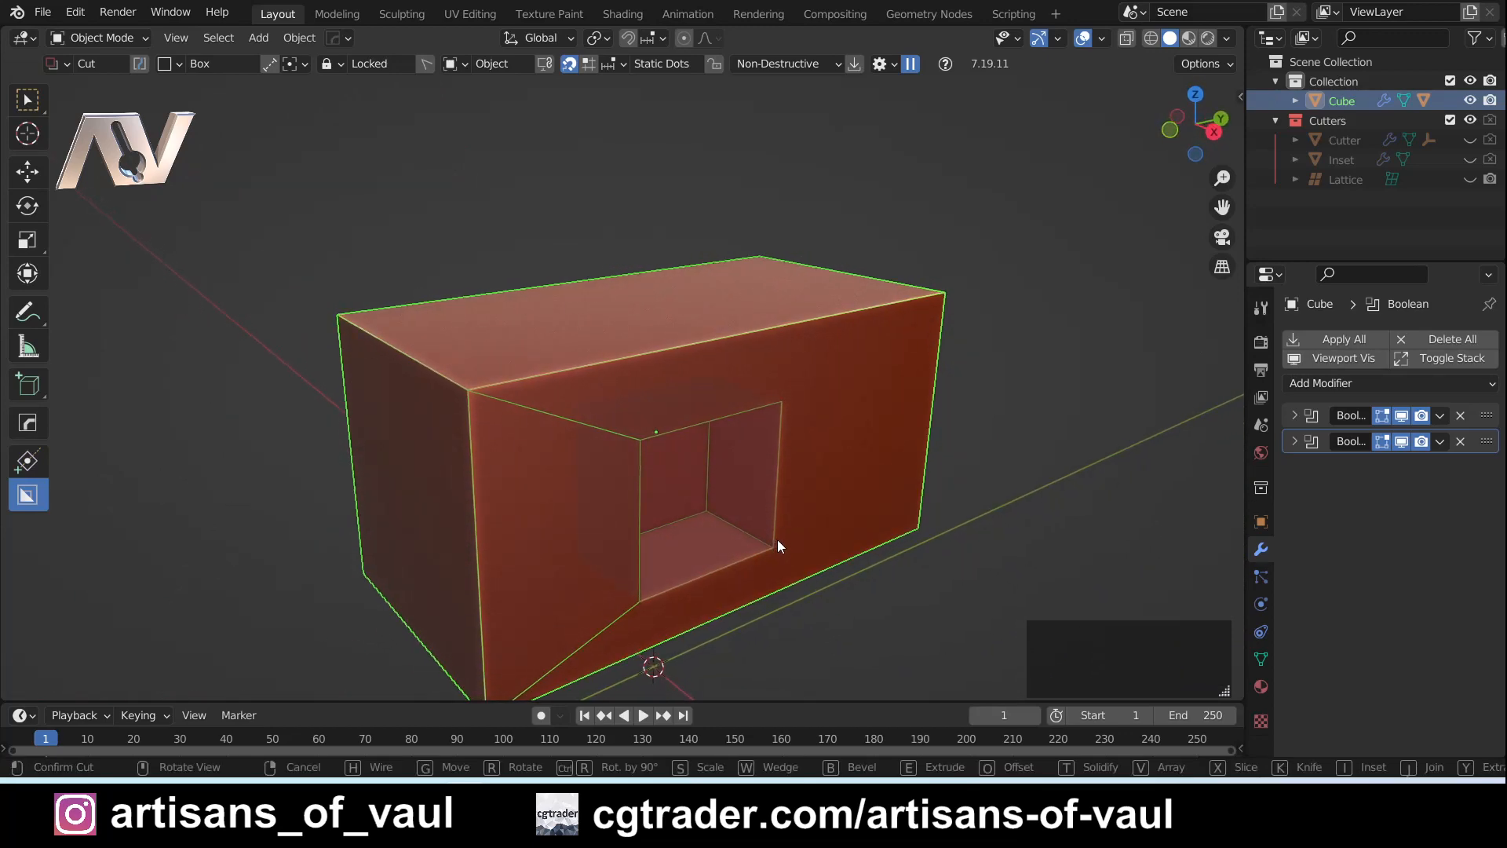
- Re-extrude the locked cut to make it a shallower recess and lock it again
key(e)
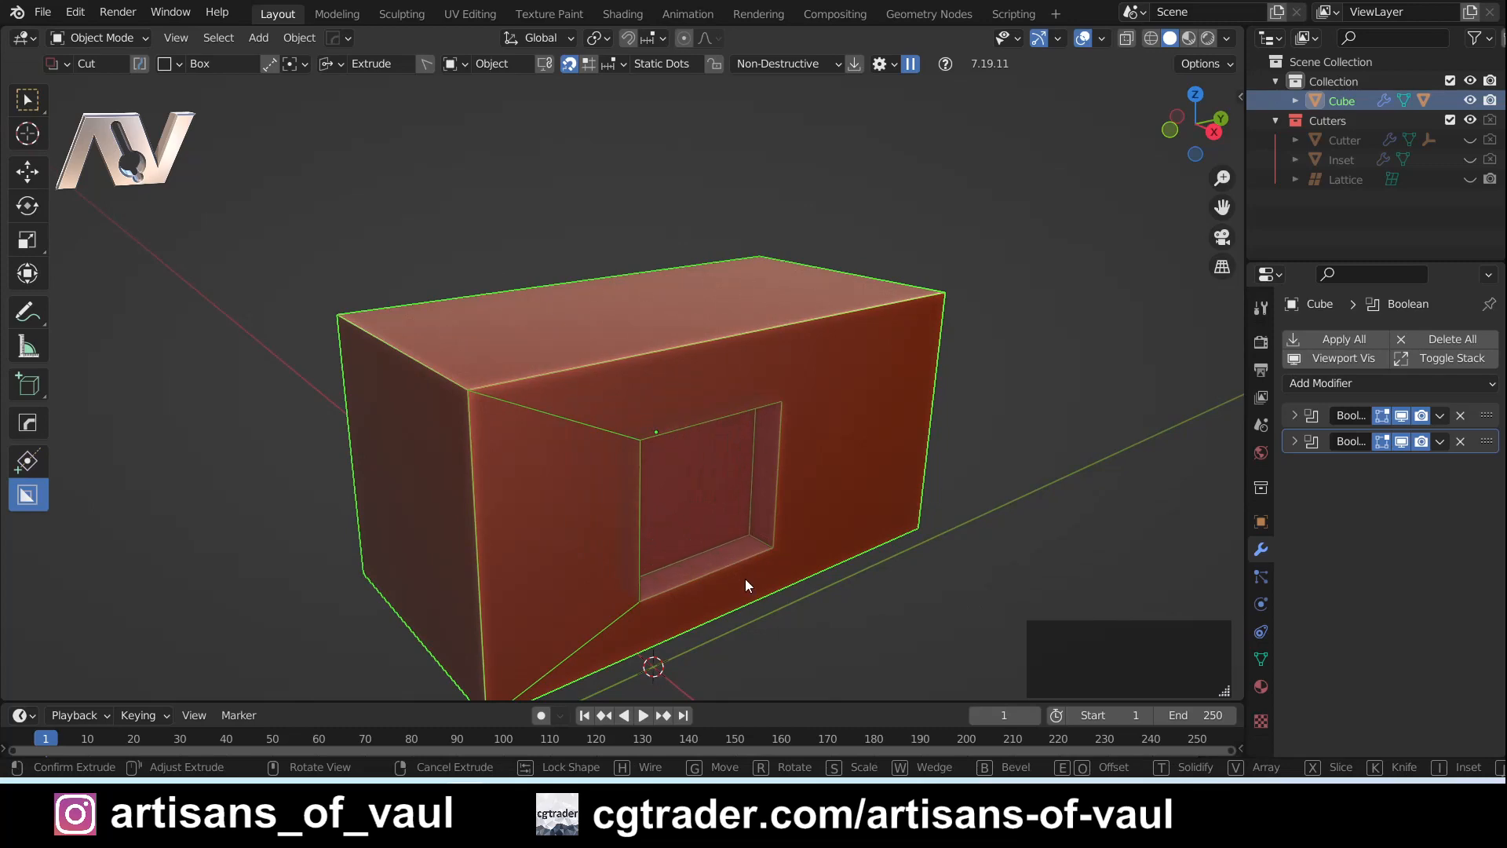
middle_drag(744, 577, 841, 388)
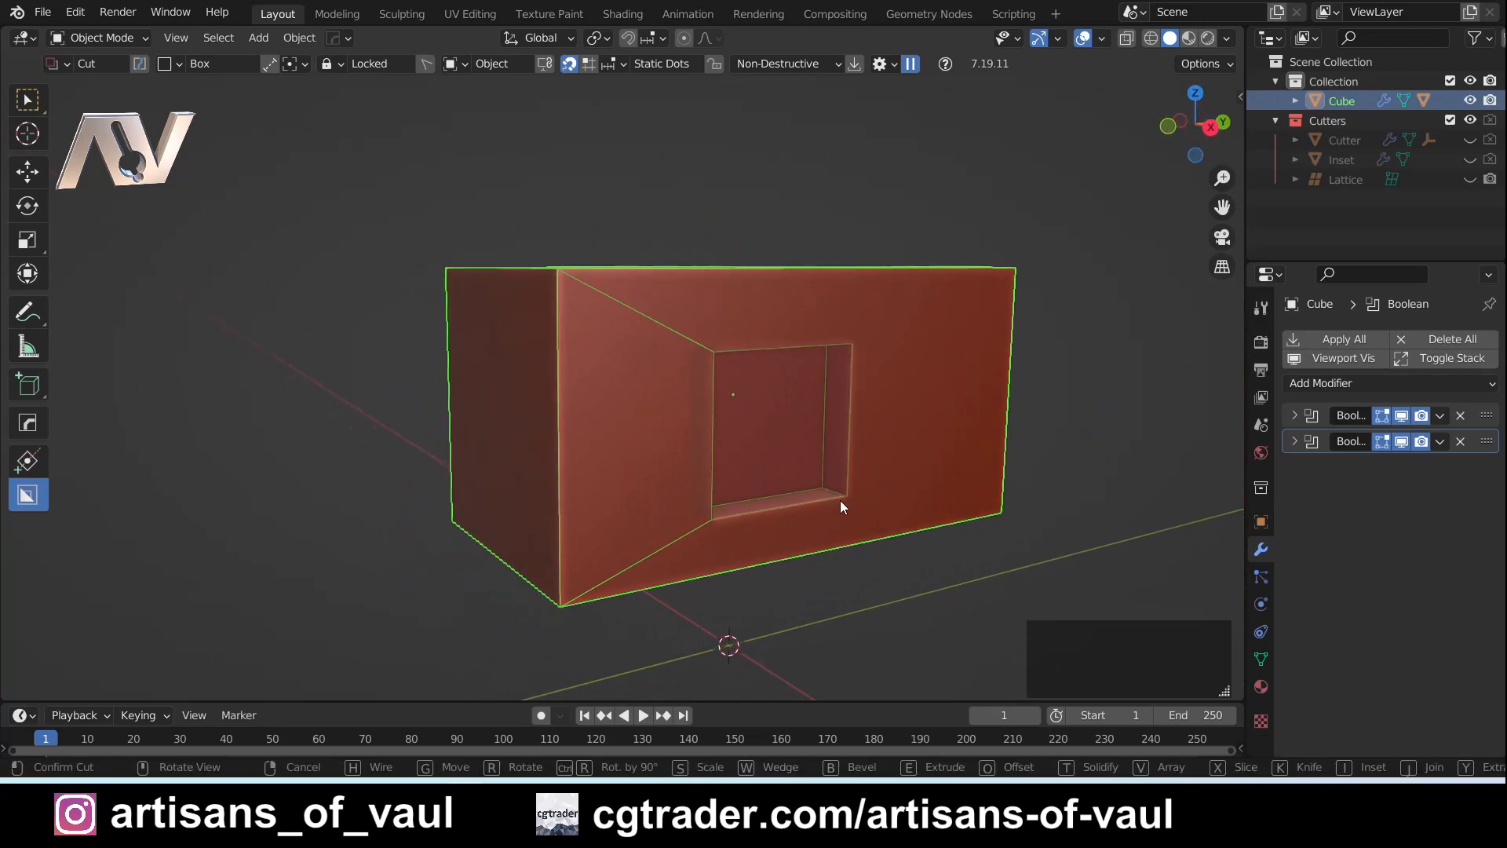
middle_drag(840, 502, 900, 431)
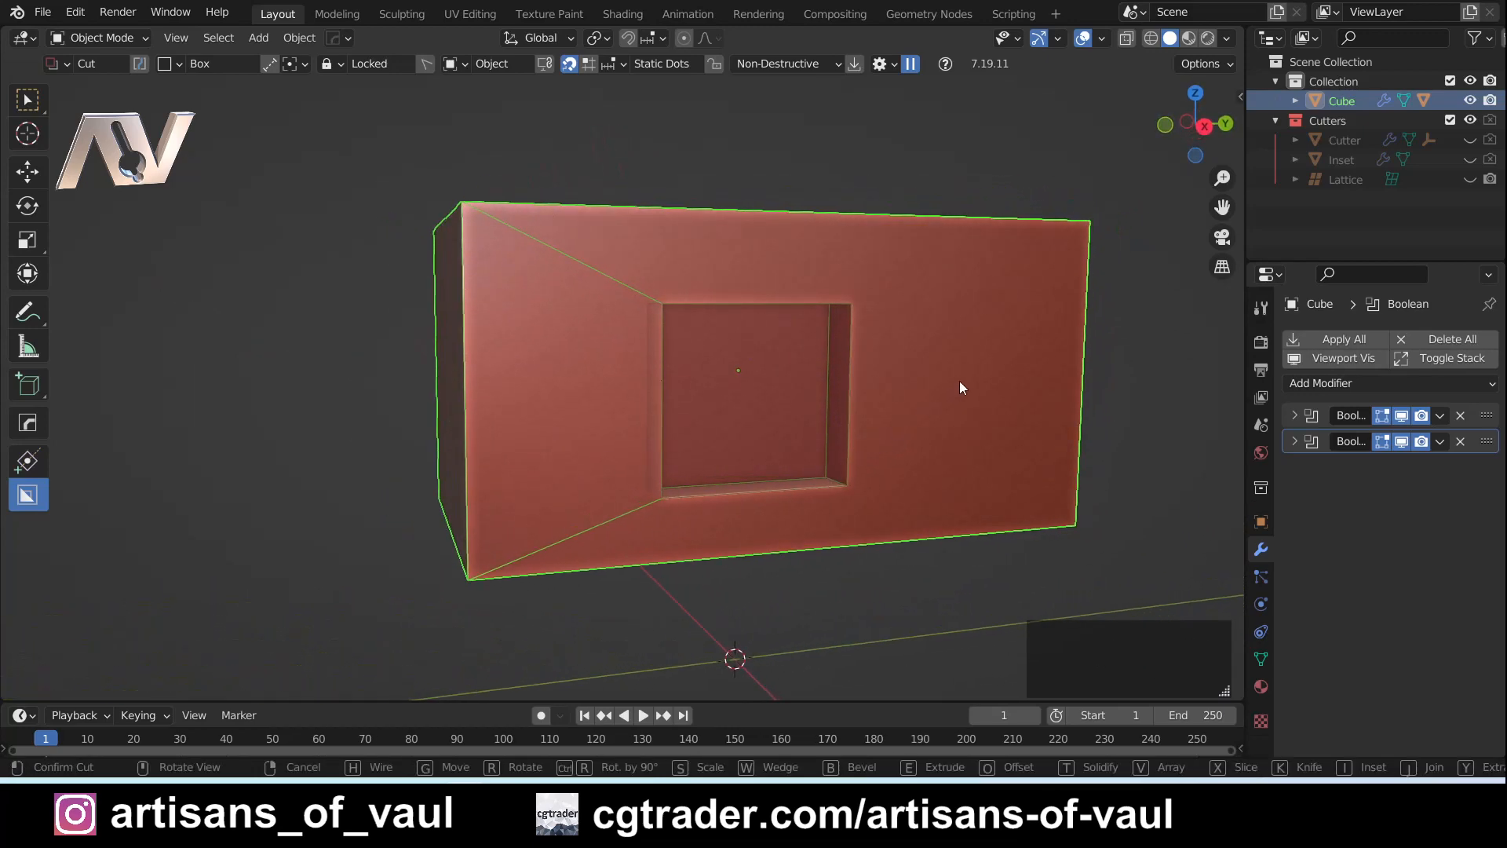
- Scale the locked cut, trying the X and Z axis constraints and finishing slightly wider along X
key(s)
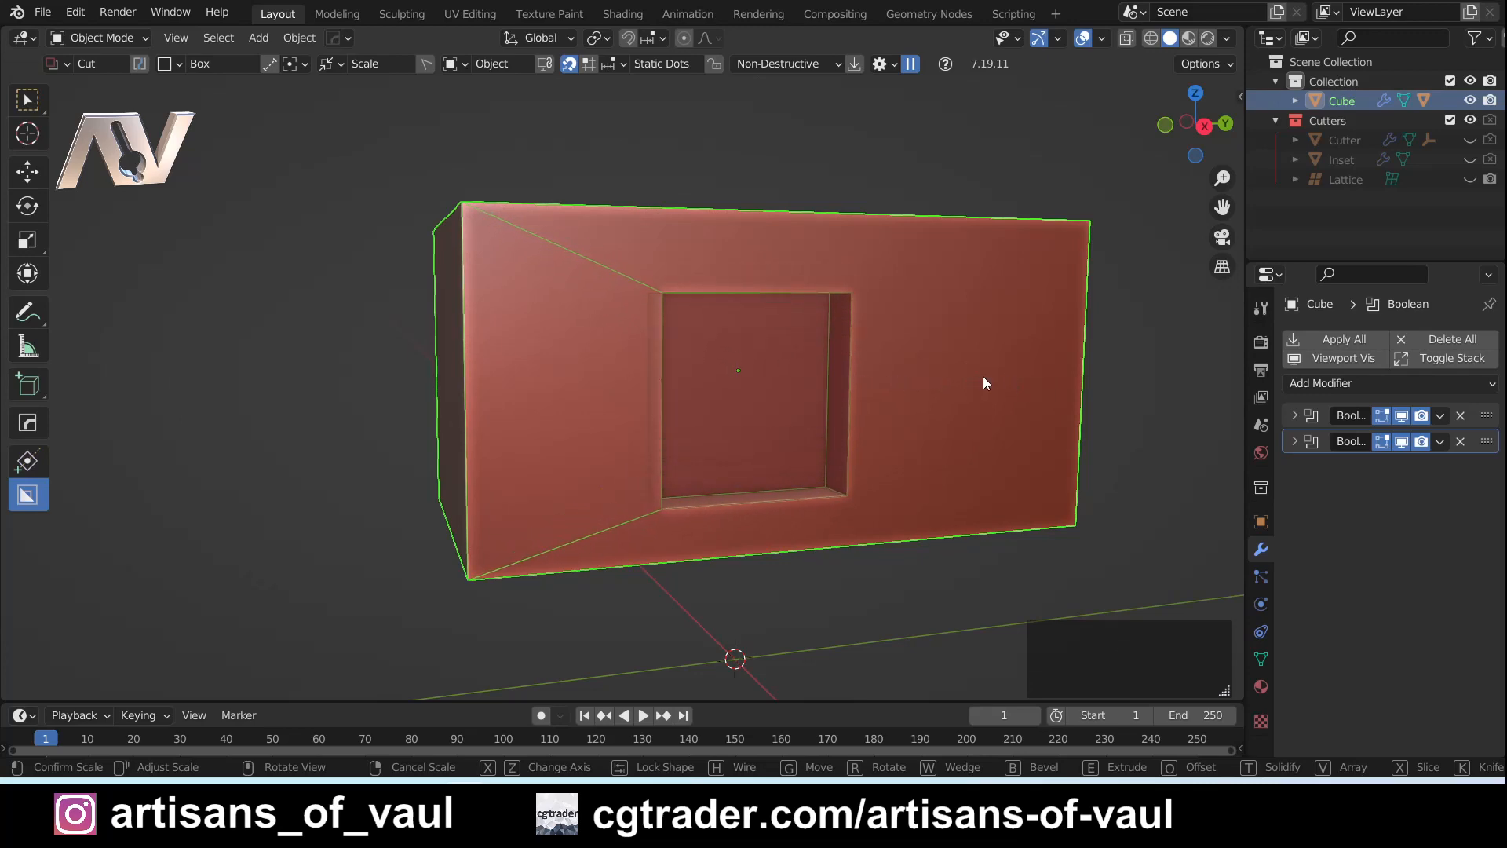
key(x)
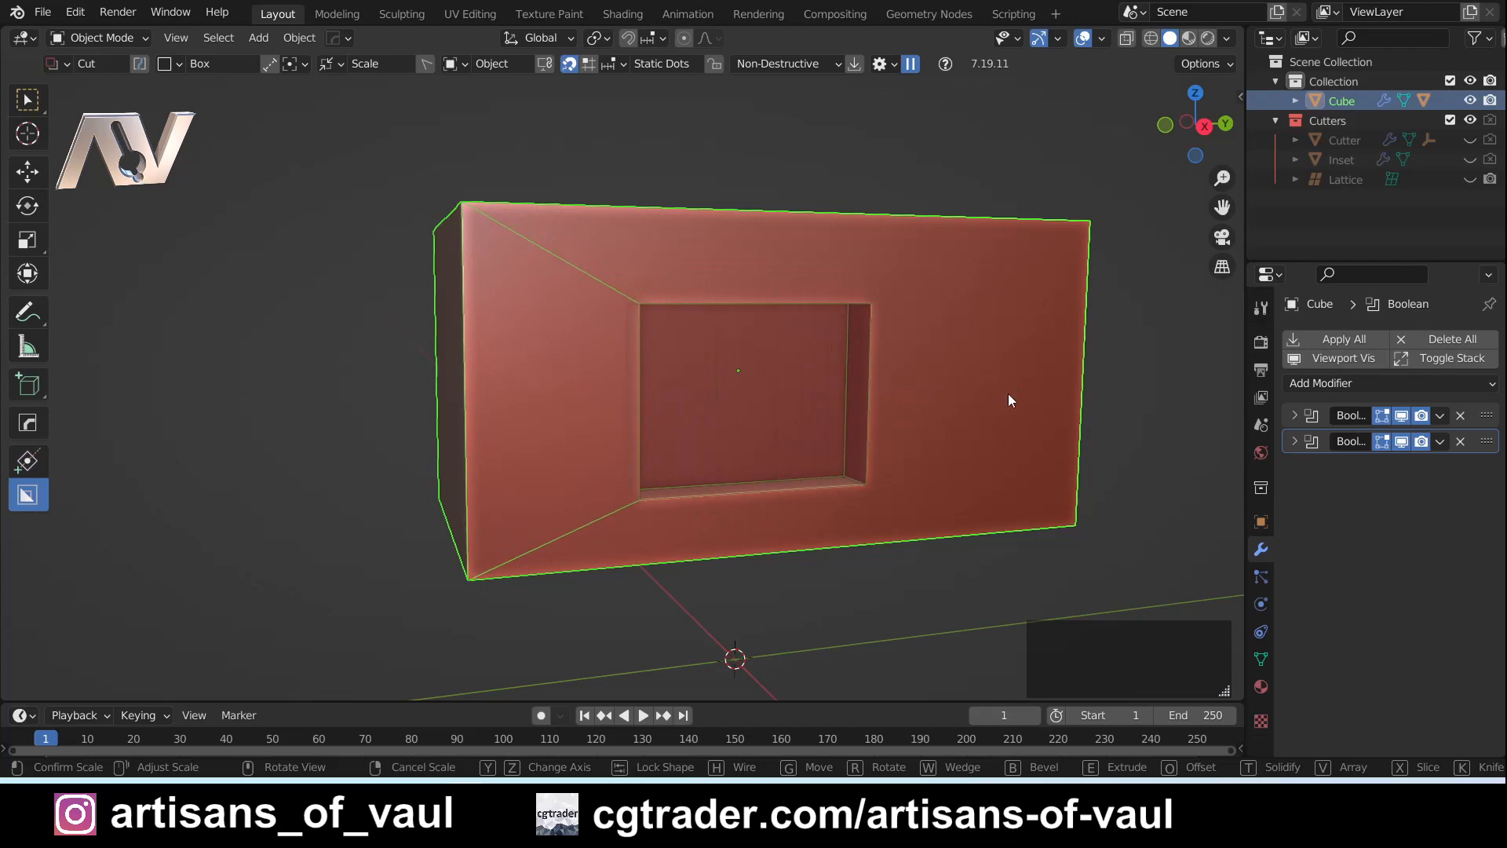
key(z)
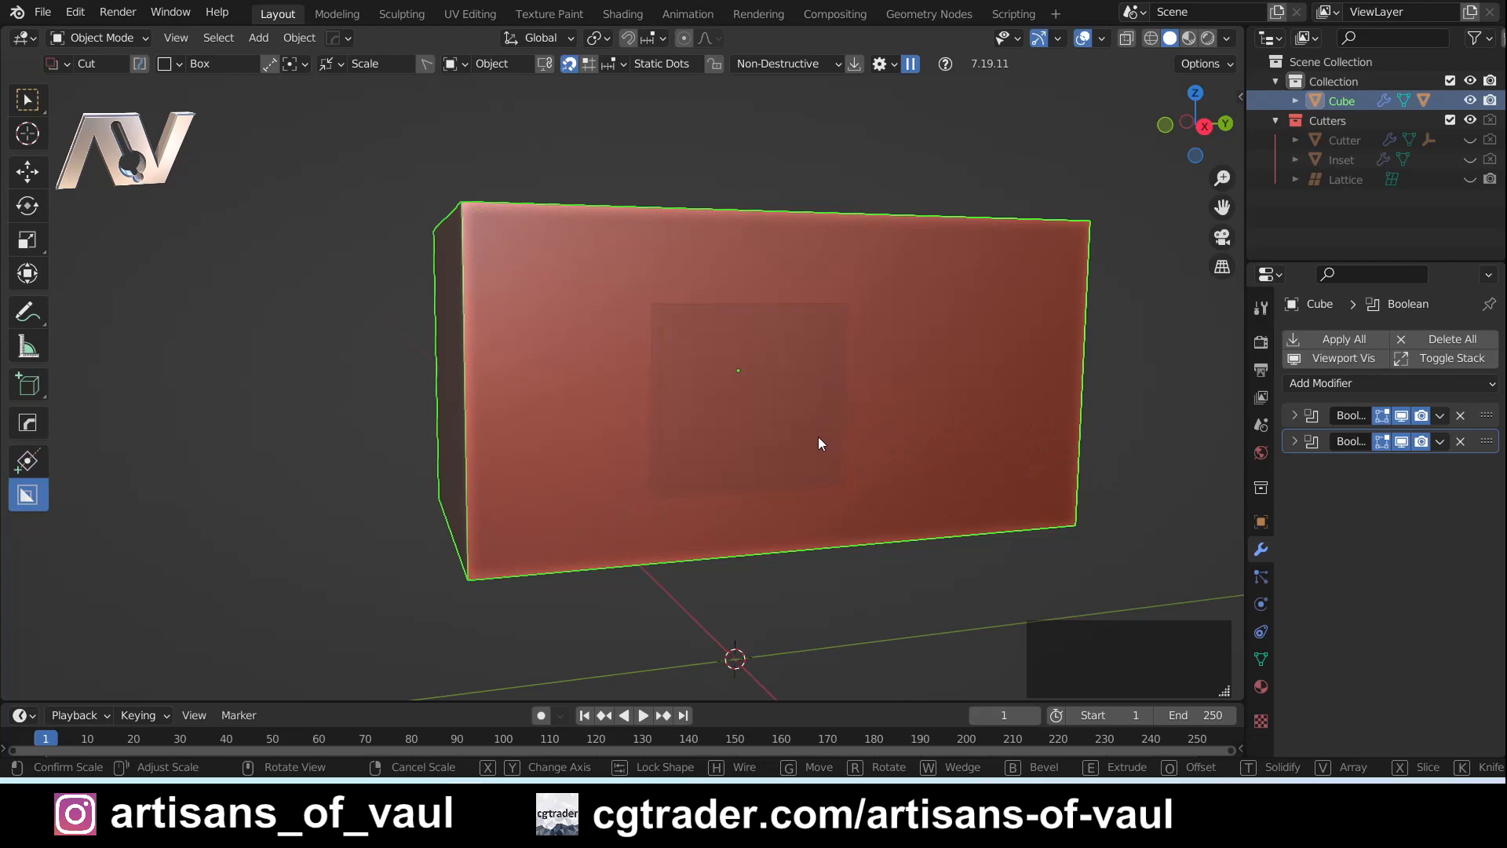
key(z)
key(x)
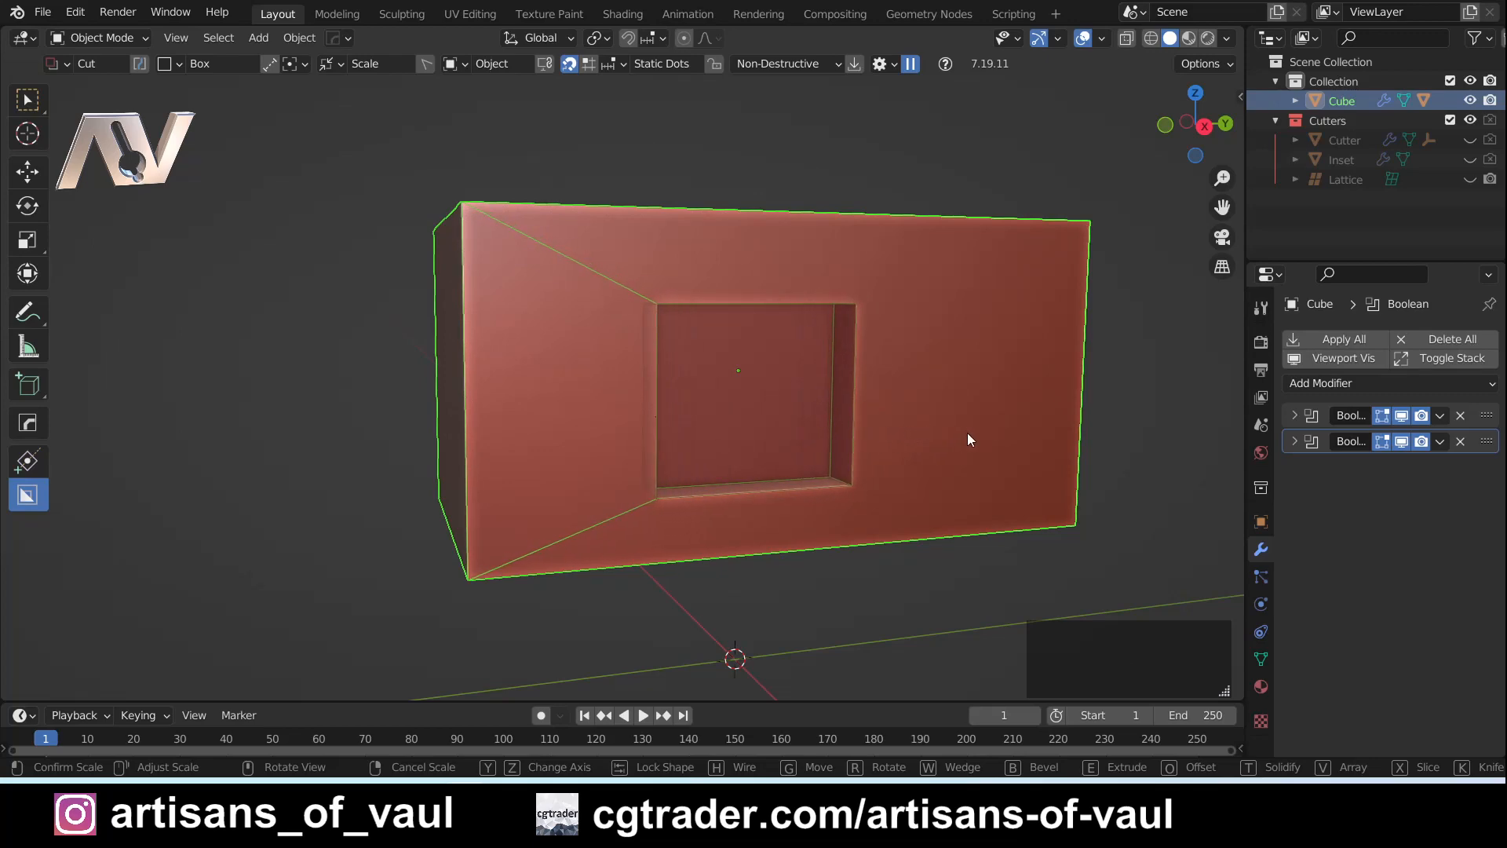
click(875, 460)
- Try moving the cut across the front face and rotate it slightly counter-clockwise
key(g)
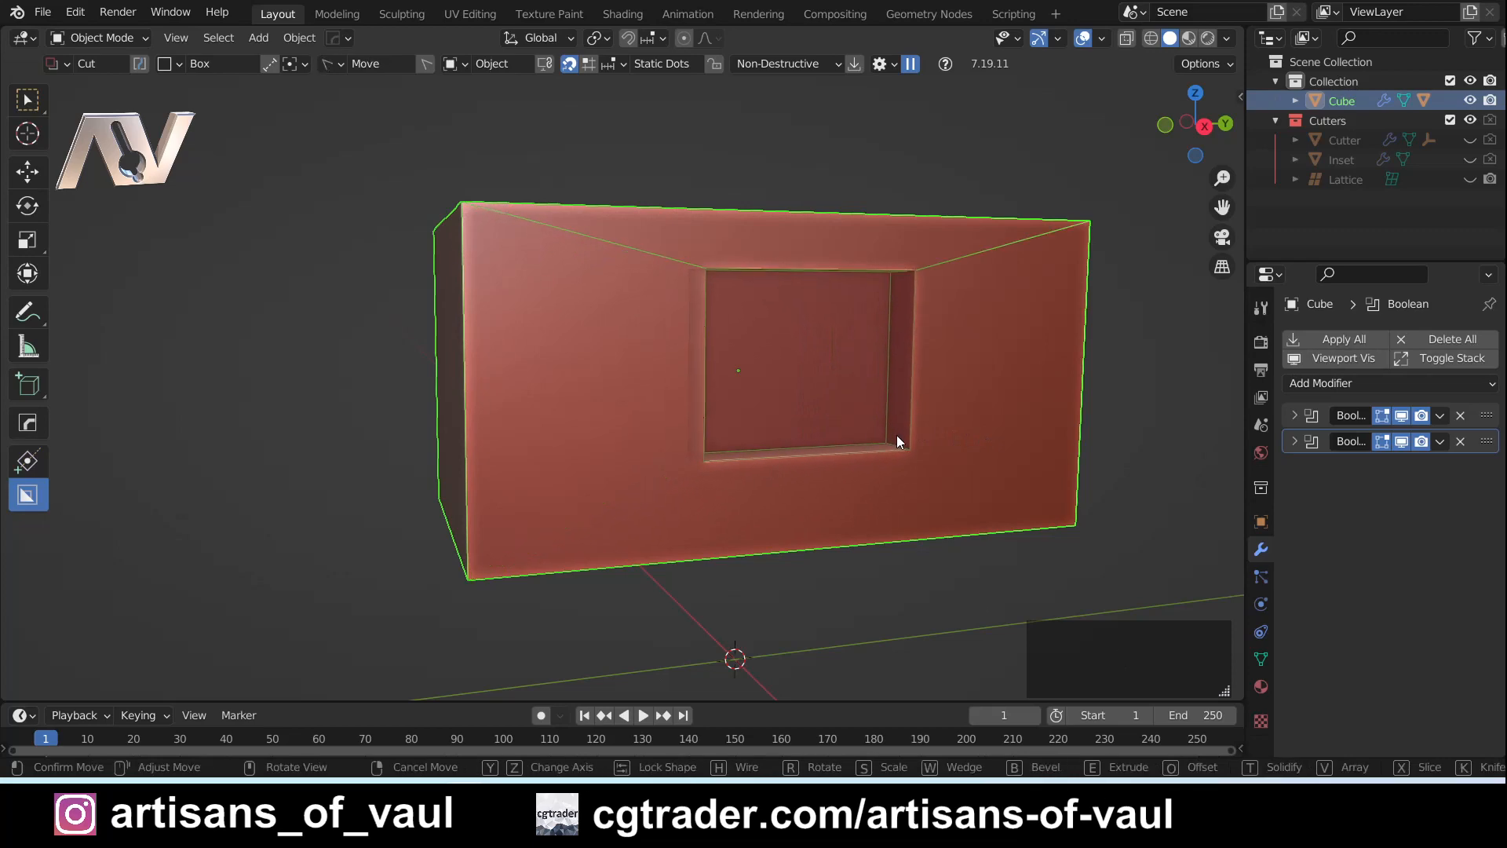
key(r)
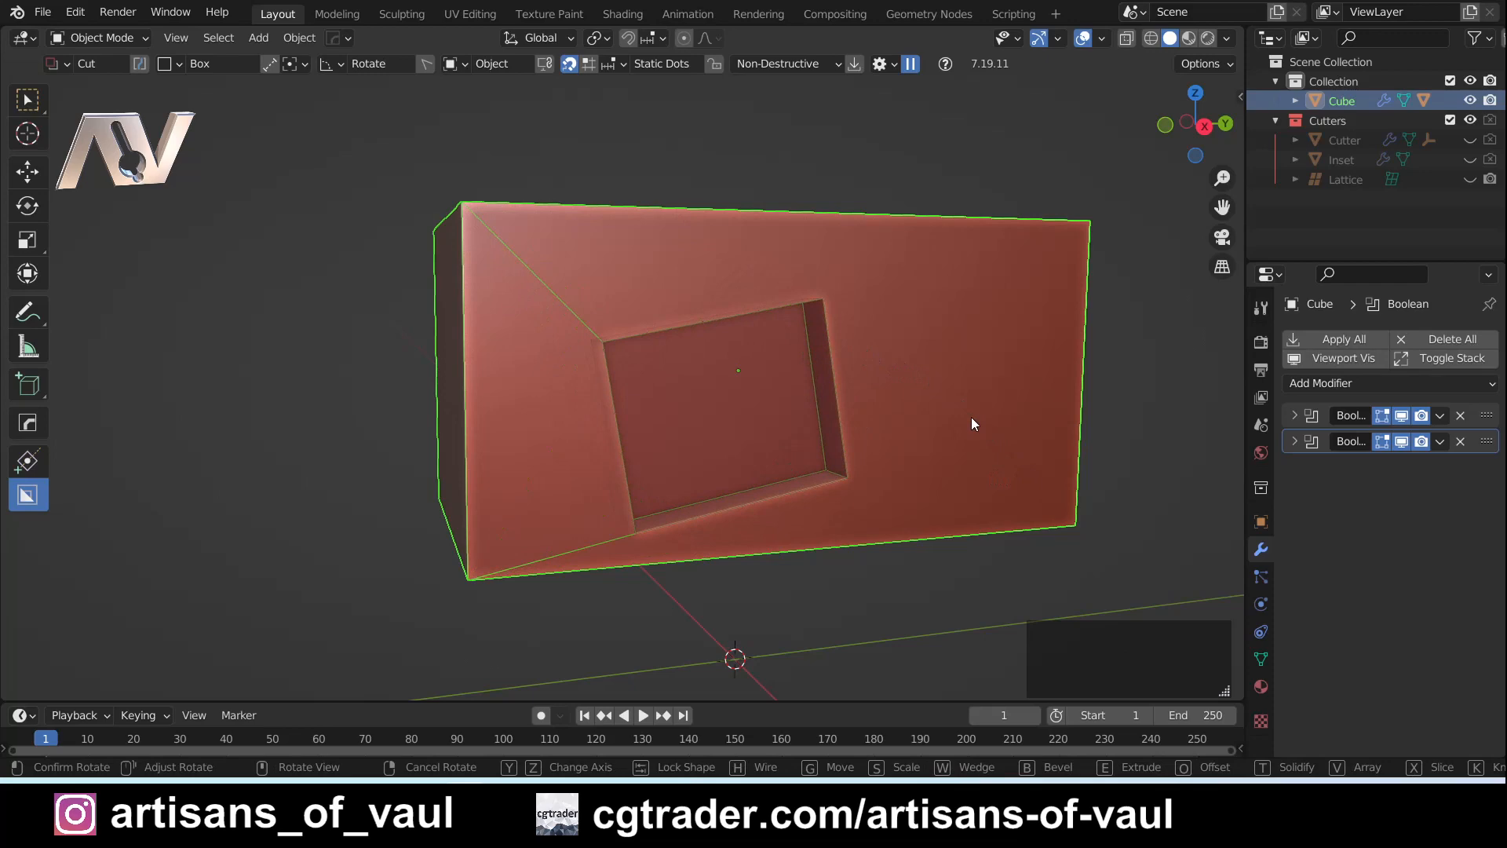
click(972, 424)
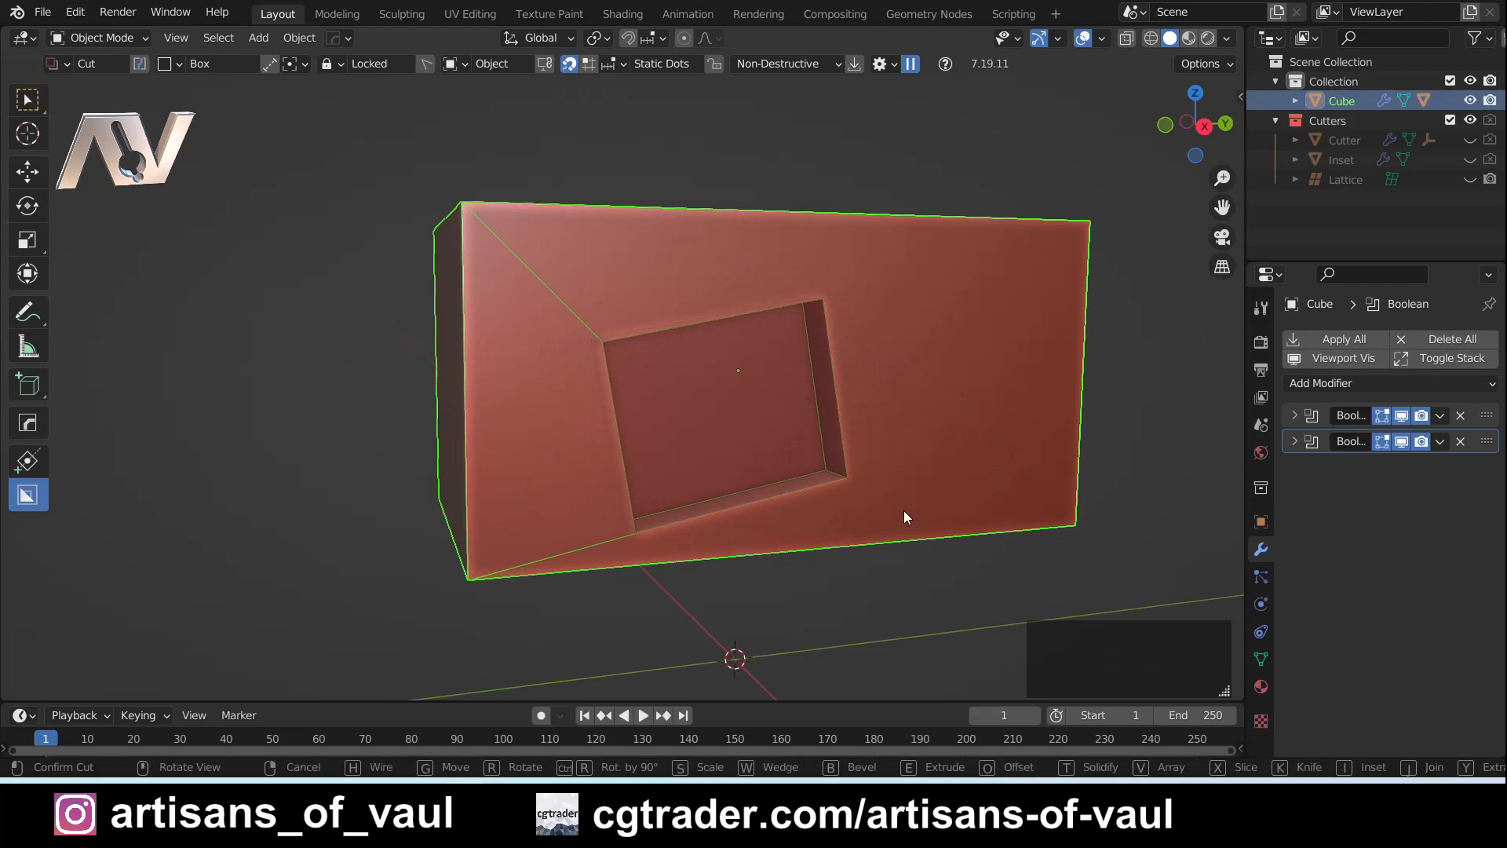
- Replace the tilted cut with a new locked box recess near the front face's centre, turning it by 90 degrees and back
right_click(931, 463)
drag(661, 299, 893, 486)
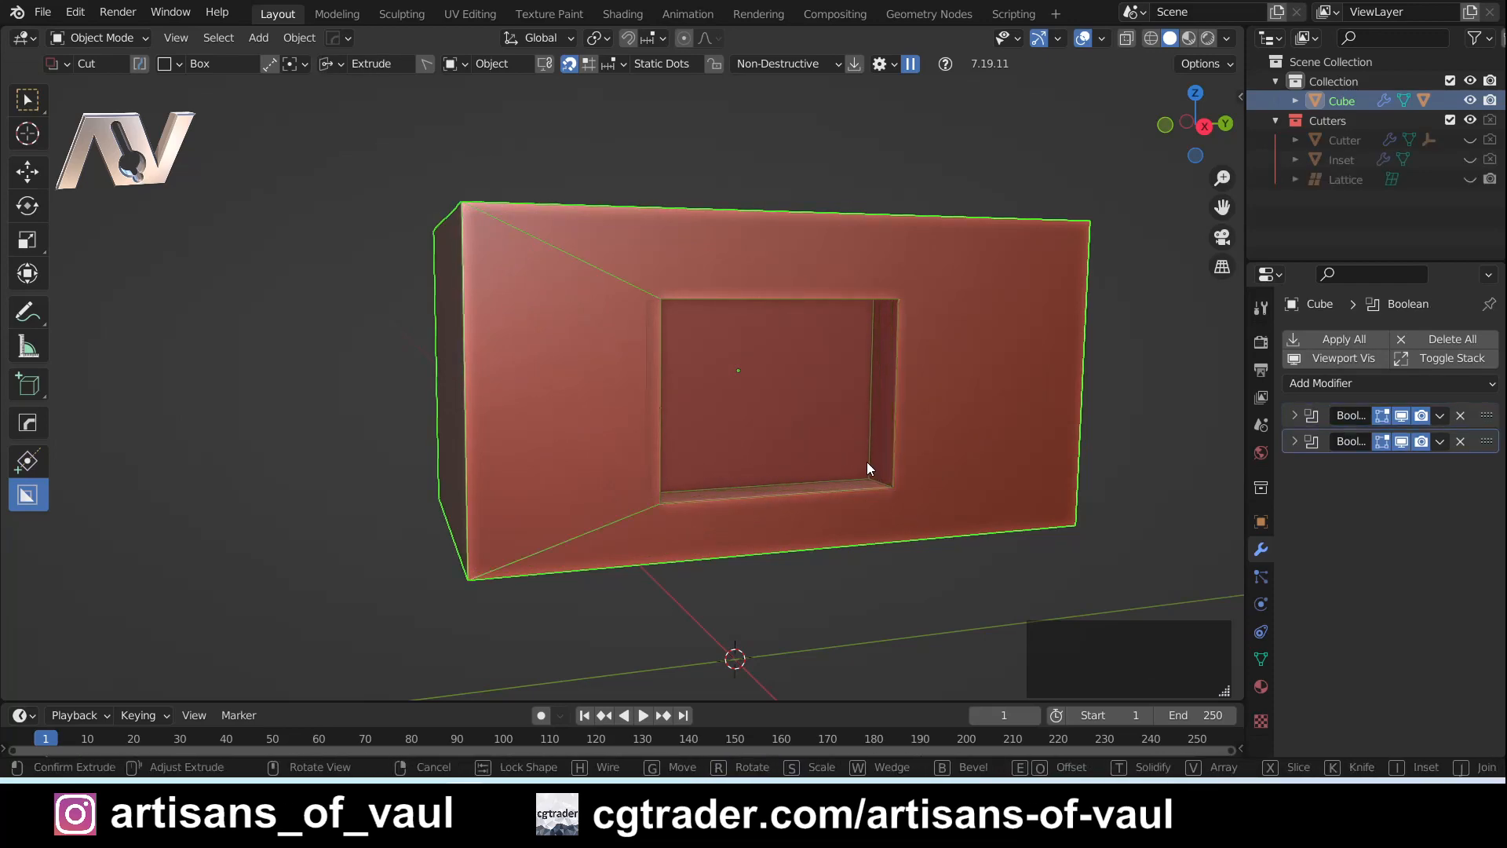
click(856, 452)
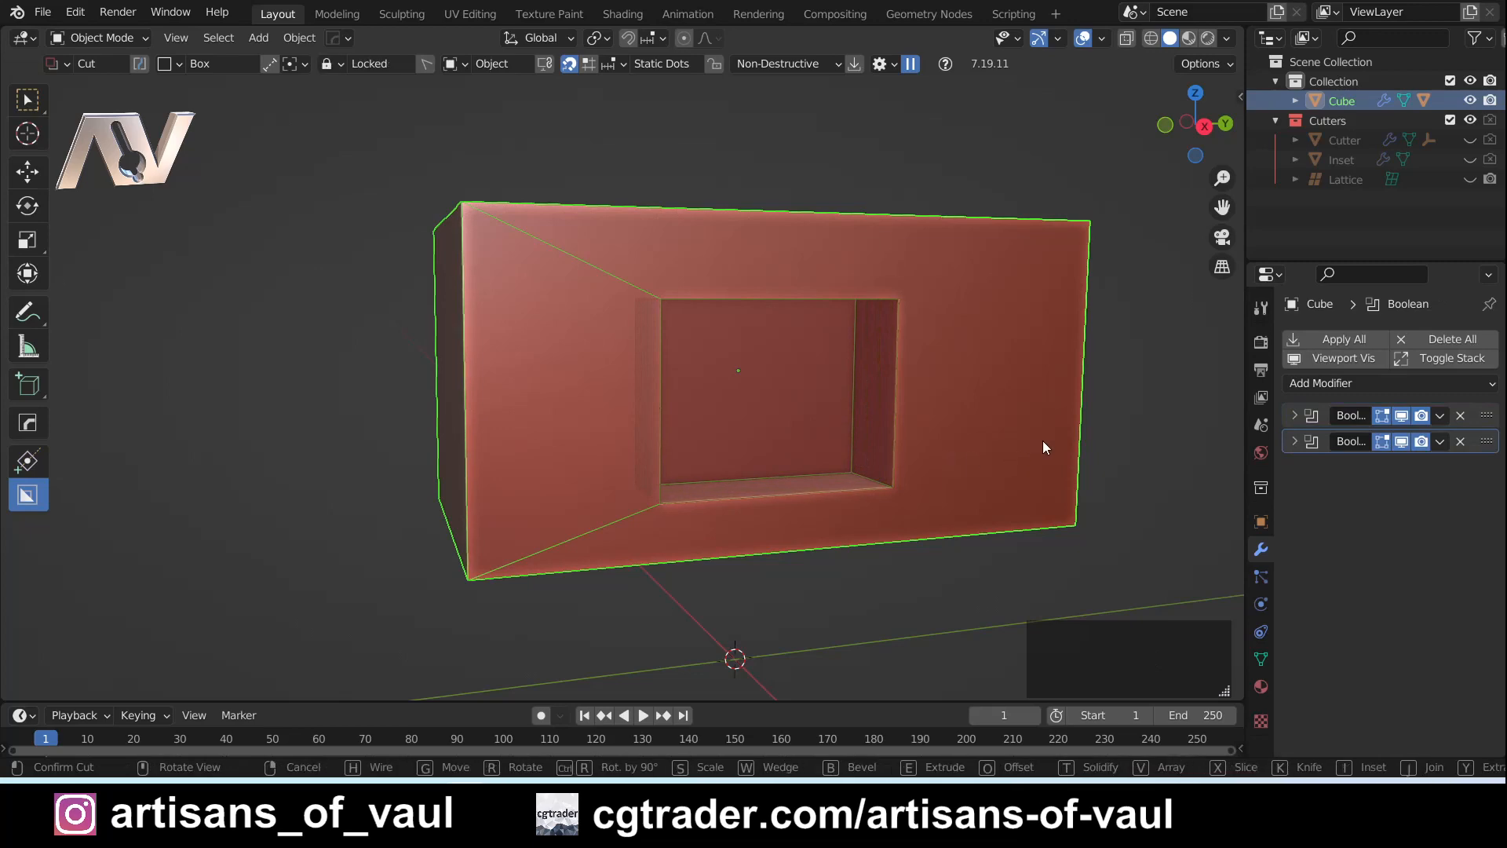
key(ctrl)
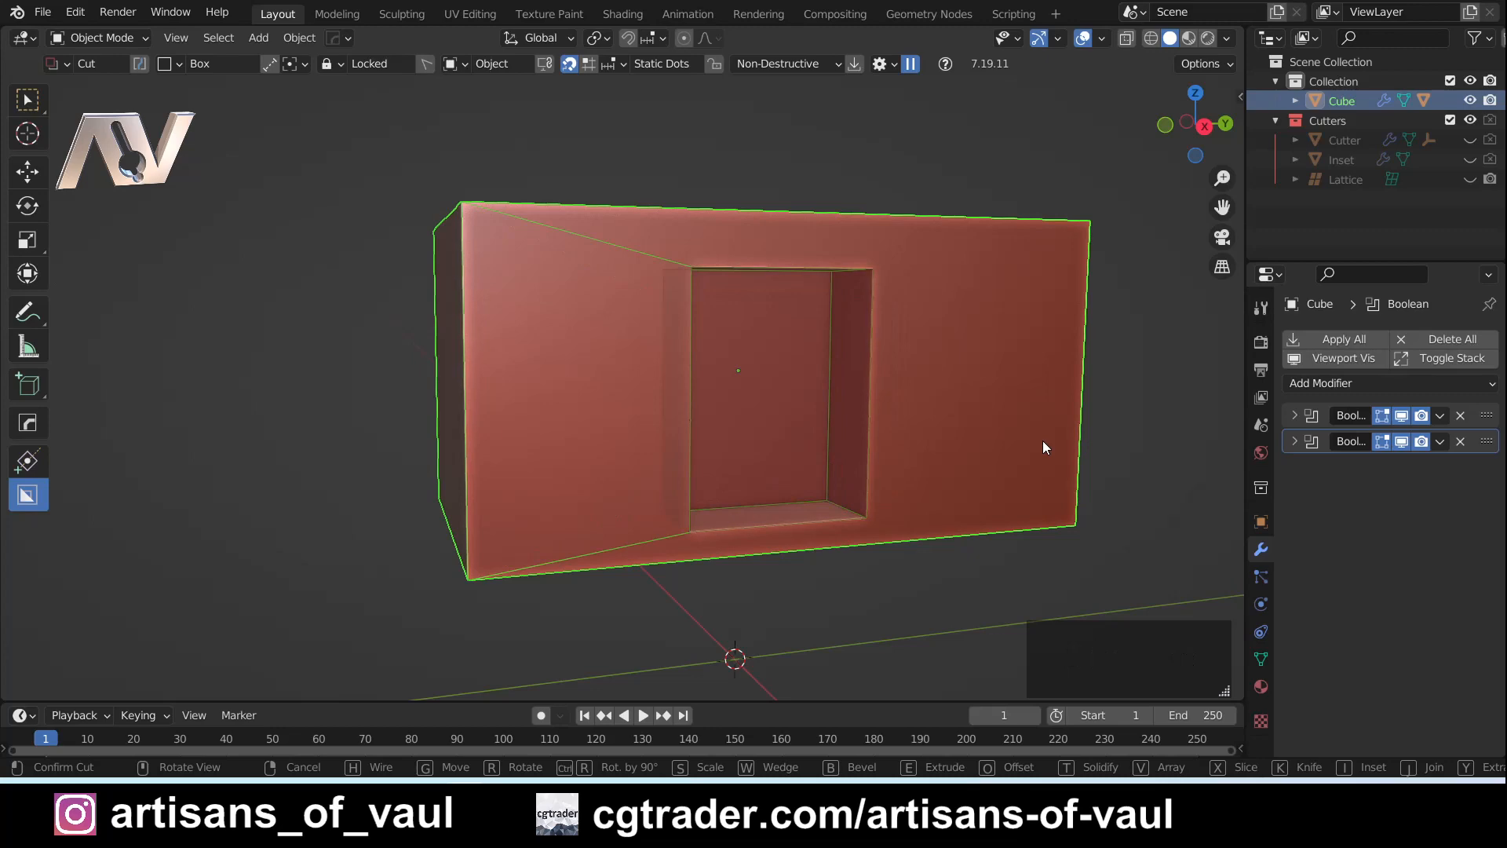
key(ctrl+r)
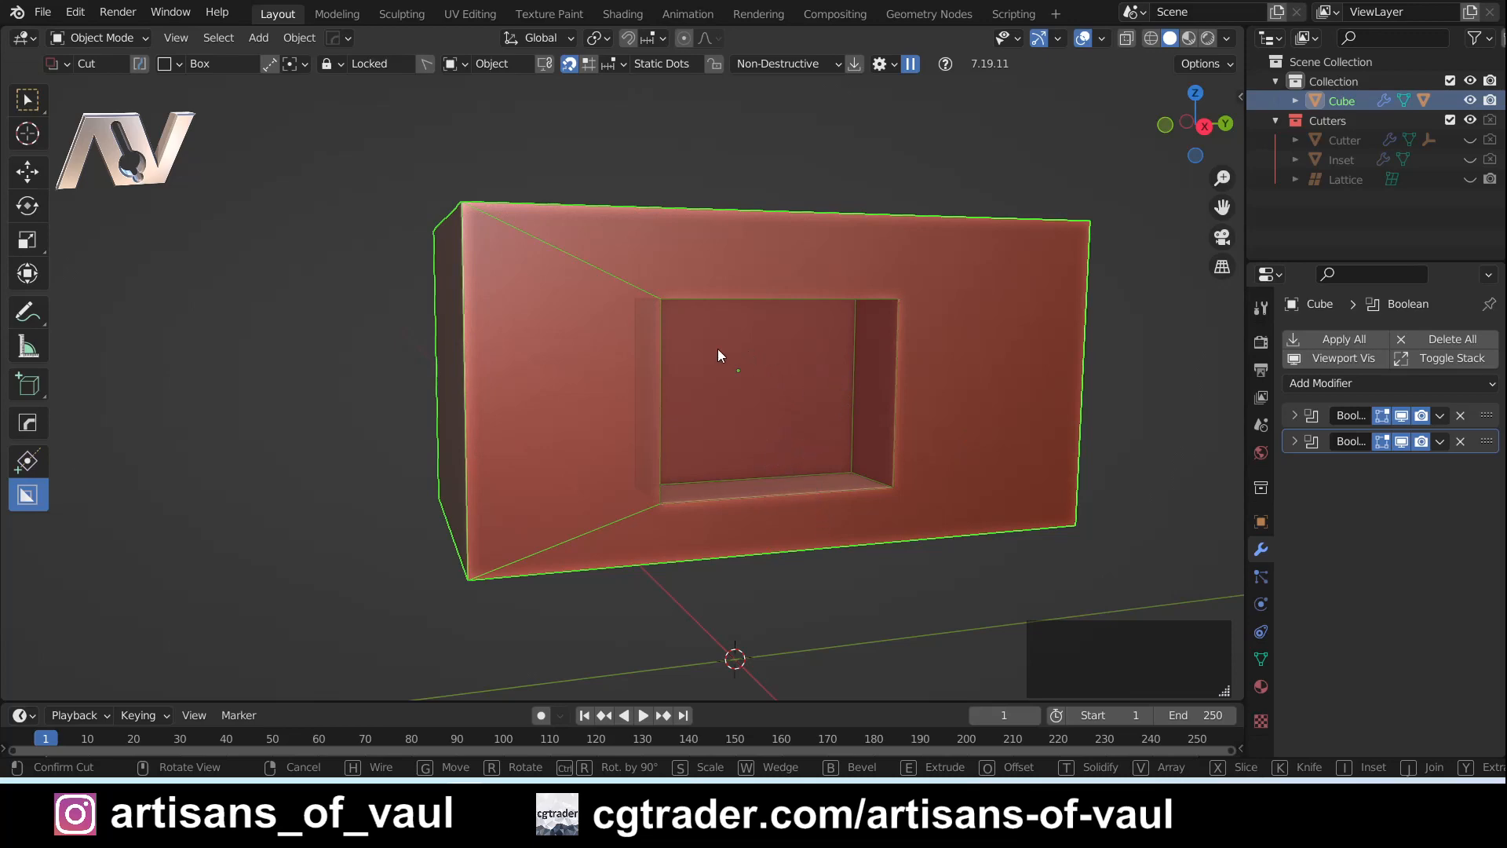
- Bevel the locked box cut's corners into wide rounds and toggle the contour bevel on its floor edge
key(b)
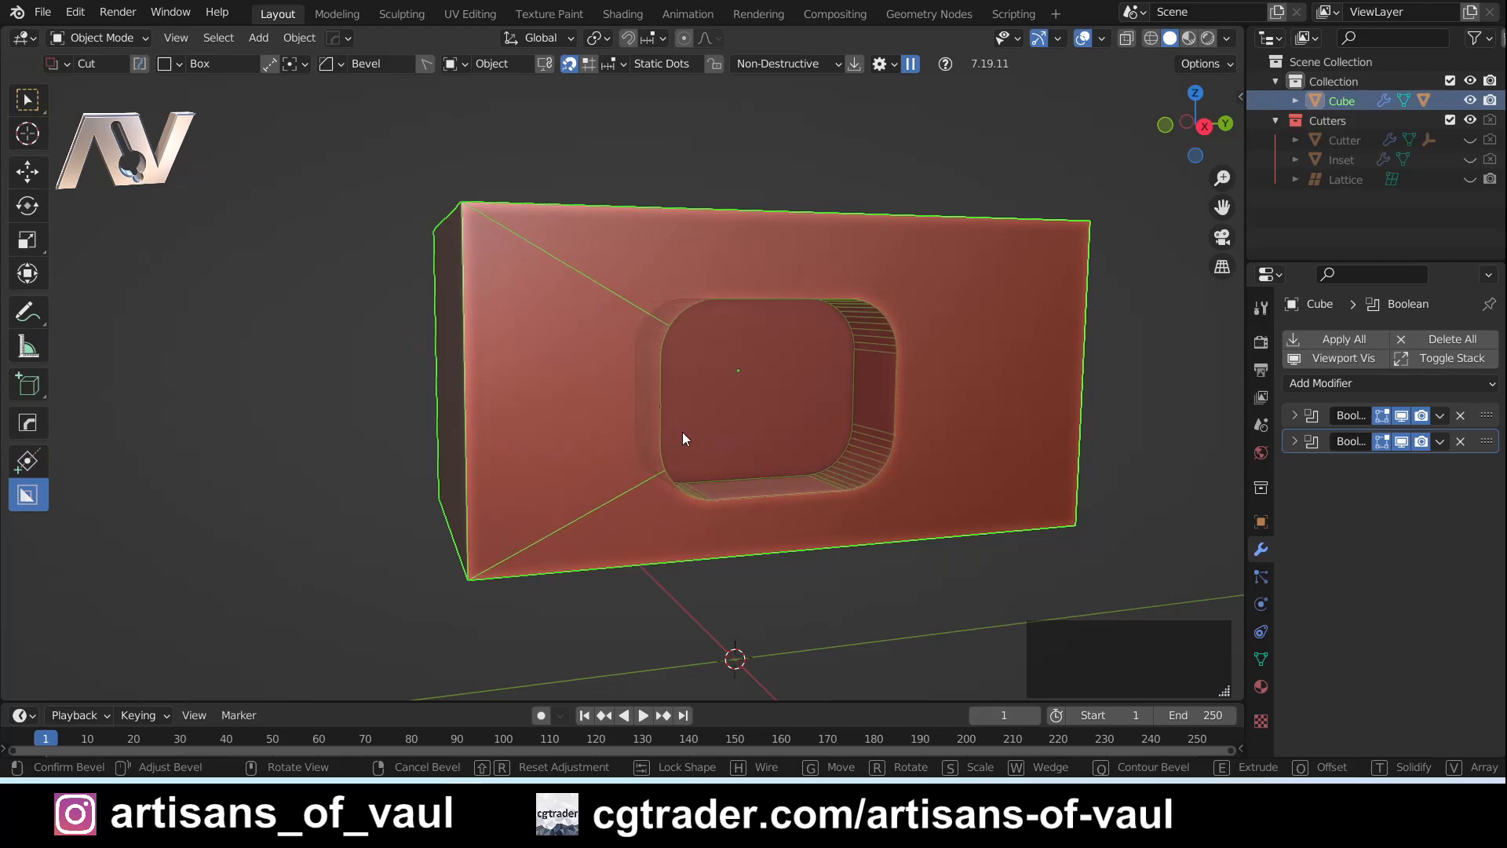
click(532, 433)
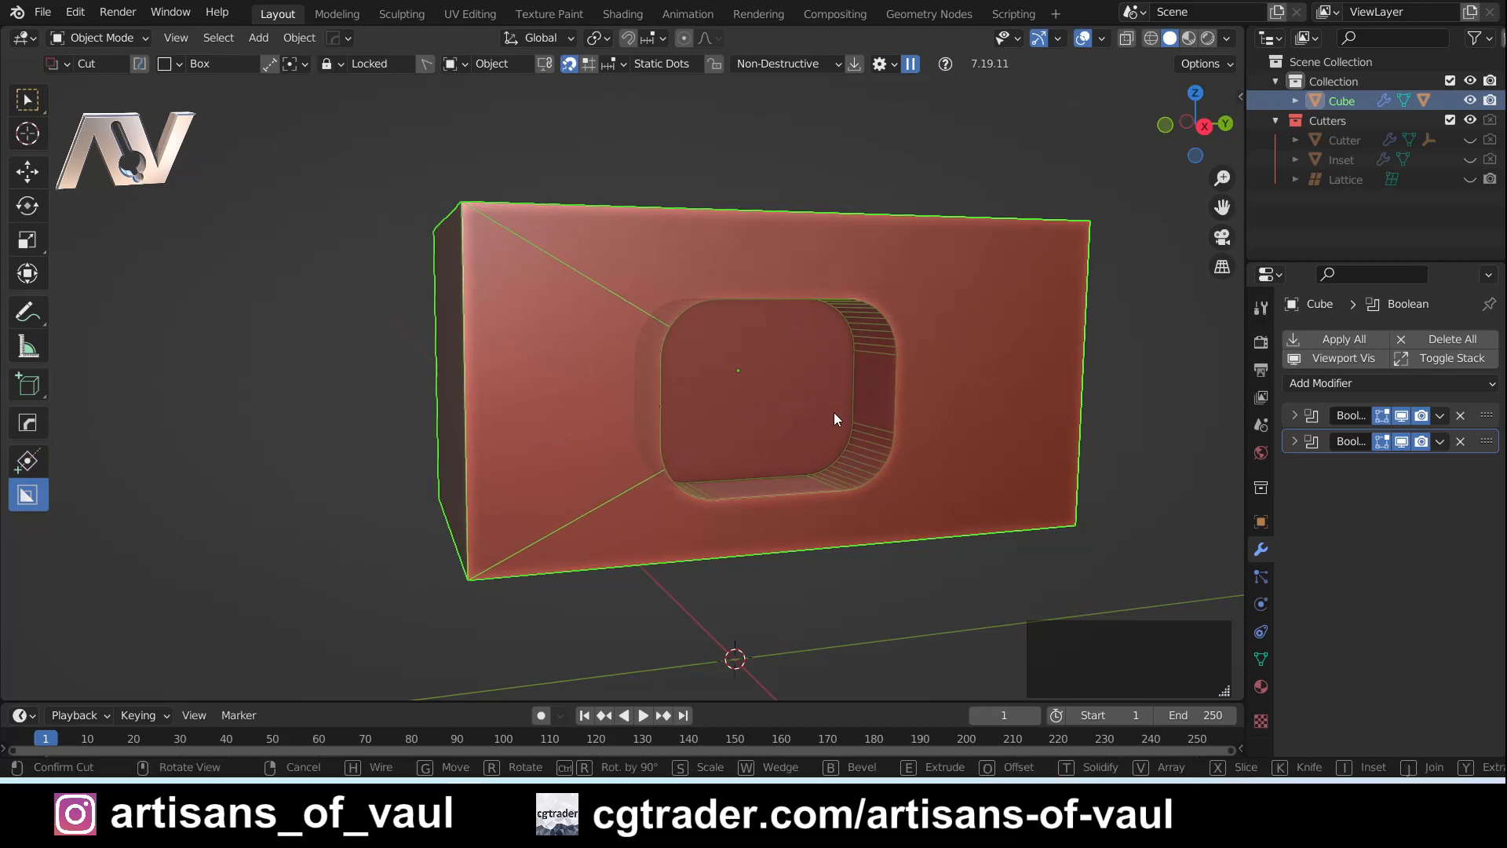
key(b)
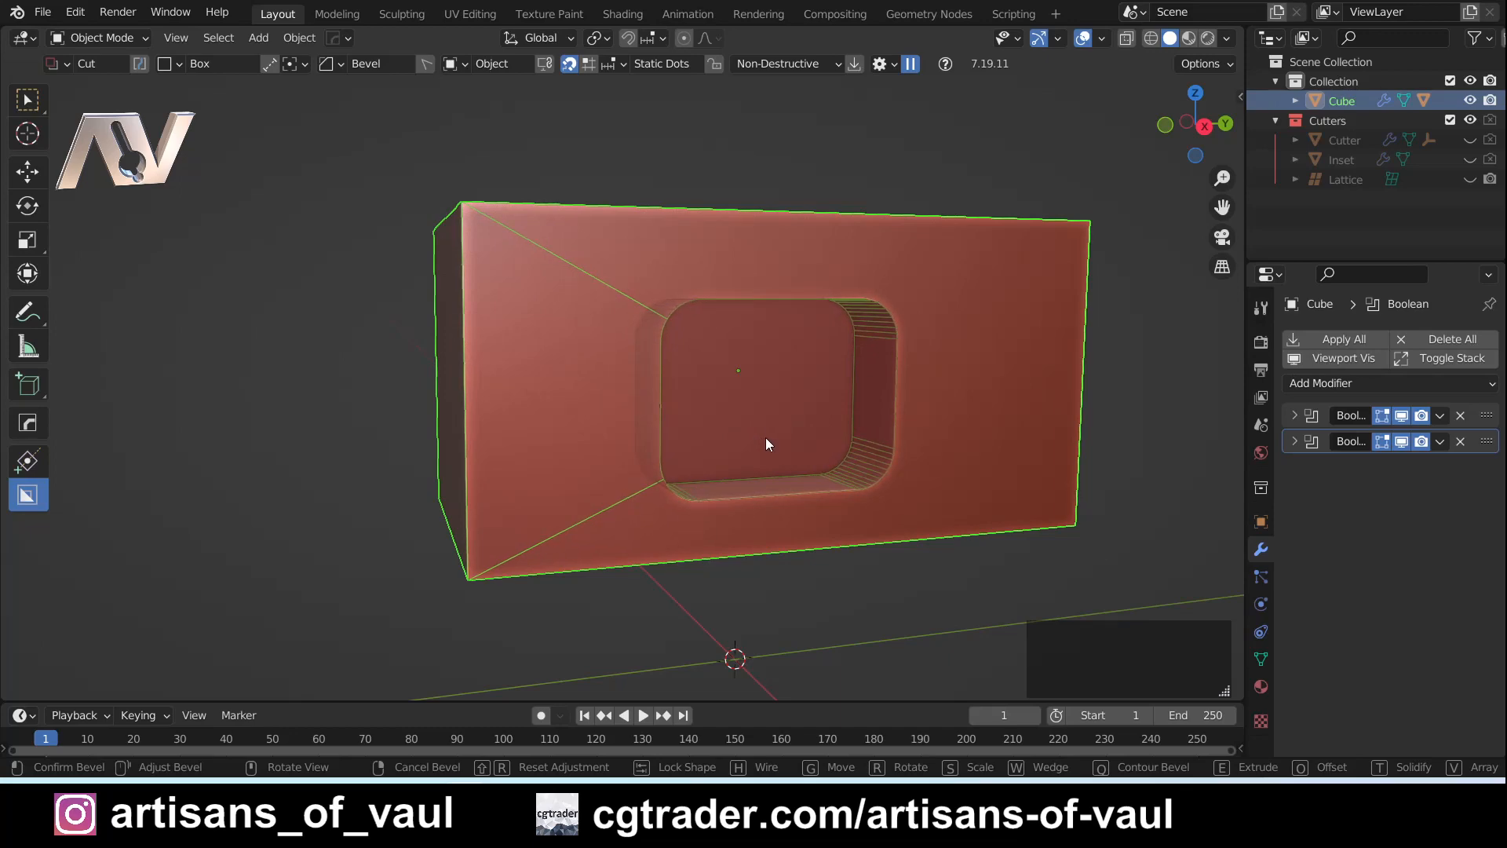
key(q)
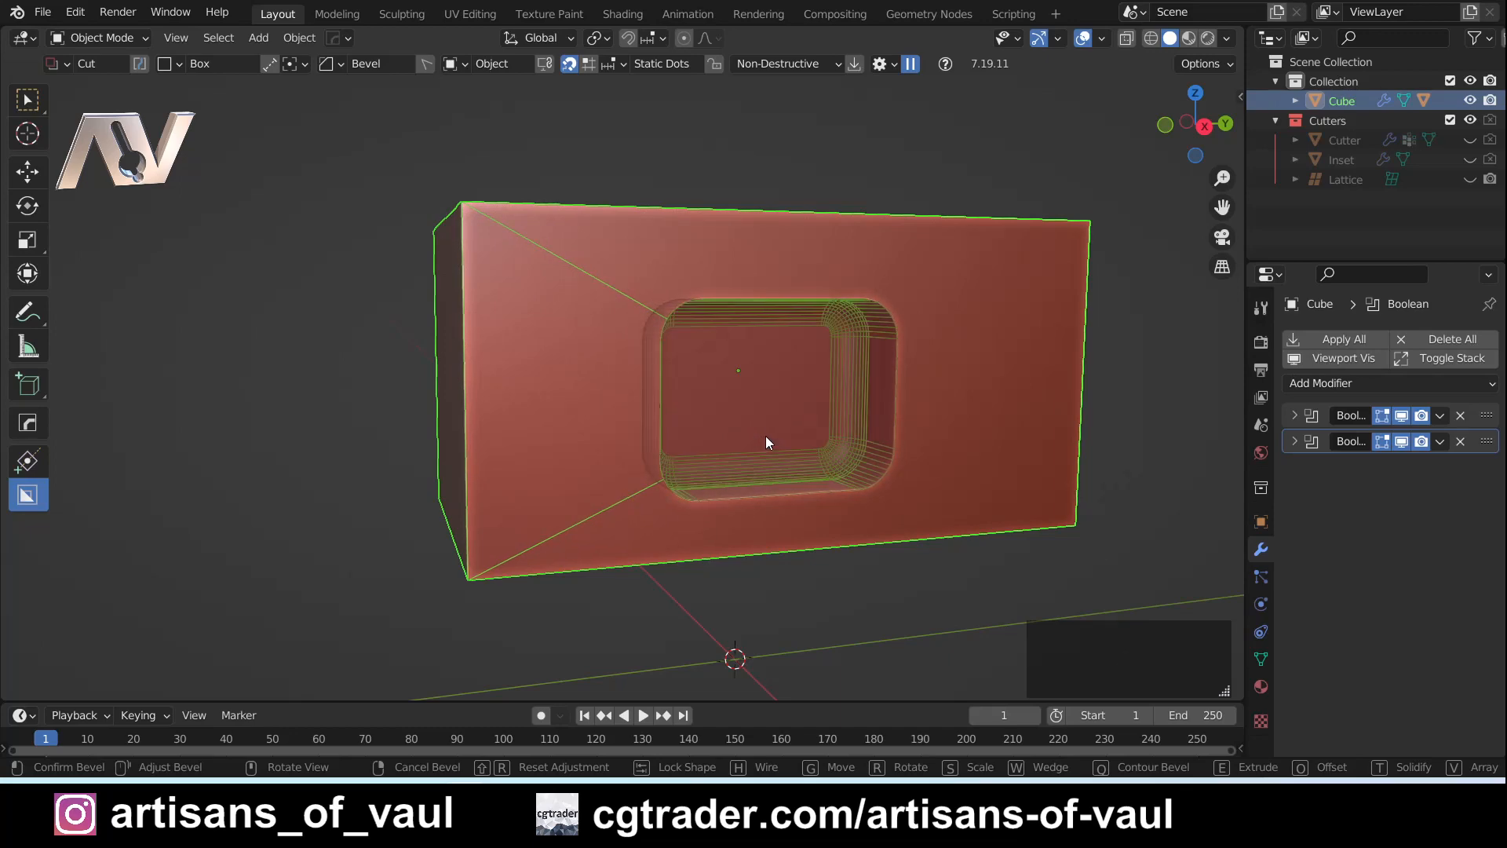
key(q)
key(q)
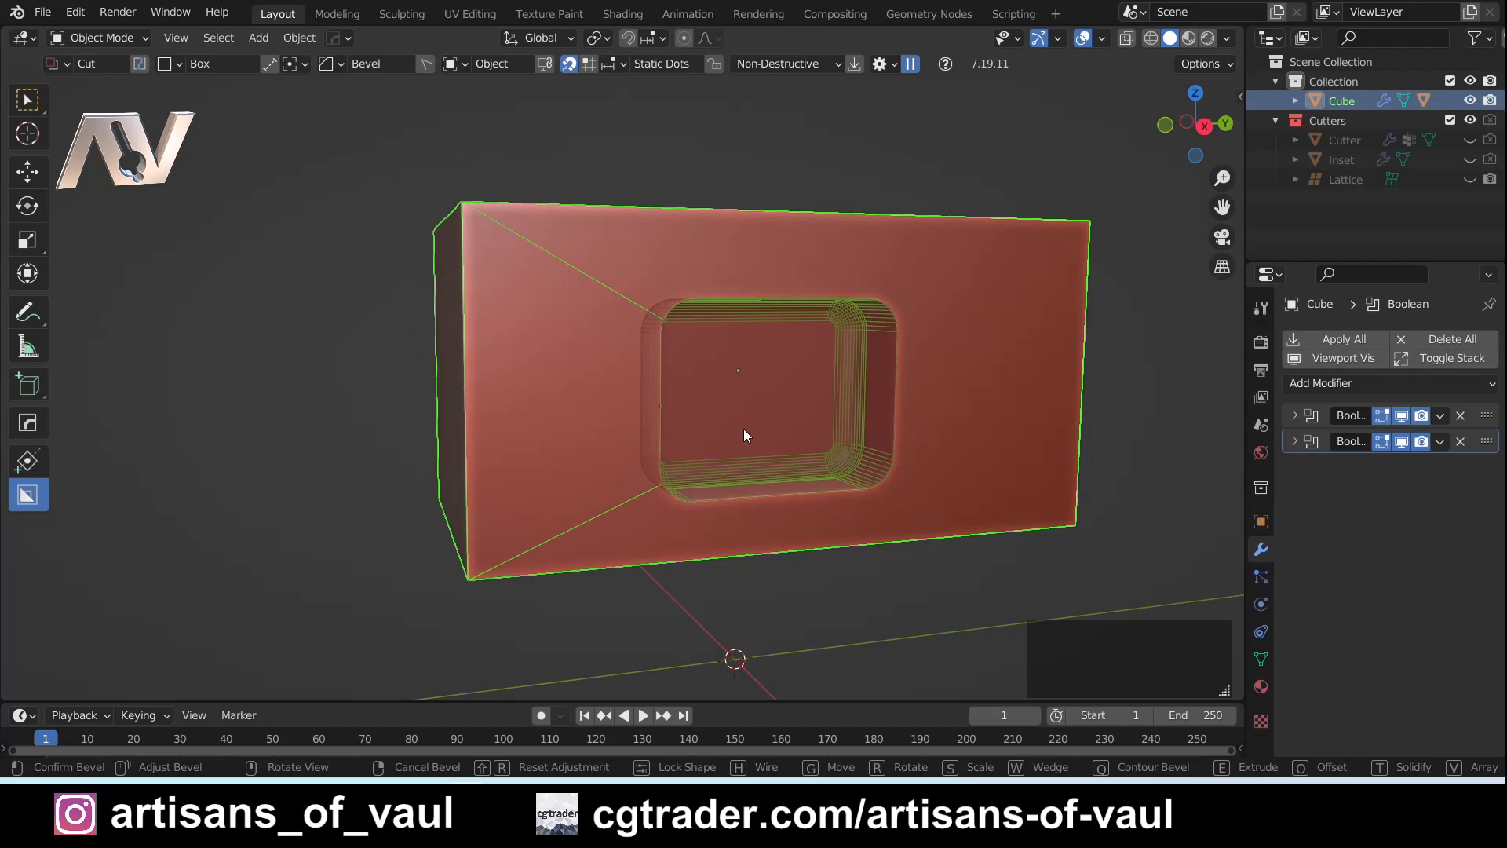
- Switch the contour bevel to the recess's outer rim, confirm the cut, and examine the rounded opening
key(shift+q)
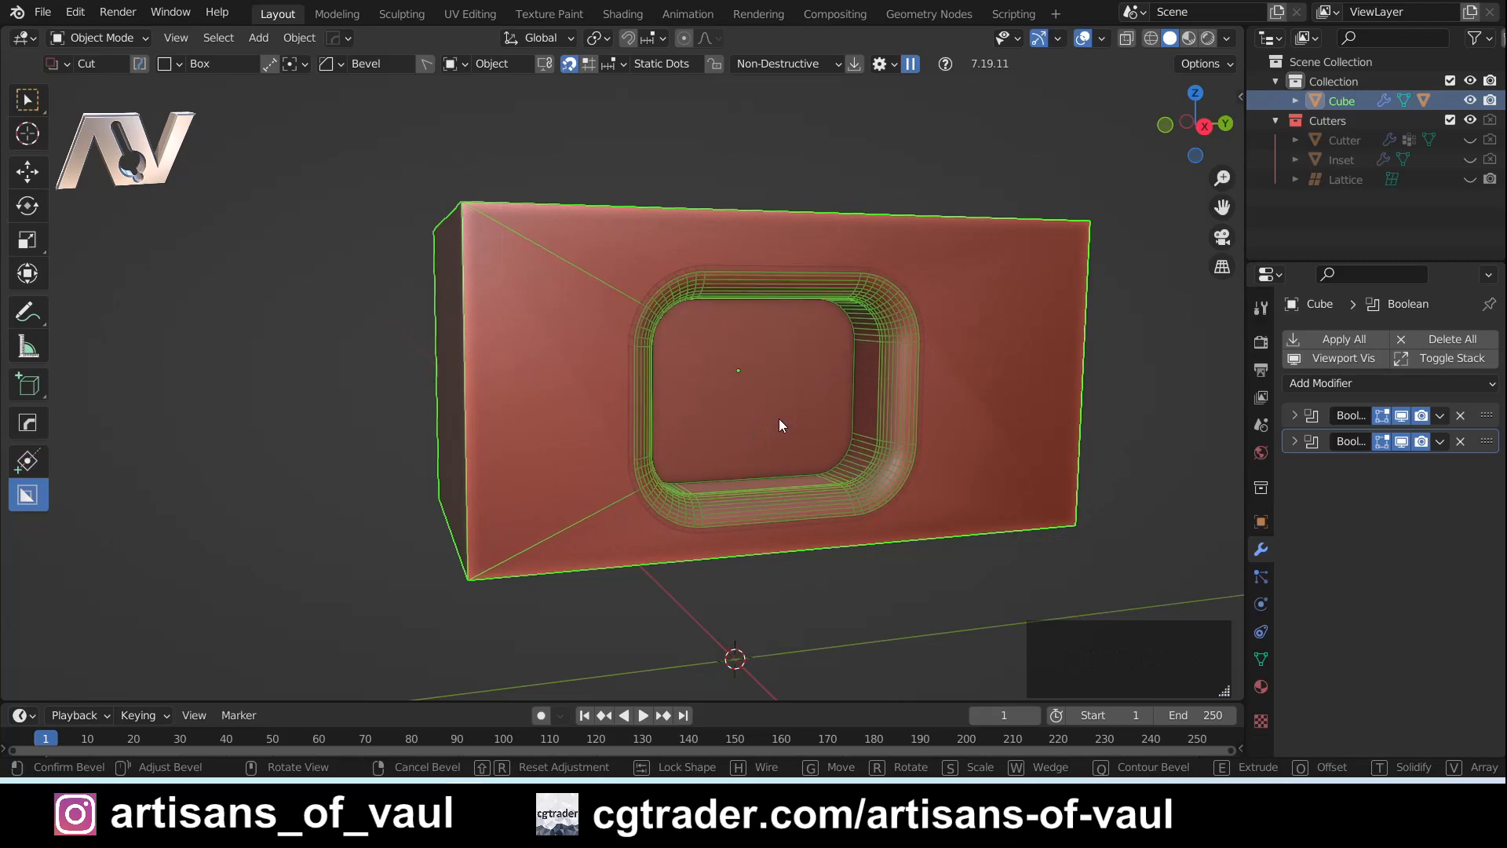
click(855, 416)
mouse_move(865, 412)
middle_down()
mouse_move(860, 397)
mouse_move(783, 379)
mouse_move(706, 469)
mouse_move(671, 377)
mouse_move(733, 310)
mouse_move(830, 296)
mouse_move(889, 424)
middle_up()
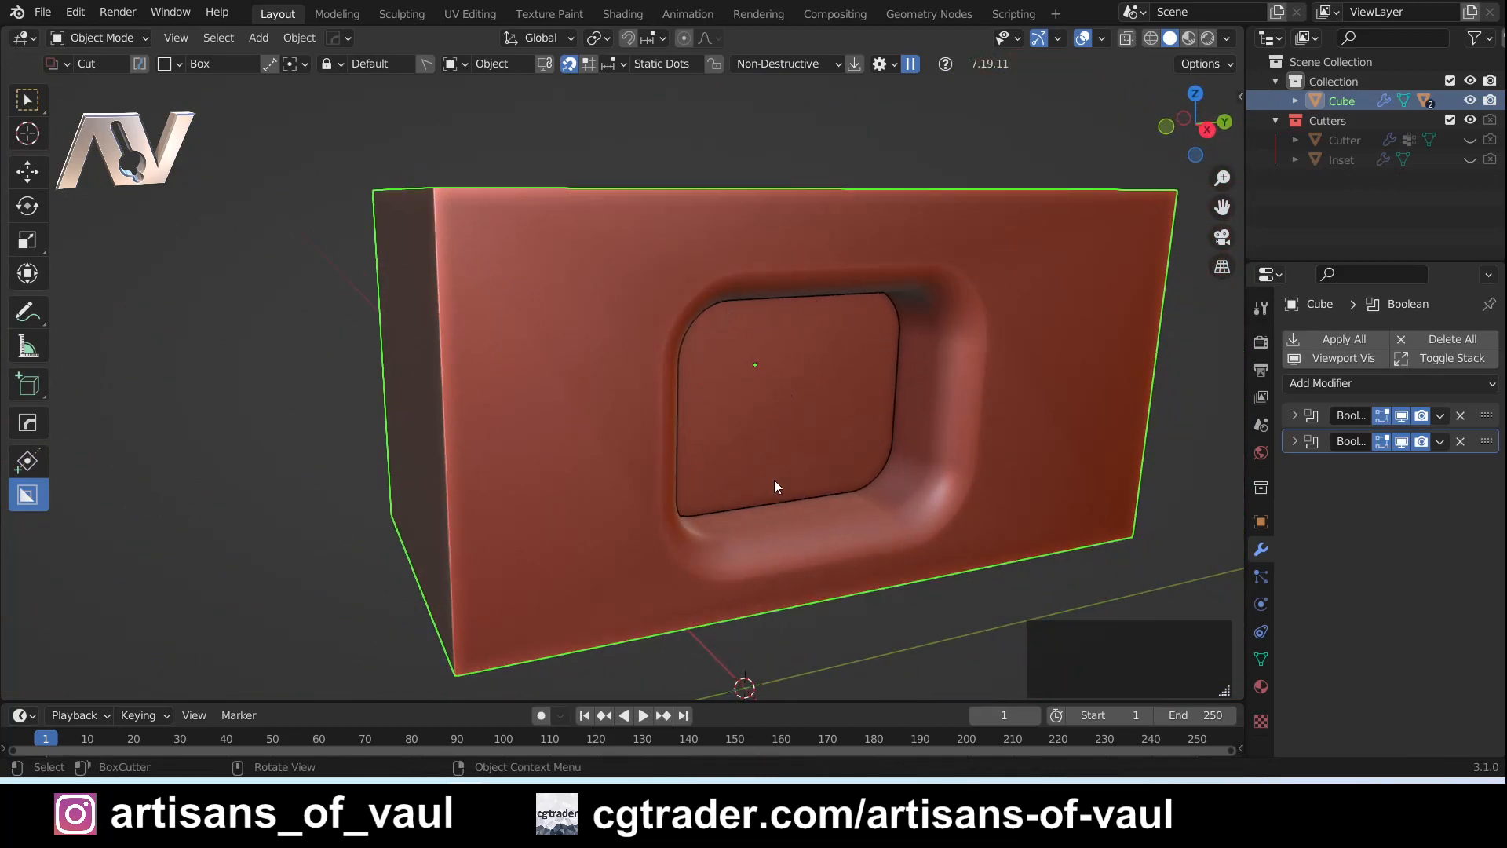
scroll(892, 510, up, 2)
shift+middle_drag(894, 502, 874, 469)
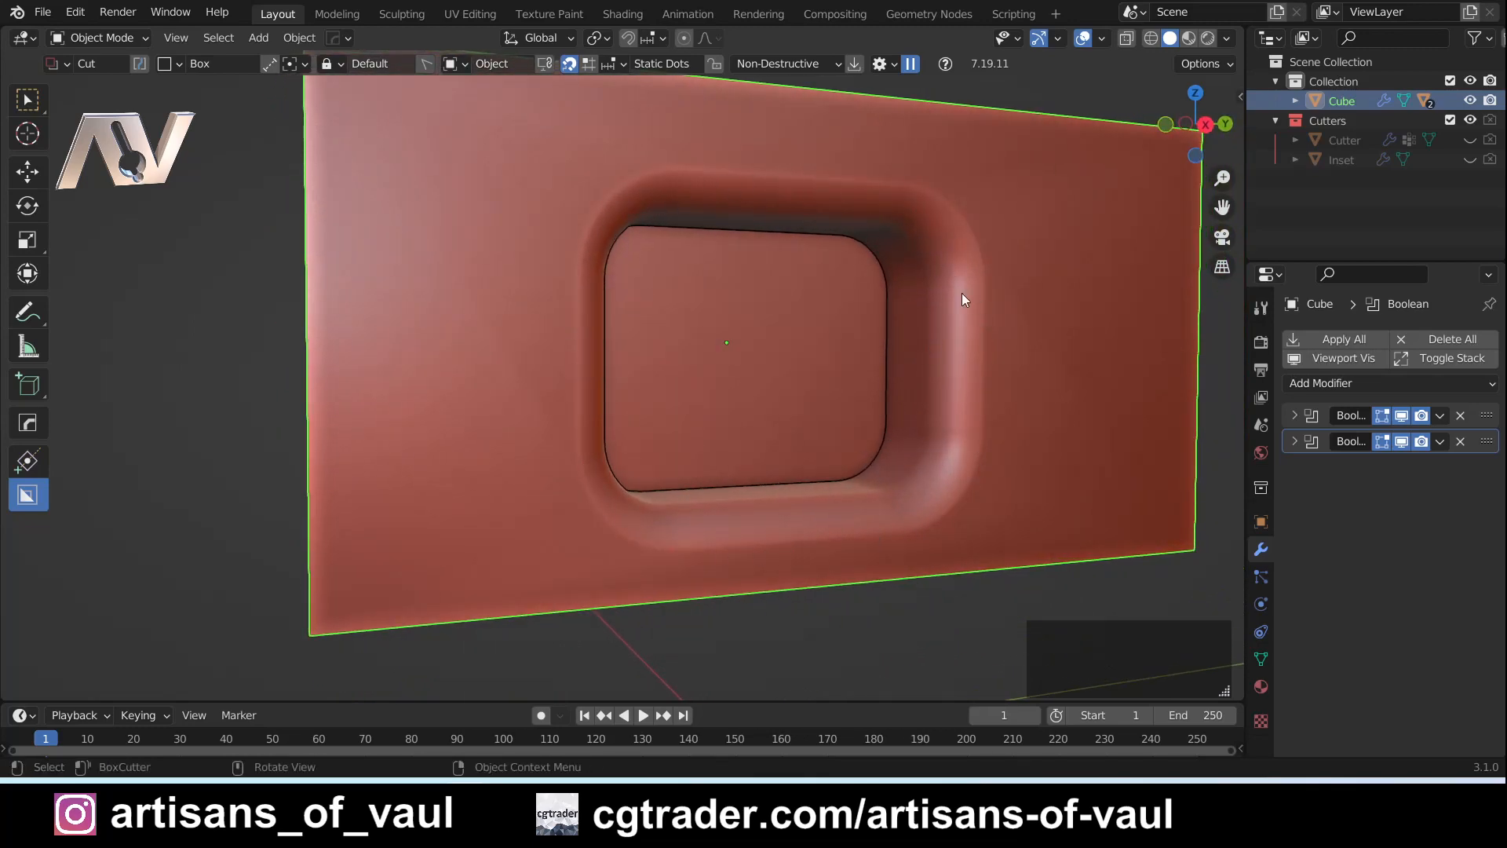
middle_drag(765, 457, 746, 363)
scroll(565, 370, down, 5)
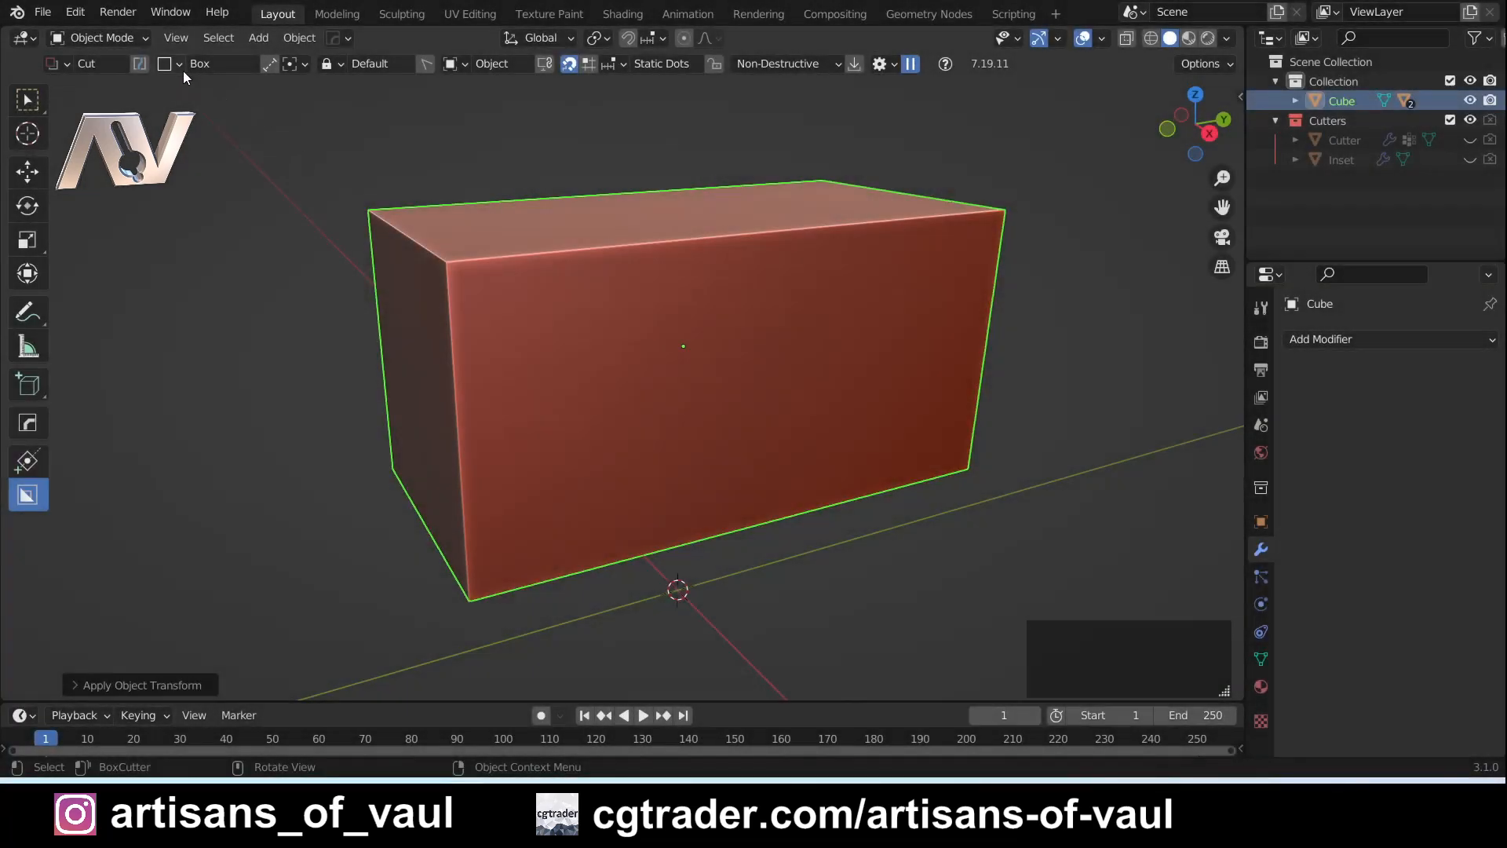
- Set the cutter shape to Circle and cut a small extruded circular hole at the centre of the cuboid's front face
click(180, 64)
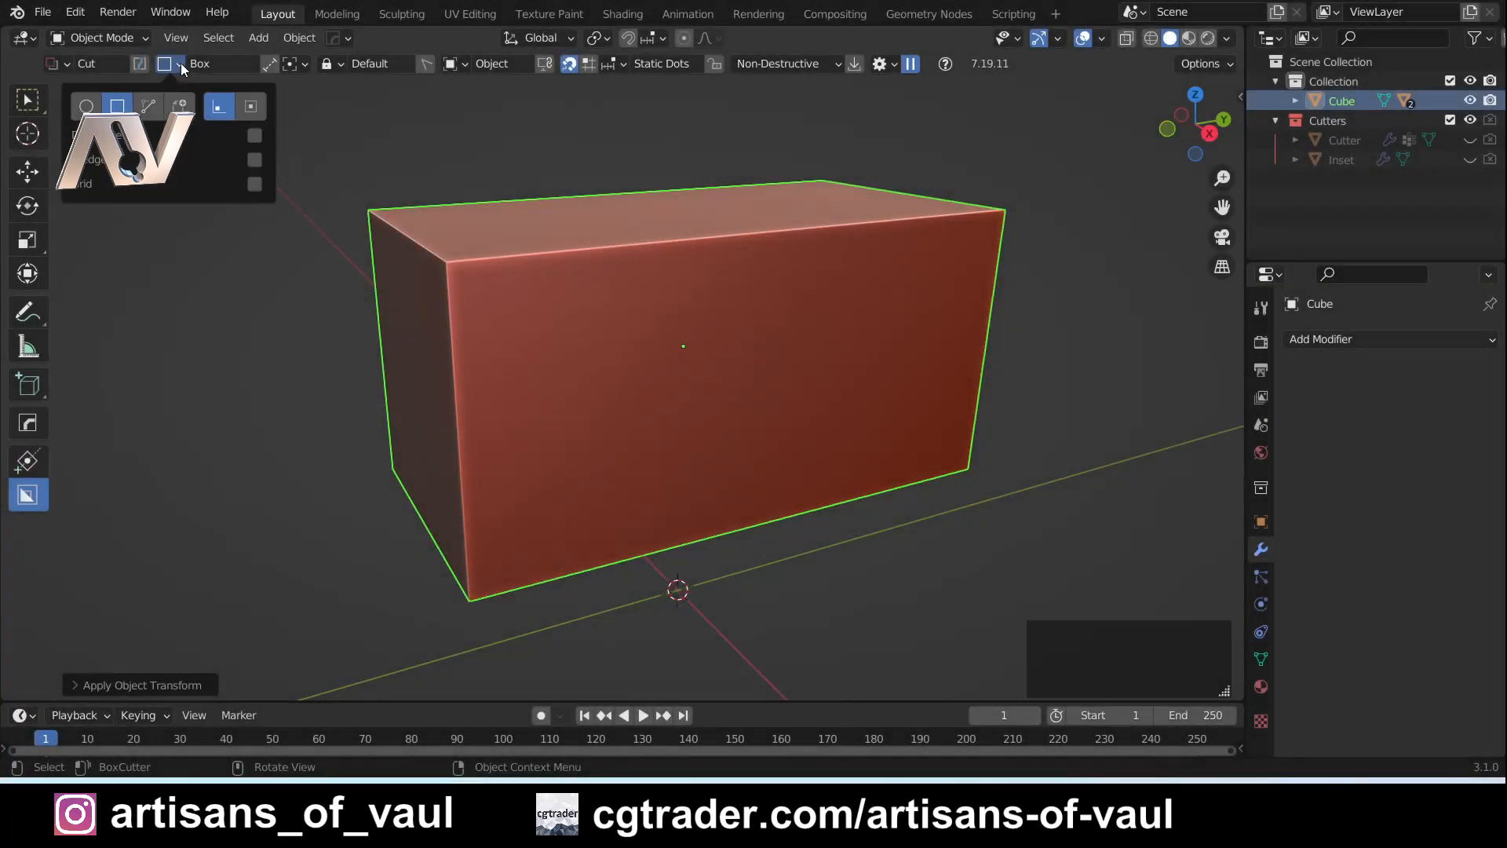
click(106, 102)
middle_drag(746, 416, 700, 401)
mouse_move(723, 402)
ctrl+mouse_down()
mouse_move(751, 420)
mouse_move(722, 403)
ctrl+mouse_up()
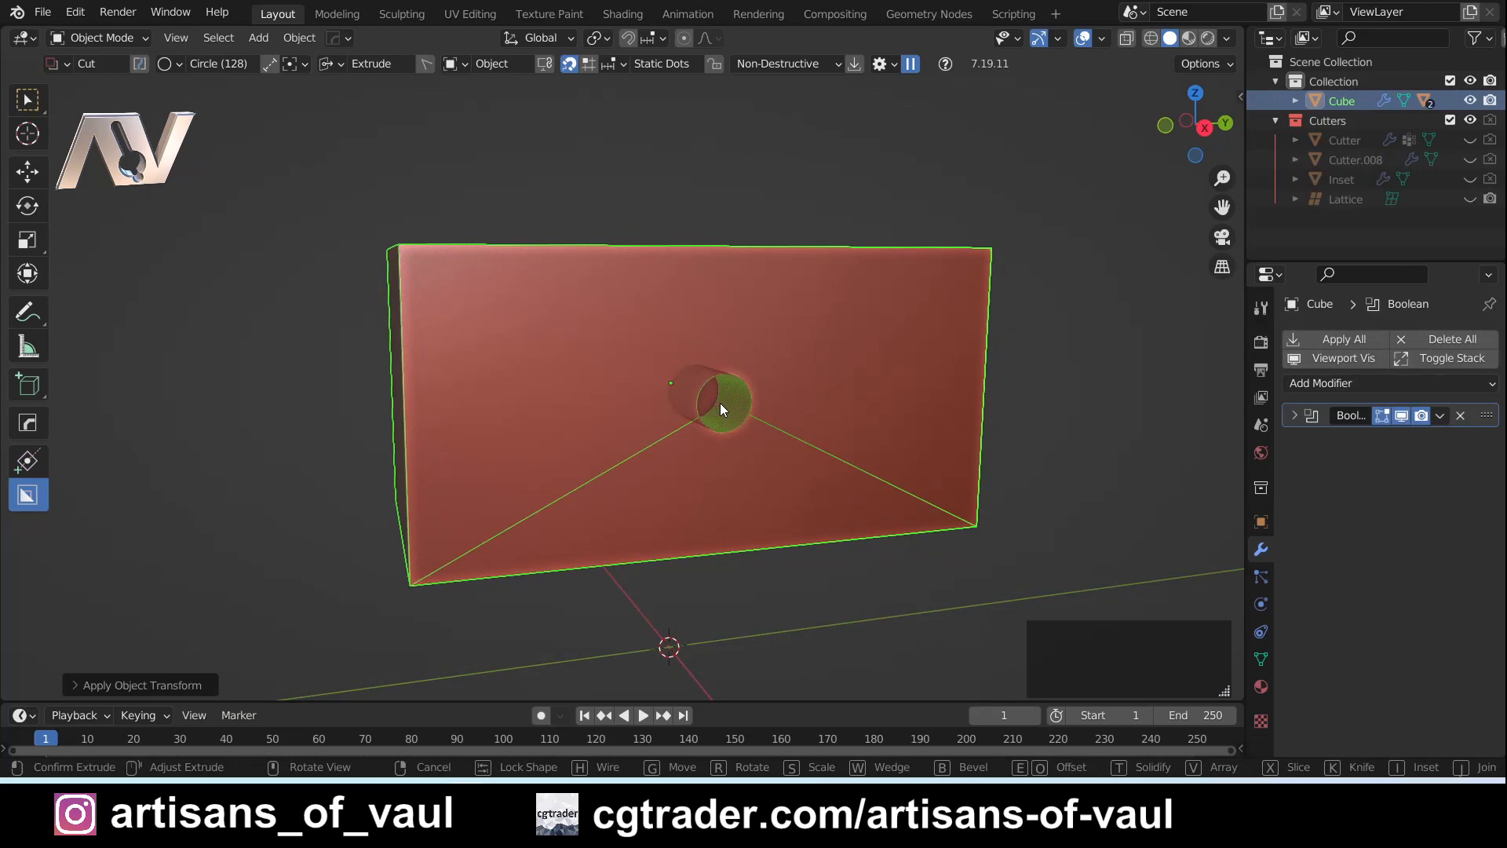
middle_drag(844, 443, 717, 422)
scroll(709, 405, down, 2)
scroll(711, 402, up, 1)
- Array the circular cut in a straight line, adjusting the count to three copies across the front face
key(v)
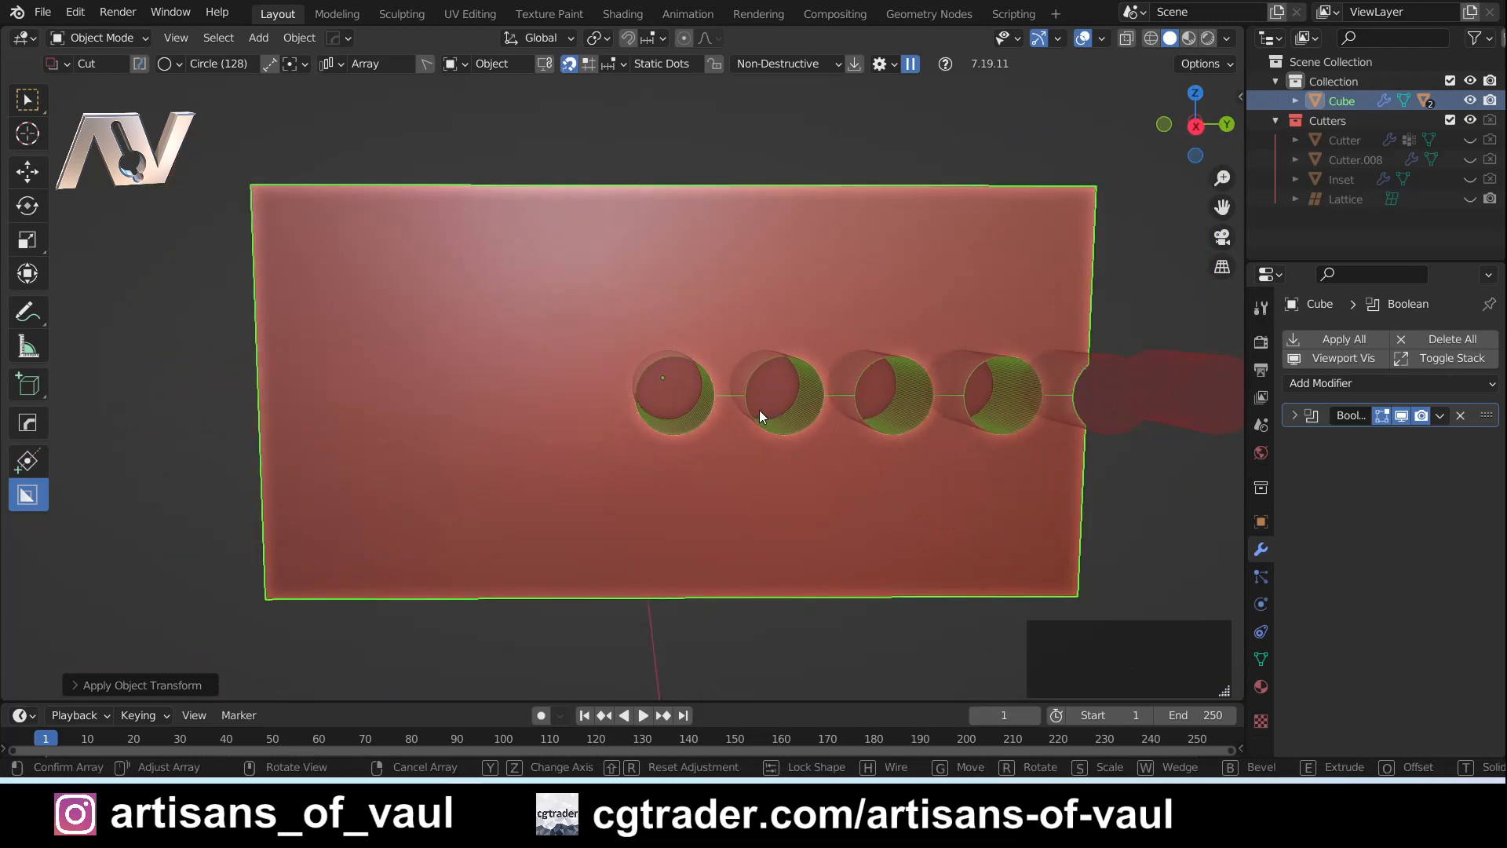
scroll(760, 409, down, 3)
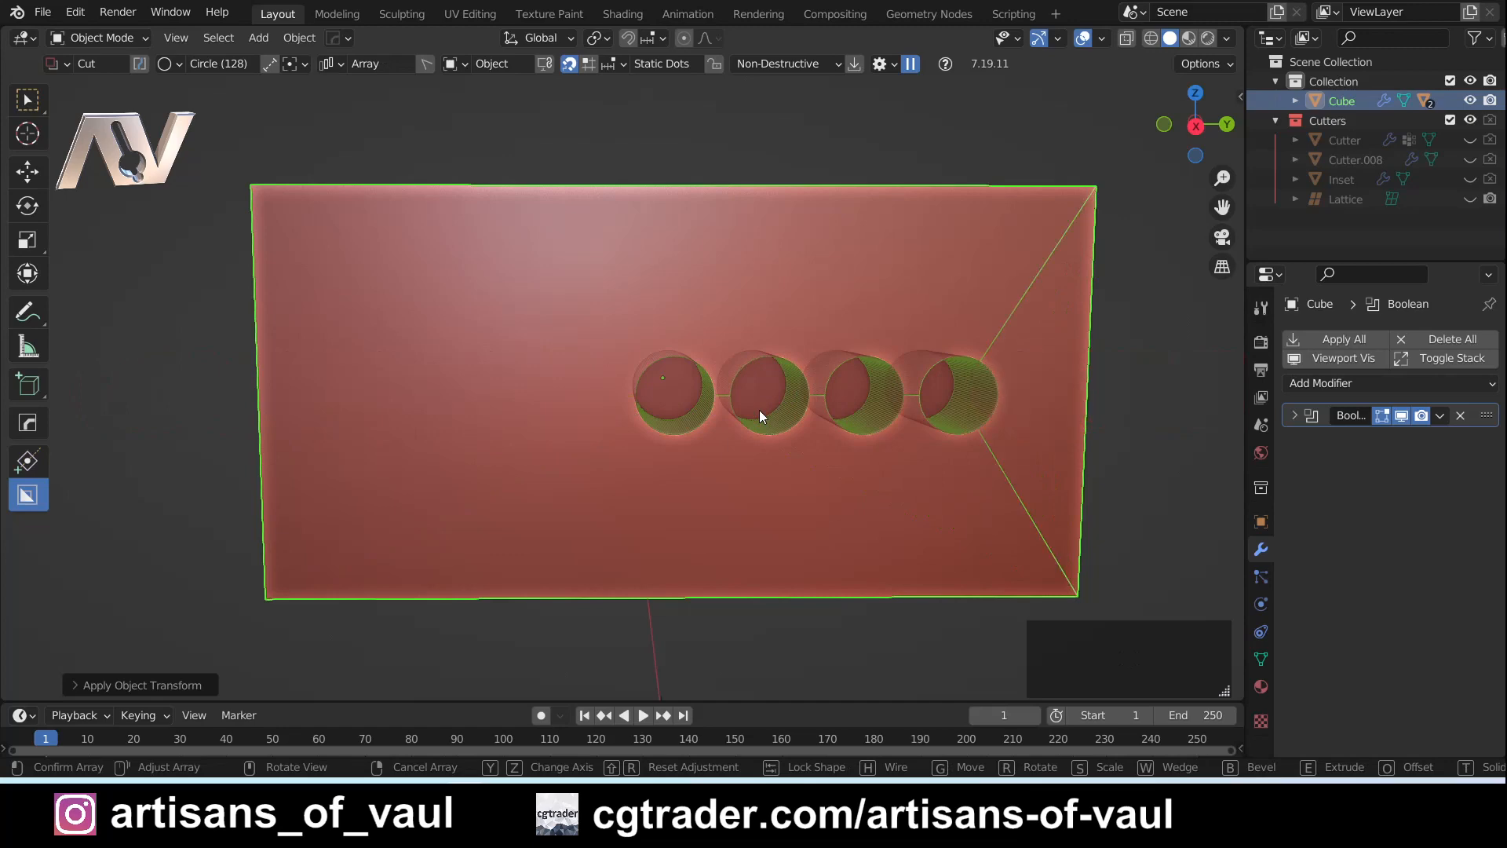
scroll(828, 412, up, 1)
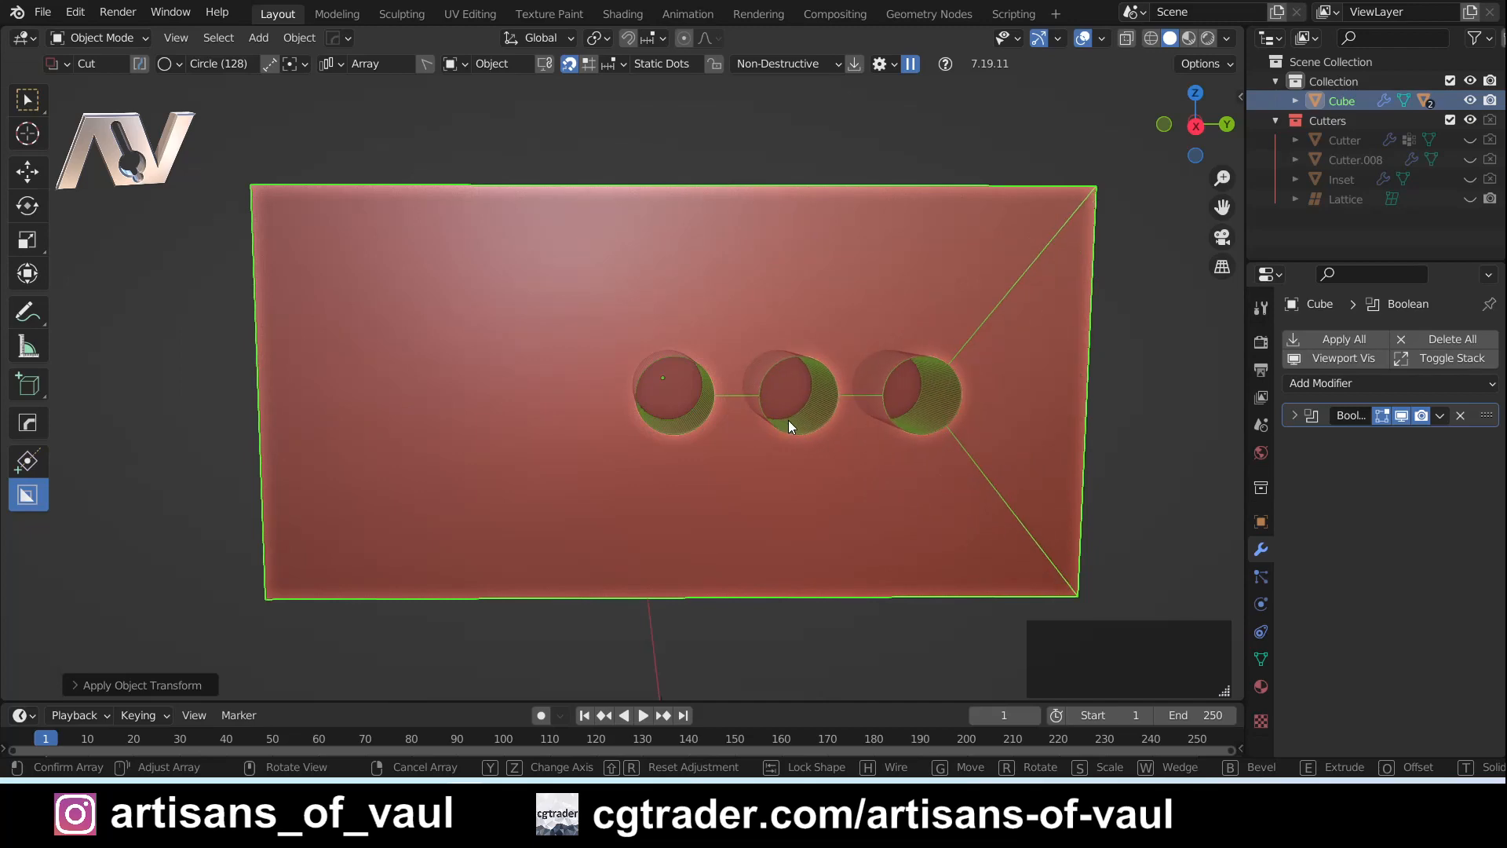
- Switch the array of circular cuts to a radial layout and raise the count to seven
key(v)
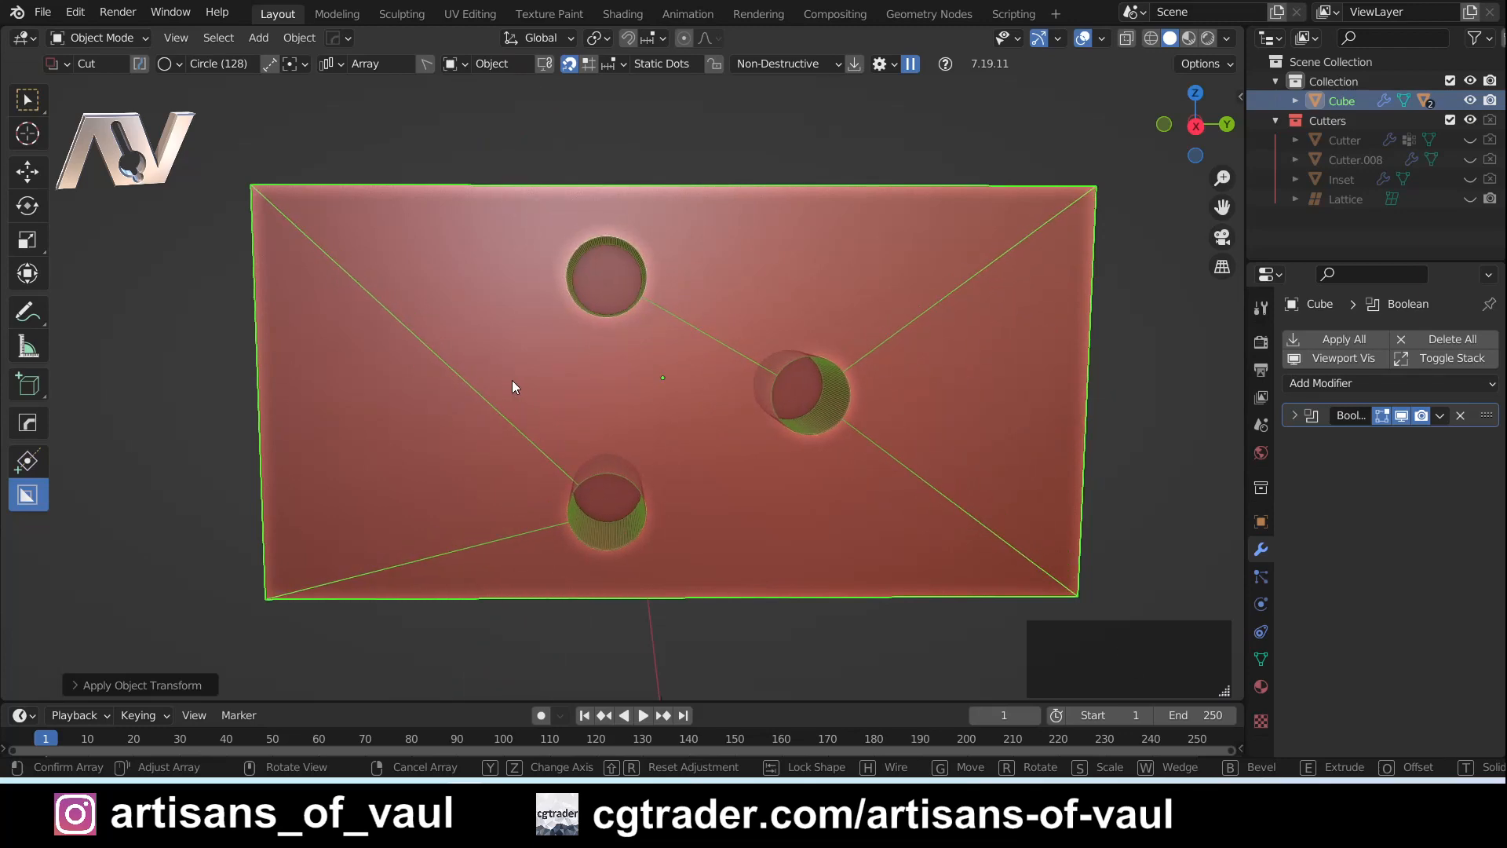
scroll(510, 383, up, 1)
scroll(491, 380, up, 1)
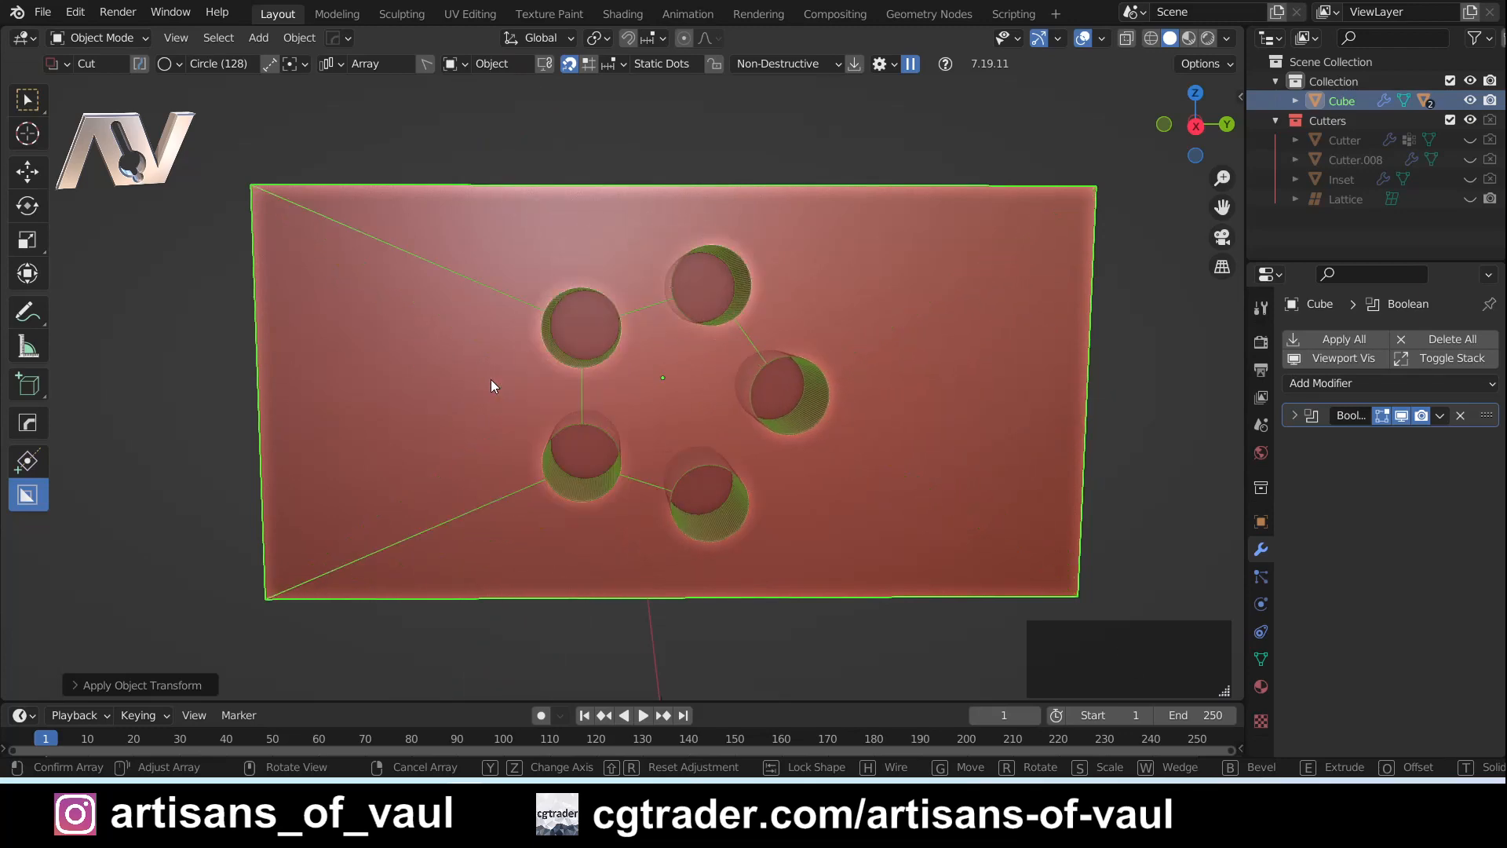
scroll(491, 386, up, 1)
scroll(492, 386, up, 1)
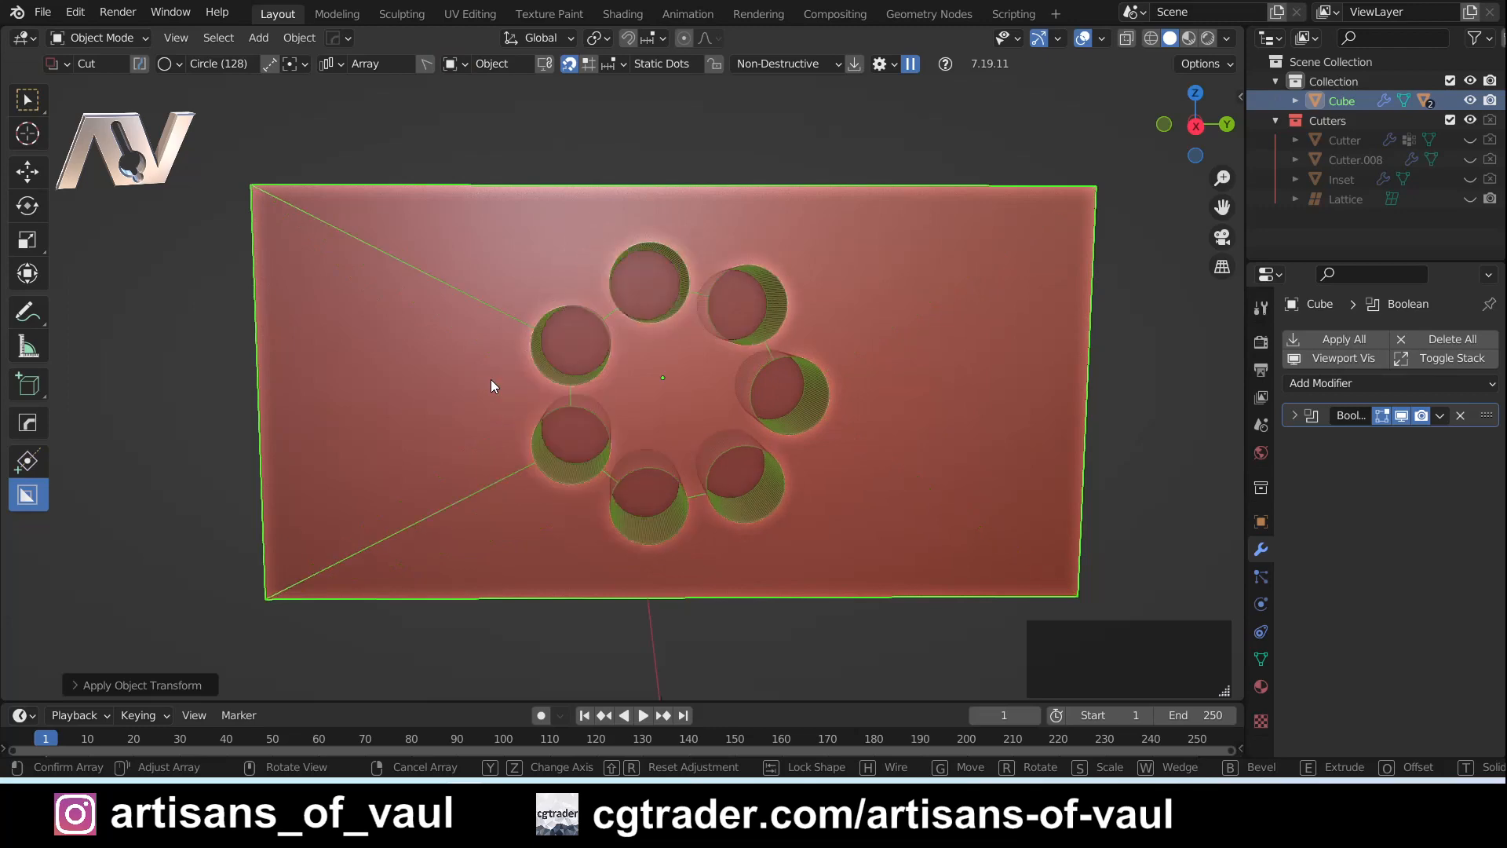
- Cycle the circular cut's array through its linear and radial layouts and turn it off
key(v)
key(v)
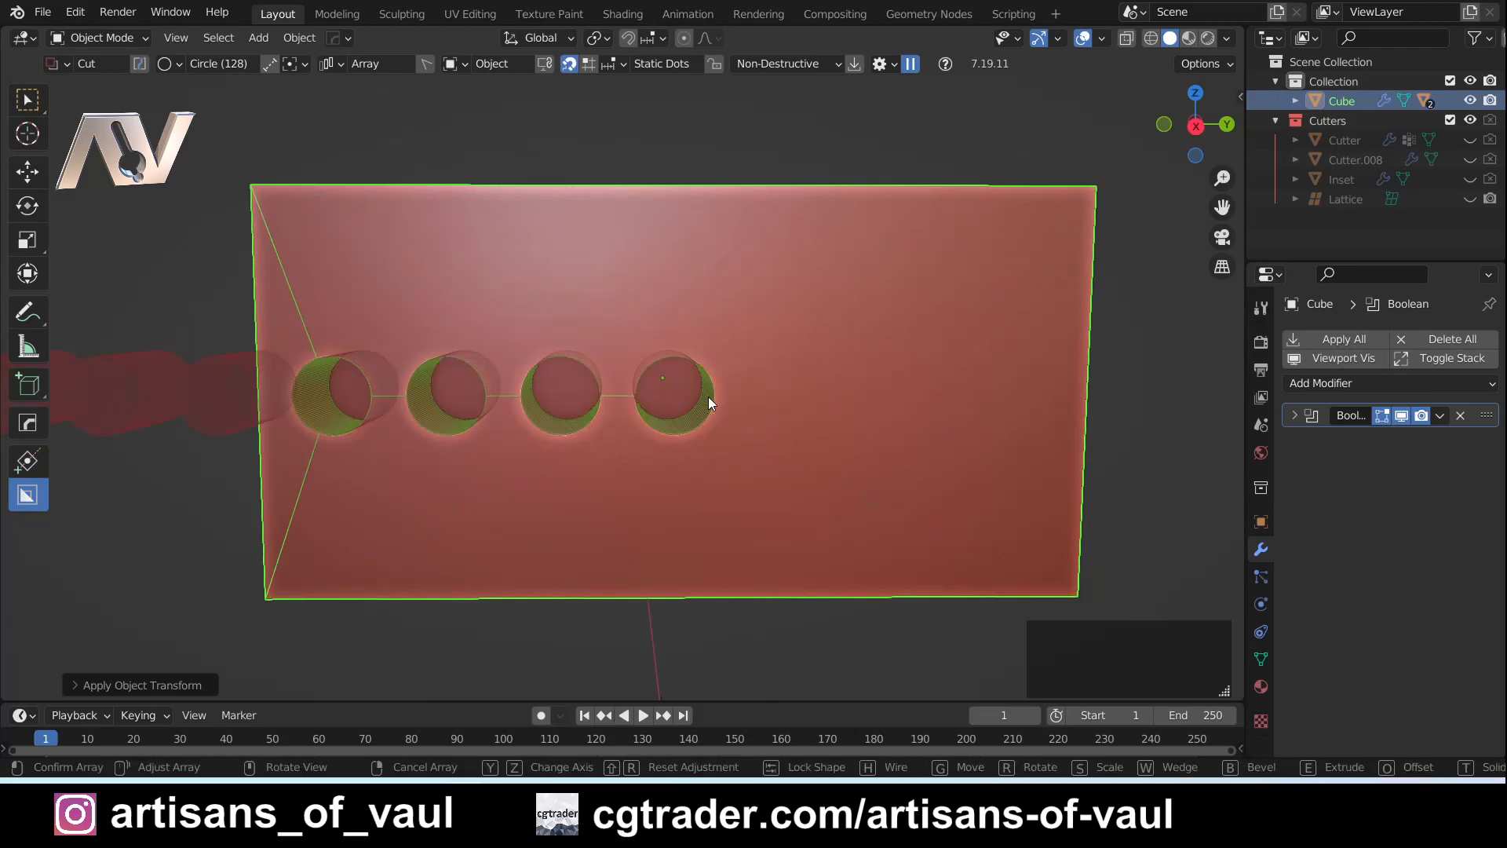
key(v)
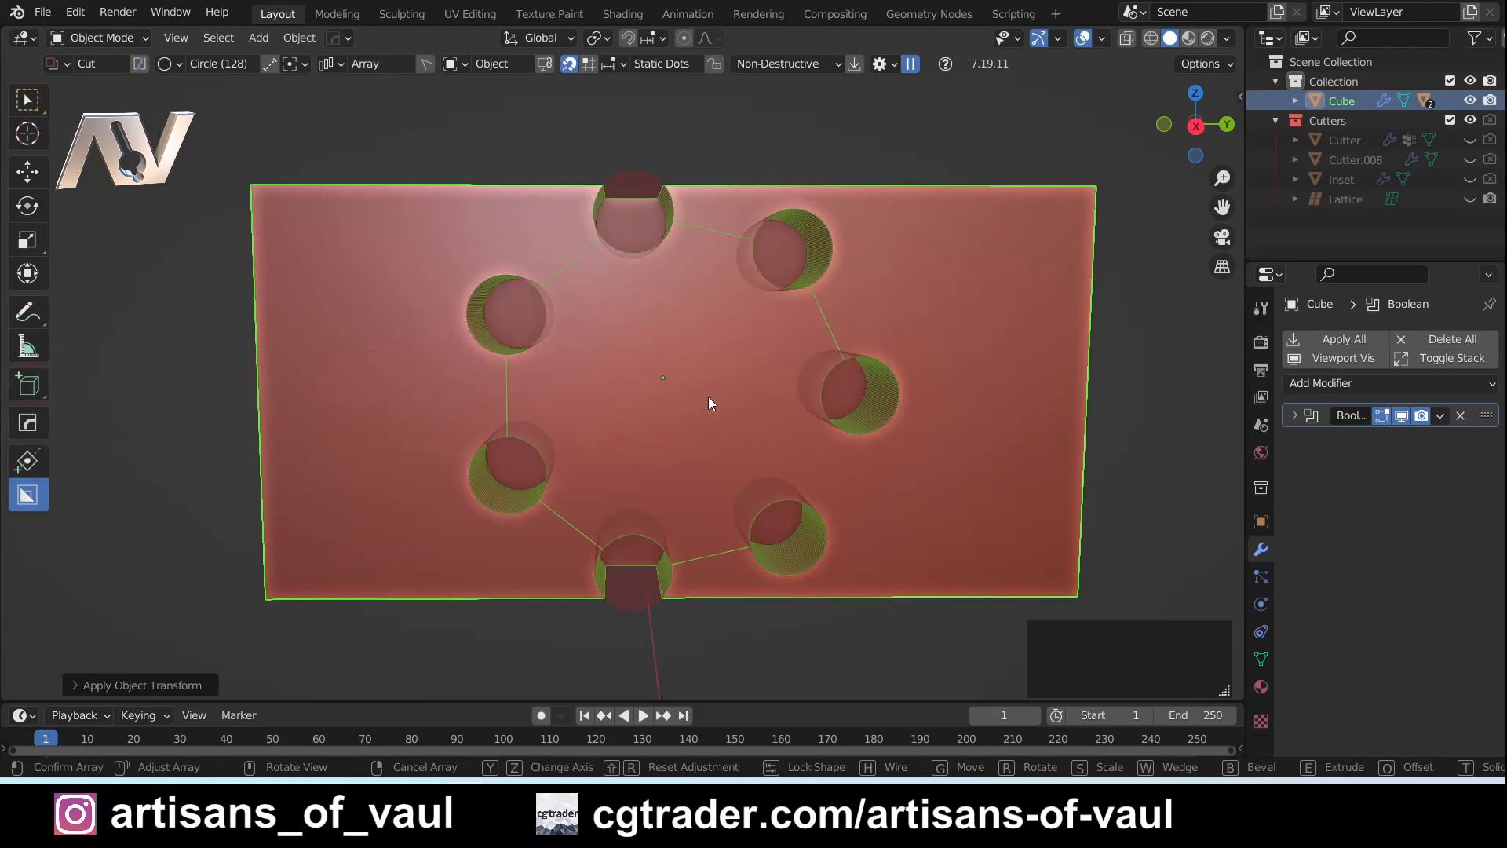
- Start a linear array of the circular cut again and try the Z, X and Y array axes
key(v)
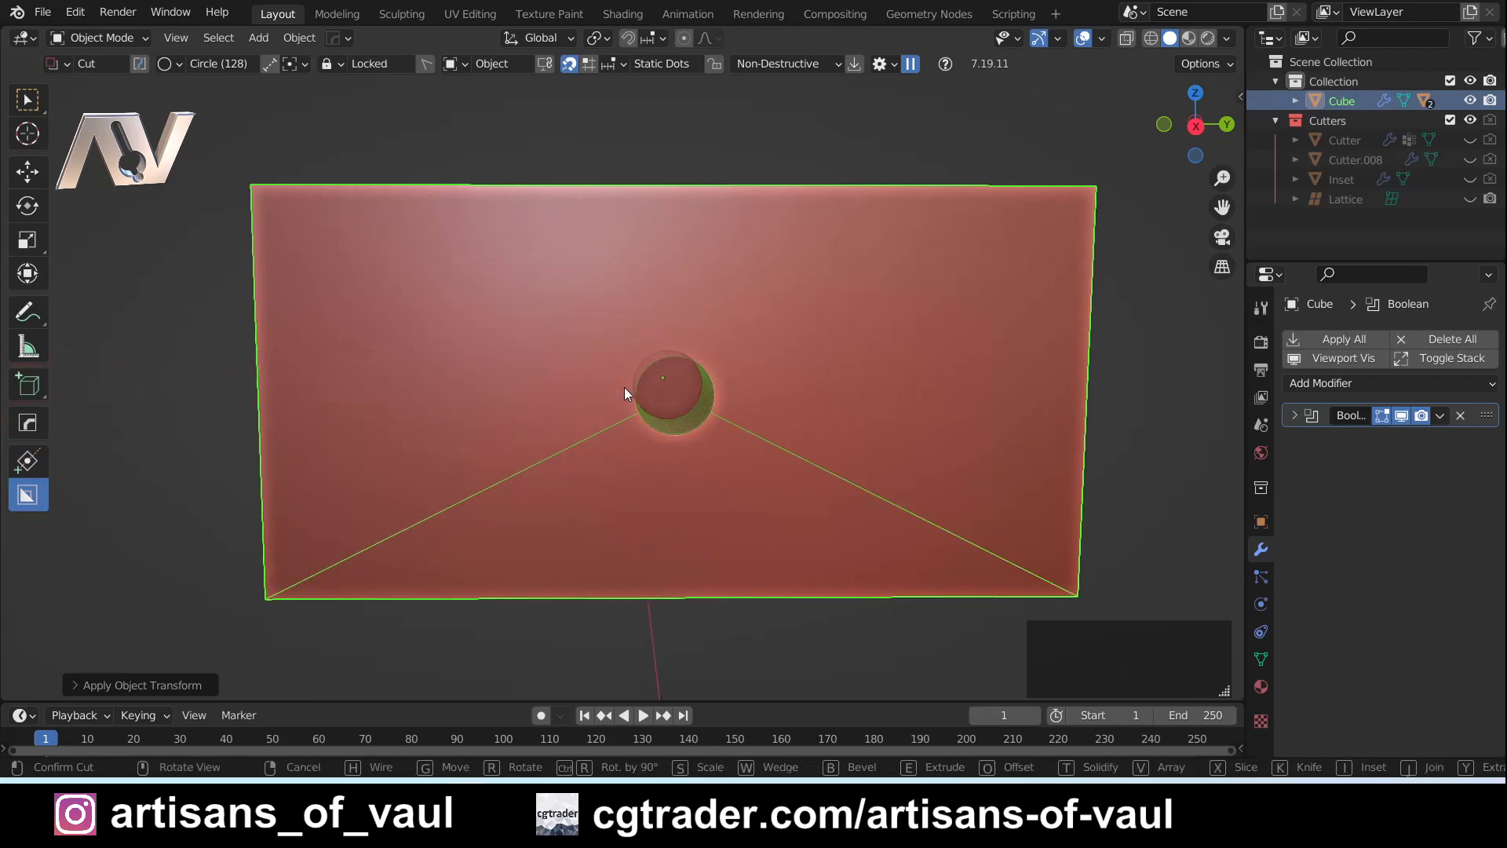
key(v)
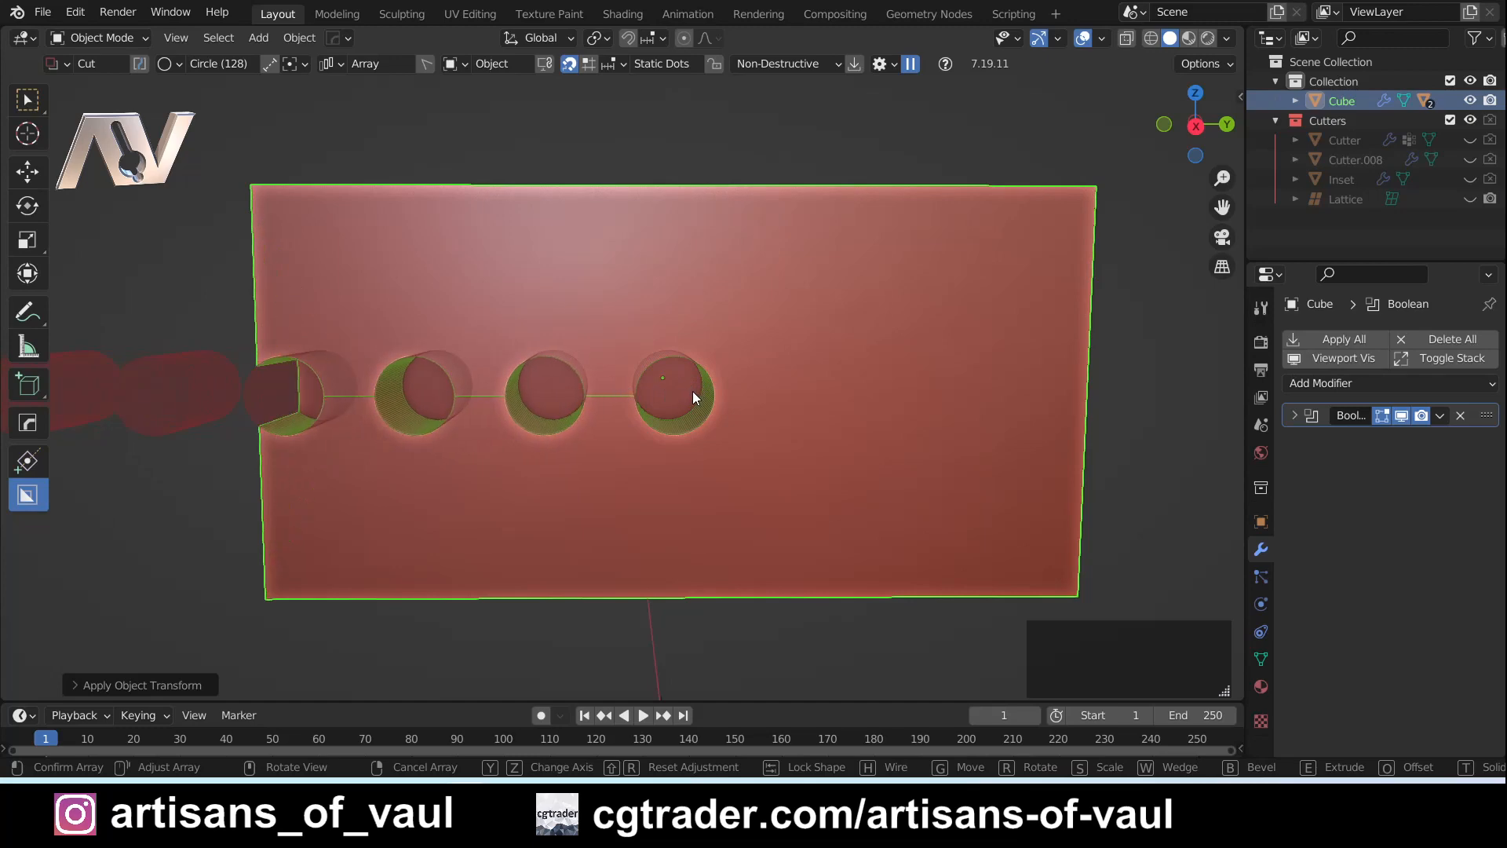
key(z)
key(x)
key(z)
key(x)
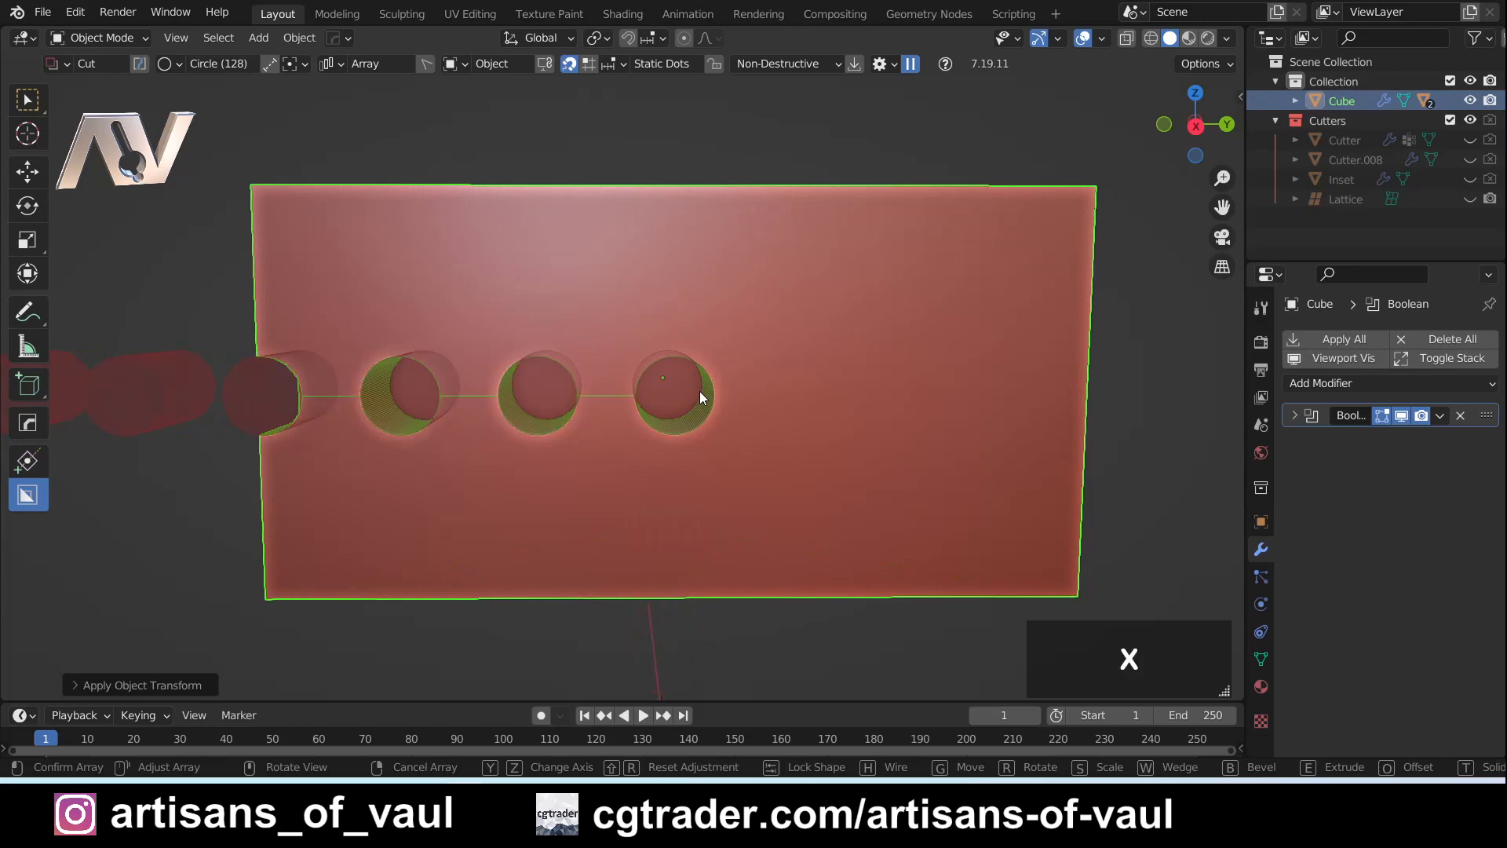
key(y)
key(x)
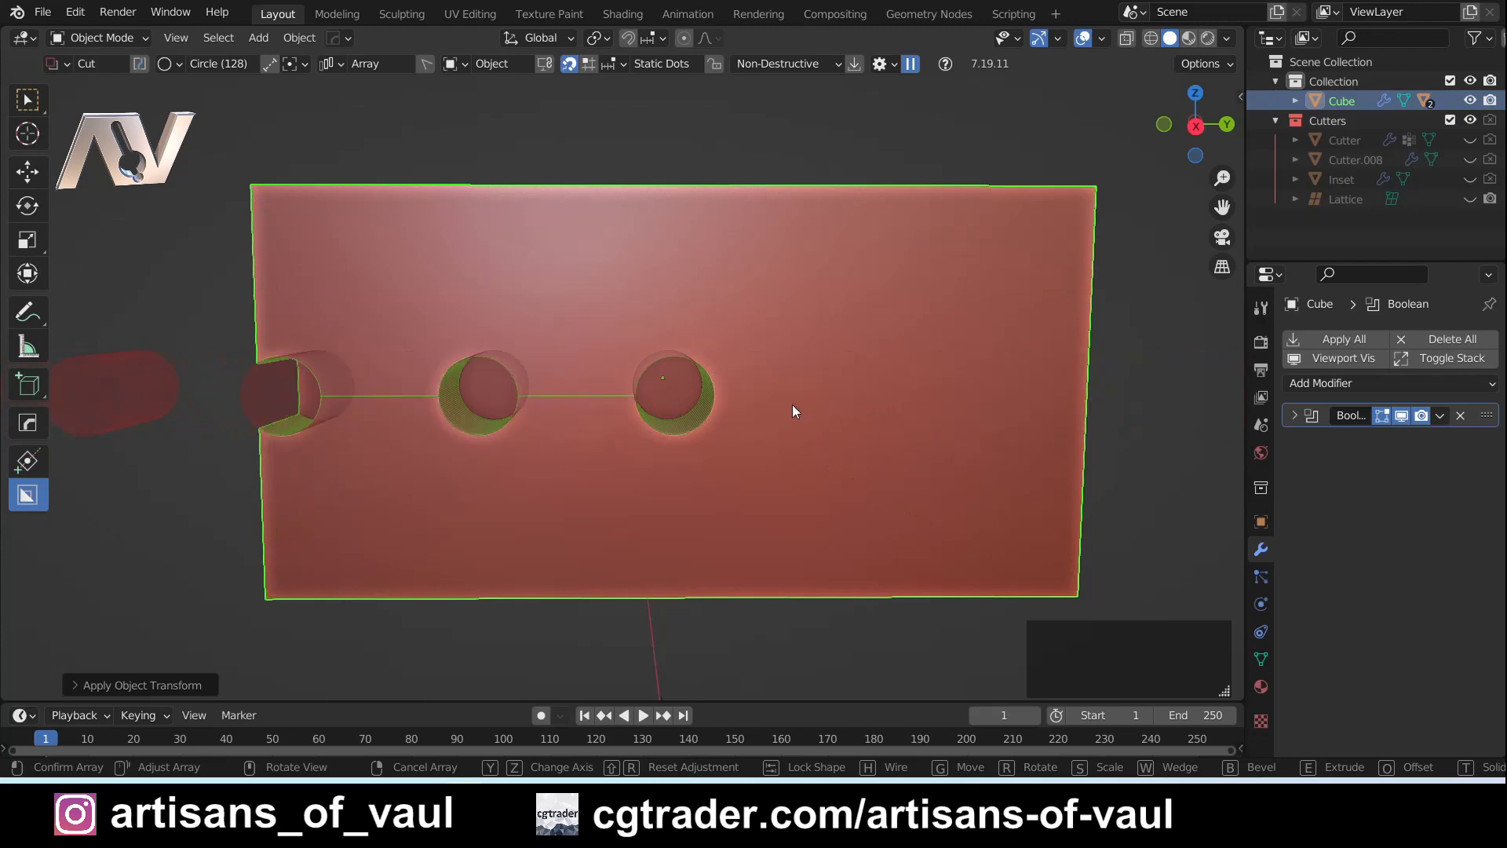
- Change the array to a radial ring of five circular cuts around the face's centre and lock it
key(v)
scroll(671, 406, down, 4)
scroll(677, 406, up, 2)
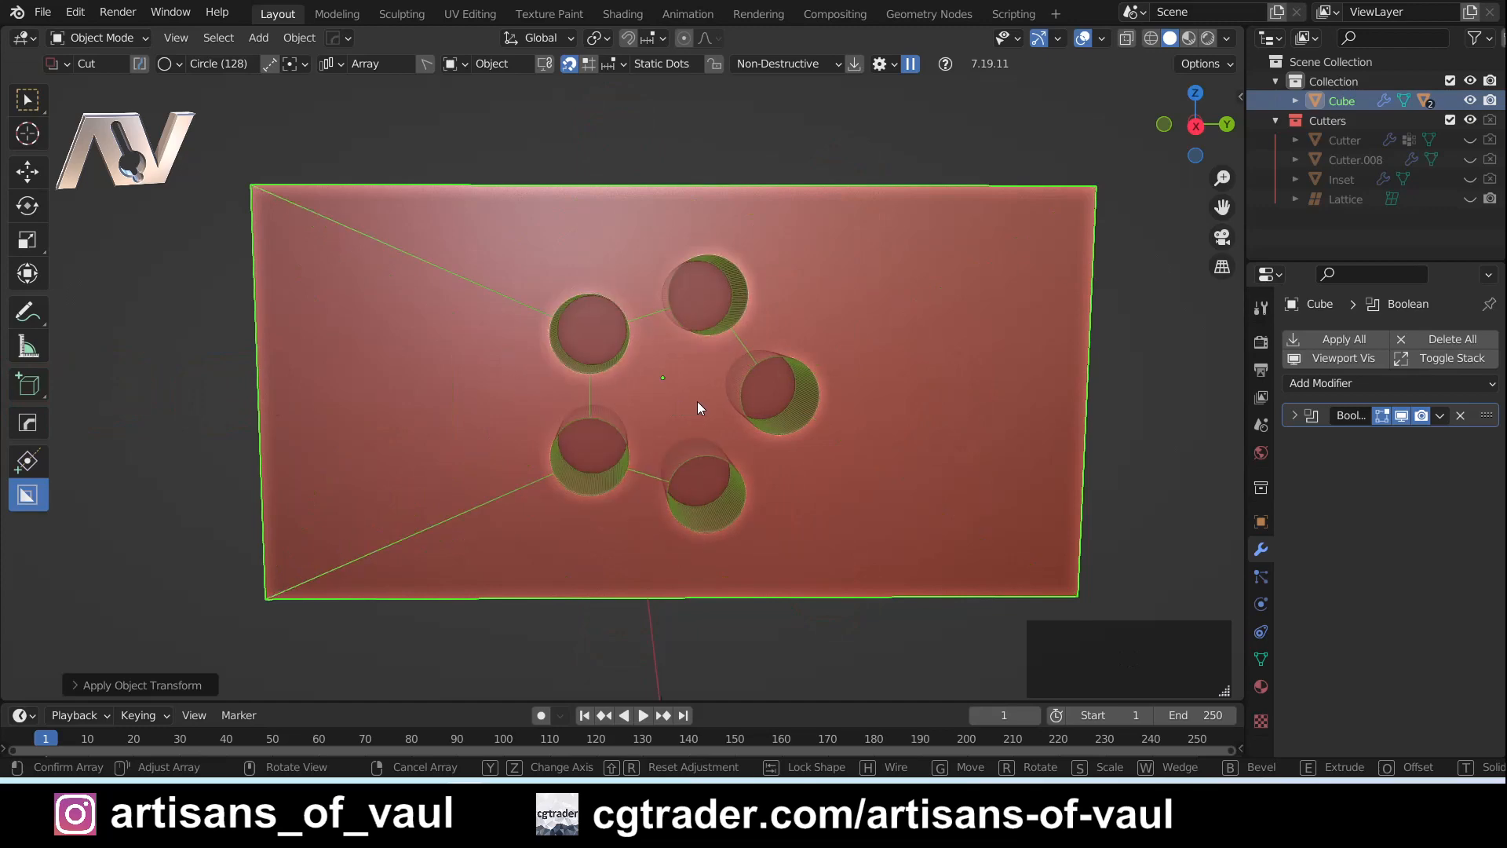
click(714, 404)
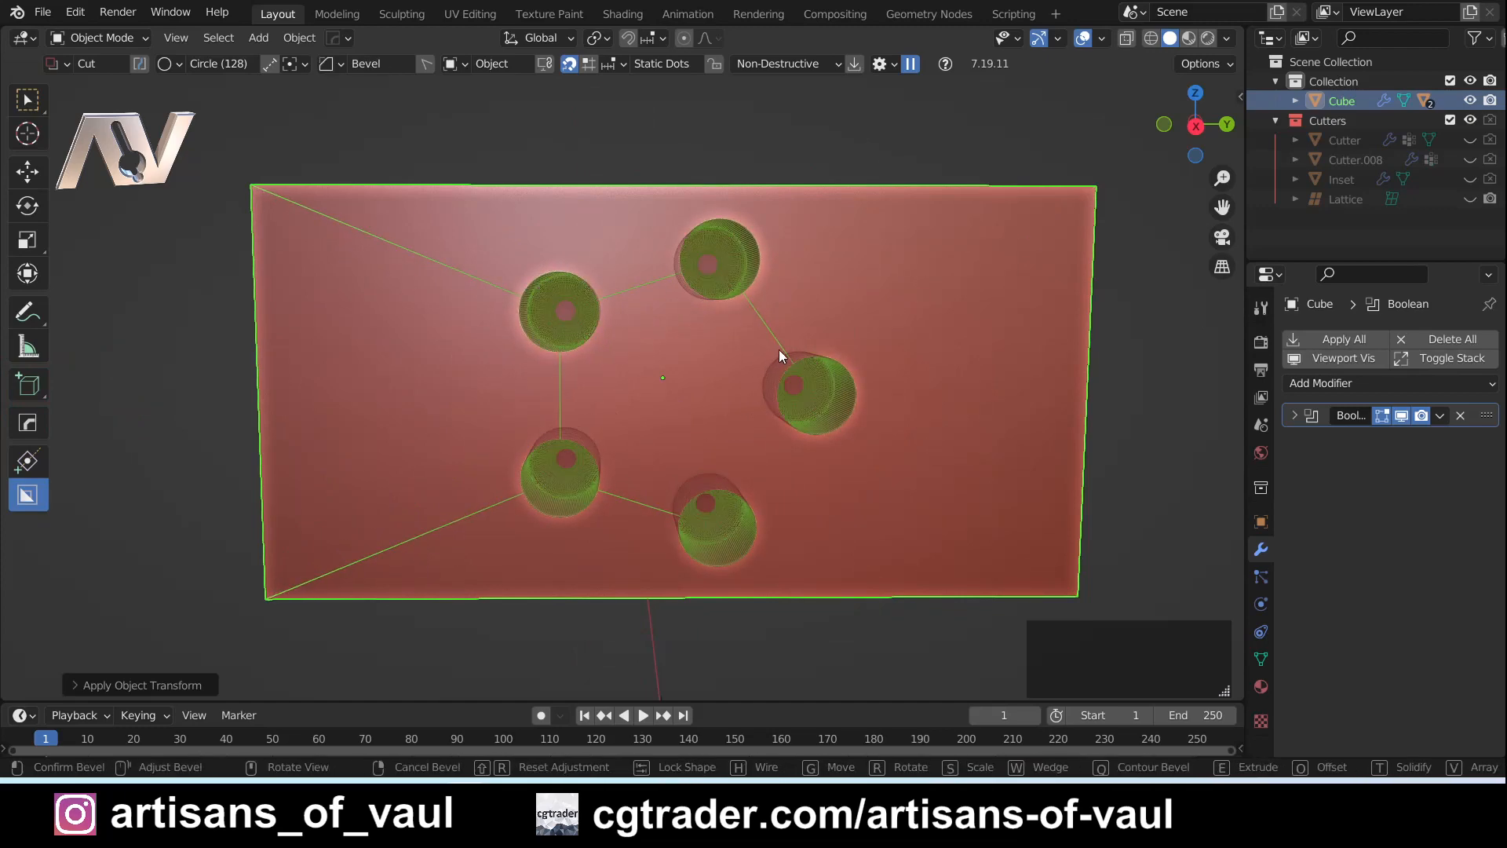
- Bevel the outer rims of the five ringed holes, confirm the cut, and inspect the front face
key(shift)
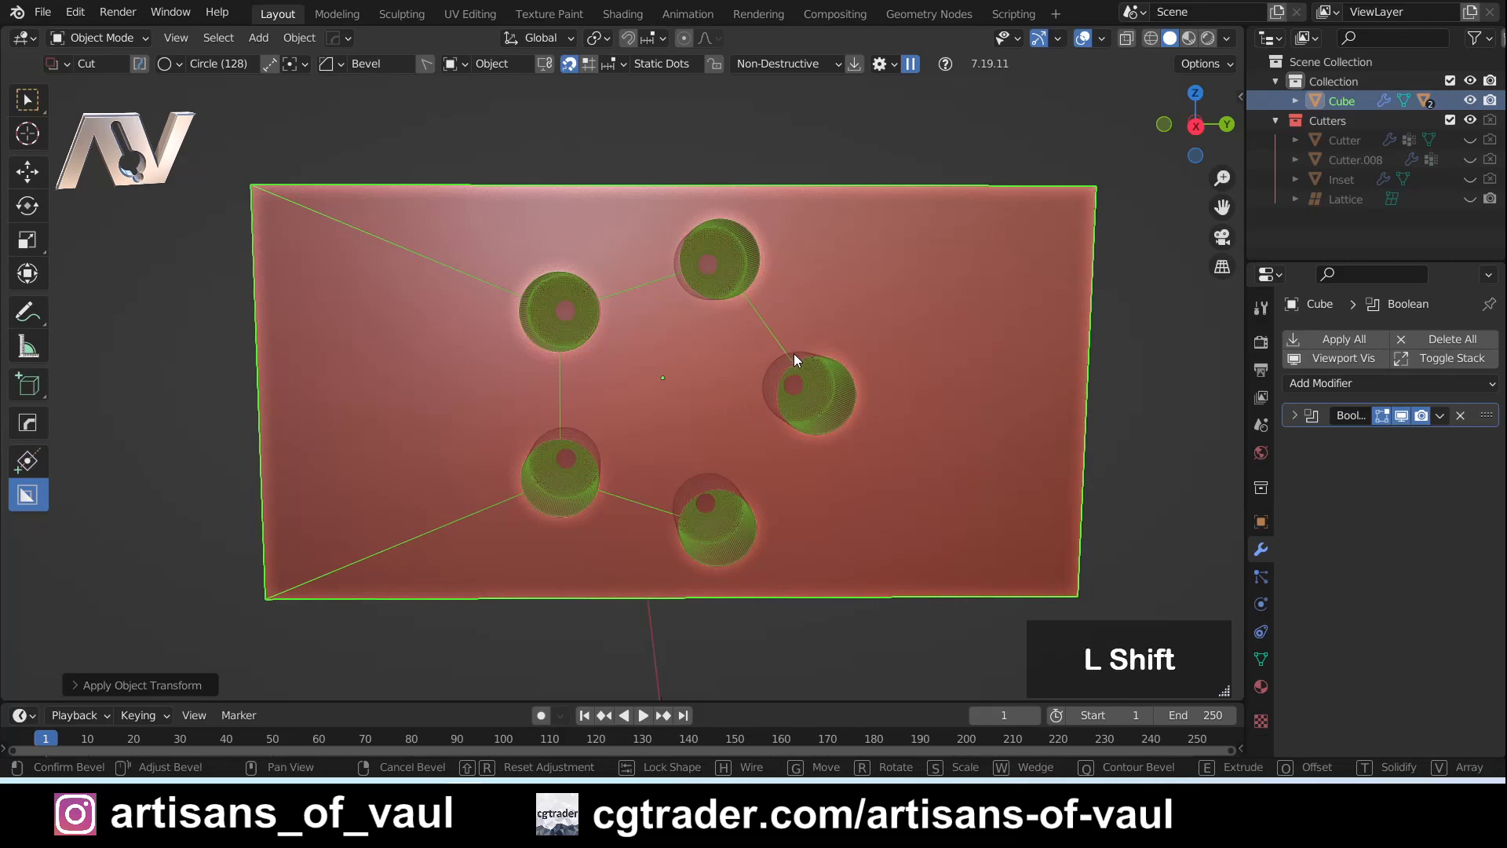
click(766, 351)
middle_drag(616, 350, 677, 390)
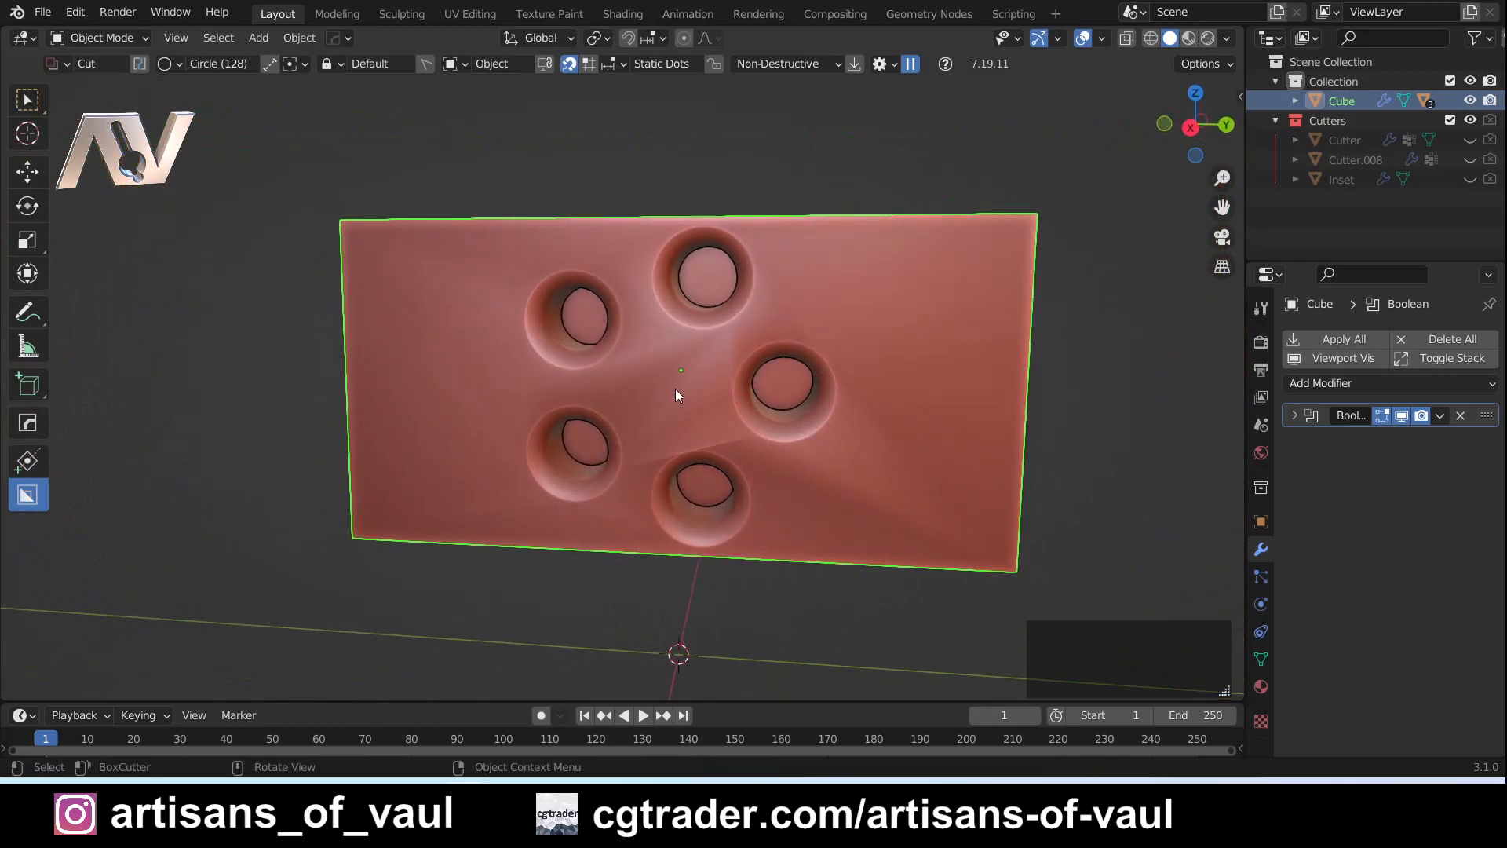
click(1189, 129)
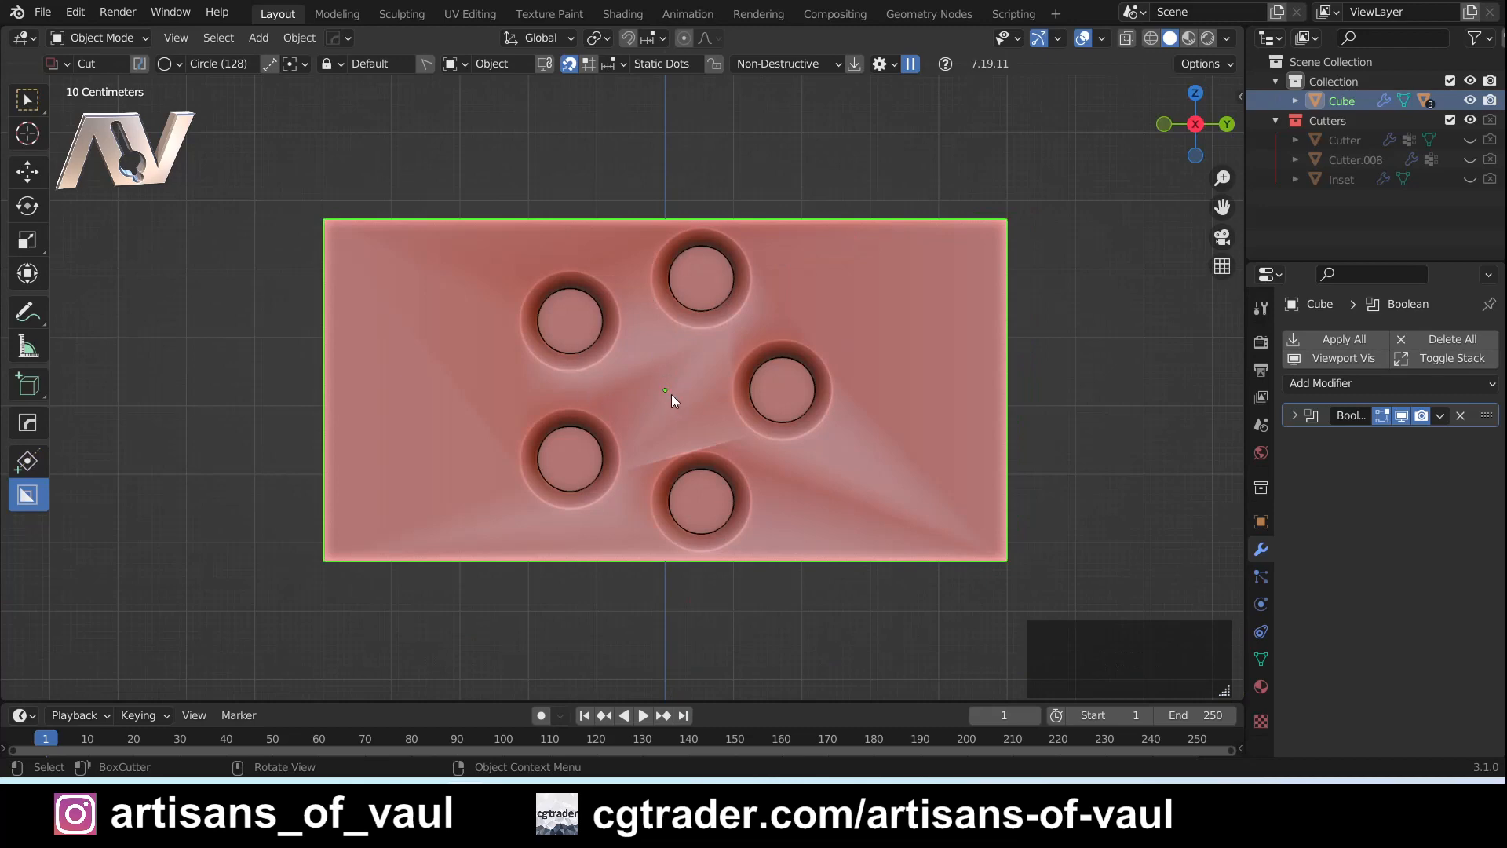
middle_drag(679, 397, 659, 392)
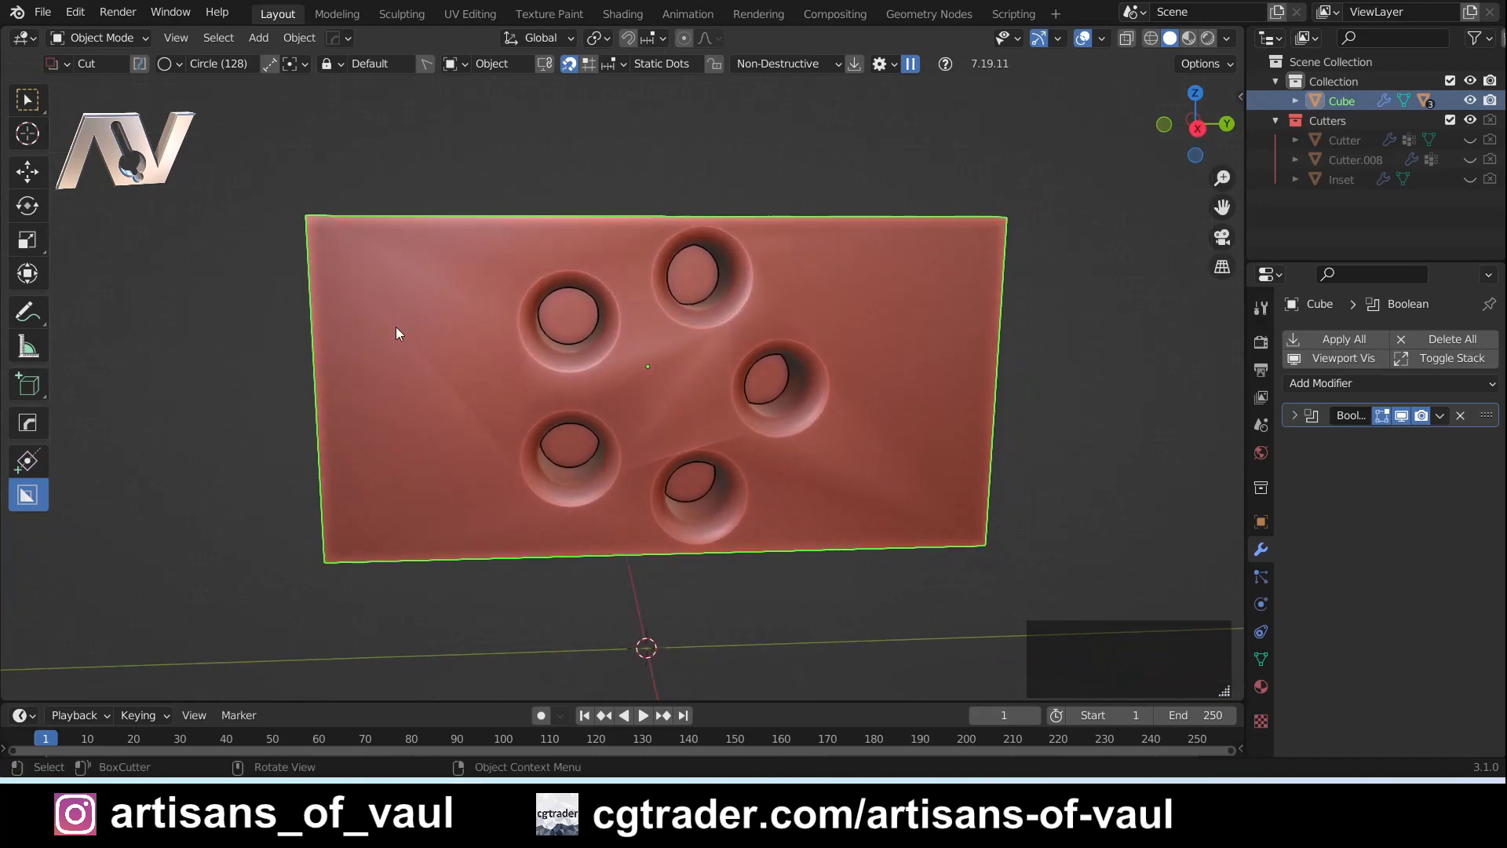
- Select the Boolean cutter of the five-hole ring and rotate it about -17.5 degrees in the view facing the front
key(q)
click(695, 383)
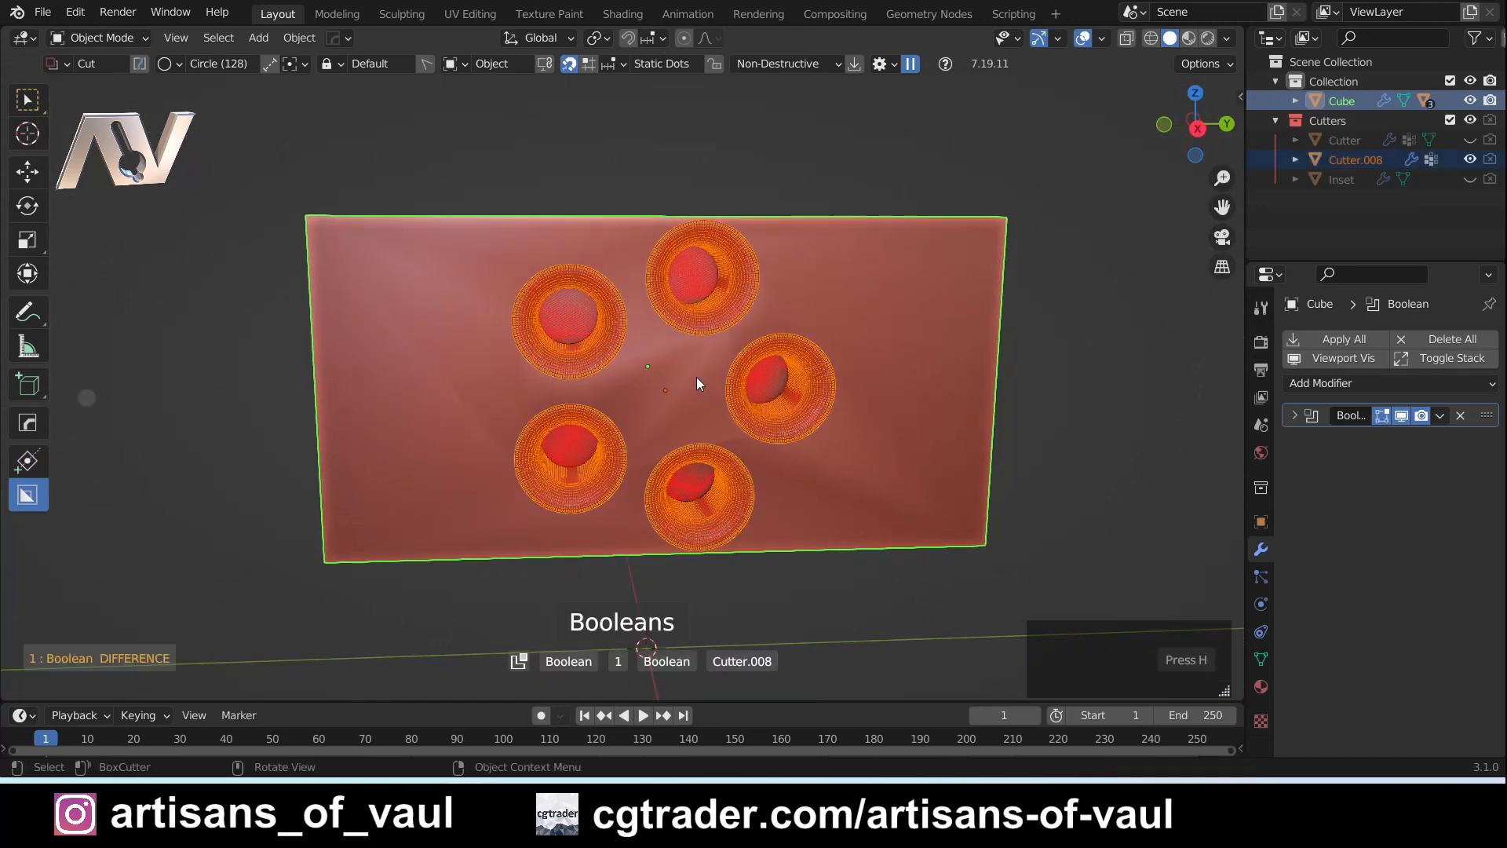
click(1198, 127)
key(r)
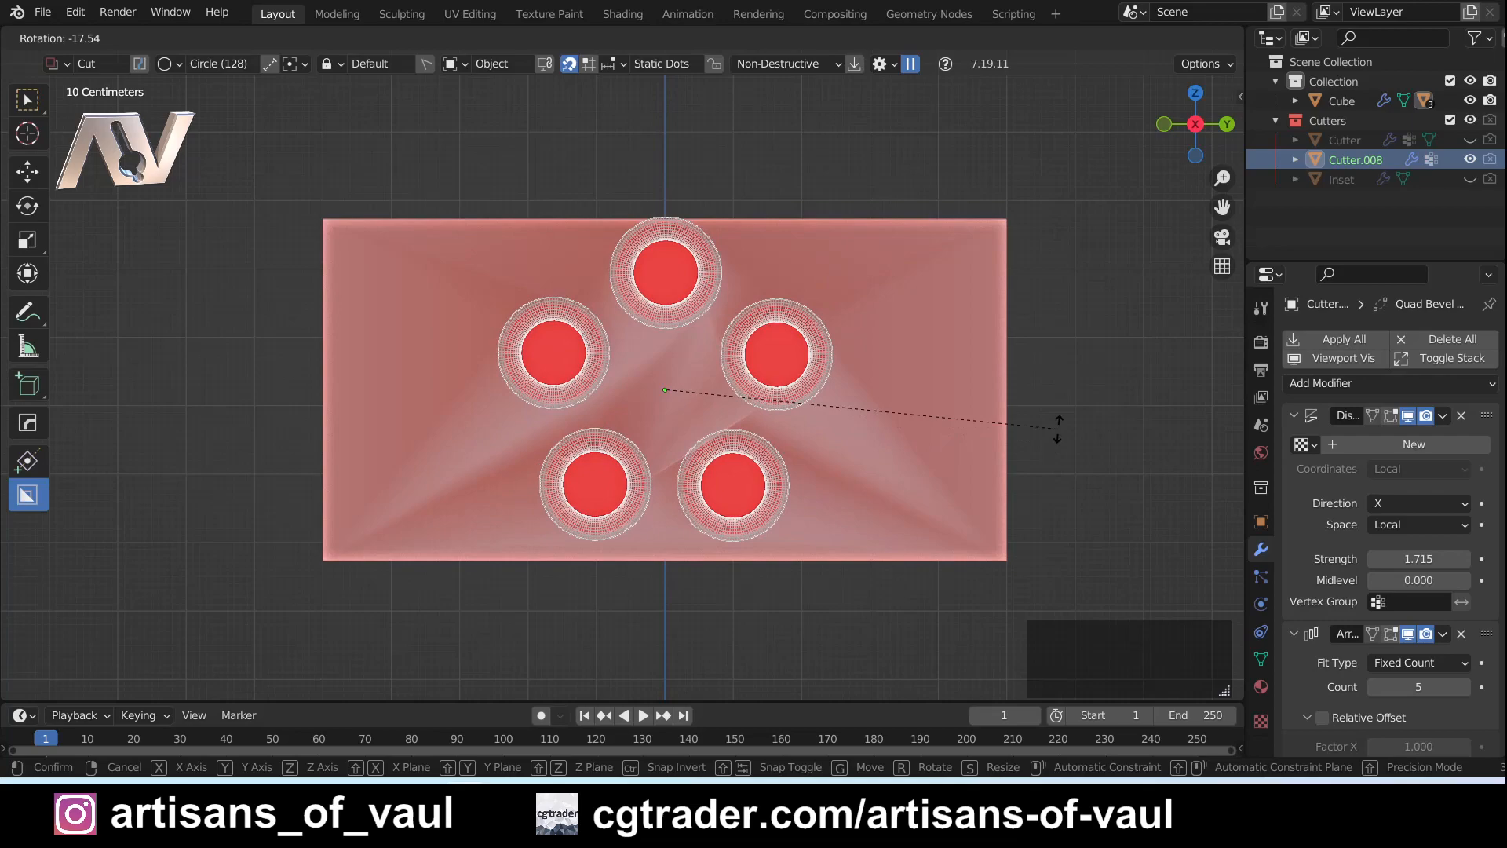
click(1127, 407)
- Scale the ring's Boolean cutter and check its fit on the cuboid from an angled view
key(s)
click(1085, 404)
middle_drag(784, 399, 793, 429)
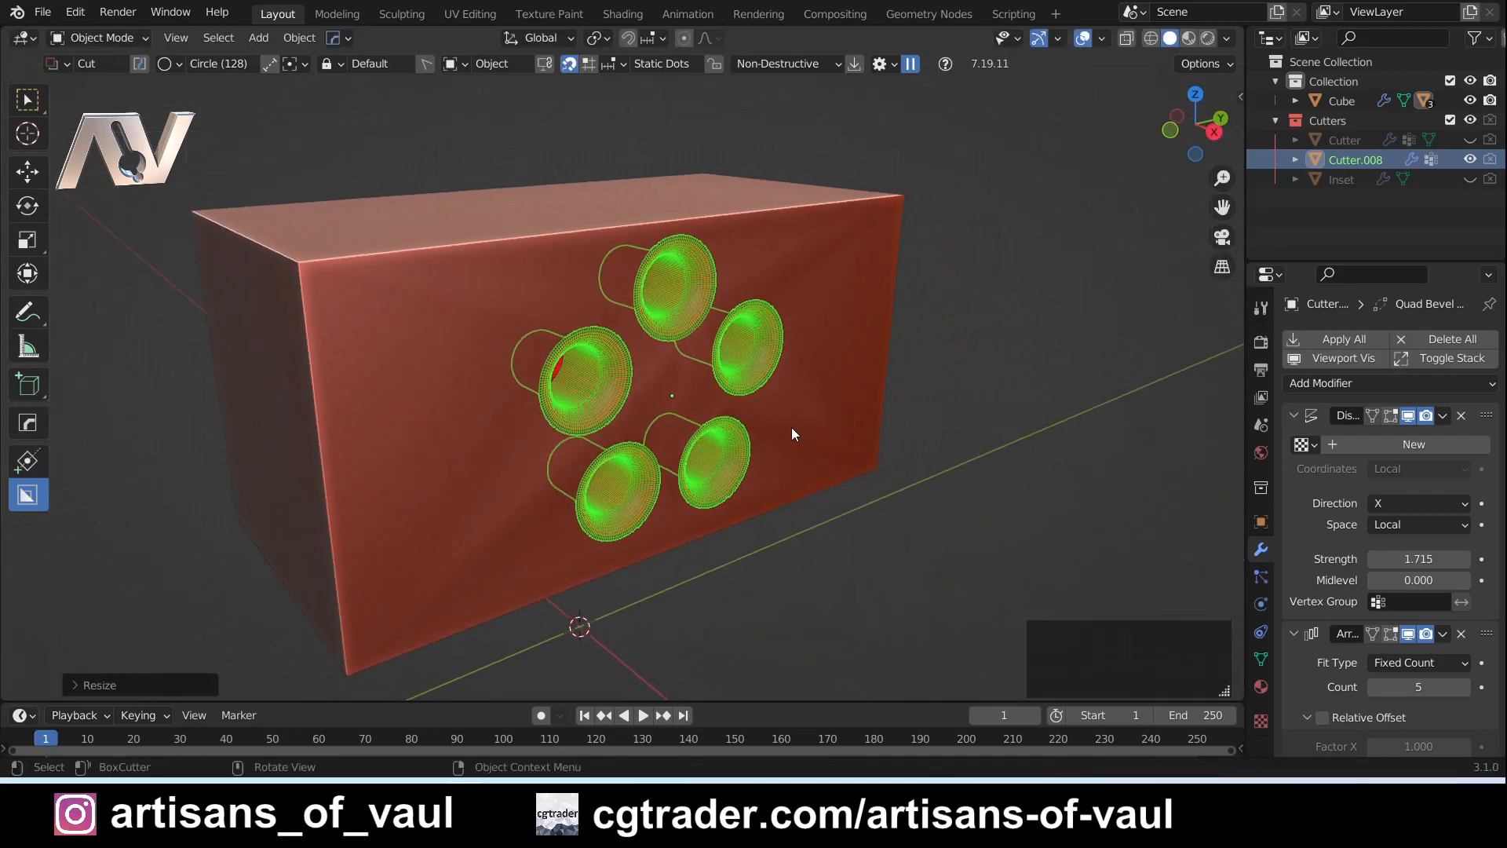
- Hide the five-hole ring's cutter, return to the cuboid, and inspect the holes in its front face
click(893, 414)
click(732, 365)
middle_drag(908, 539, 754, 411)
key(Tab)
click(728, 430)
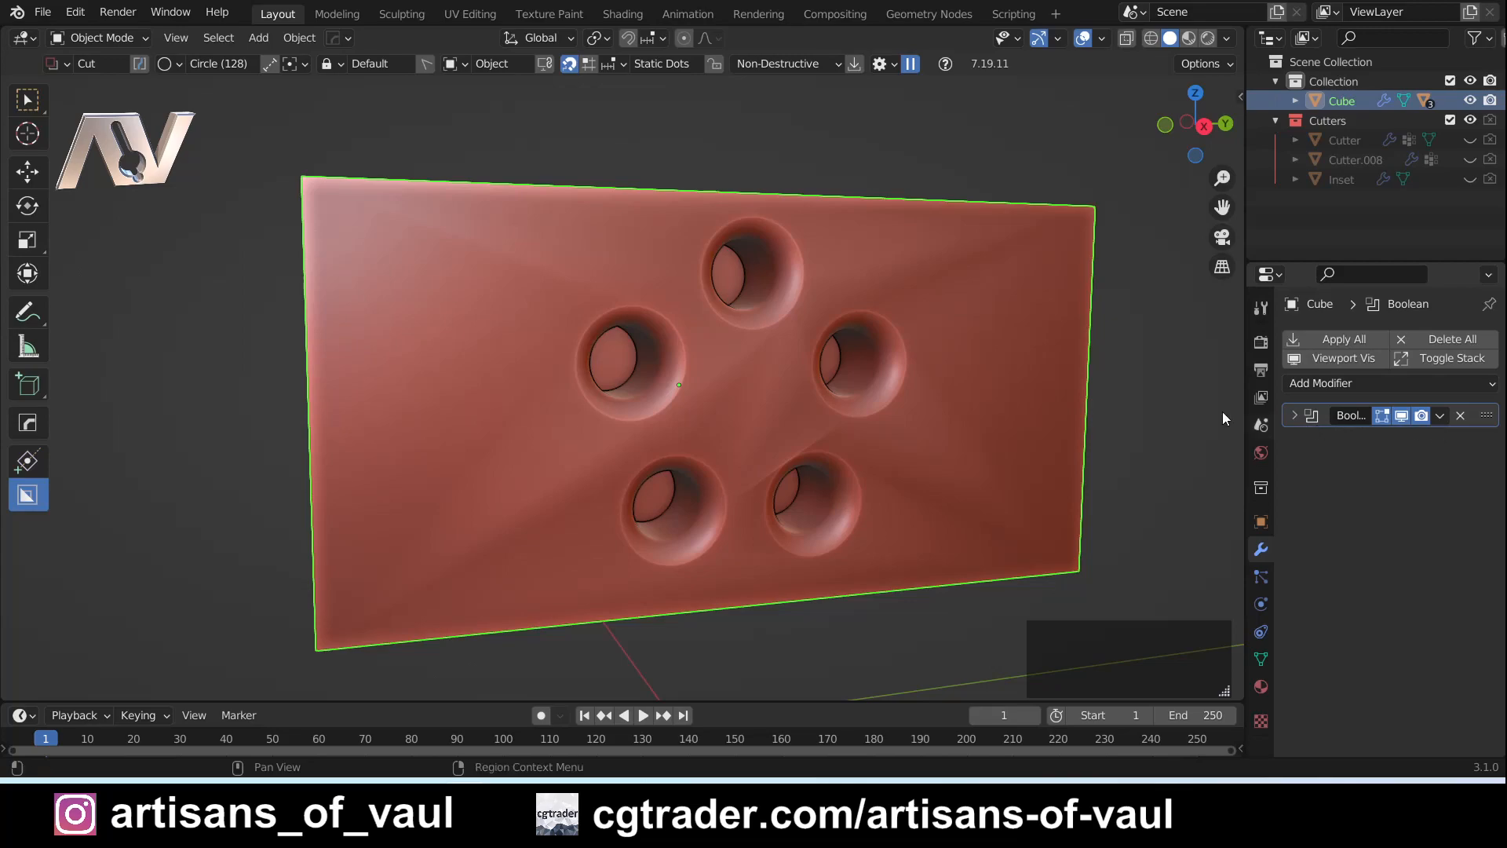
middle_drag(714, 455, 690, 398)
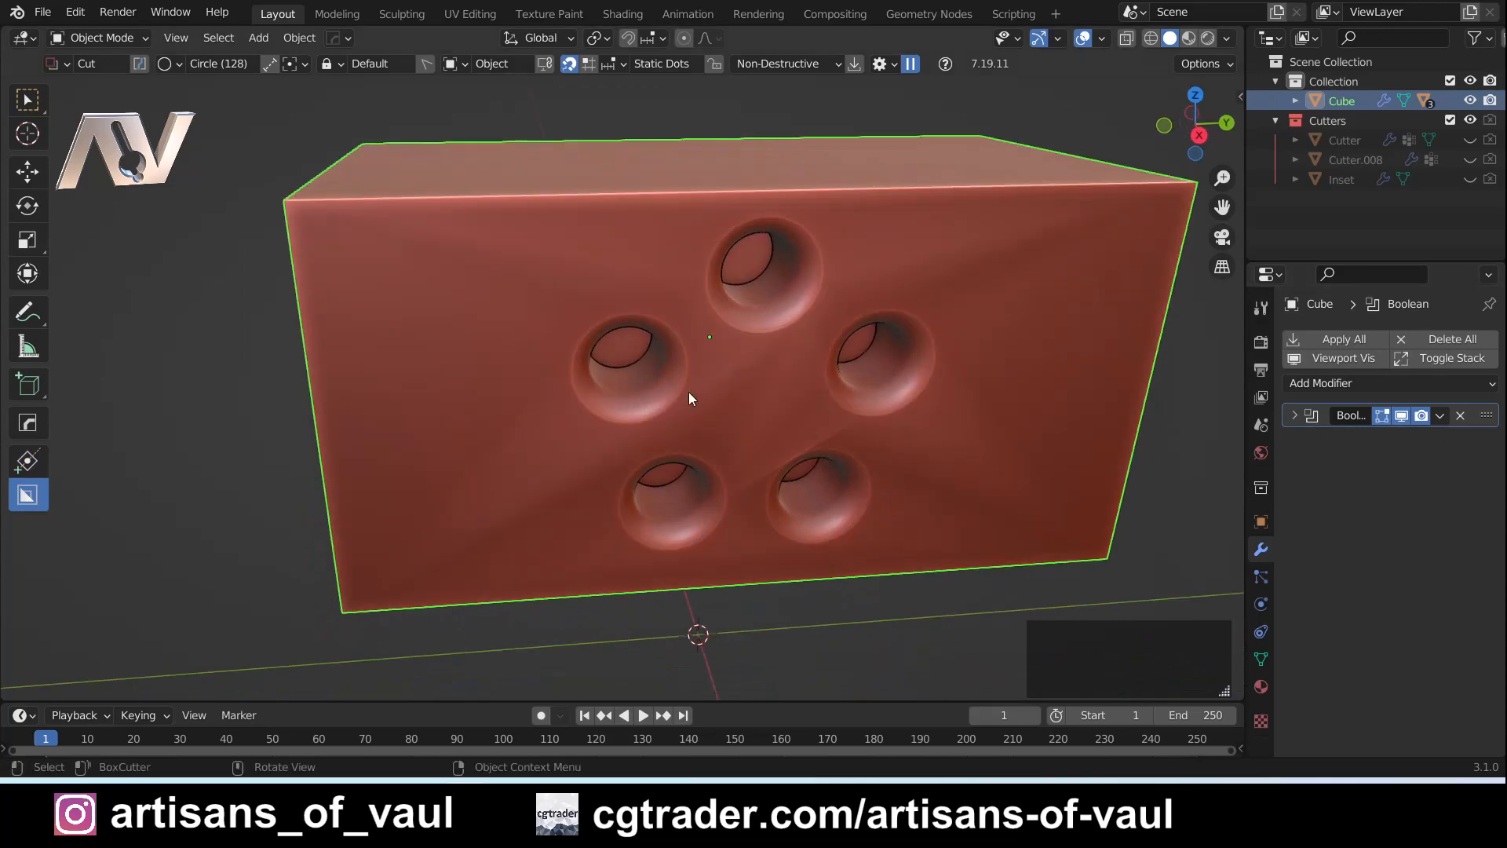
- Undo the five-hole ring cut and set the BoxCutter shape to Box
key(ctrl+z)
key(ctrl+z)
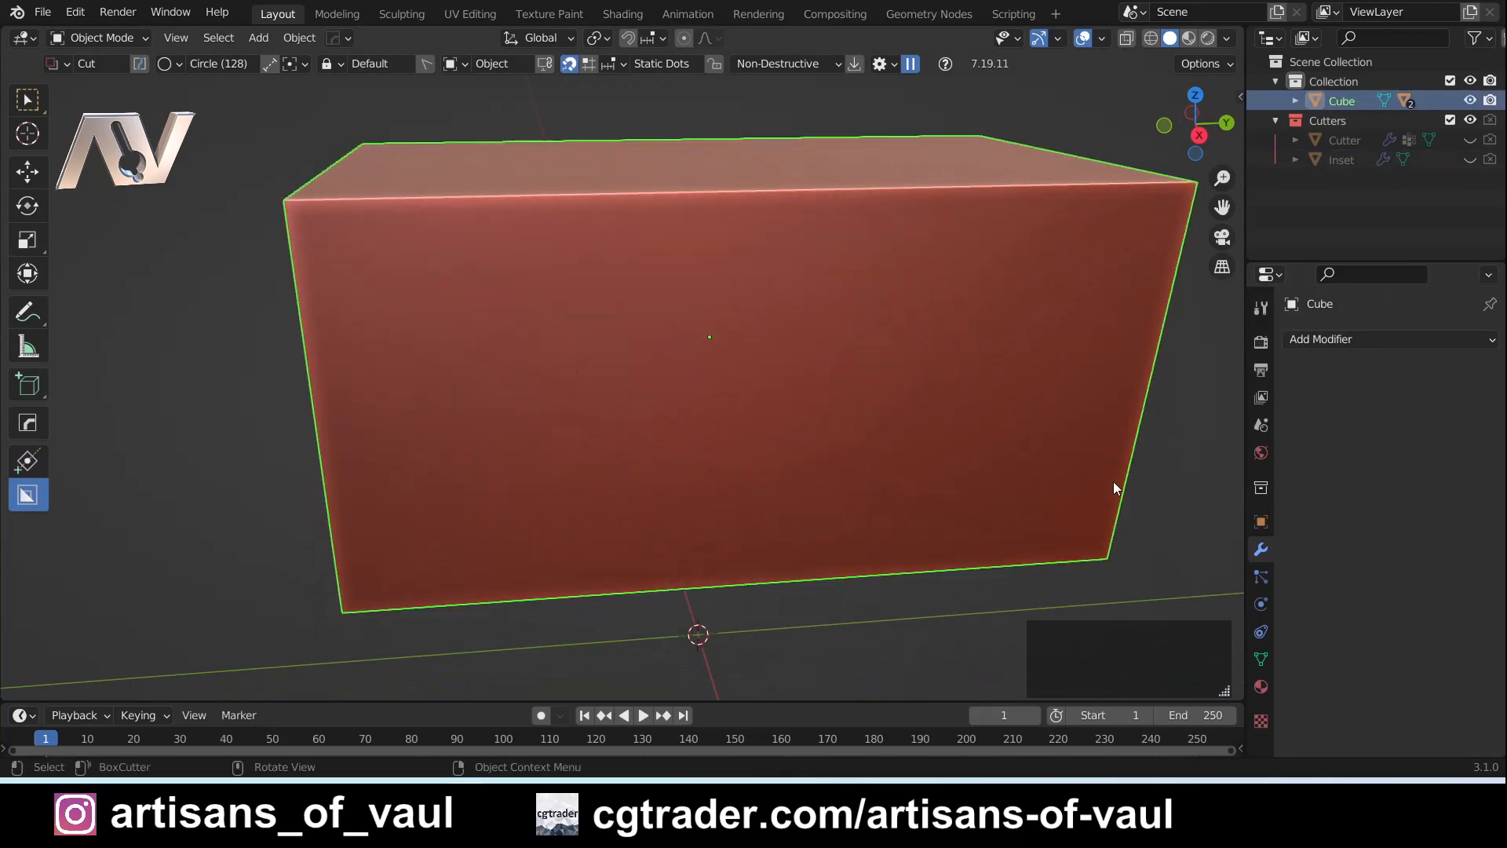
click(170, 64)
click(118, 104)
- Draw a rectangular box cut near the middle of the cuboid's front face, extrude it inward, and lock the shape
middle_drag(738, 407, 632, 383)
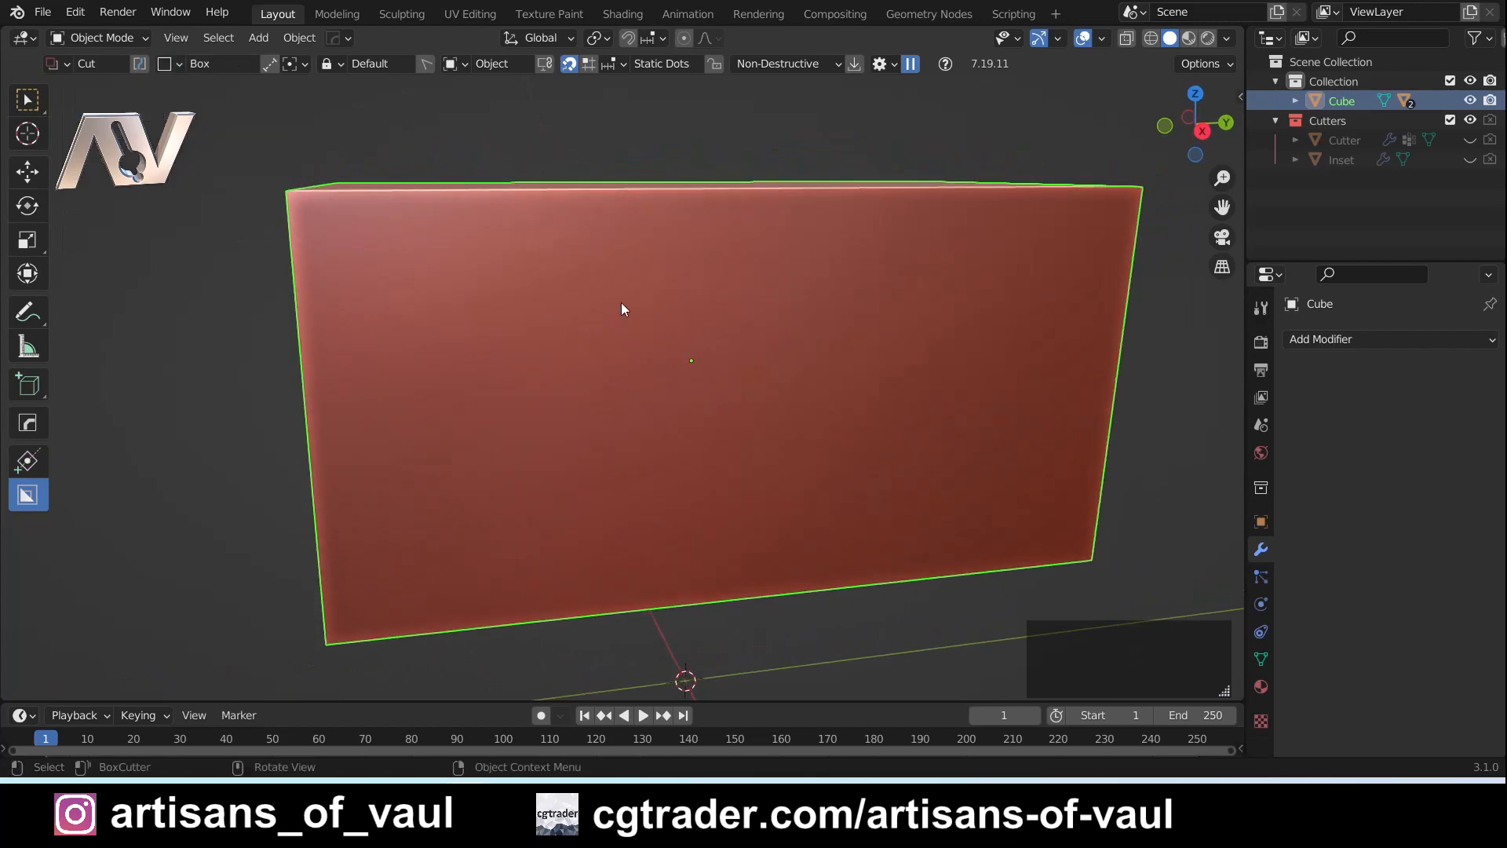
shift+middle_drag(615, 299, 619, 331)
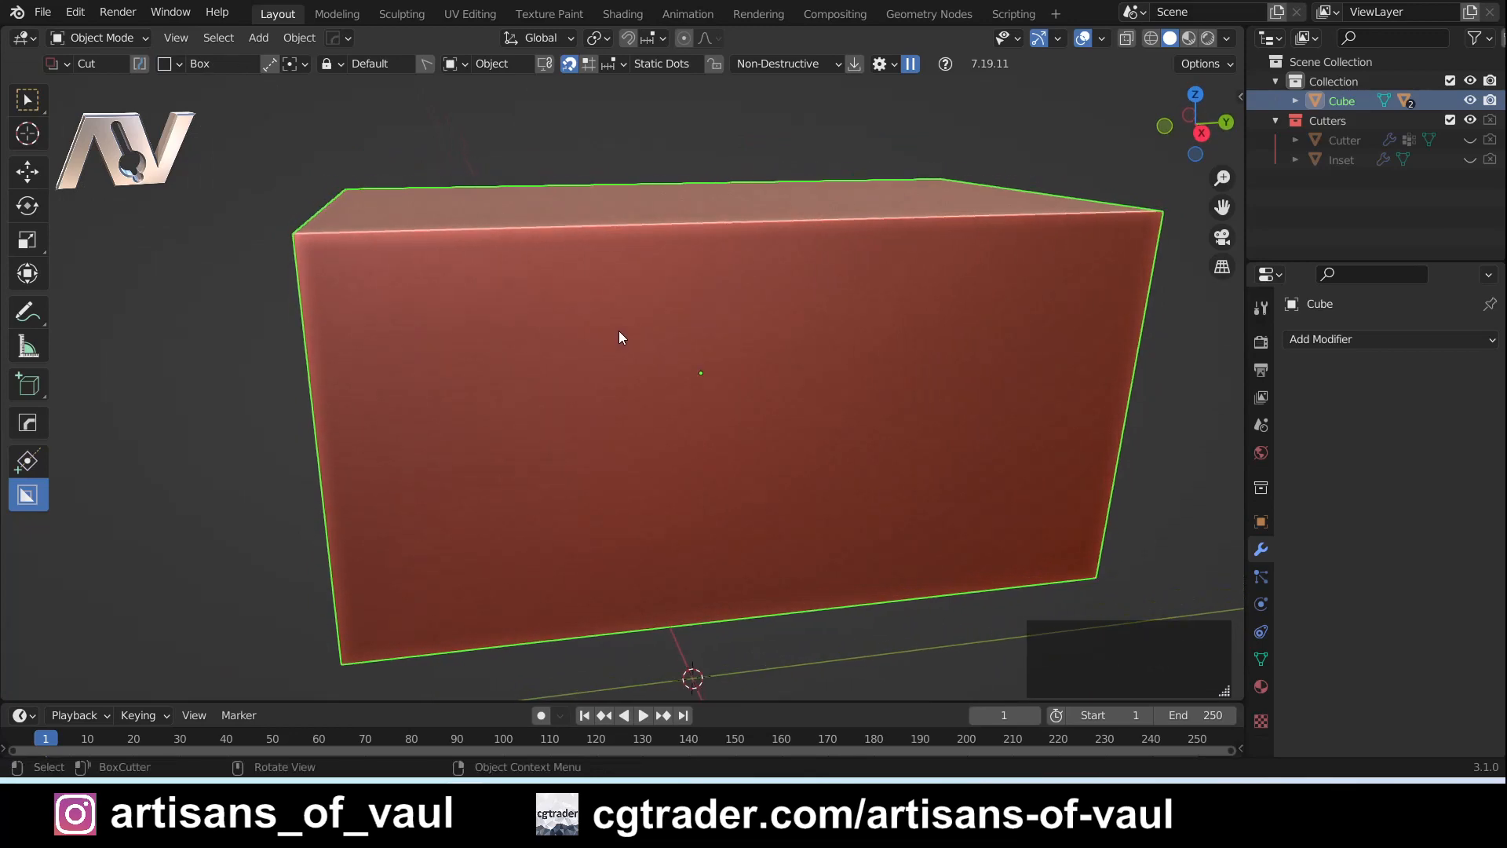
mouse_move(613, 321)
shift+middle_down()
mouse_move(727, 356)
mouse_move(693, 327)
mouse_move(638, 327)
shift+middle_up()
mouse_move(637, 311)
mouse_down()
mouse_move(714, 381)
mouse_move(910, 497)
mouse_up()
key(Tab)
middle_drag(883, 523, 823, 466)
mouse_move(822, 466)
shift+middle_down()
mouse_move(713, 460)
mouse_move(816, 453)
shift+middle_up()
scroll(769, 448, up, 2)
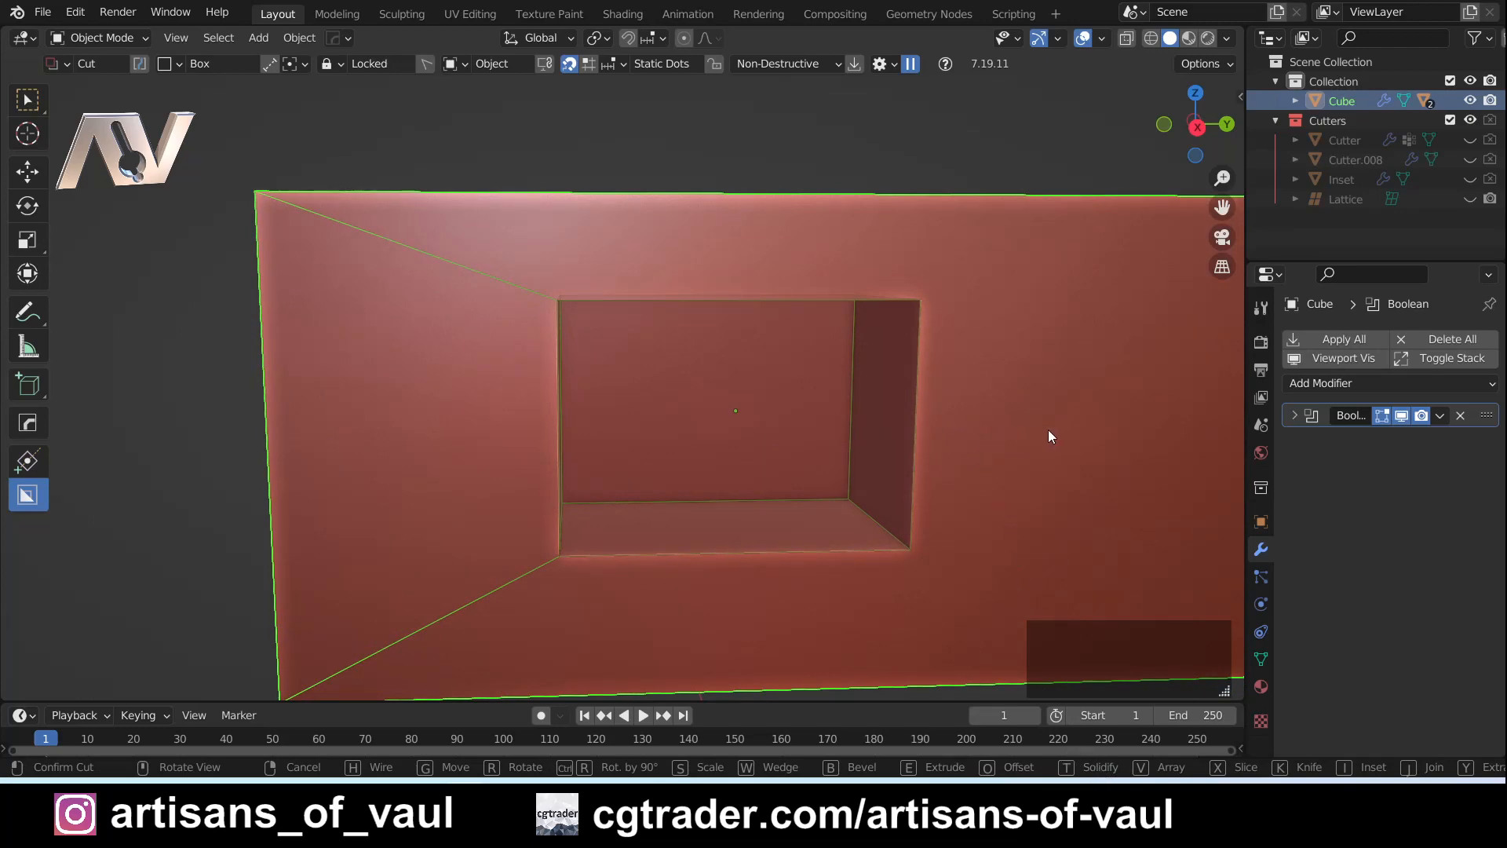
- Solidify the locked box cut into a rectangular channel around a central block, adjust its thickness, and confirm the cut
key(t)
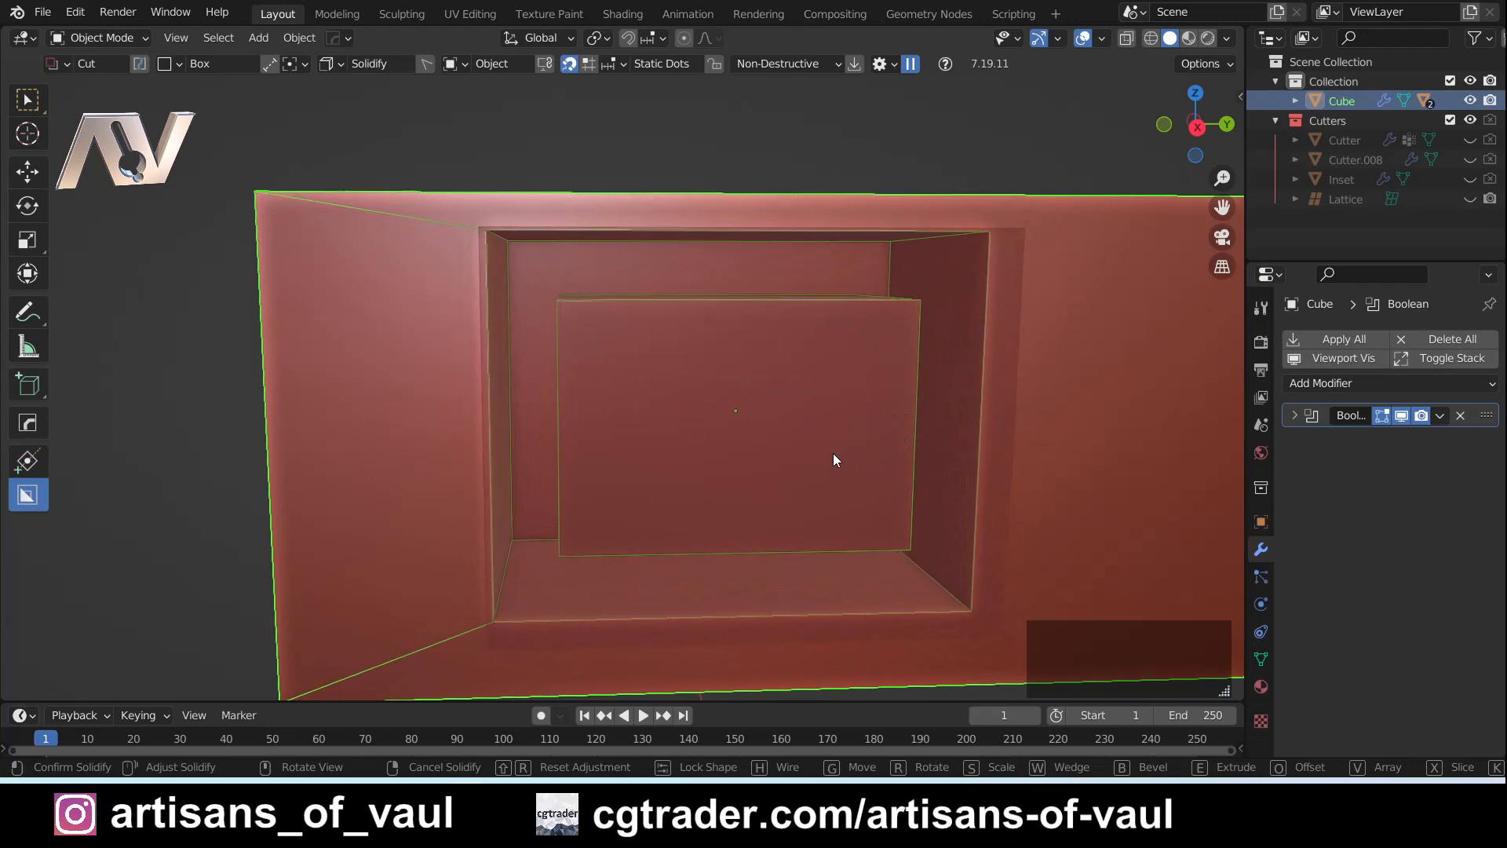
mouse_move(755, 491)
middle_down()
mouse_move(730, 518)
mouse_move(788, 464)
mouse_move(760, 518)
middle_up()
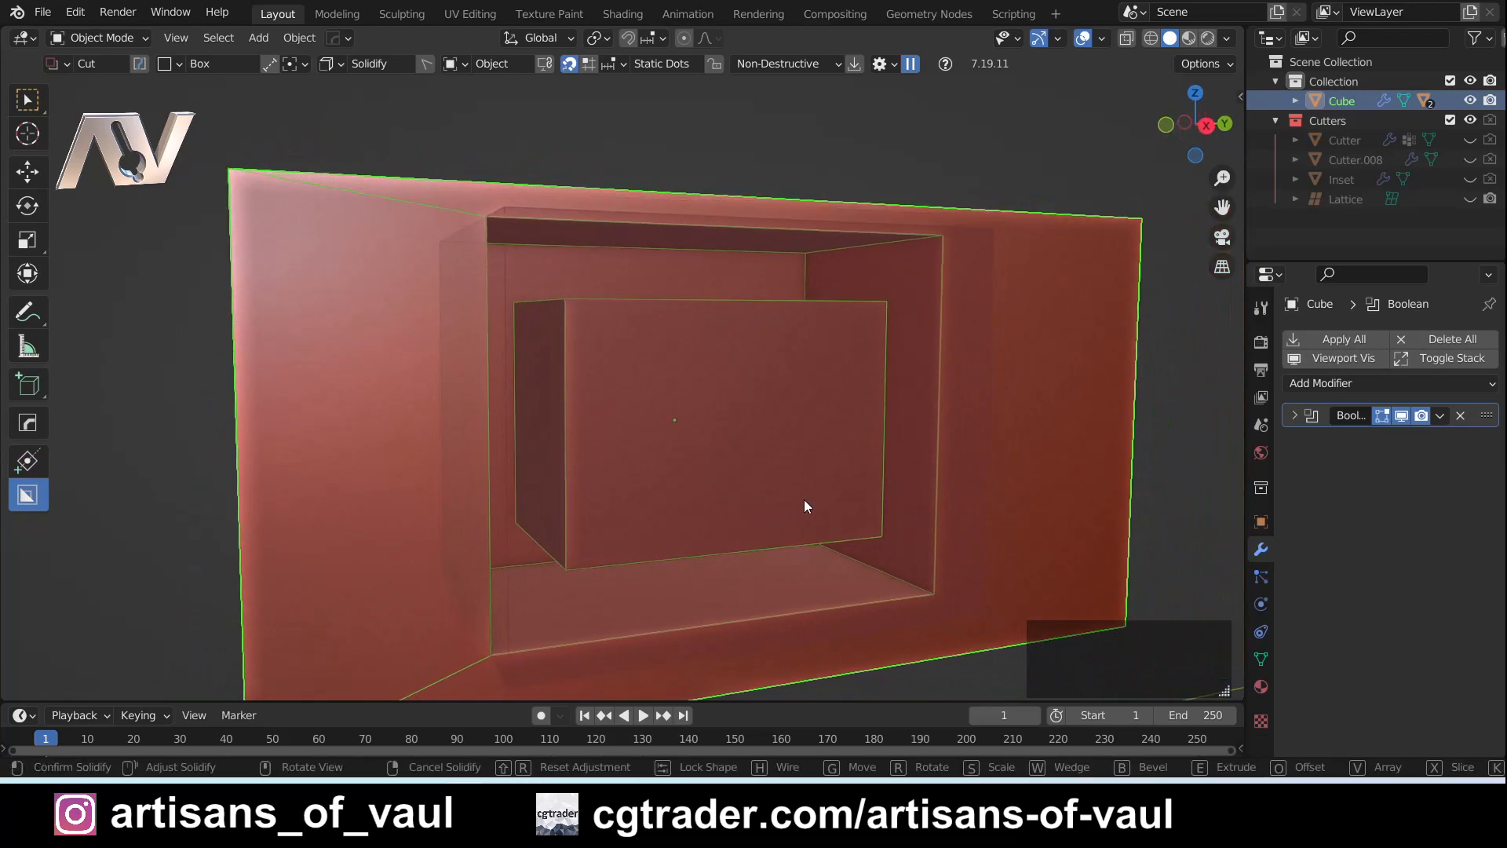
mouse_move(851, 473)
middle_down()
mouse_move(700, 503)
mouse_move(790, 474)
mouse_move(837, 474)
mouse_move(834, 494)
middle_up()
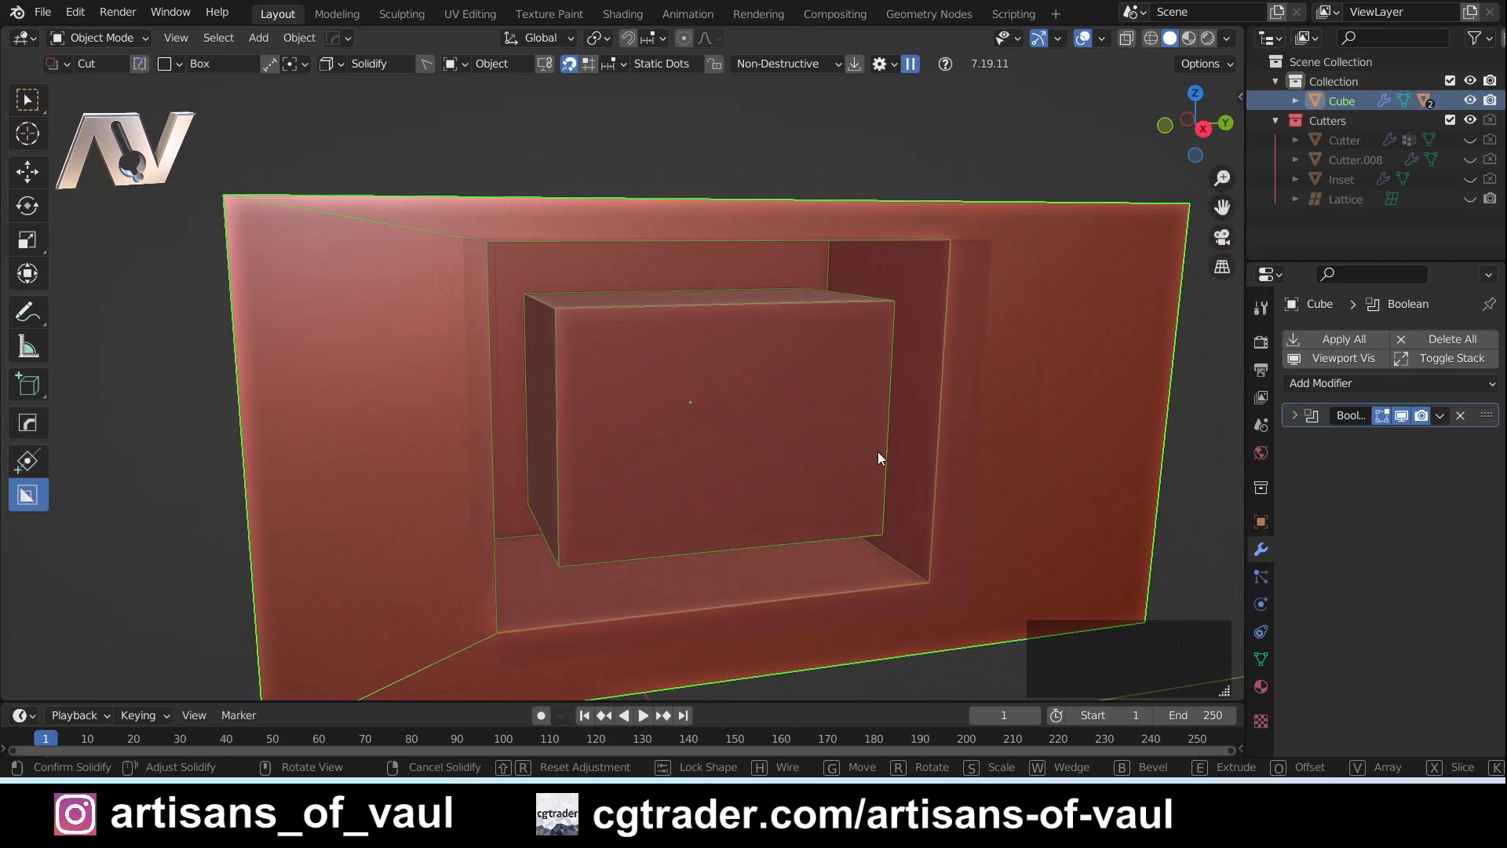
click(846, 455)
middle_drag(846, 456, 784, 403)
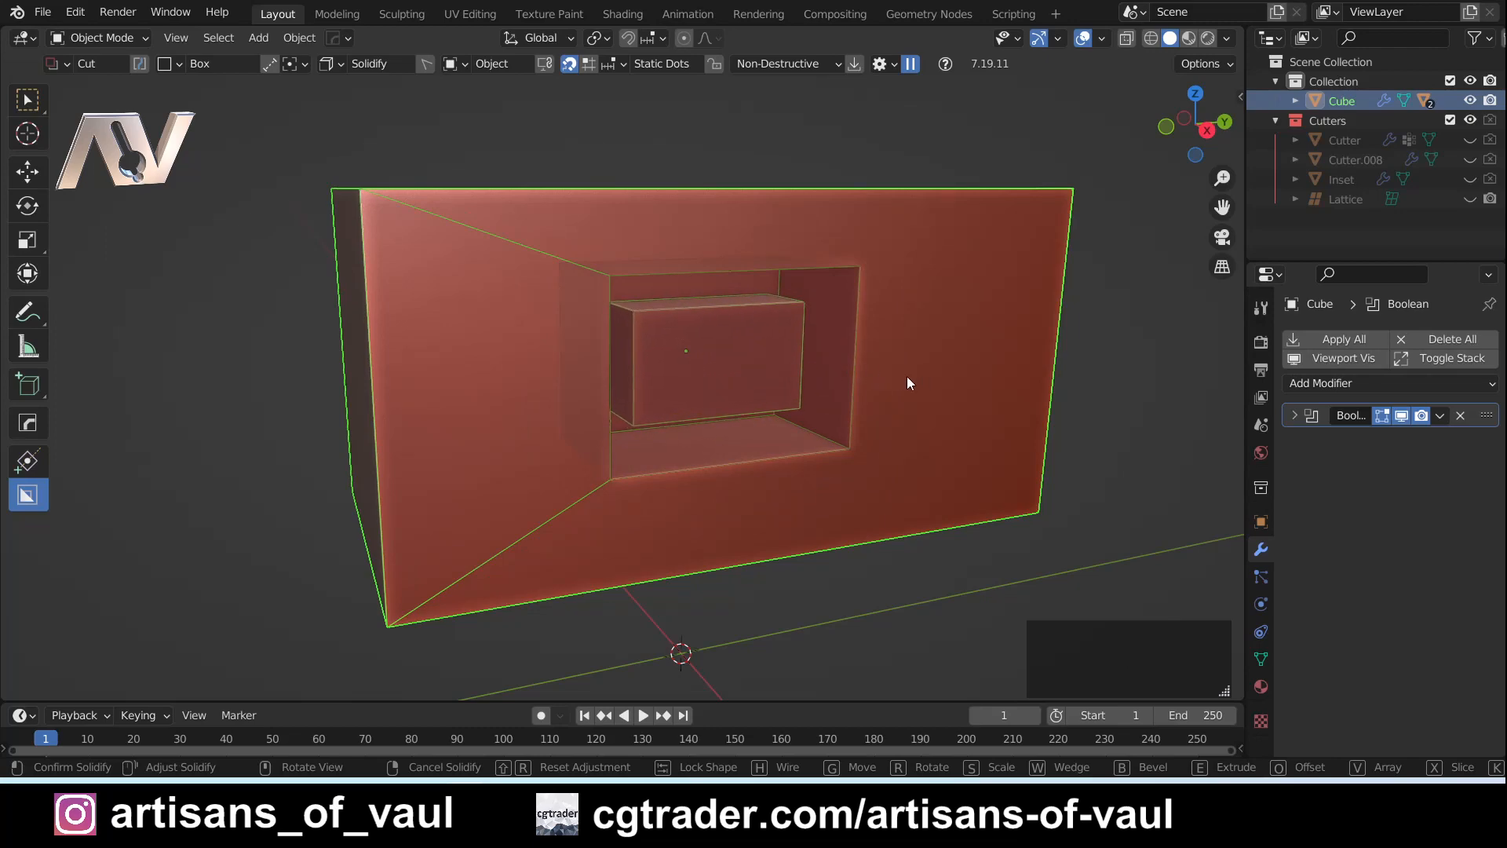
key(t)
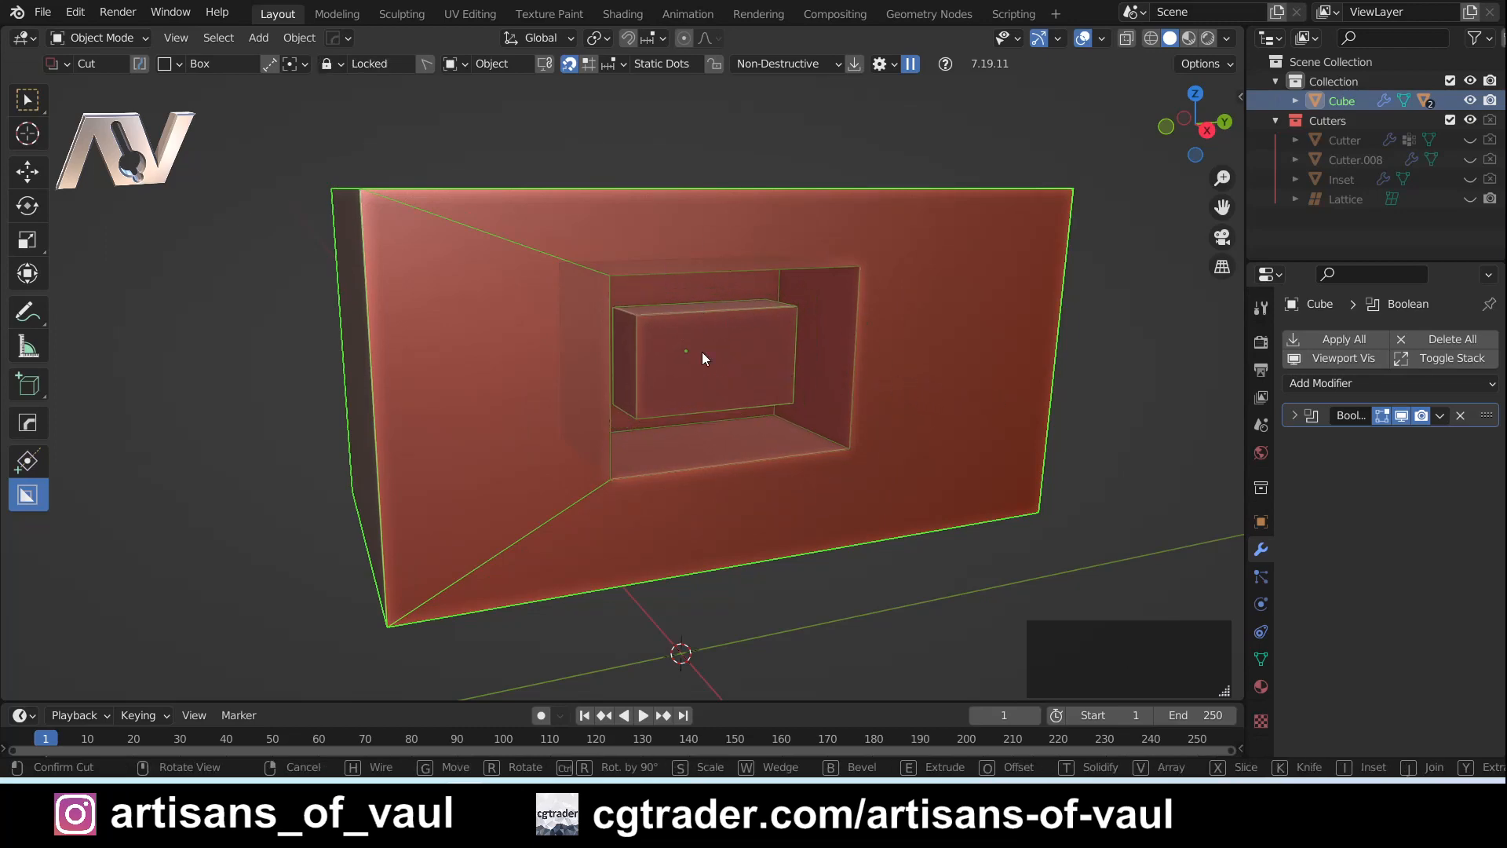
click(921, 342)
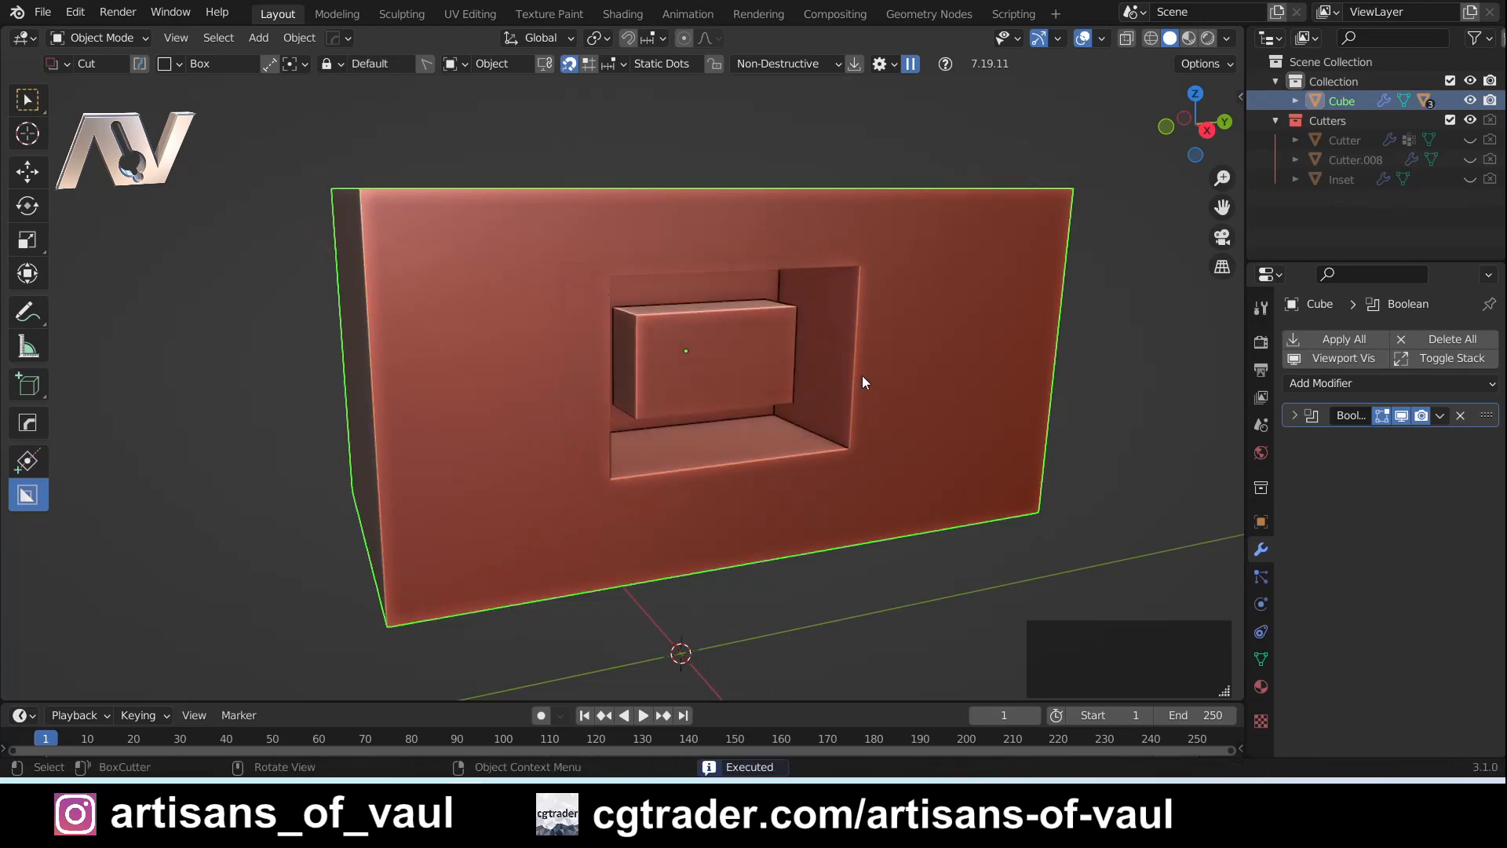
- Bring up the channel's Boolean cutter, set its Solidify thickness to 0.5 m, and delete that Solidify modifier
key(q)
click(881, 376)
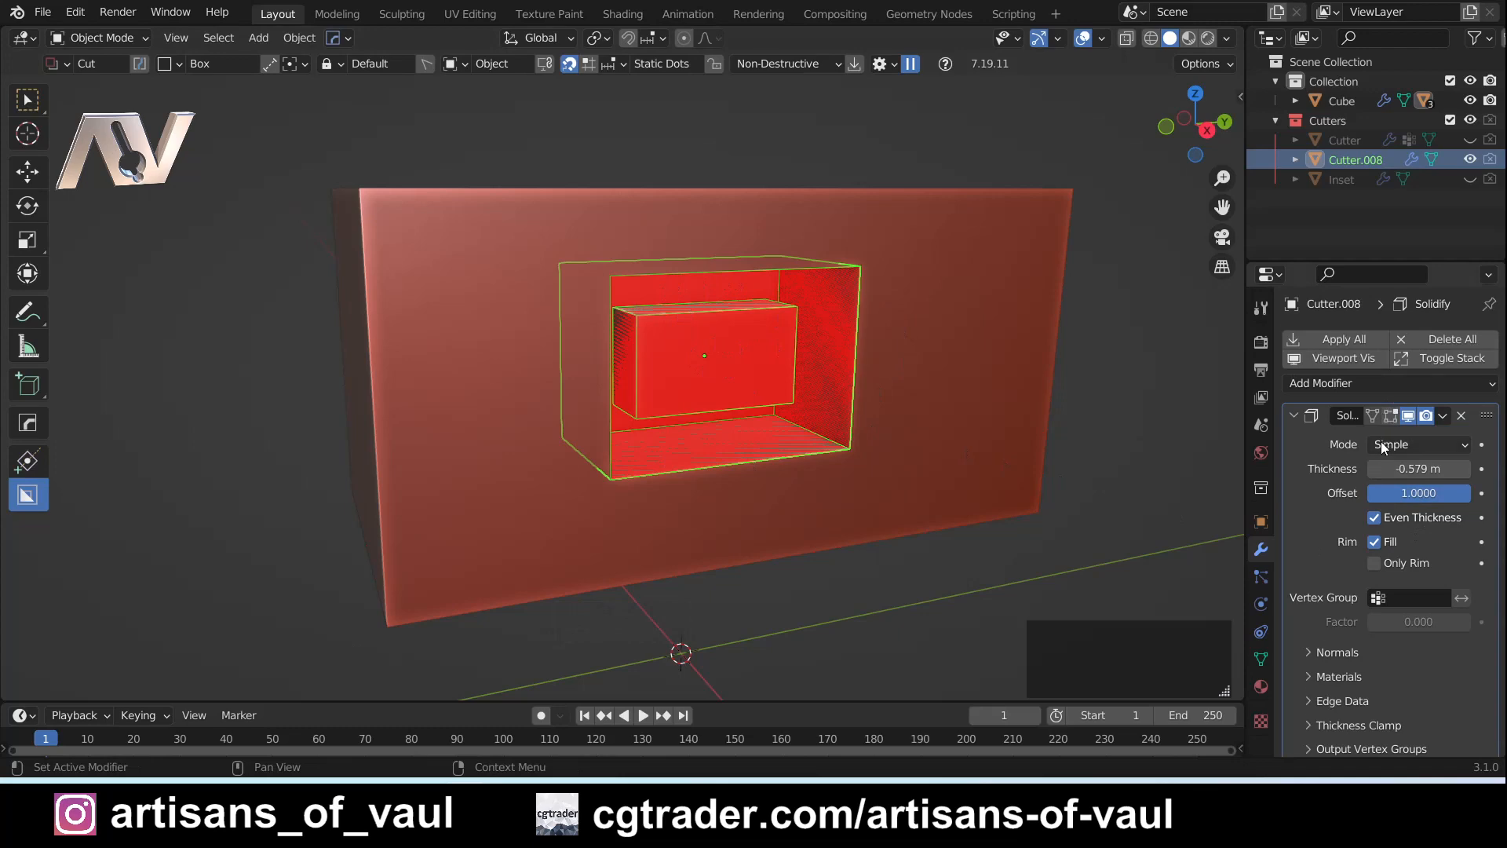
scroll(1381, 441, down, 1)
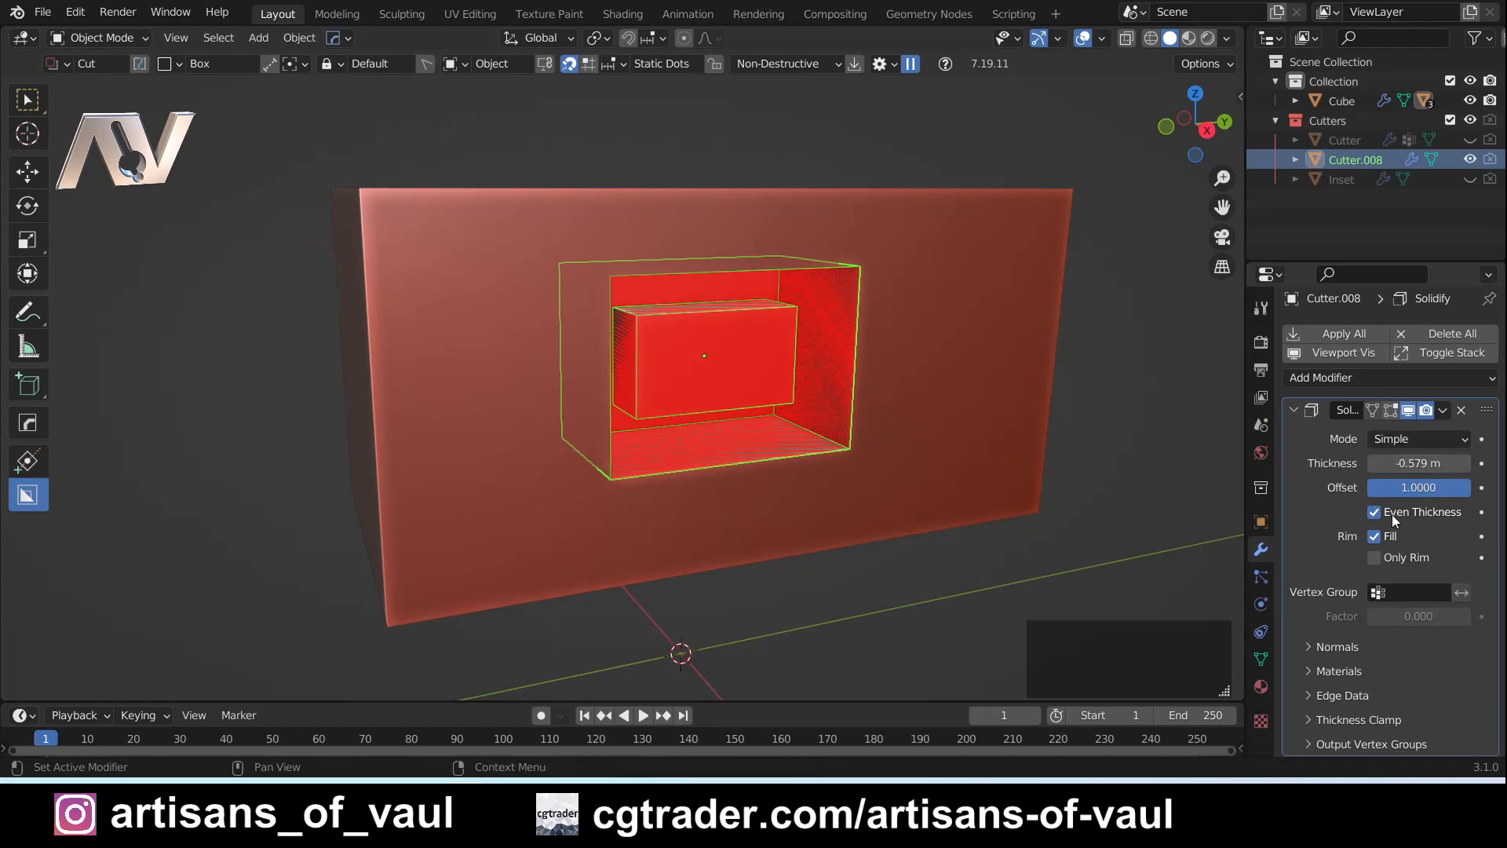
mouse_move(1412, 463)
mouse_down()
mouse_move(1440, 463)
mouse_move(1422, 463)
mouse_up()
click(1423, 463)
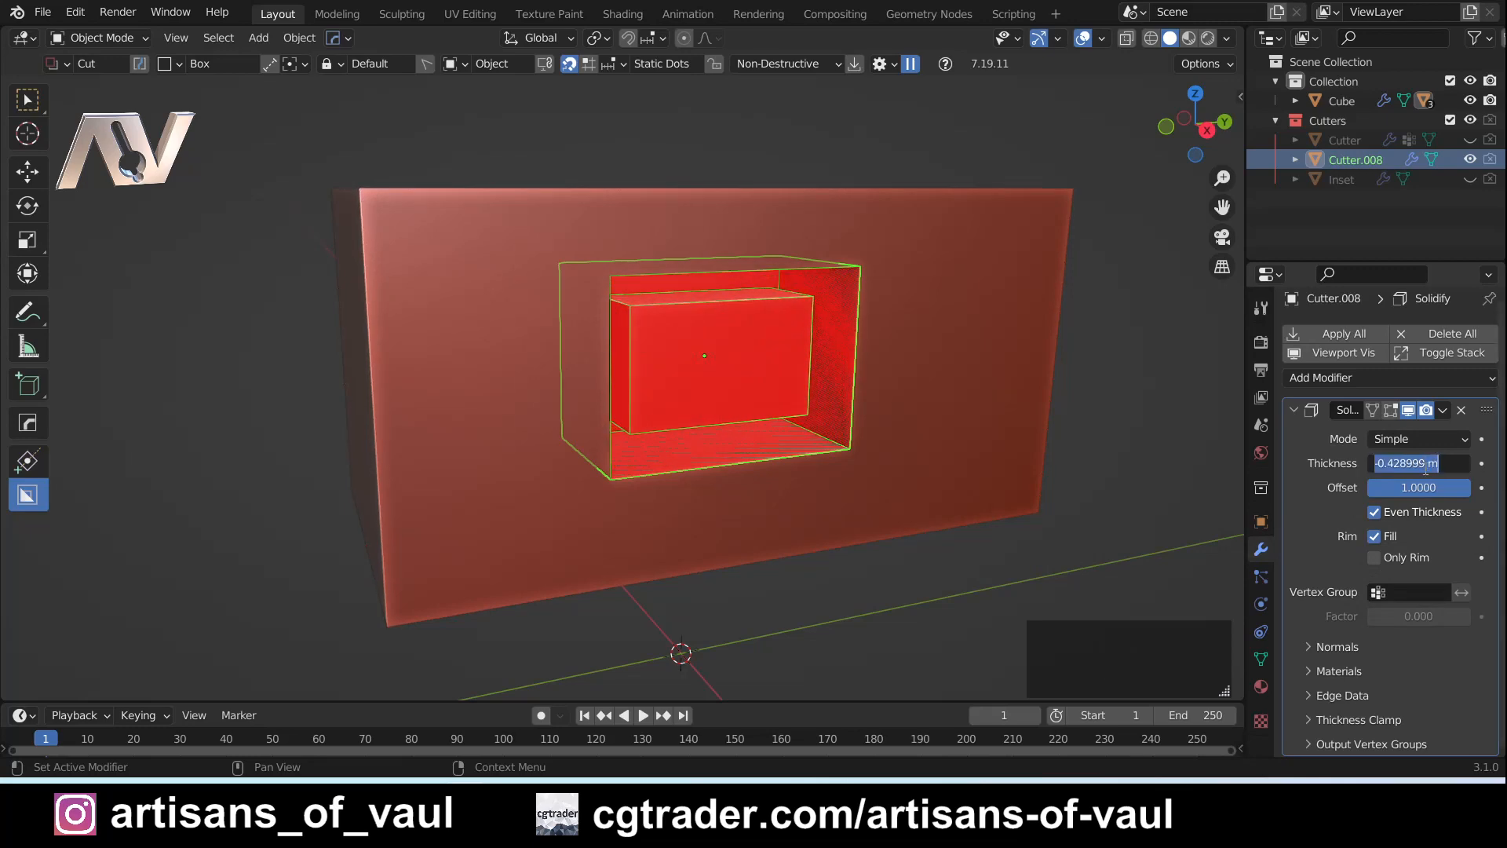
text(0.5)
key(Return)
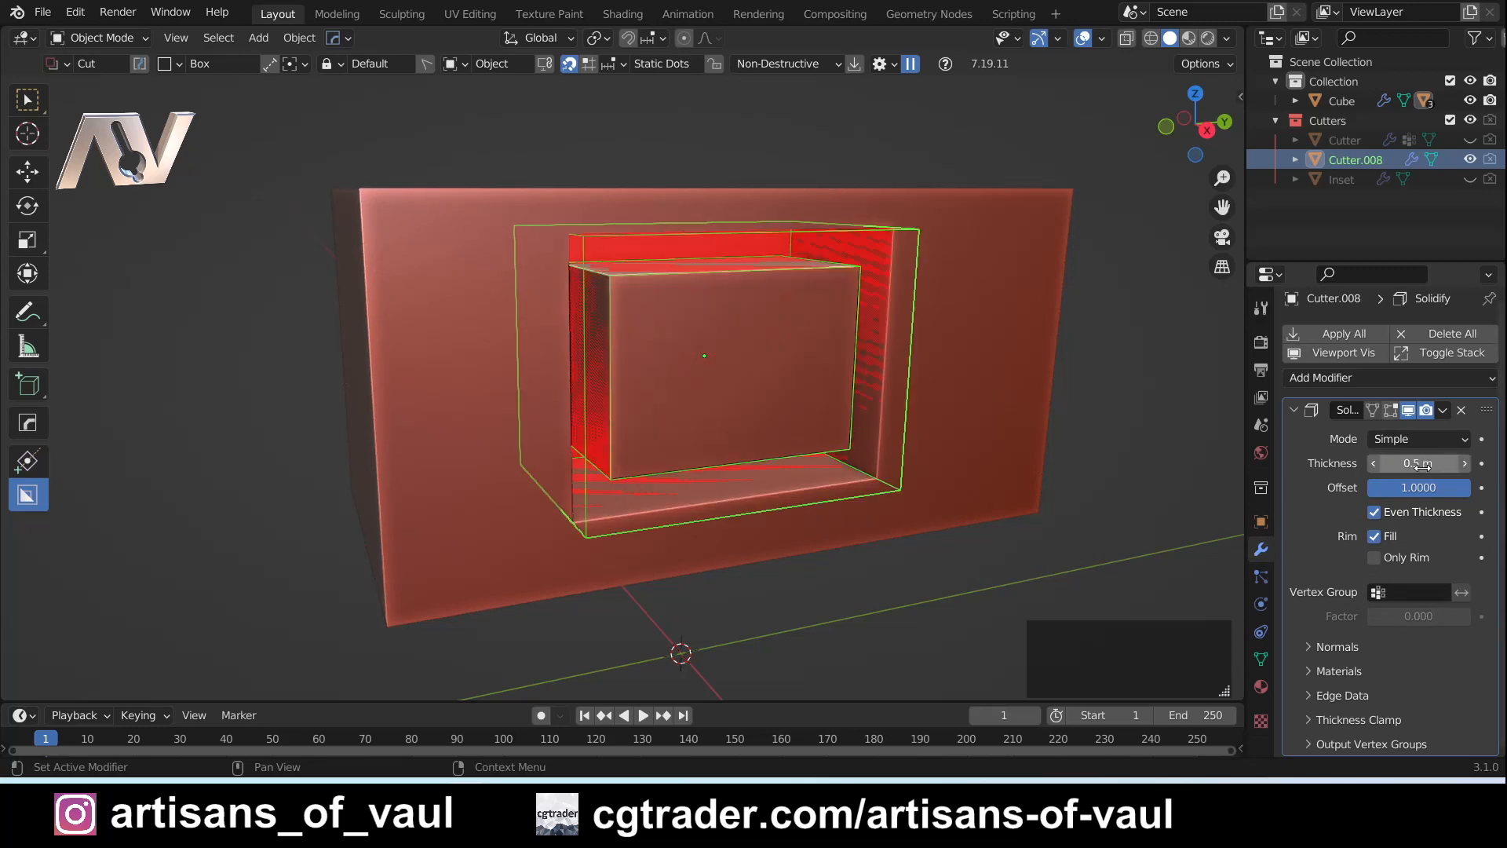
middle_drag(961, 452, 902, 424)
click(1464, 414)
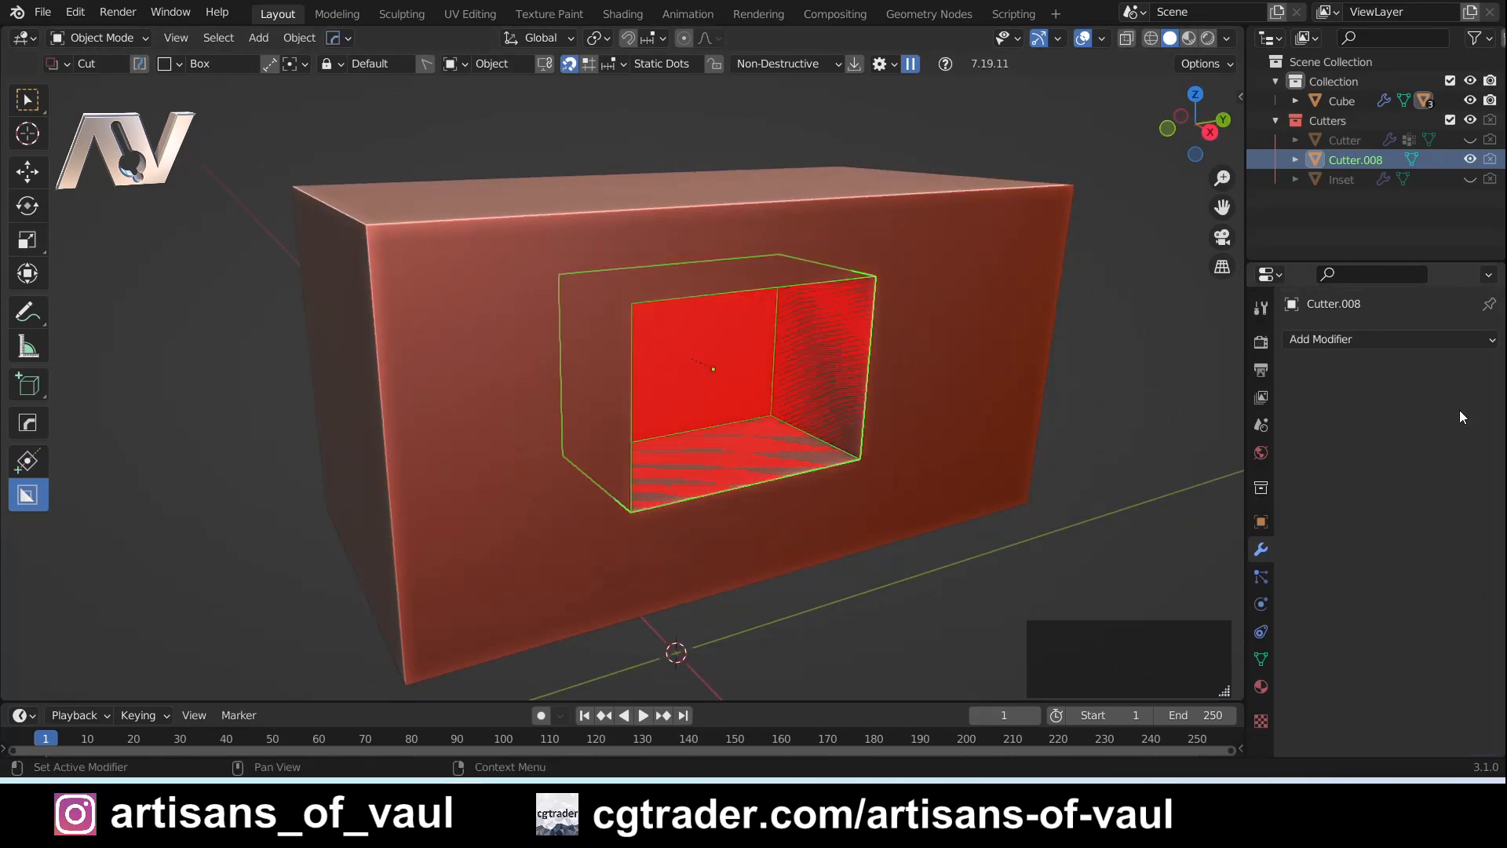
- Undo everything back to the uncut cuboid and set the BoxCutter mode to Inset
key(ctrl+z)
key(ctrl+z)
key(ctrl+z)
key(ctrl+z)
key(ctrl+z)
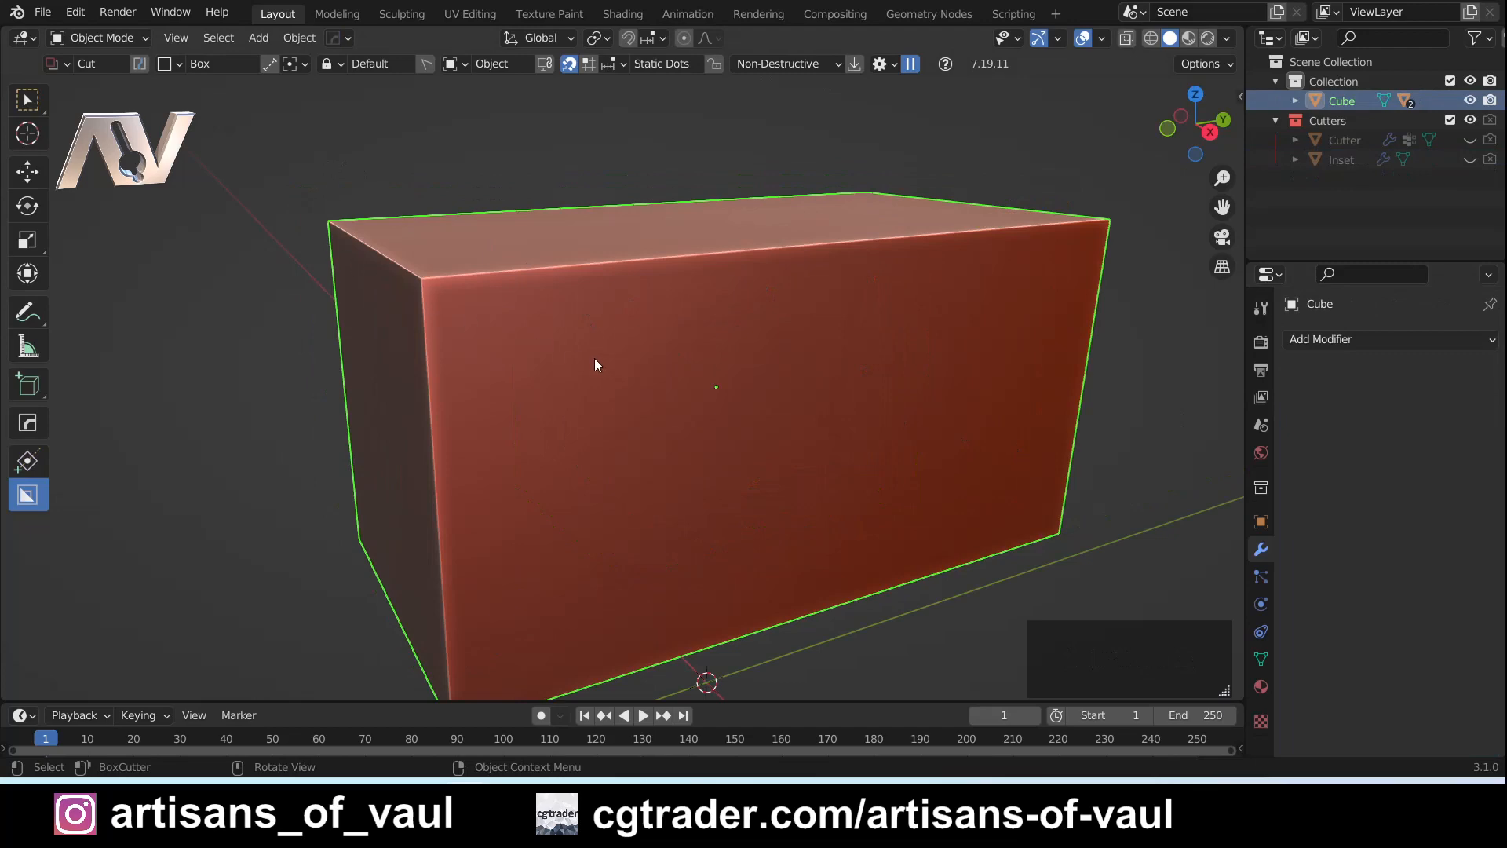
click(62, 66)
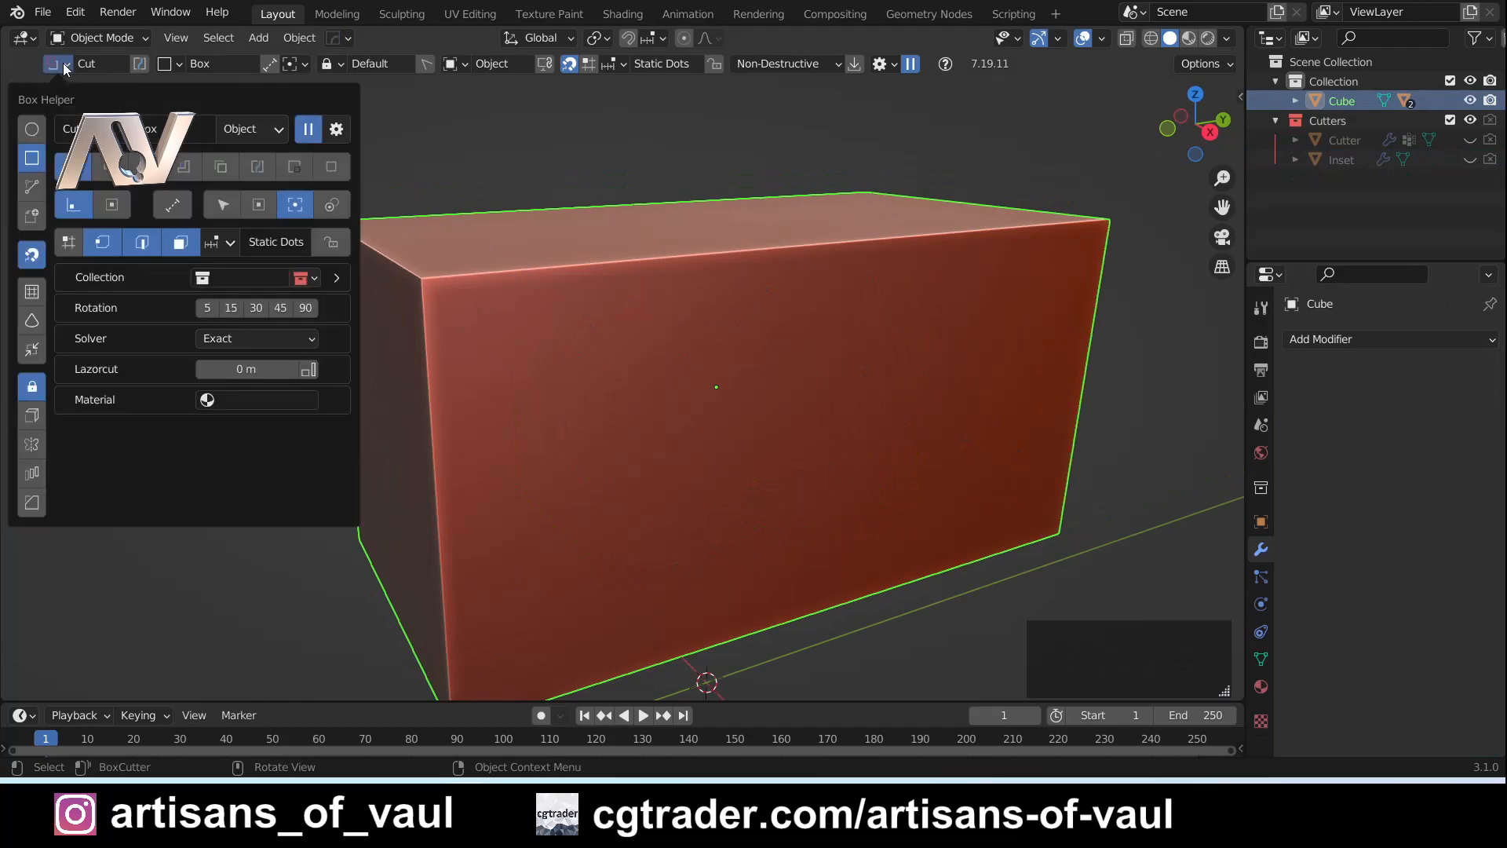
click(184, 167)
- Draw a box inset across the upper edge of the cuboid's front face, extrude it inward, and lock the shape
mouse_move(760, 343)
middle_down()
mouse_move(690, 370)
mouse_move(663, 441)
middle_up()
mouse_move(637, 447)
mouse_down()
mouse_move(879, 289)
mouse_move(911, 187)
mouse_up()
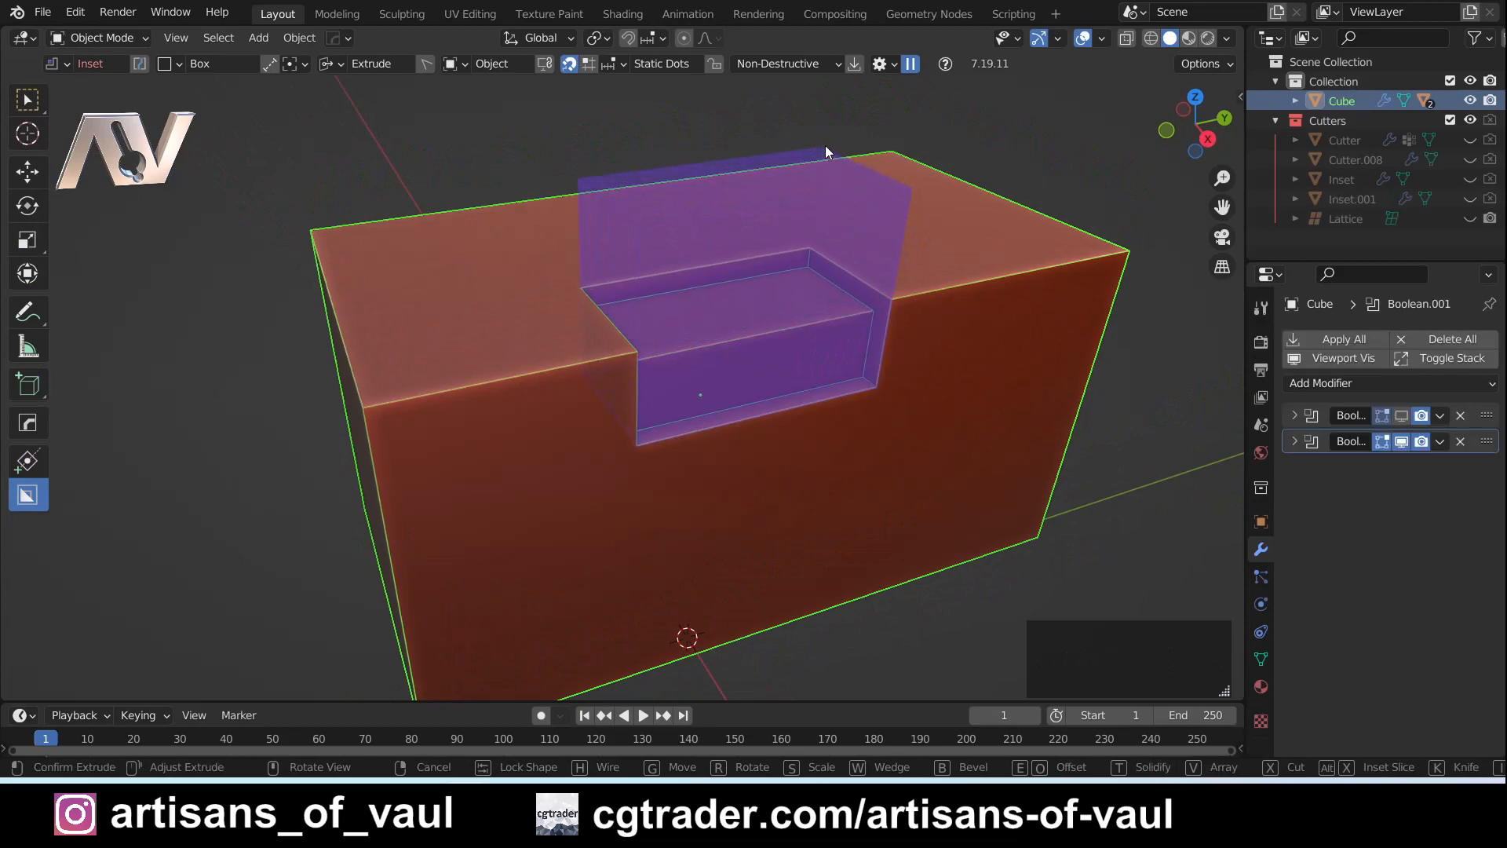
key(Tab)
middle_drag(907, 364, 849, 358)
scroll(849, 358, up, 2)
shift+middle_drag(849, 358, 903, 375)
scroll(705, 440, up, 2)
shift+middle_drag(830, 325, 792, 392)
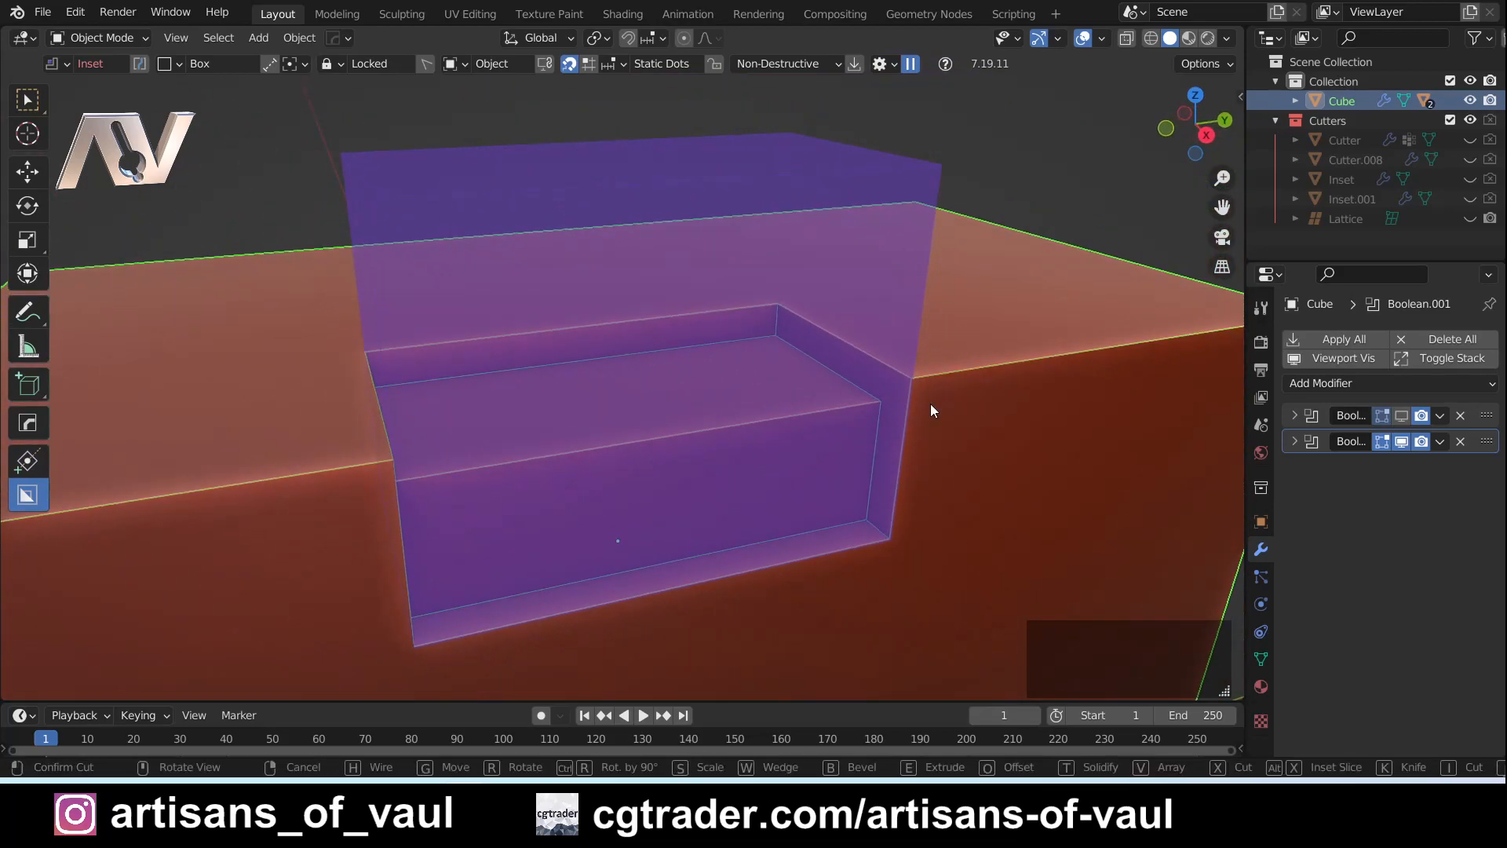
- Try to change the locked inset's thickness with Solidify, and examine its stepped recess from both sides
middle_drag(865, 352, 871, 383)
key(t)
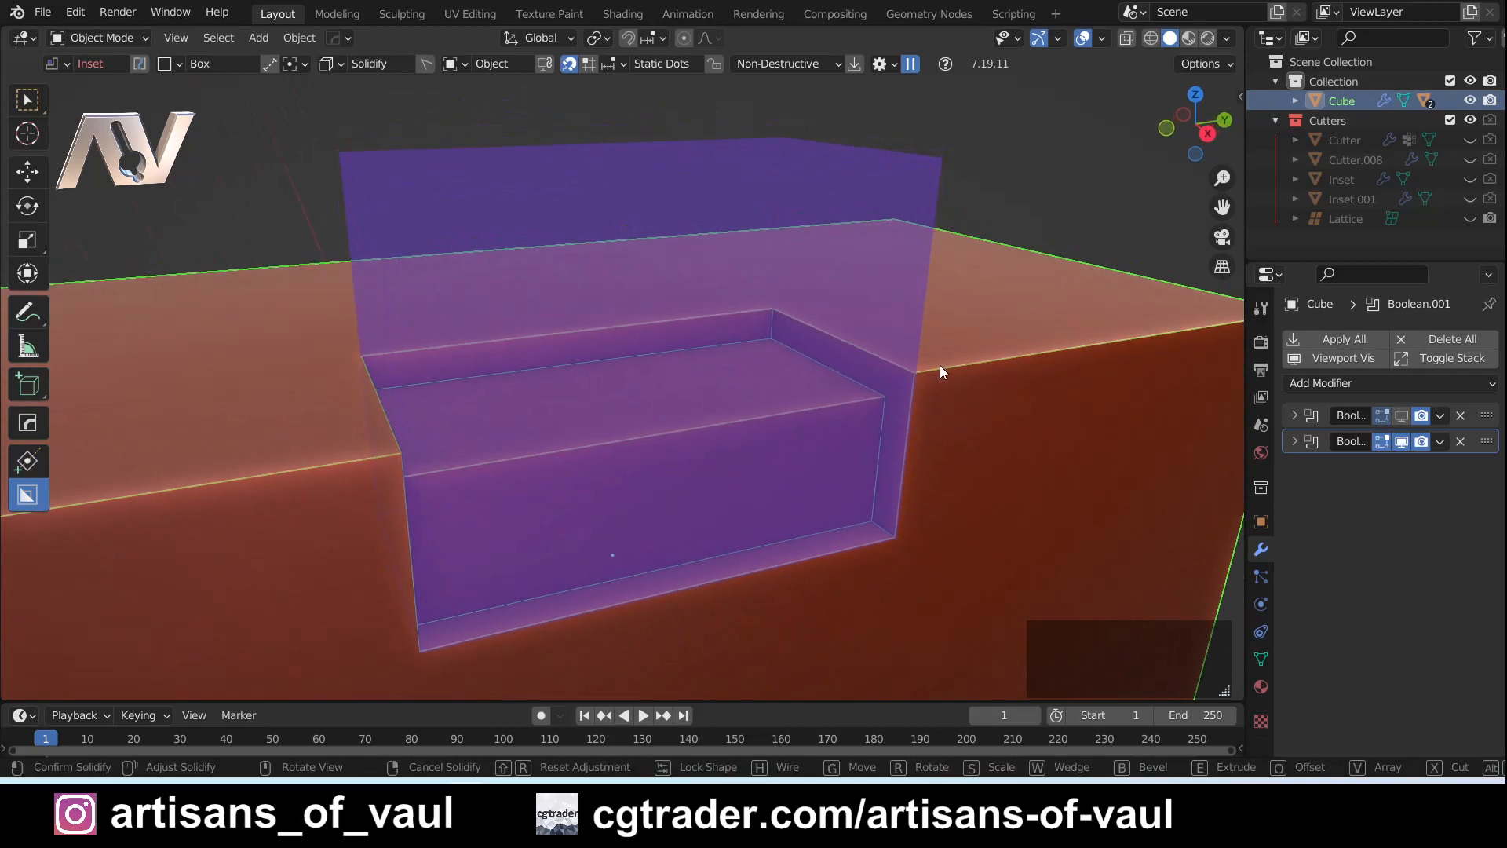
click(1146, 252)
middle_drag(1146, 251, 982, 350)
key(t)
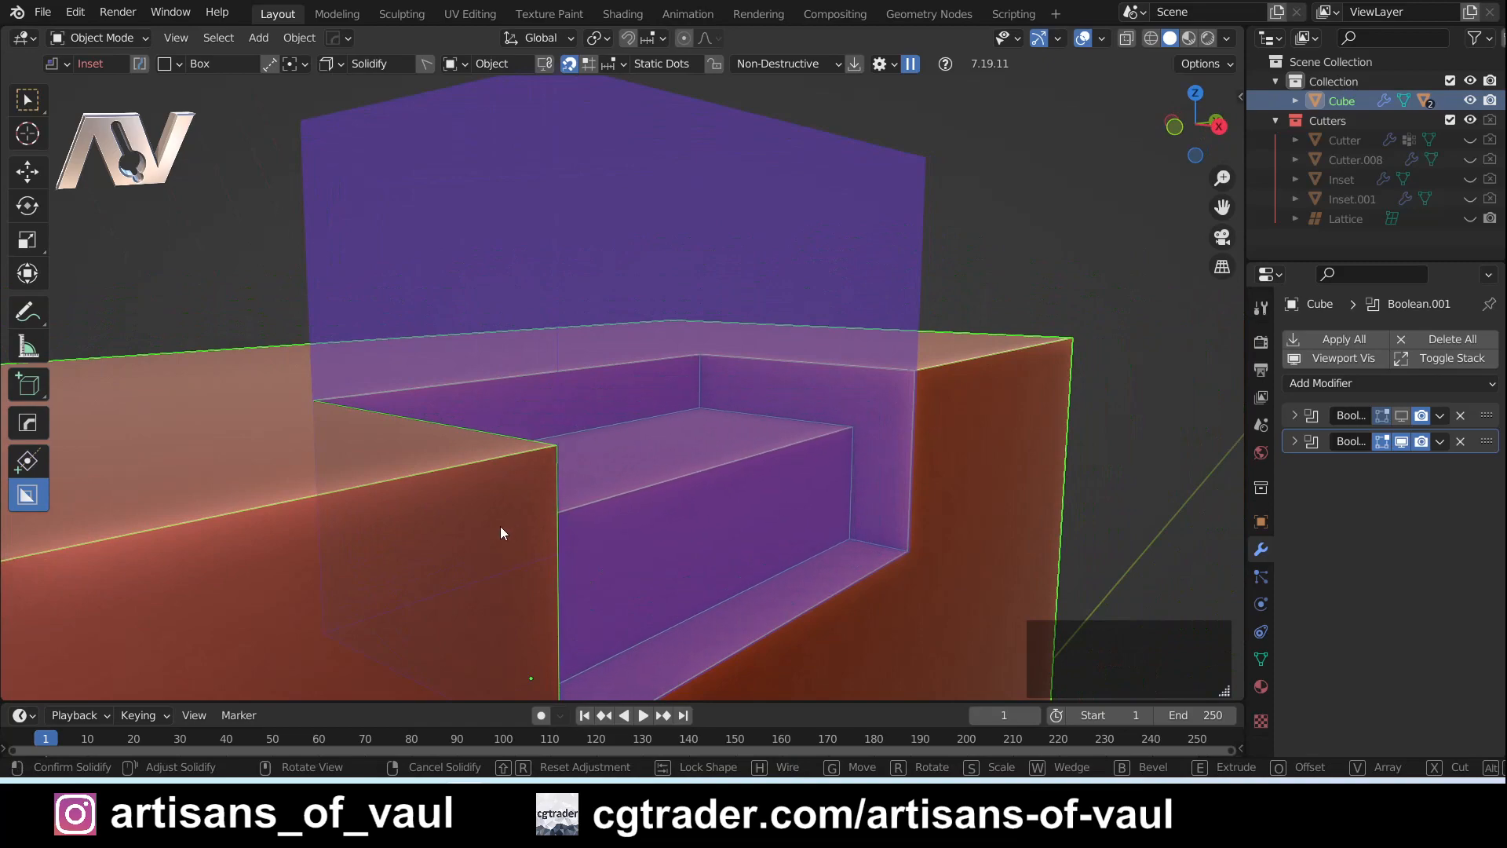
key(t)
middle_drag(617, 487, 623, 350)
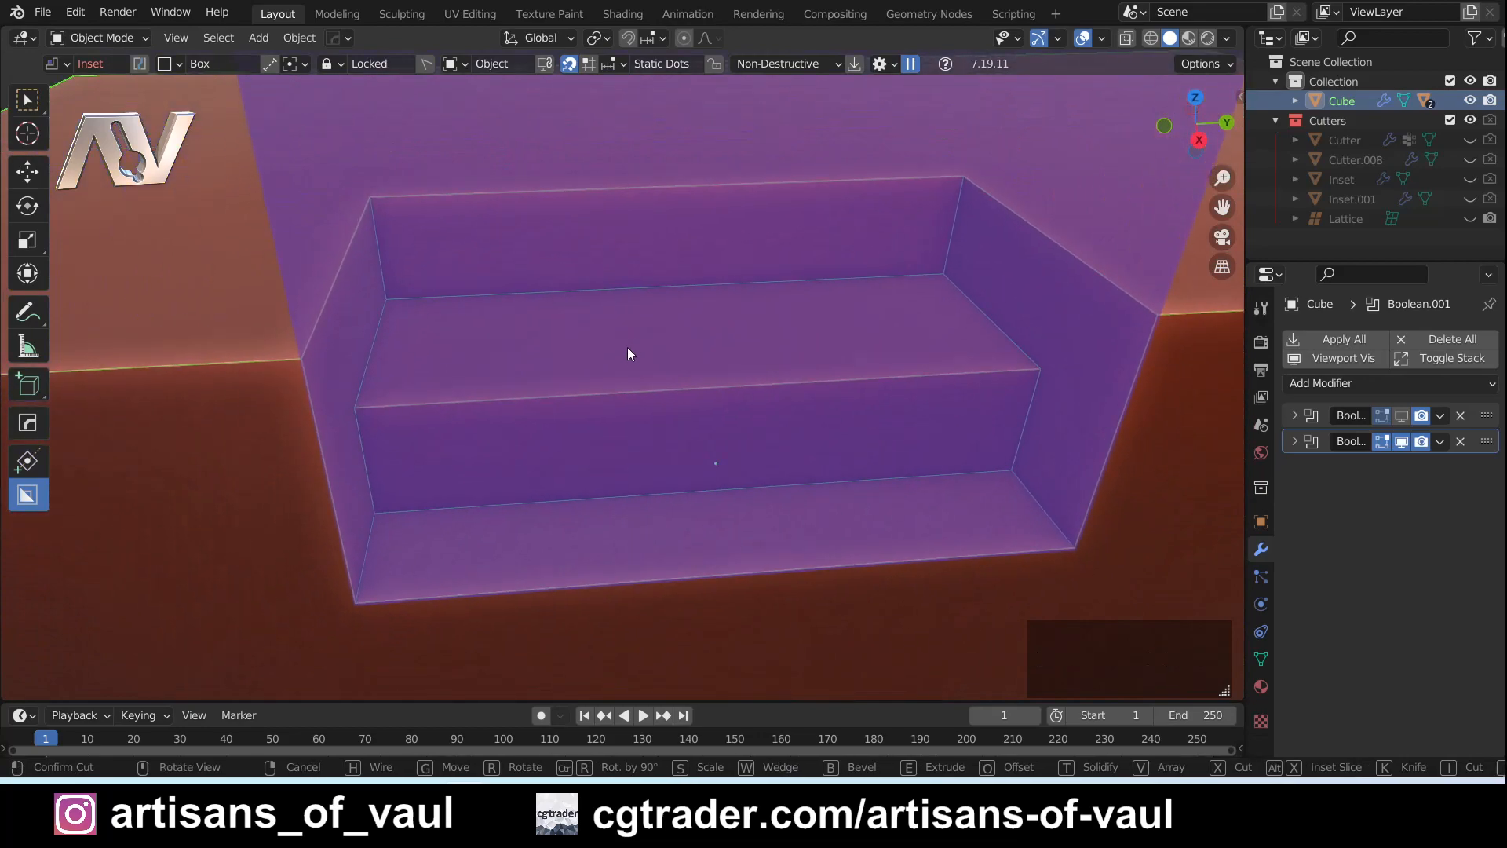
middle_drag(410, 400, 426, 277)
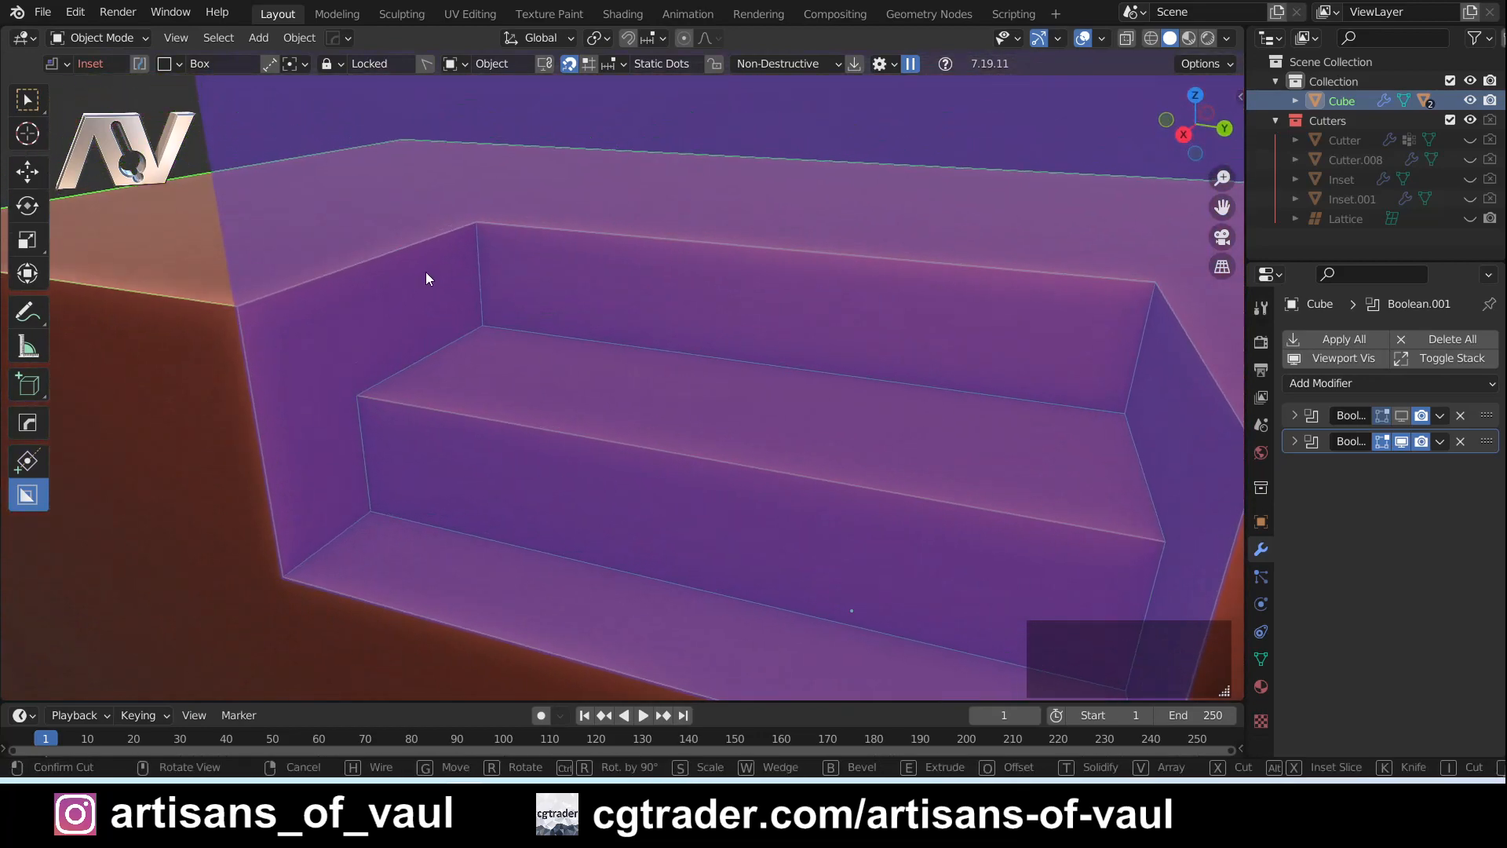
scroll(531, 378, down, 4)
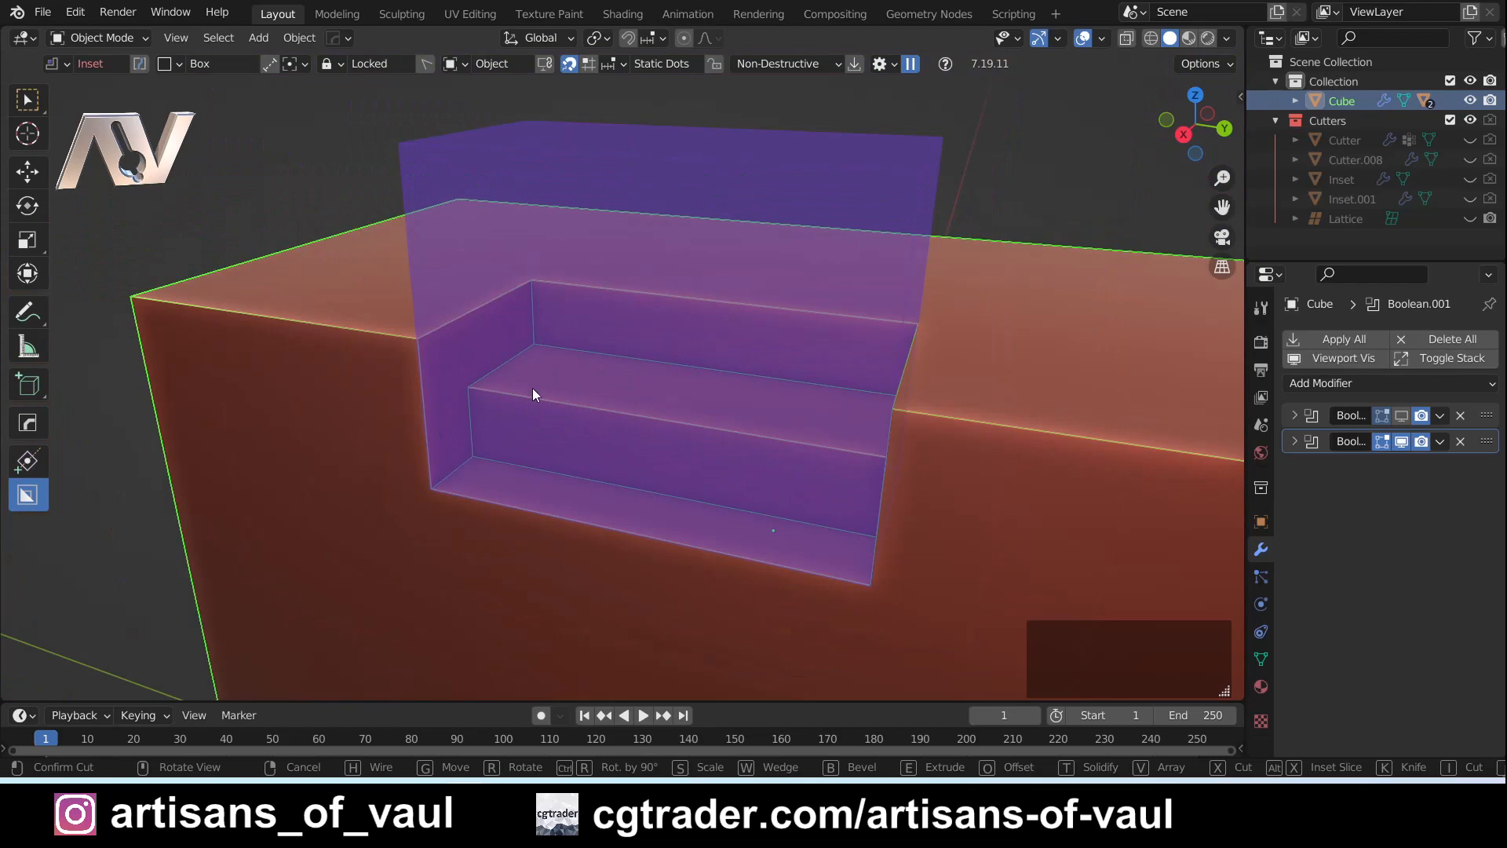
middle_drag(609, 433, 727, 403)
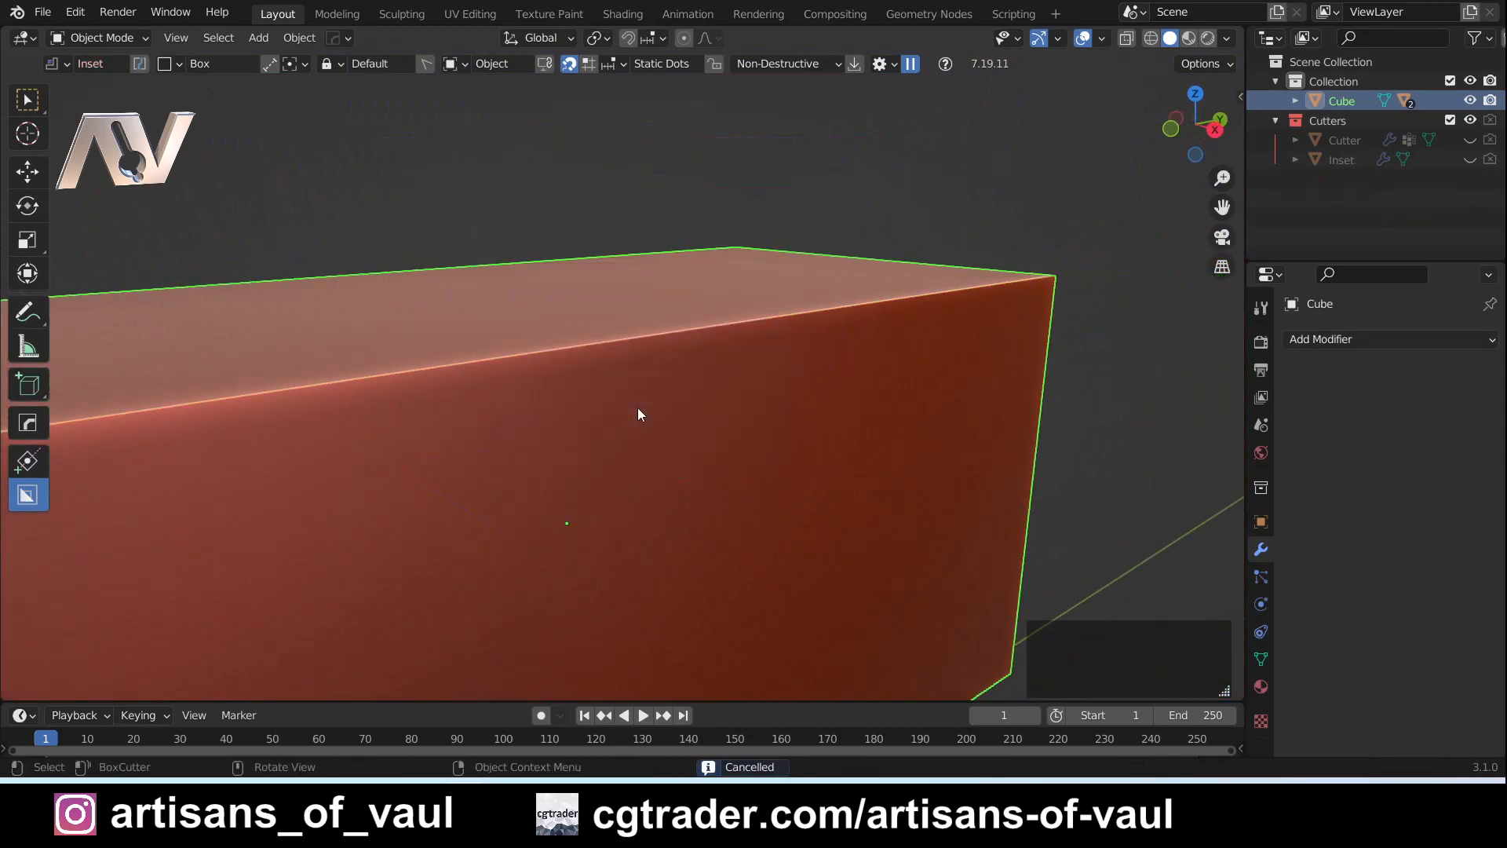
- Cancel the inset, return BoxCutter to Cut mode, and draw a rectangular box cut on the cuboid's front face
key(d)
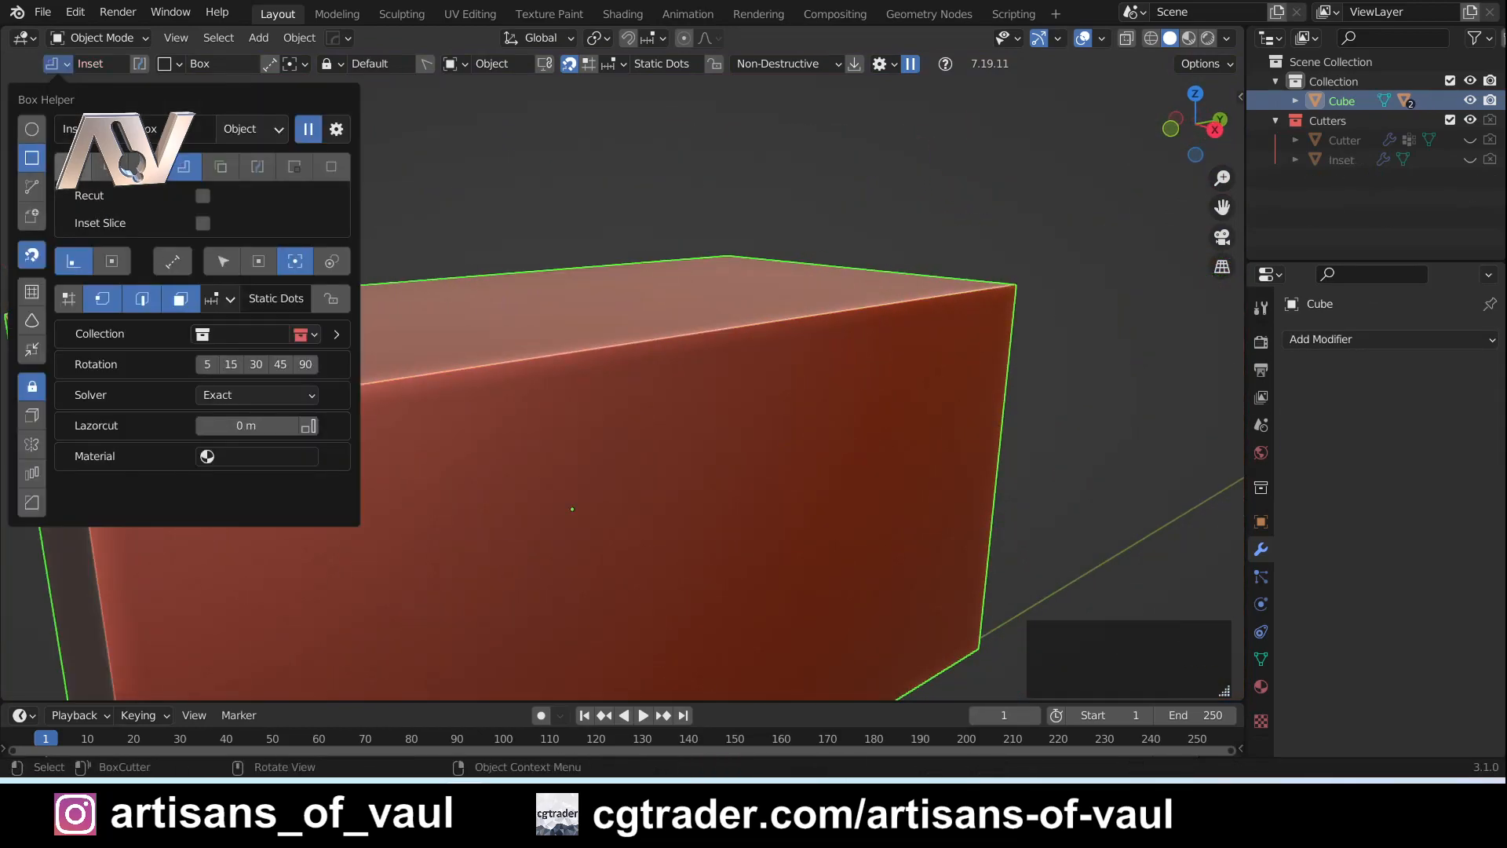
shift+middle_drag(683, 556, 696, 455)
middle_drag(572, 419, 495, 309)
drag(490, 302, 710, 438)
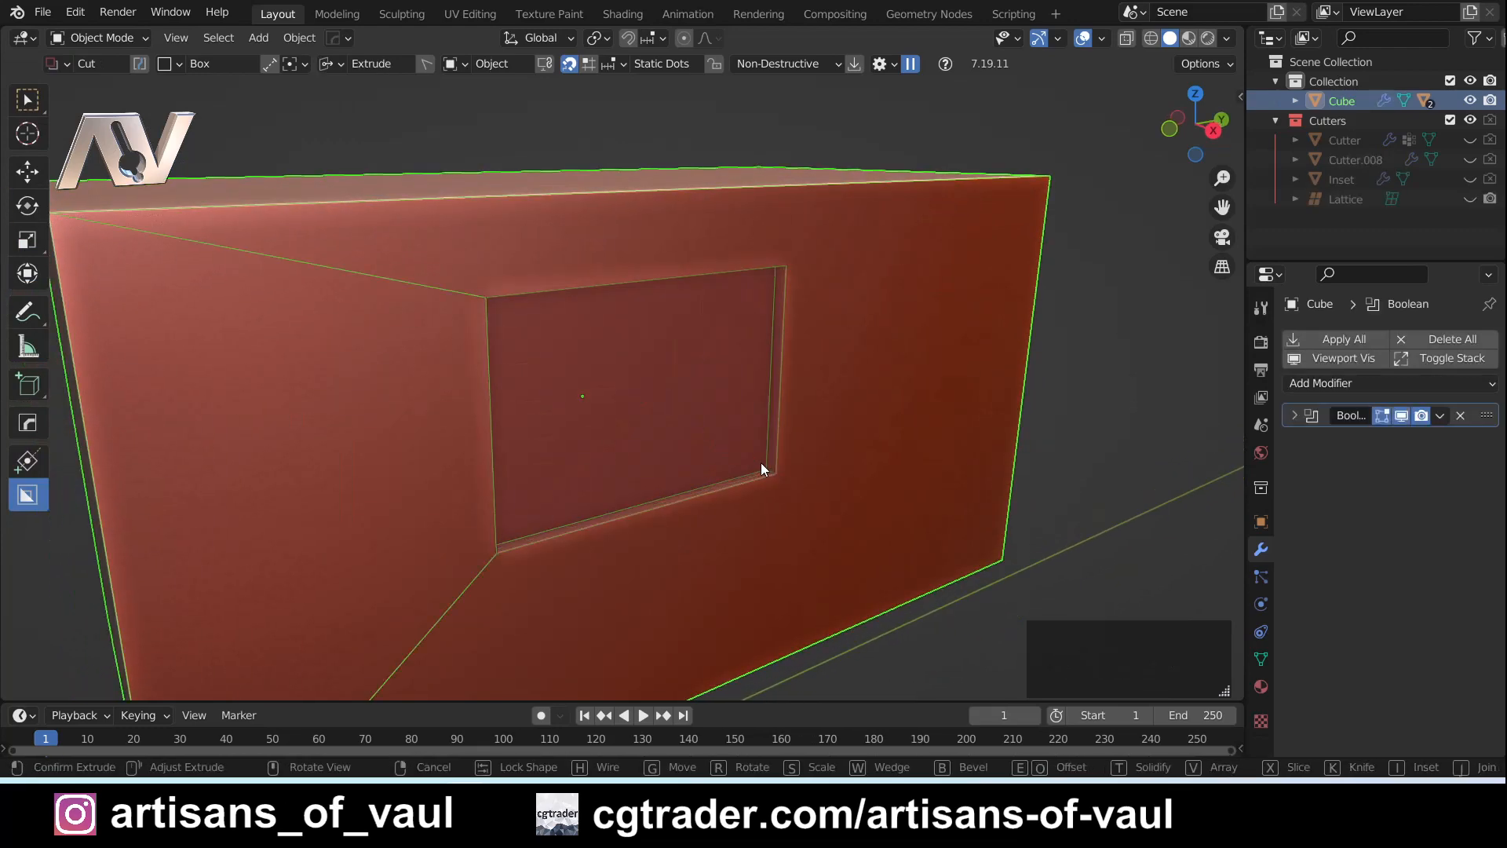
- Bevel the four corners of the rectangular cut to round them and confirm the cut
key(b)
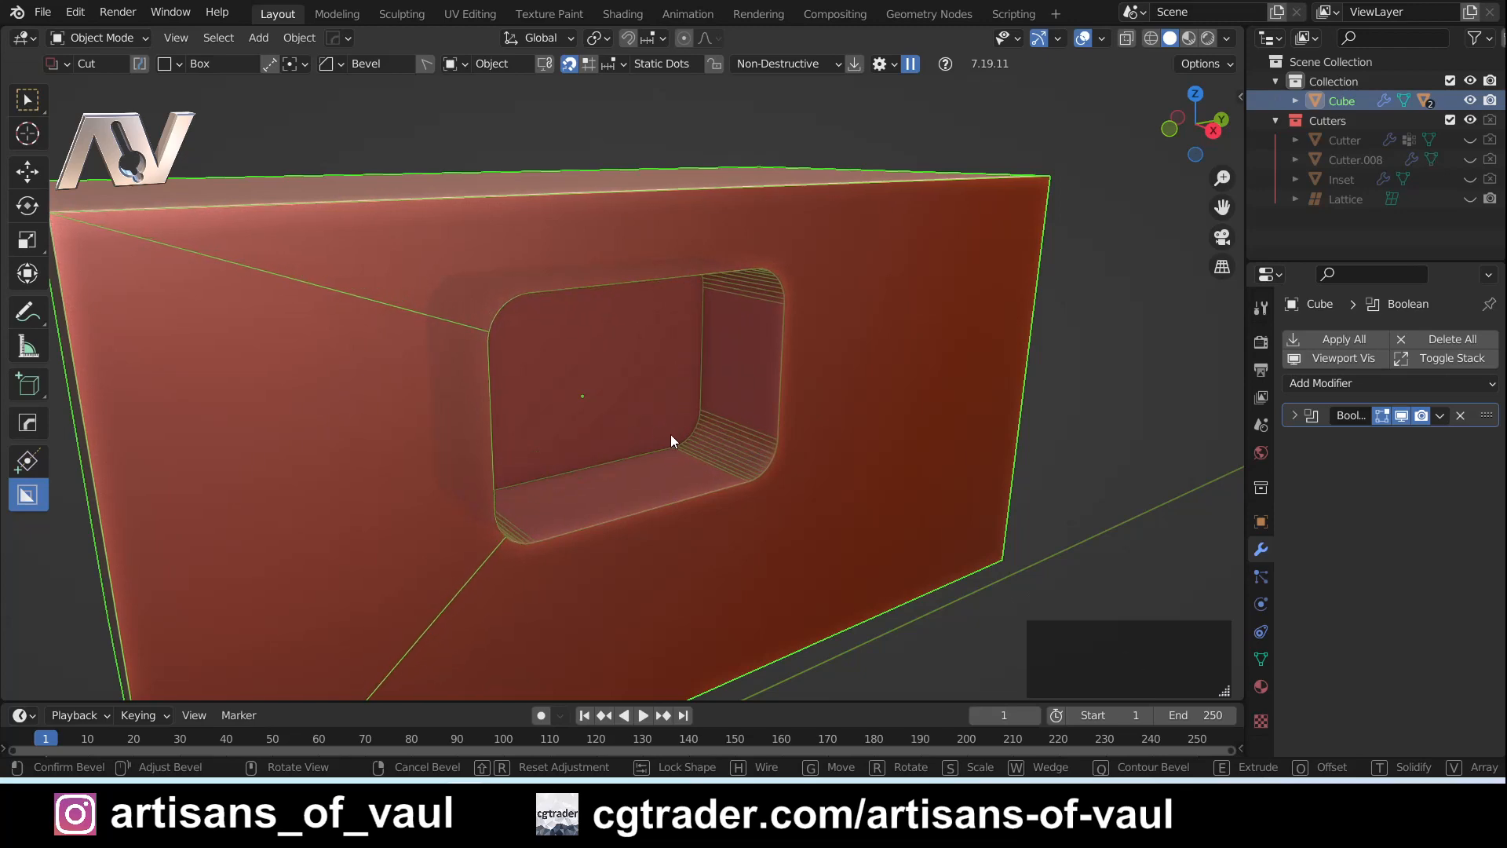
click(670, 440)
click(874, 438)
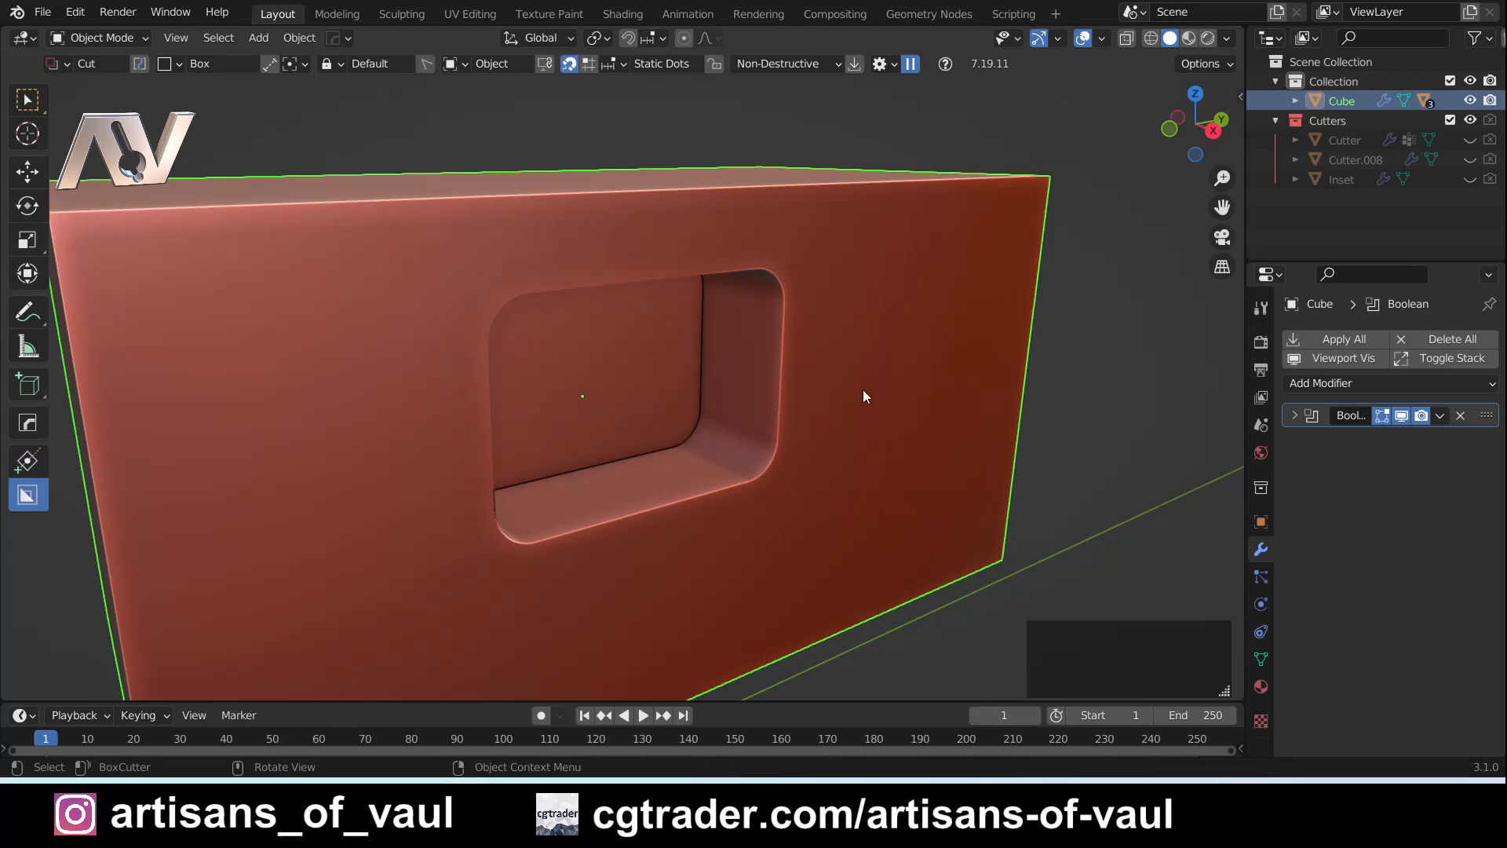
- Bring up the rounded cut's Boolean cutter with Ever Scroll, check its bevel modifiers, and undo back to the uncut cuboid
key(q)
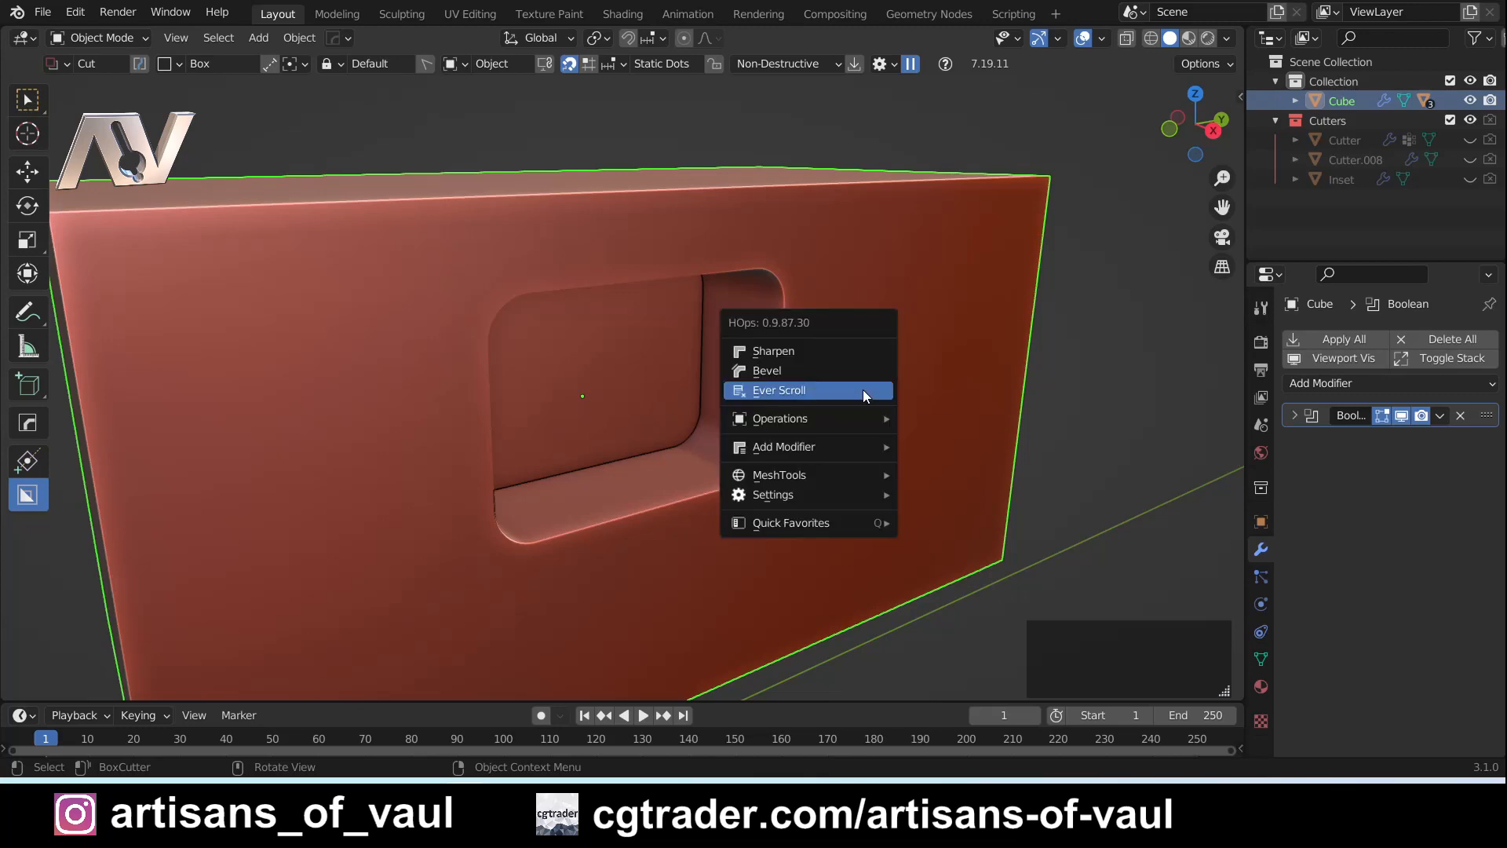
click(863, 389)
scroll(760, 365, down, 1)
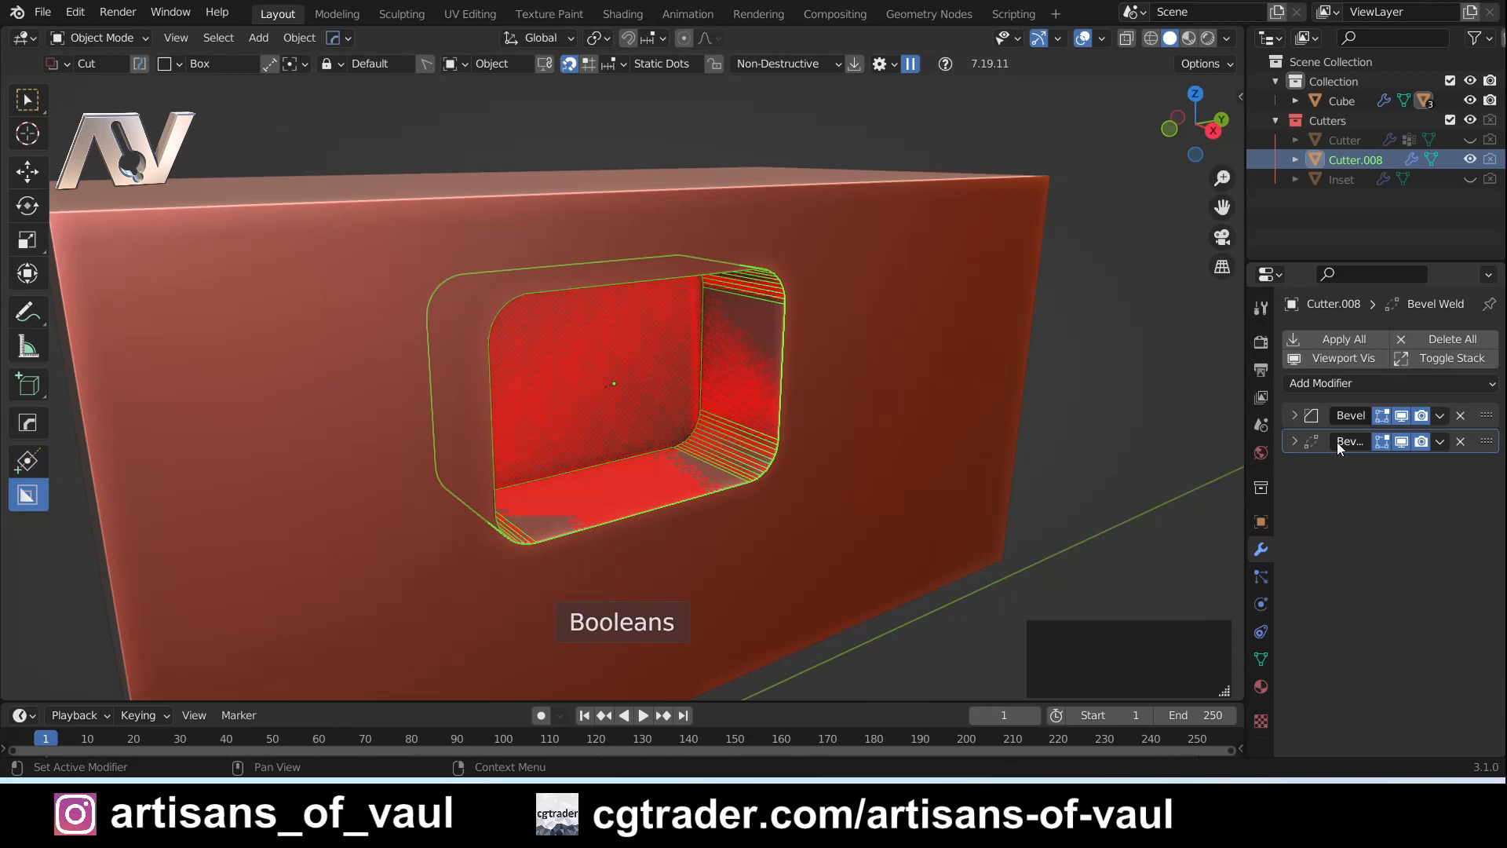
key(ctrl+z)
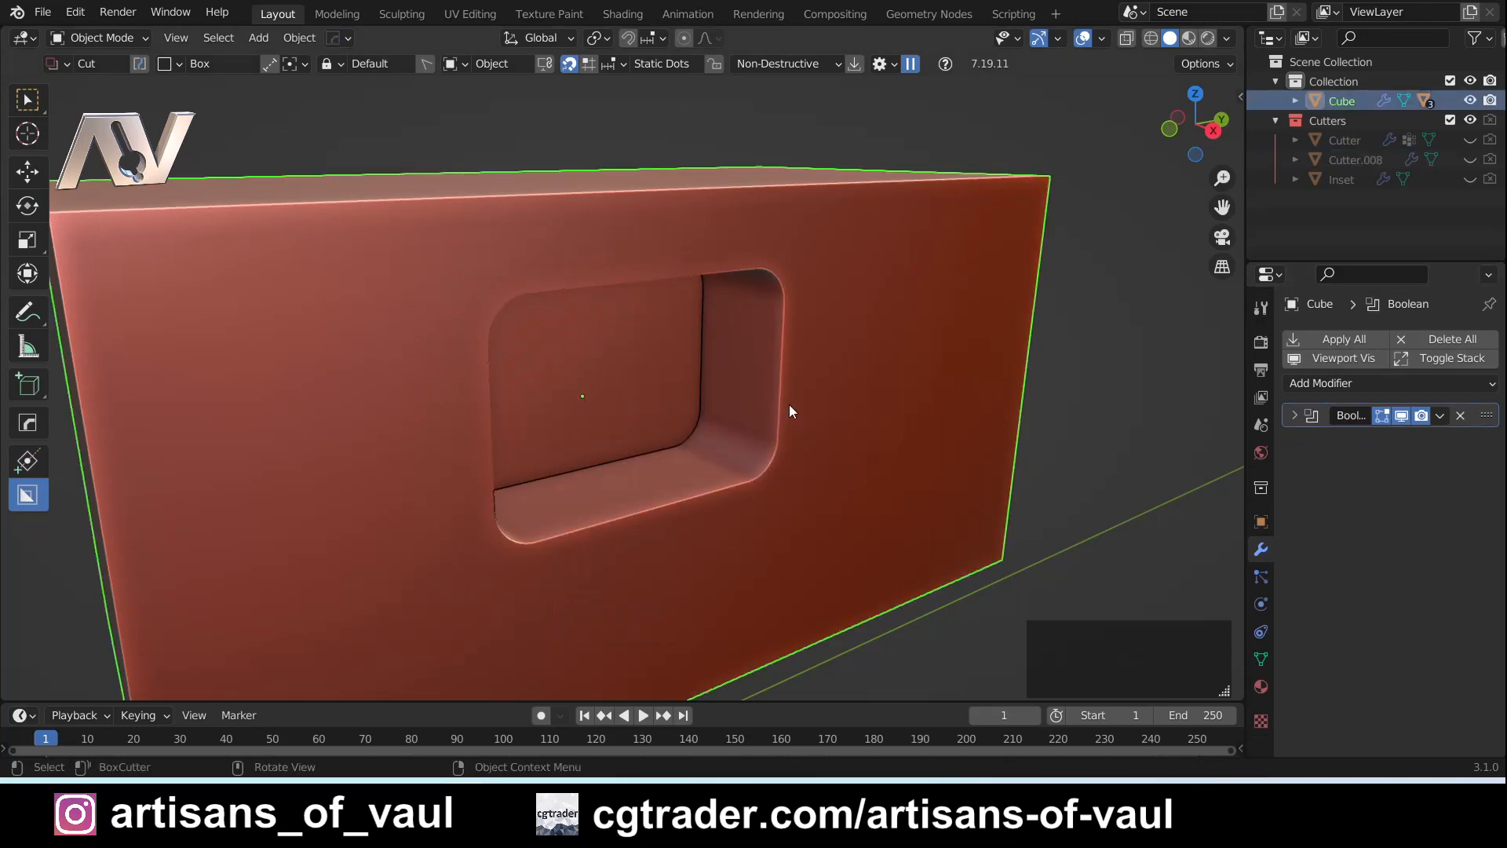
key(ctrl+z)
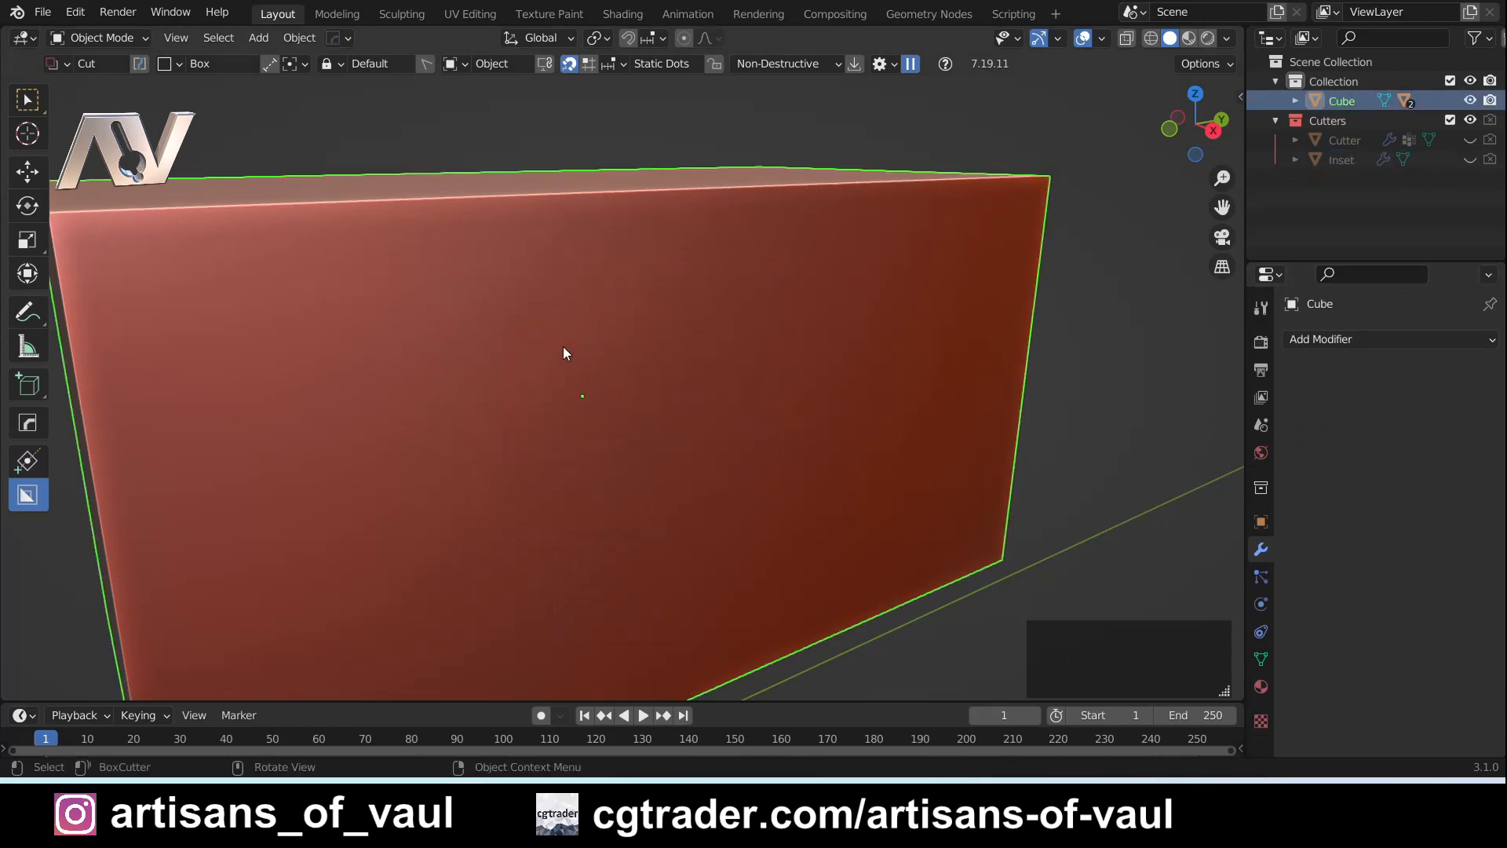
- Cut a rectangular recess with bevelled corners into the cuboid's front face, keeping its cutter live
click(656, 404)
drag(788, 475, 788, 474)
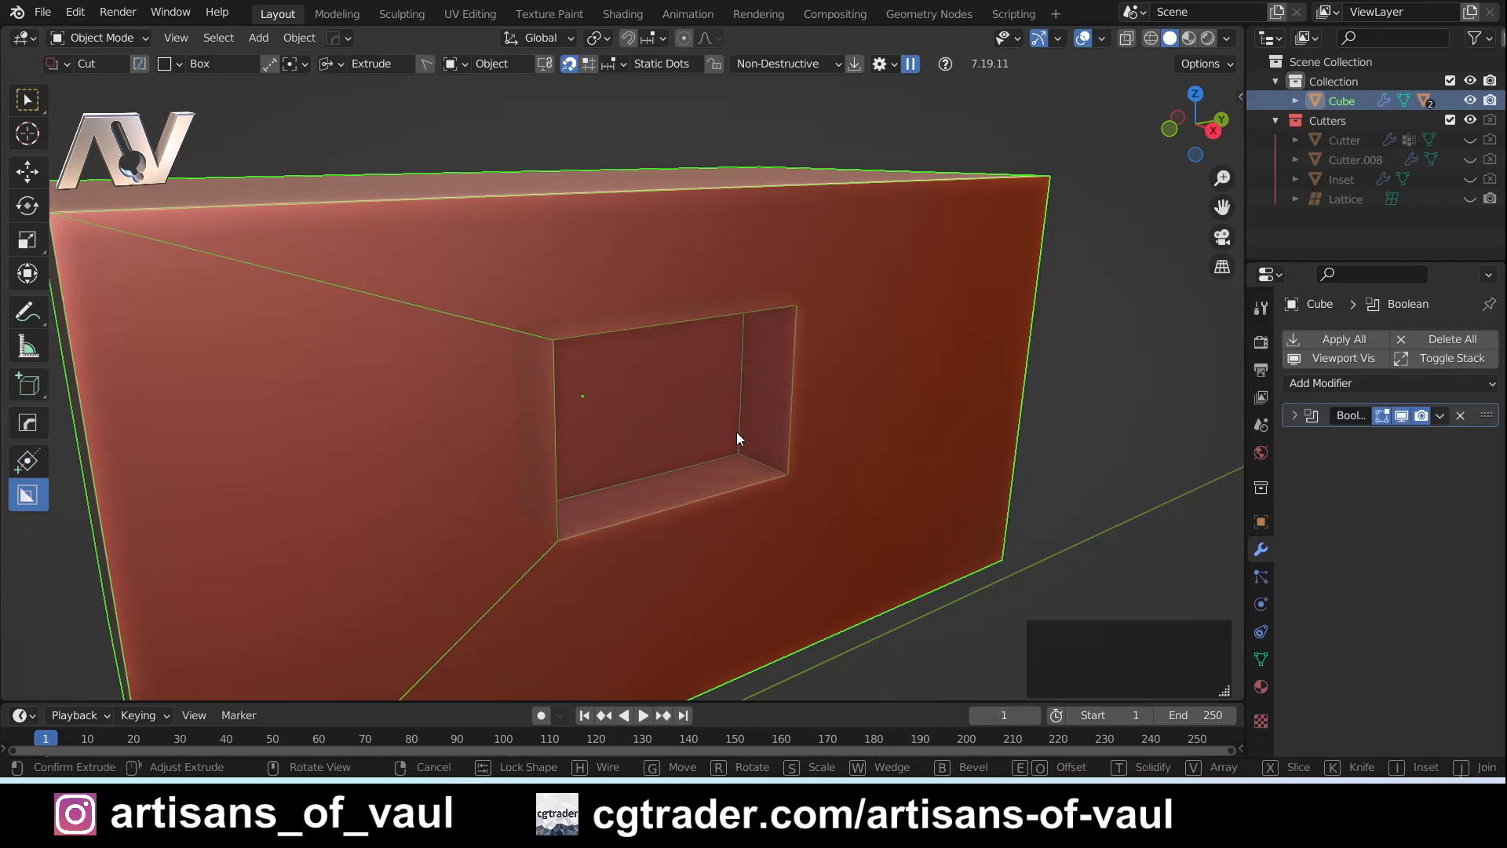
key(b)
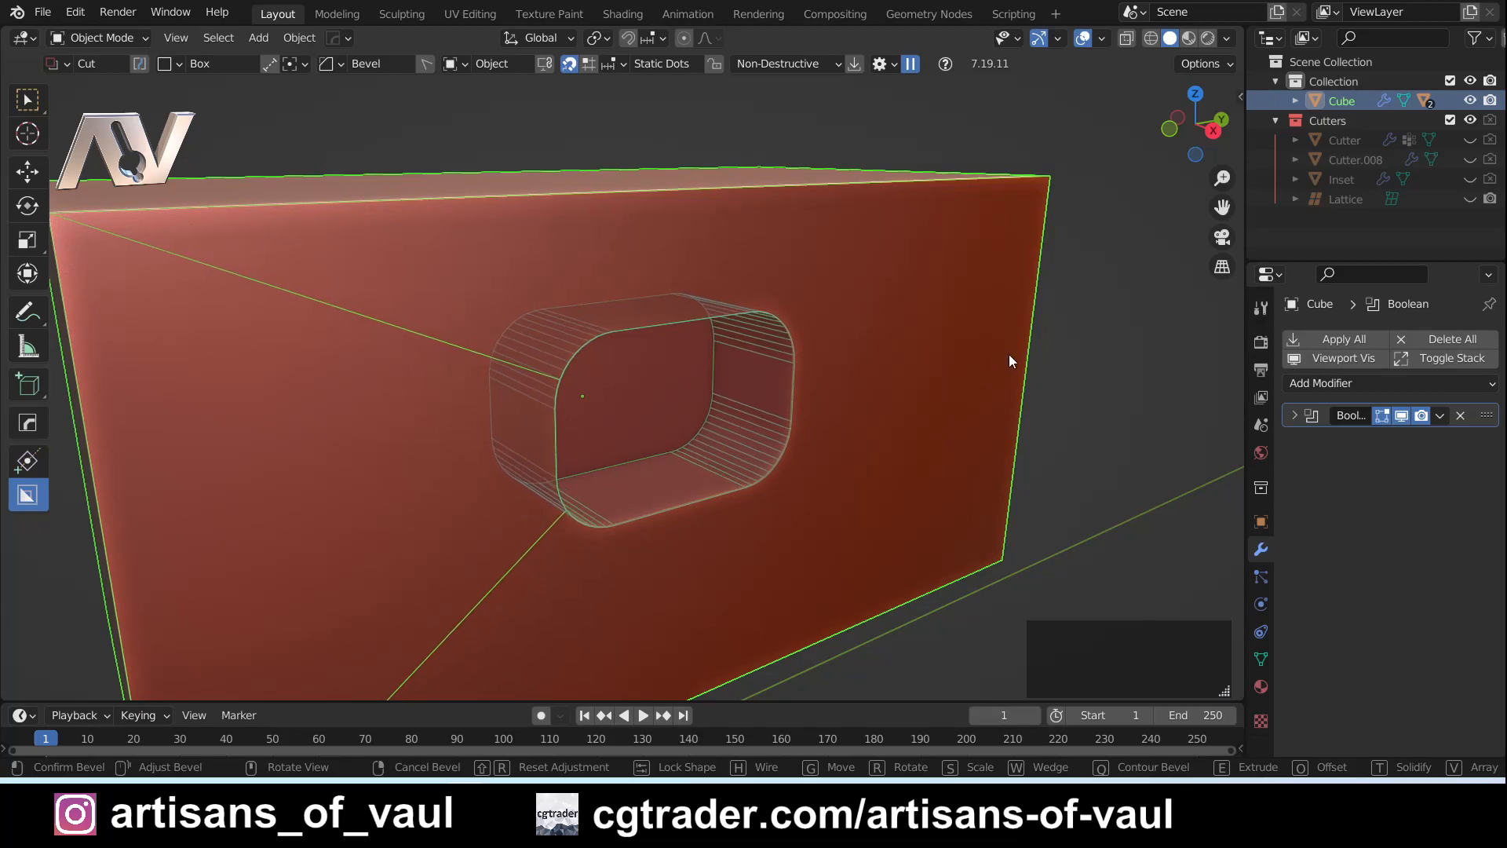
click(1010, 356)
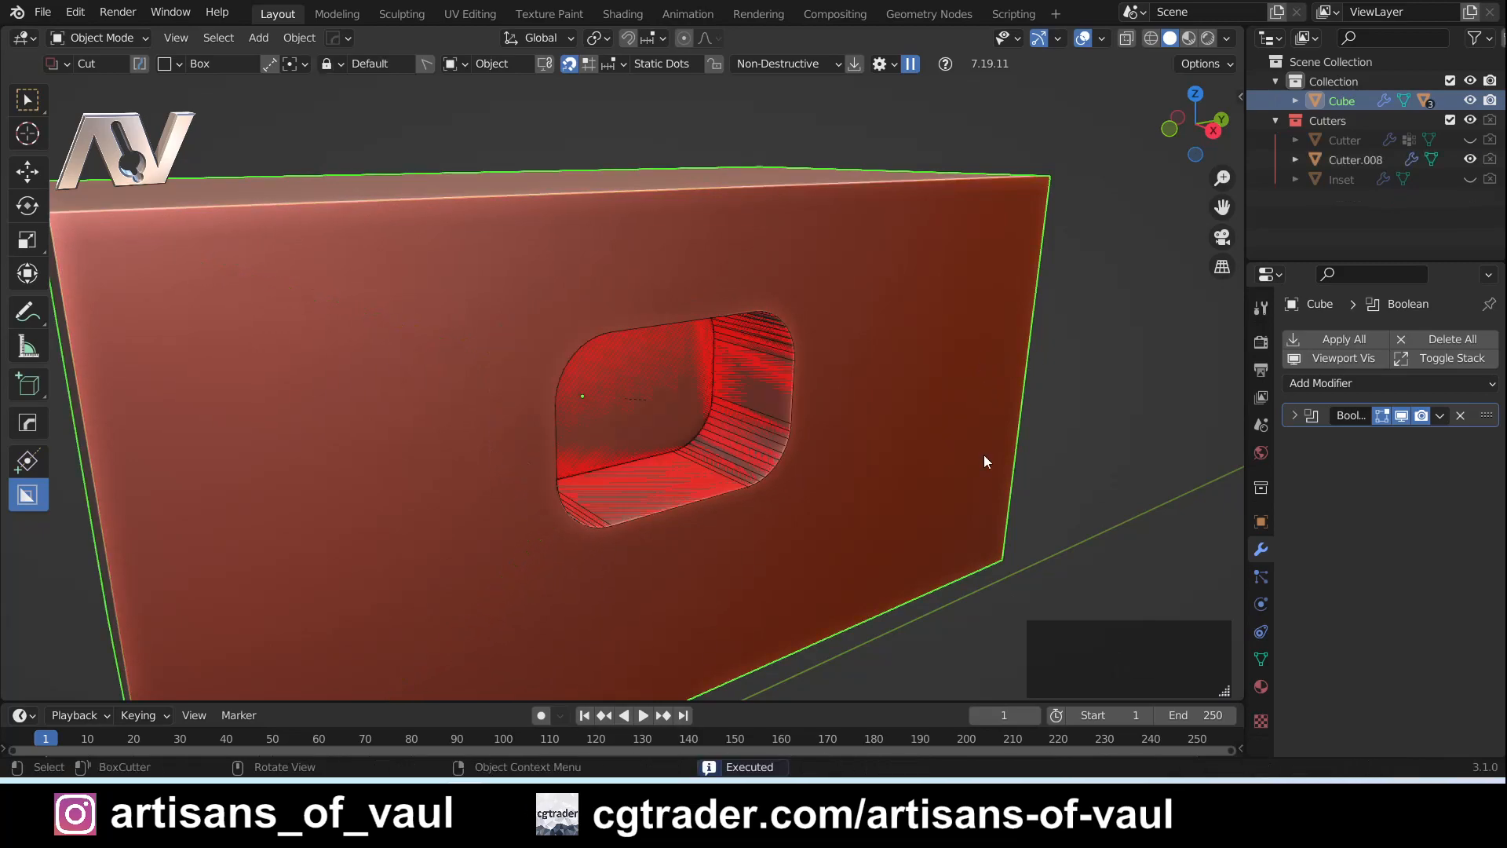
- Turn off the Face Orientation overlay in the viewport
middle_drag(765, 496, 700, 299)
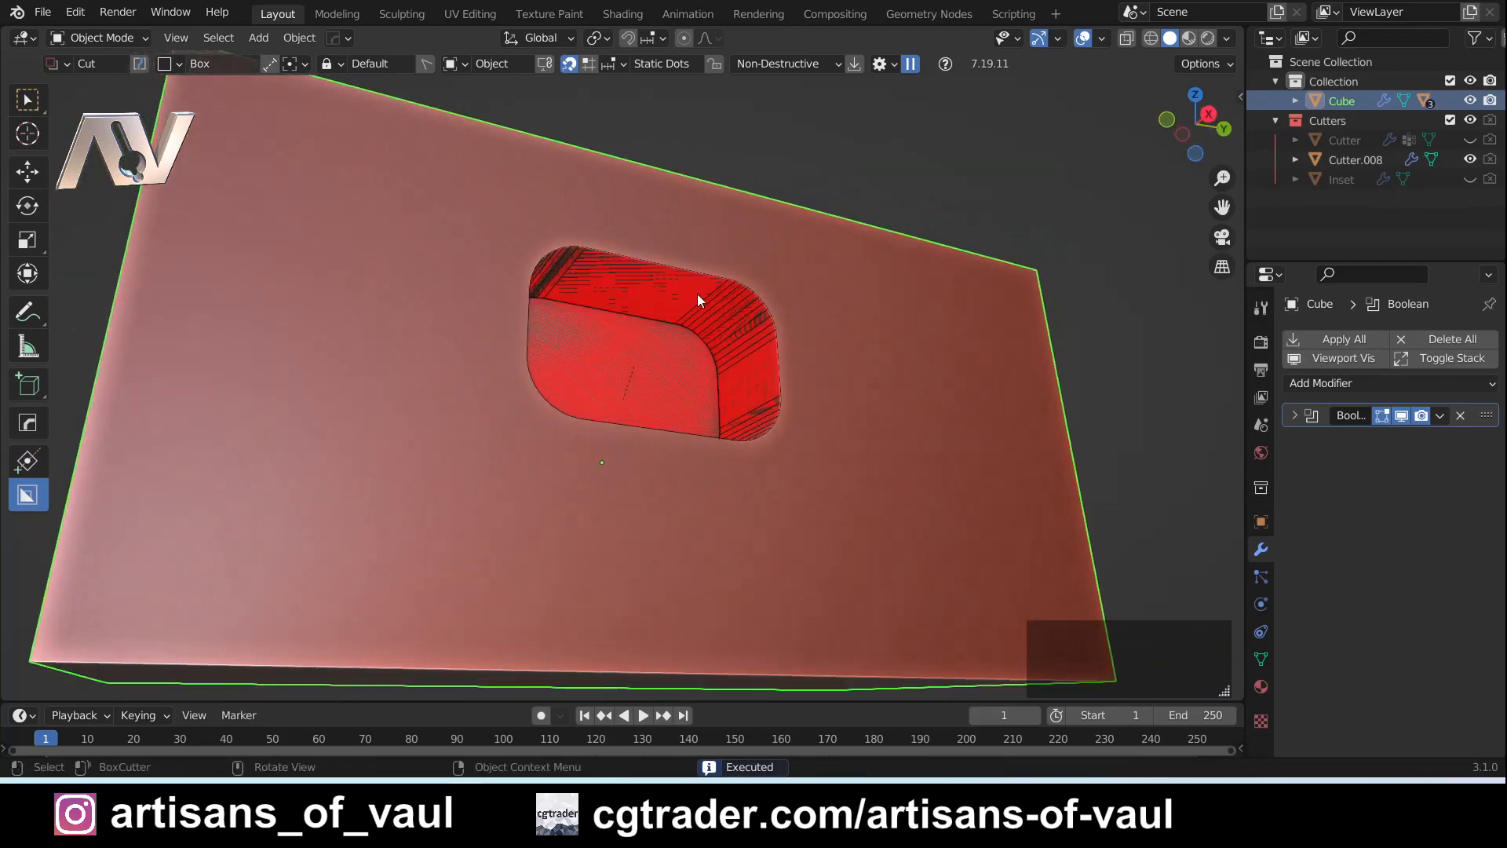
click(1102, 37)
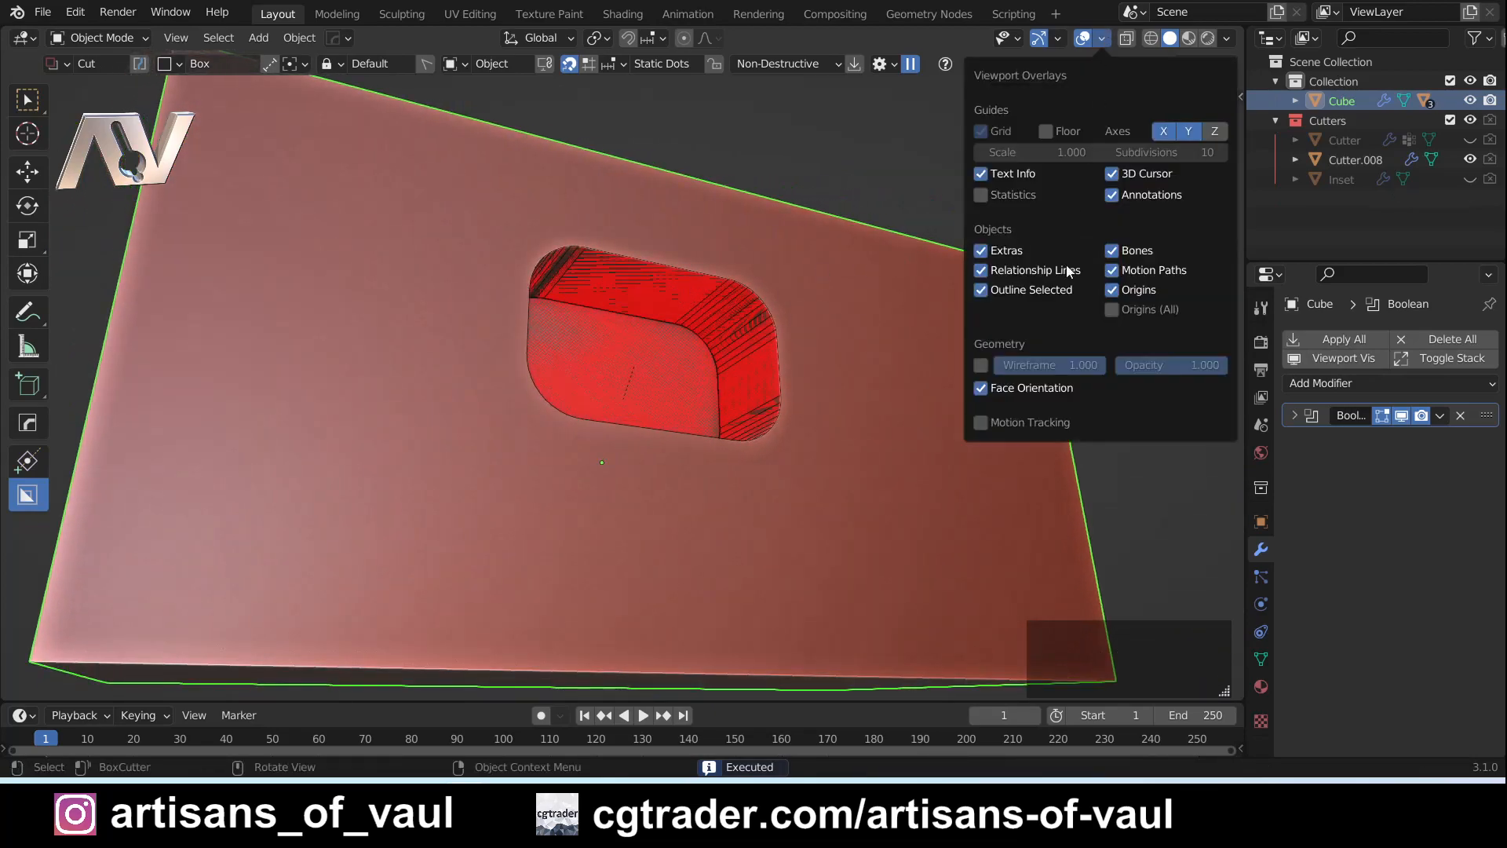
click(985, 396)
- Select the live cutter inside the rounded recess to check its modifiers, and undo back to the uncut cuboid
middle_drag(876, 342, 758, 306)
click(769, 329)
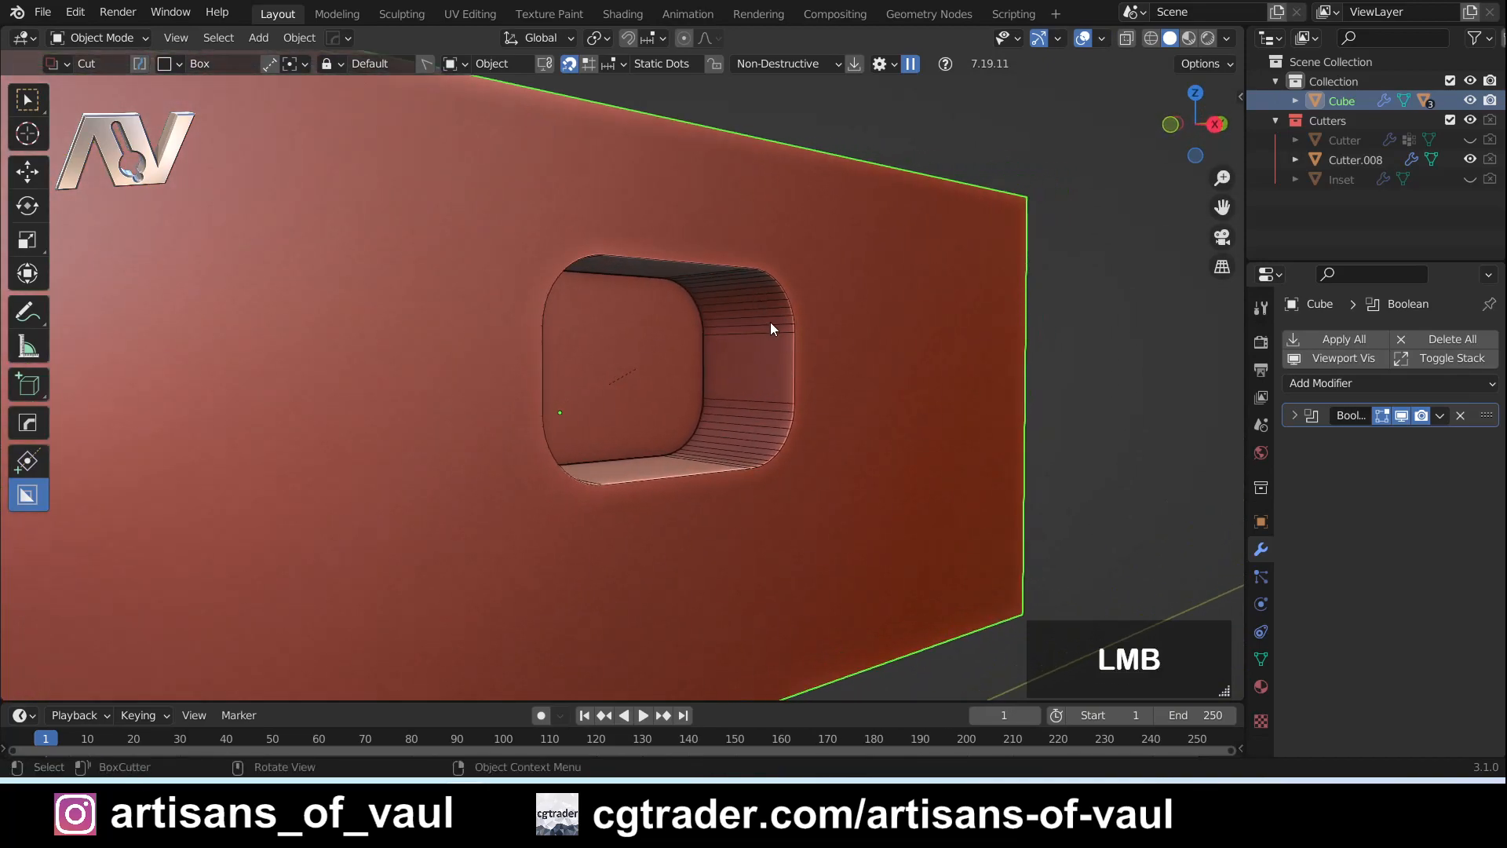
mouse_move(778, 345)
middle_down()
mouse_move(796, 370)
mouse_move(777, 362)
middle_up()
middle_drag(661, 440, 936, 343)
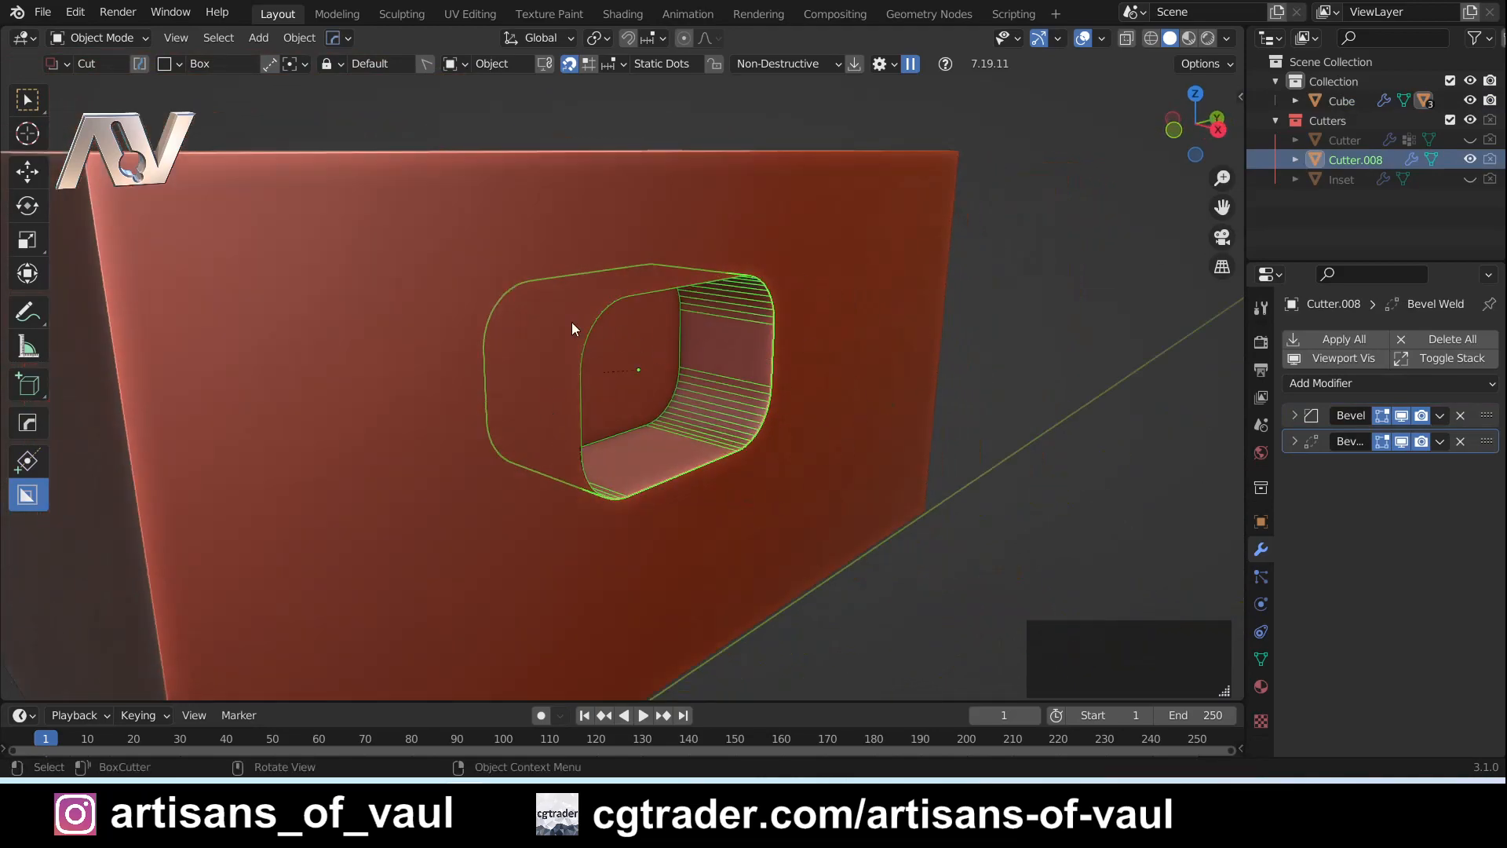
key(ctrl+z)
key(ctrl+z)
- Draw a rectangular box cut into the cuboid's front face and lock its shape
middle_drag(761, 463, 709, 465)
drag(590, 325, 855, 496)
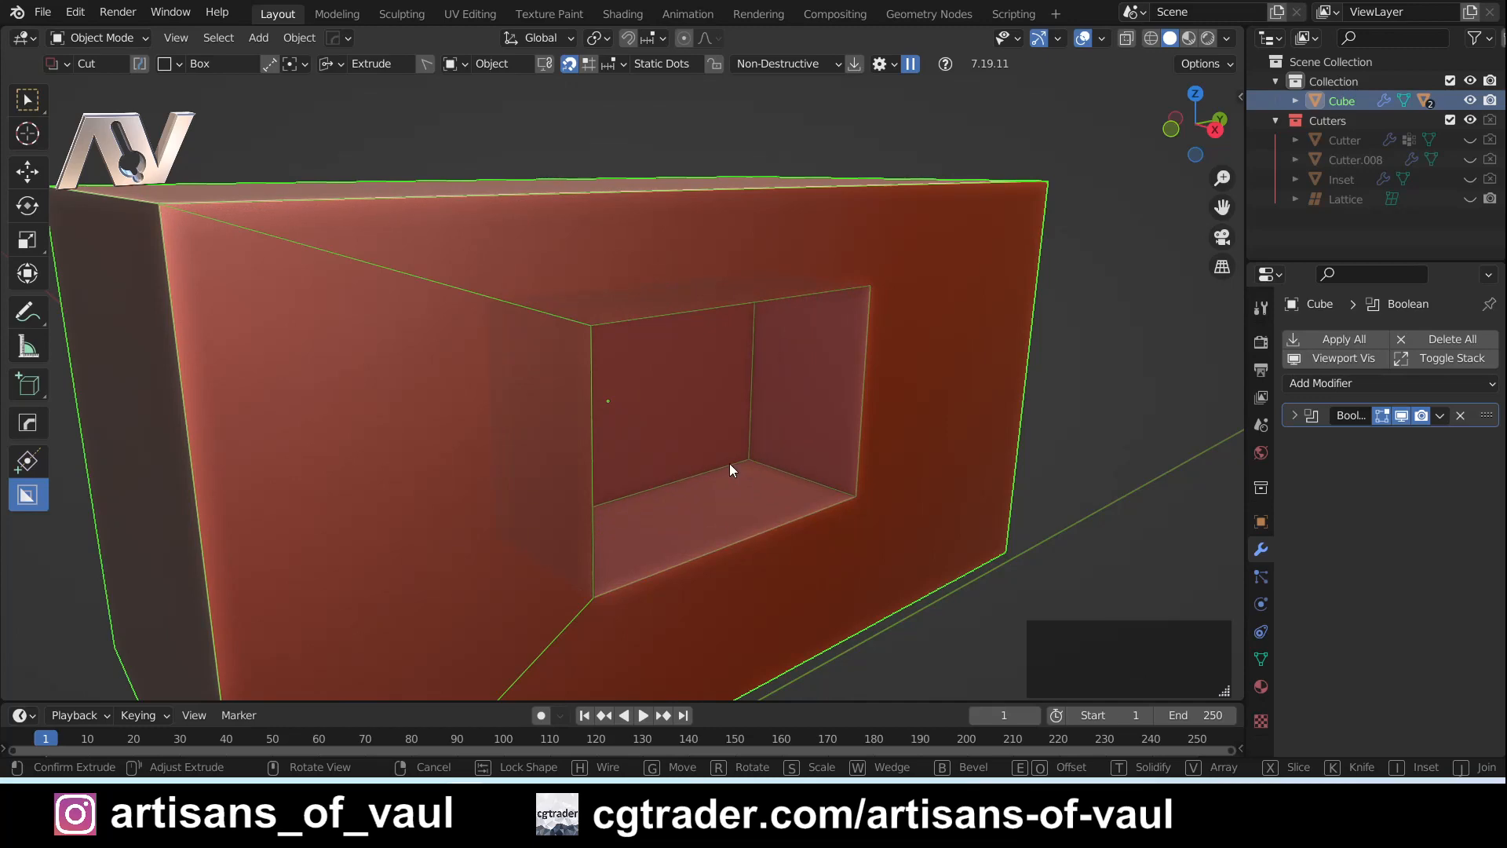
middle_drag(730, 469, 922, 527)
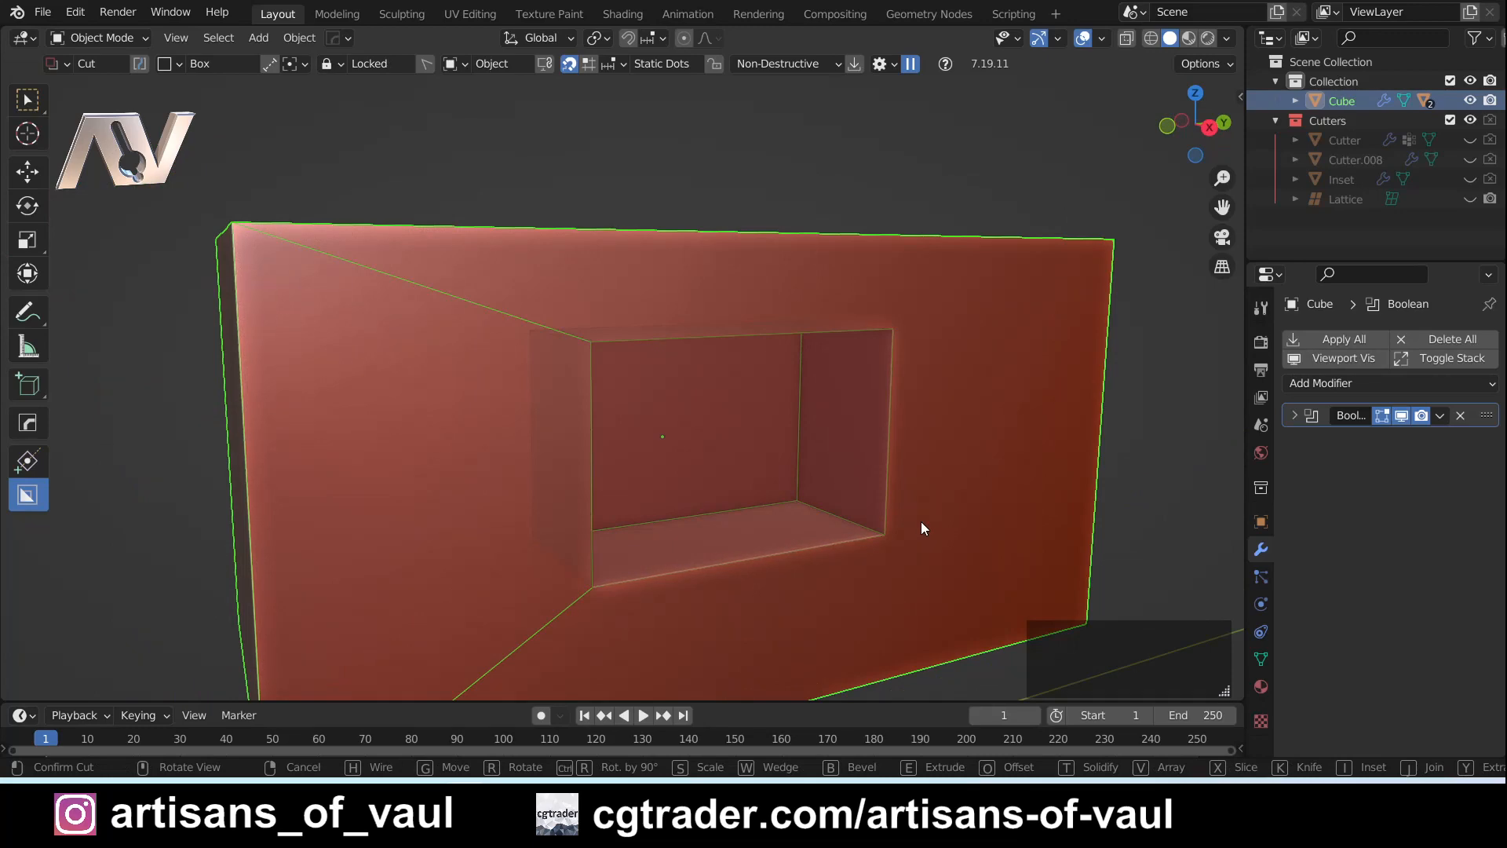
- Taper the locked box cut so the recess narrows toward its back face
key(shift)
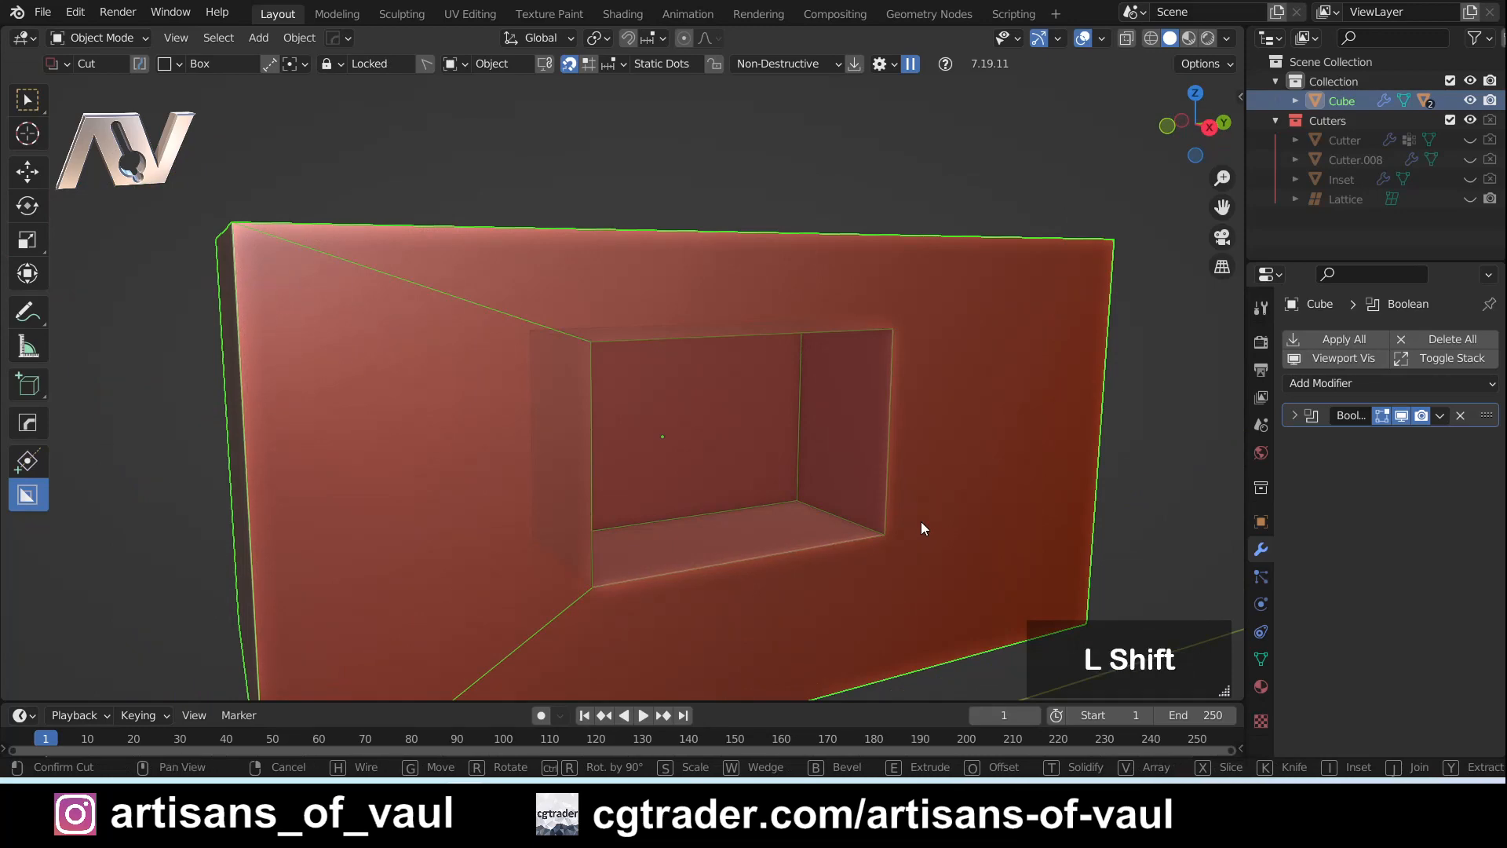
key(shift+t)
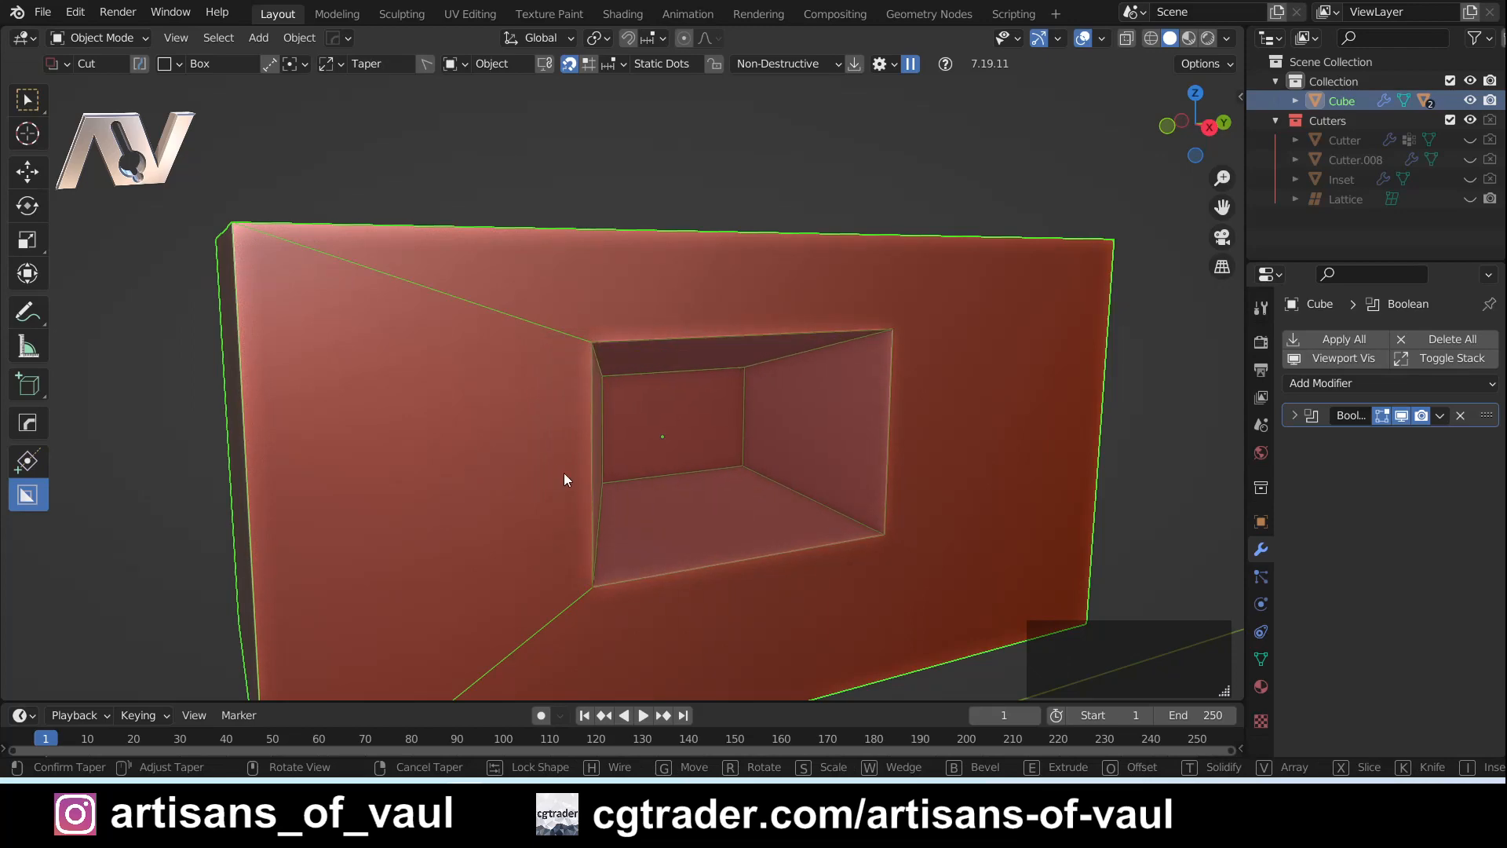
click(531, 480)
middle_drag(531, 480, 779, 443)
middle_drag(779, 339, 767, 422)
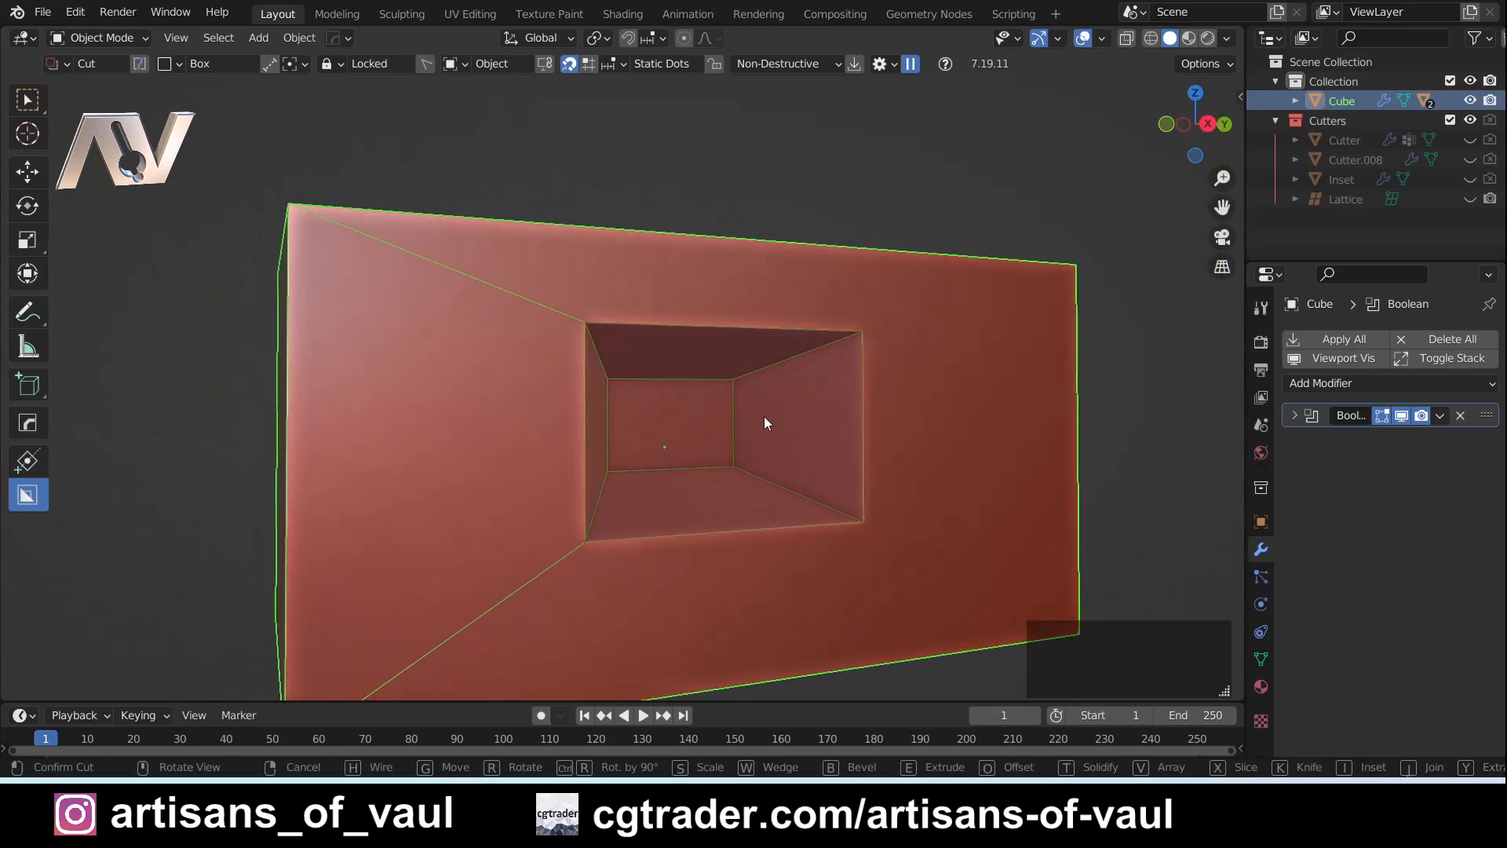
- Examine the tapered recess from both sides and cancel the cut
middle_drag(596, 445, 838, 358)
middle_drag(656, 426, 737, 397)
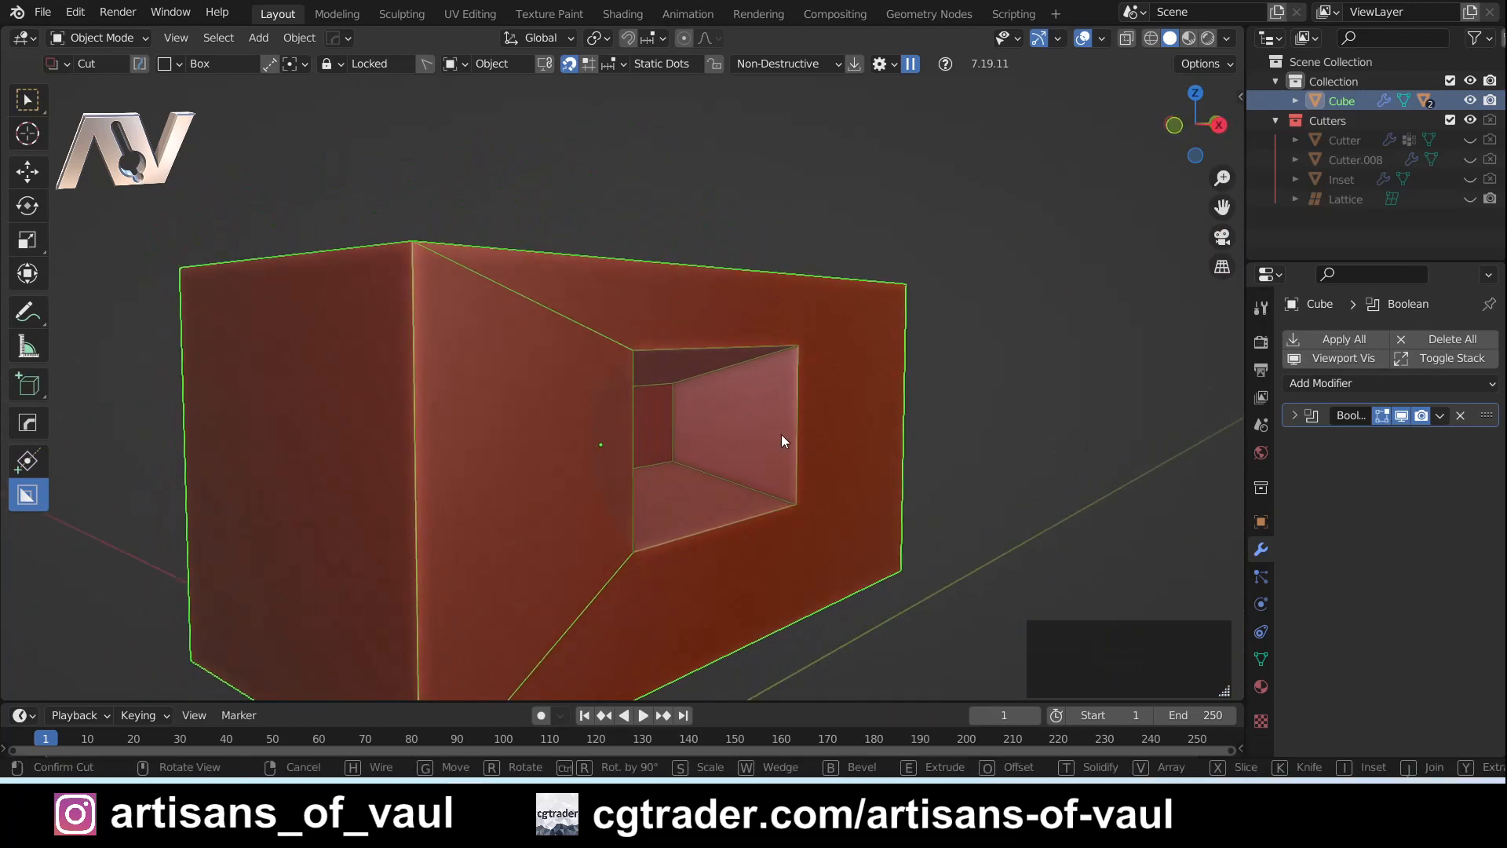
middle_drag(757, 478, 674, 475)
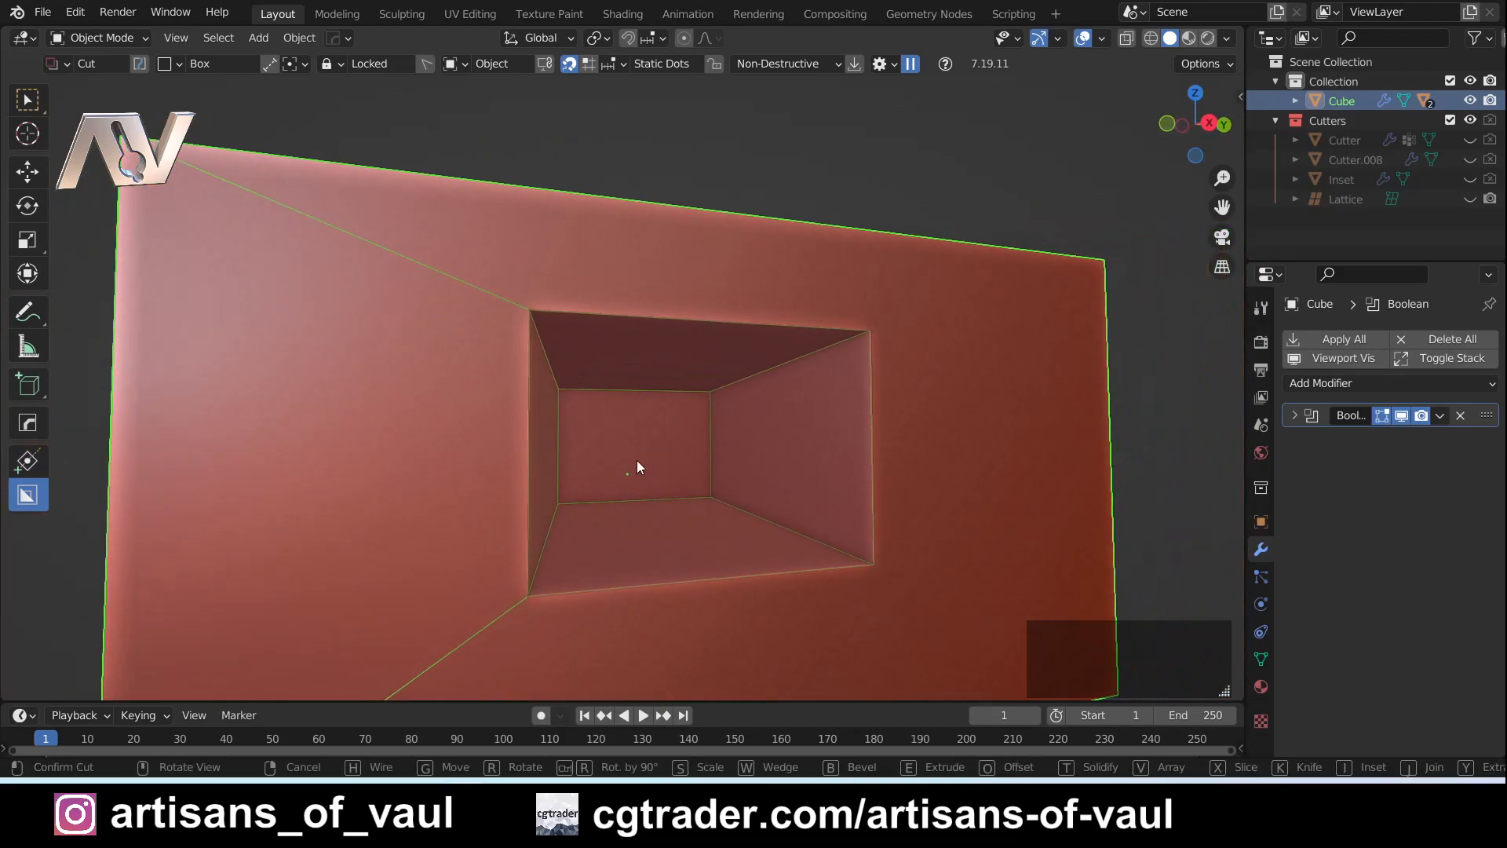
right_click(637, 460)
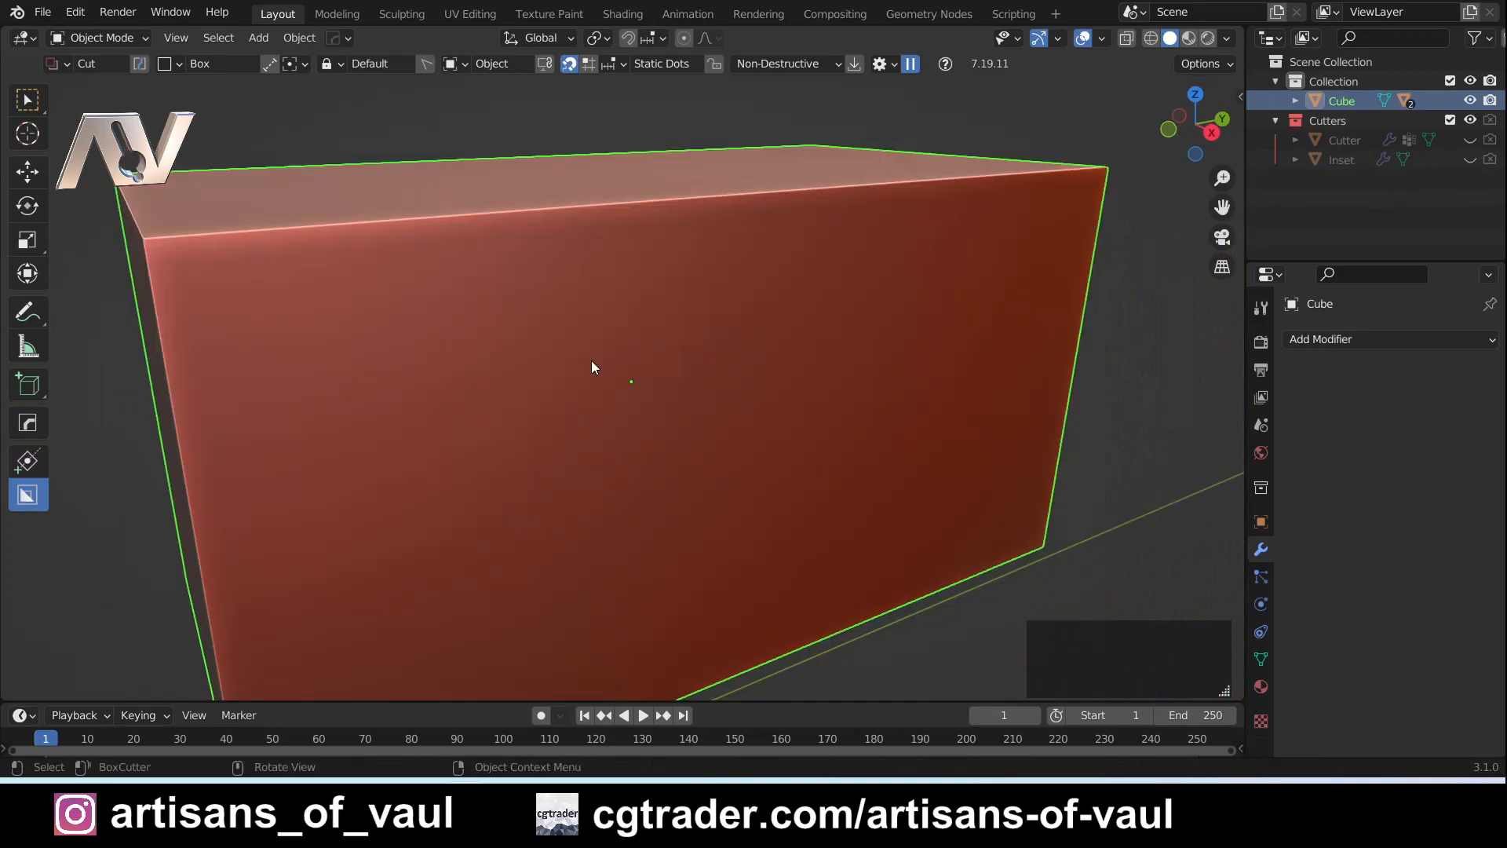
- Draw a new rectangular box cut on the cuboid's front face and extrude it inward
shift+middle_drag(591, 360, 682, 408)
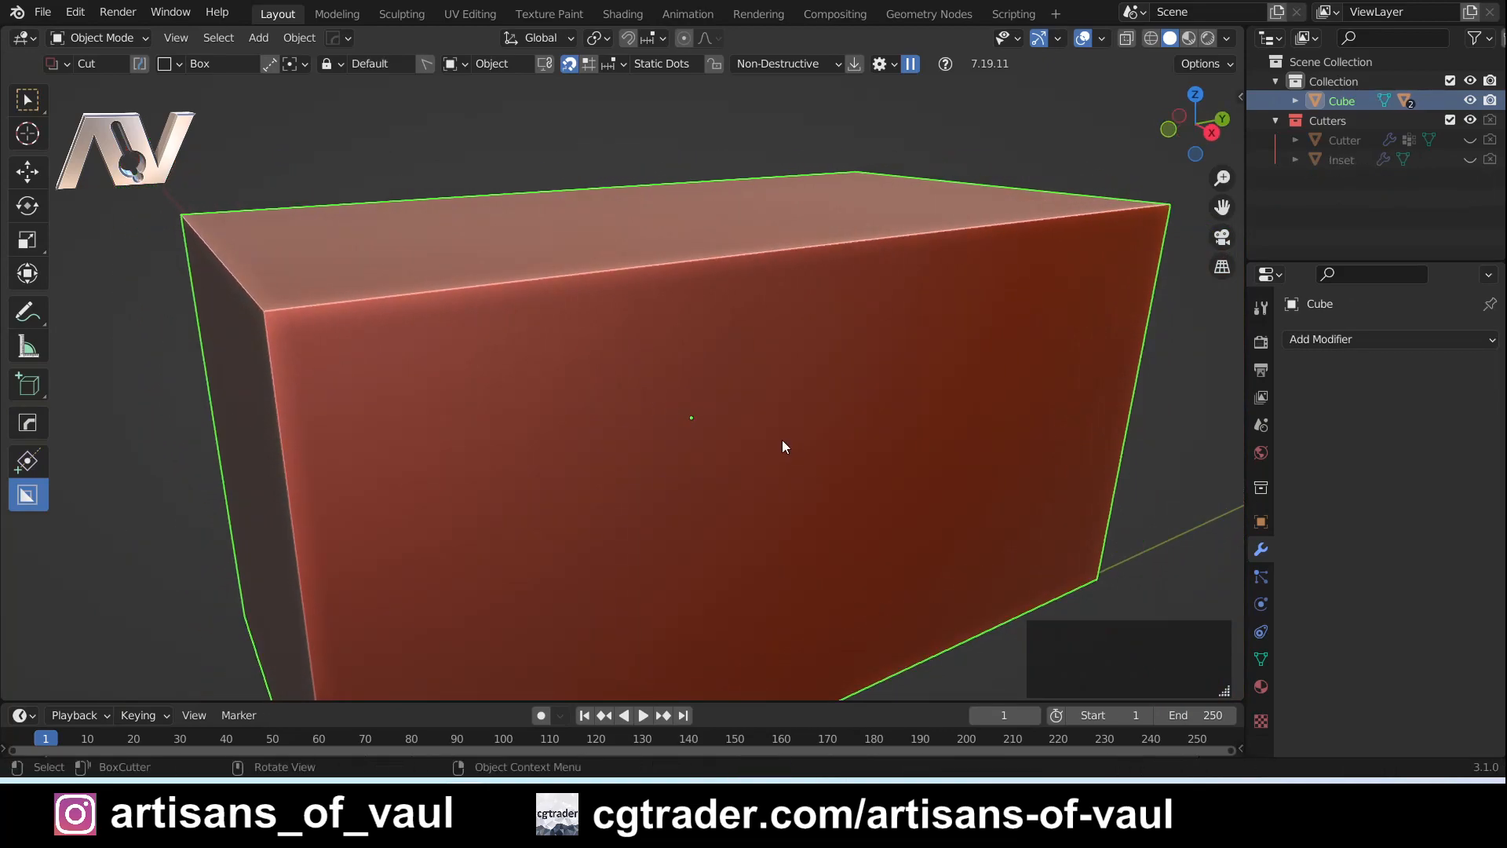
middle_drag(726, 503, 662, 420)
drag(620, 365, 749, 450)
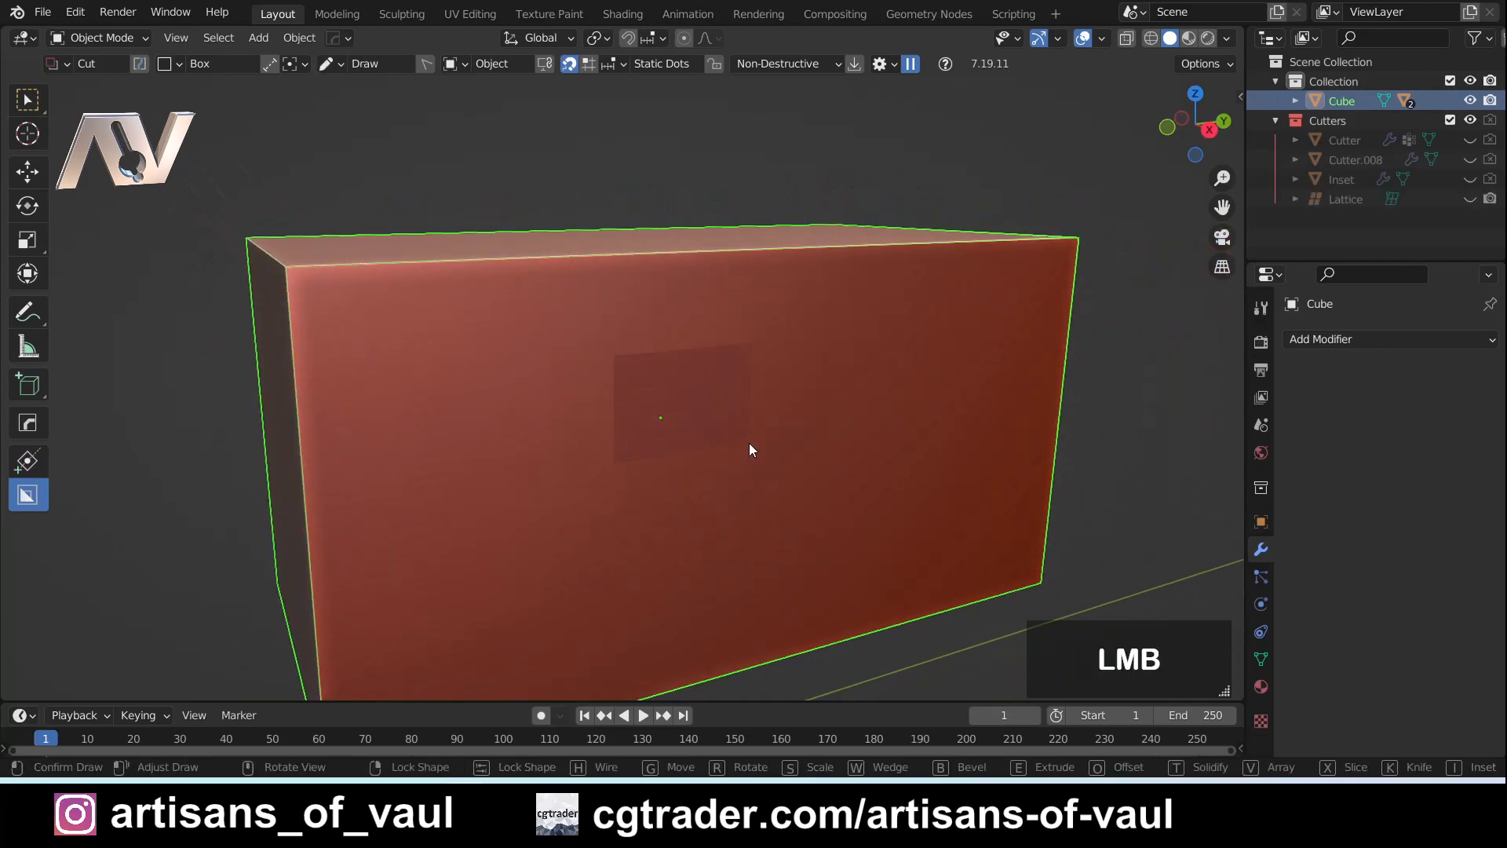
drag(816, 515, 813, 513)
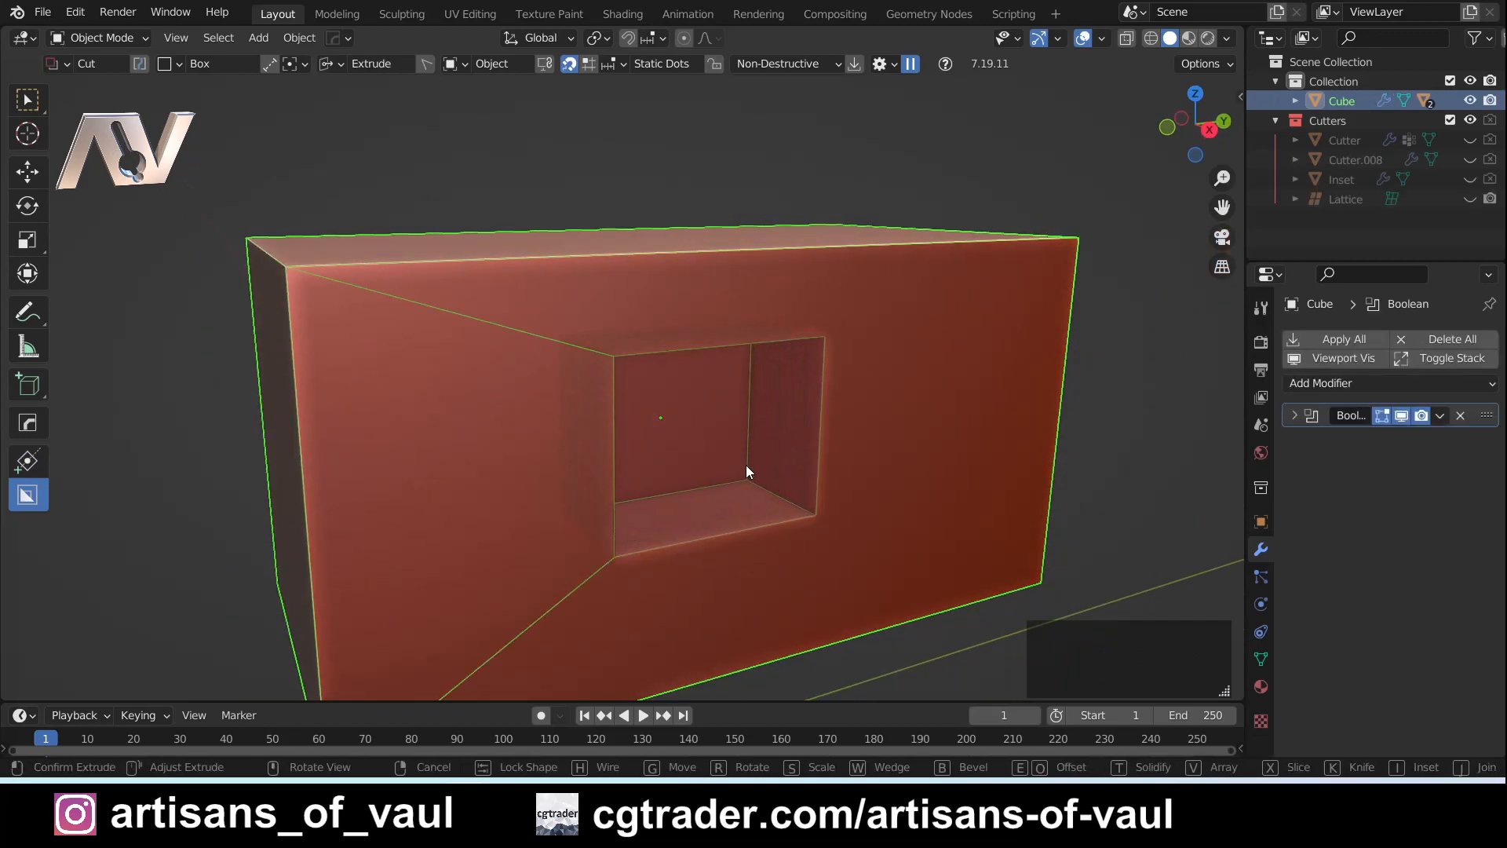
- Cycle the box cut through its Wedge orientations and back to a plain Box, and cancel it
key(w)
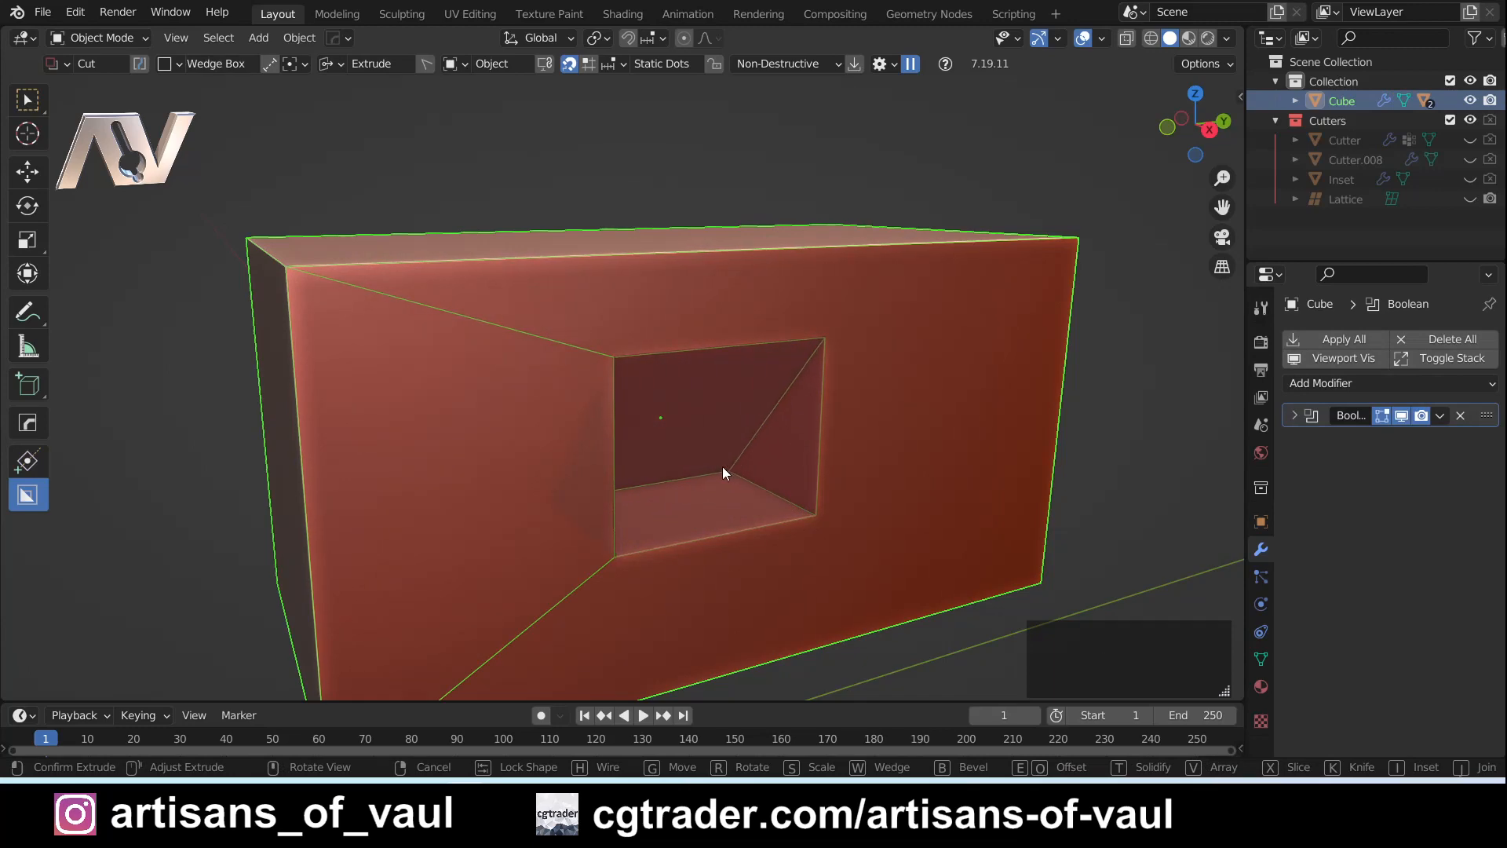
key(w)
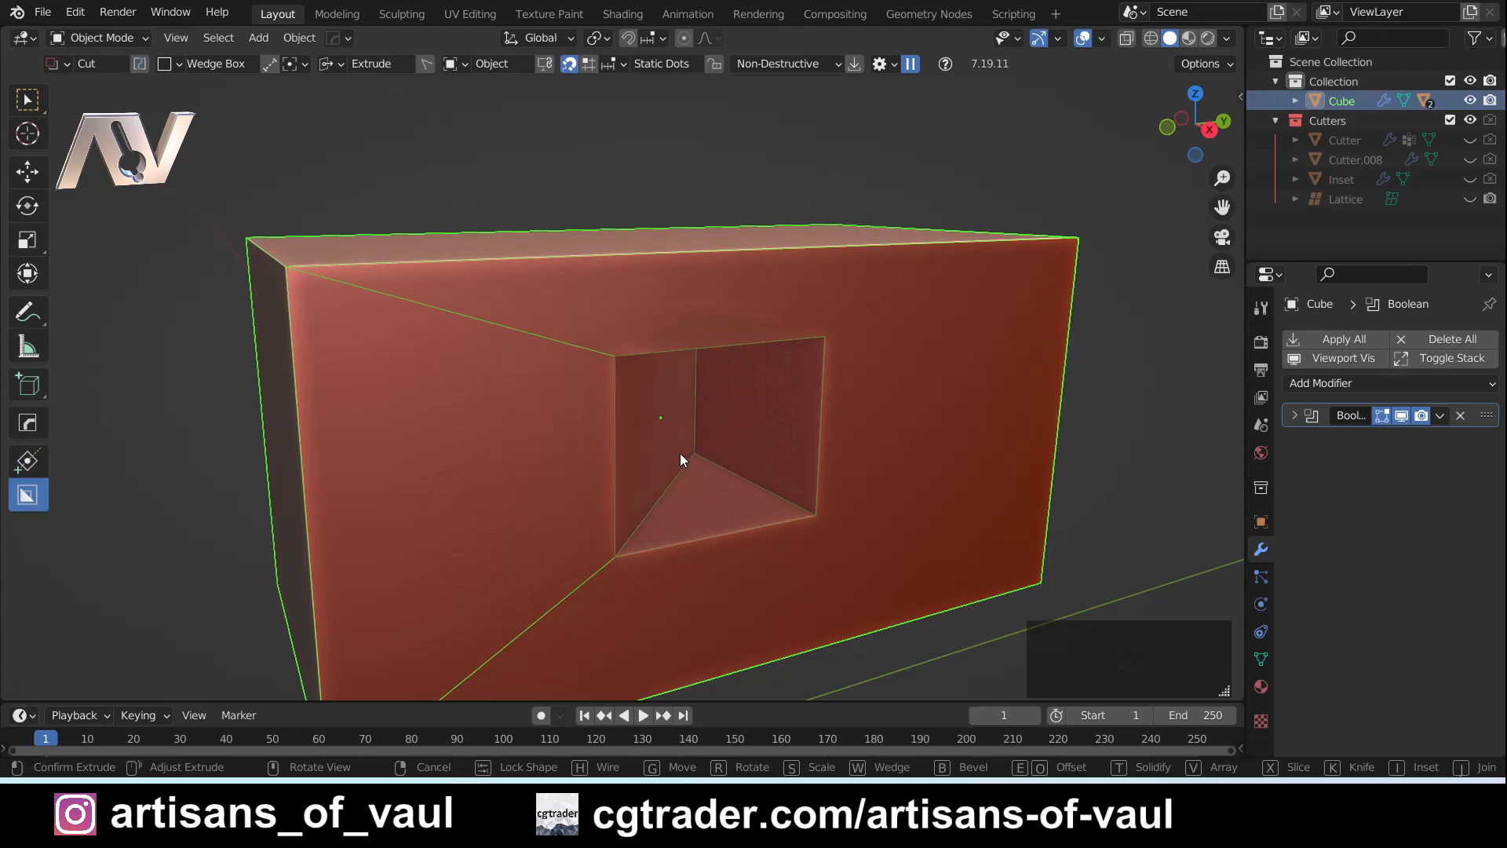
key(w)
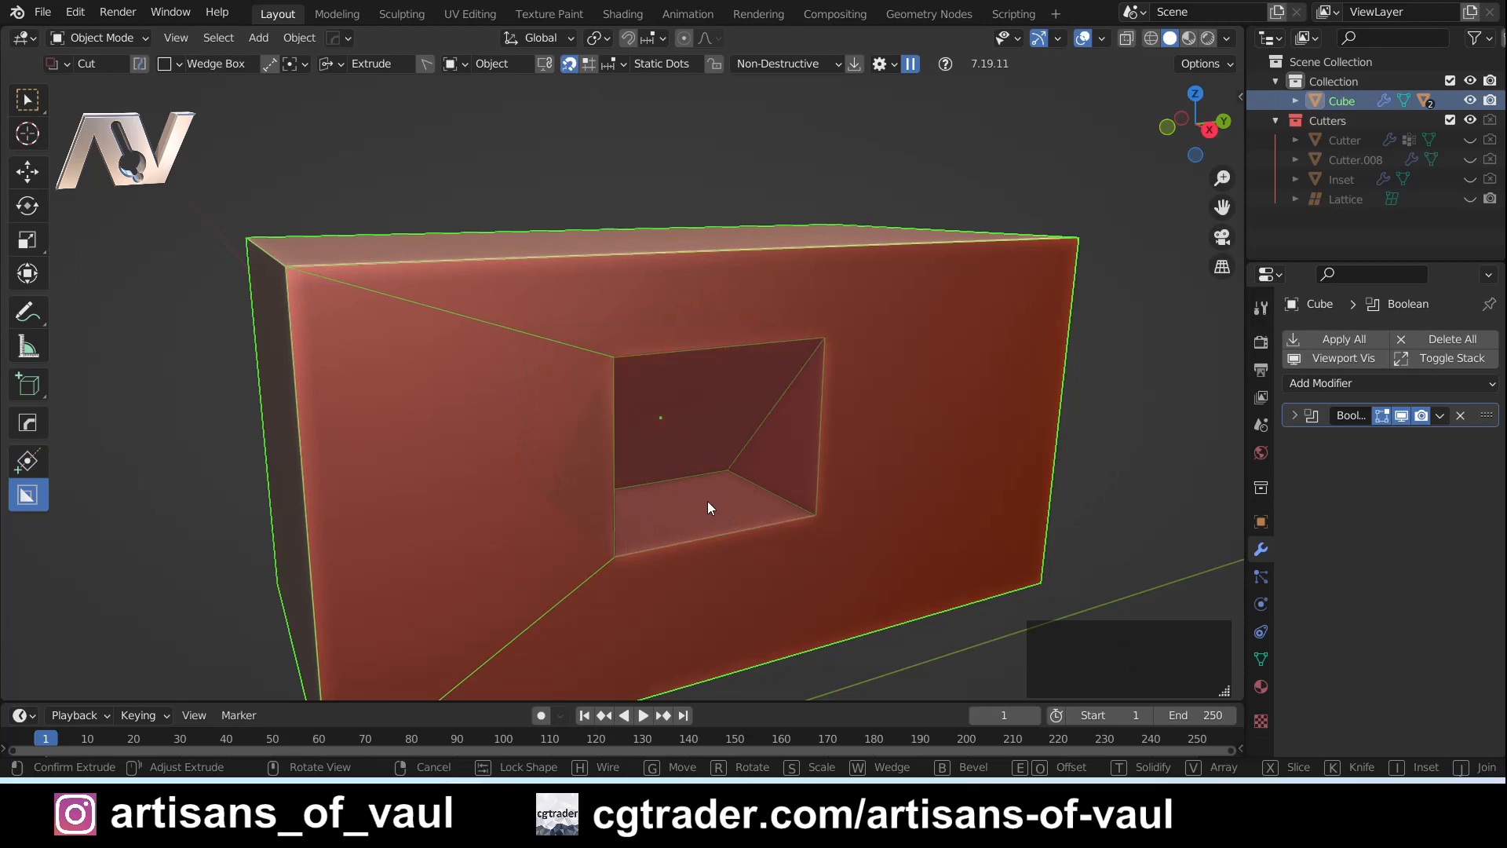
key(w)
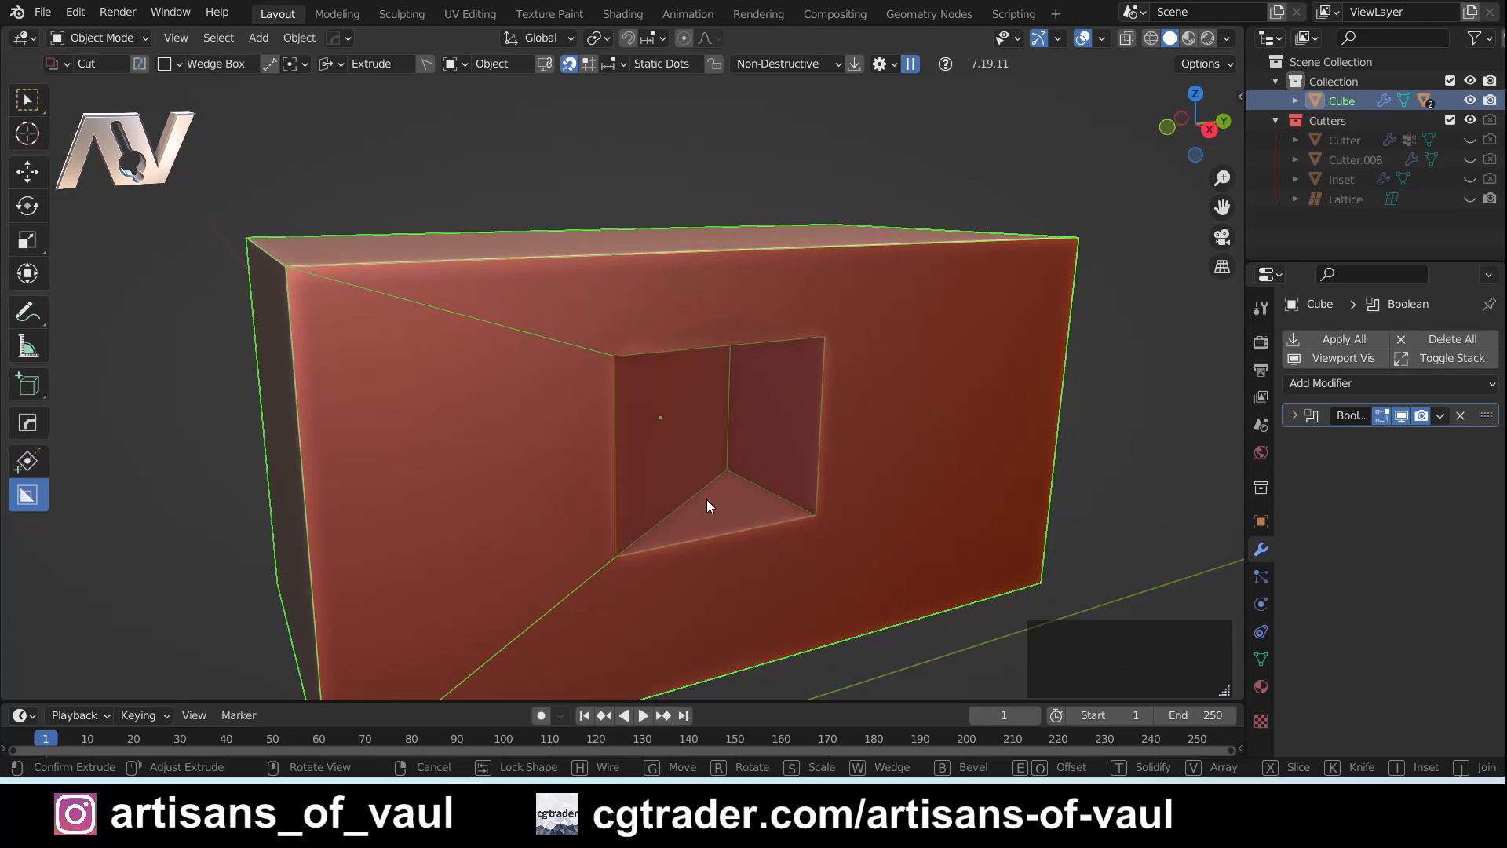
key(w)
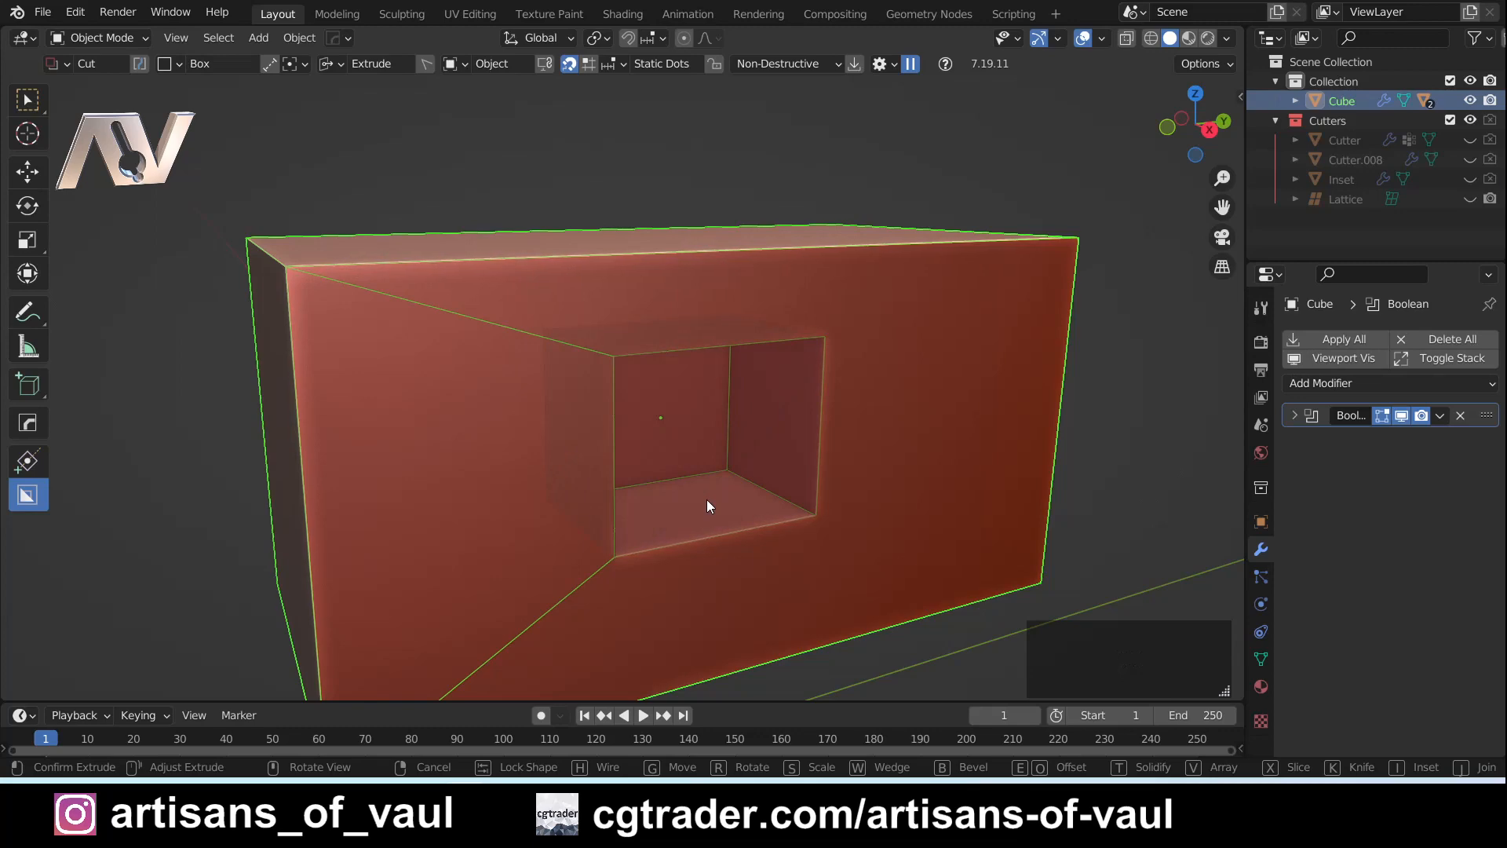
key(Escape)
- Draw a larger box cut from its upper corner downward, try its Wedge orientations, and cancel it
middle_drag(807, 534, 642, 321)
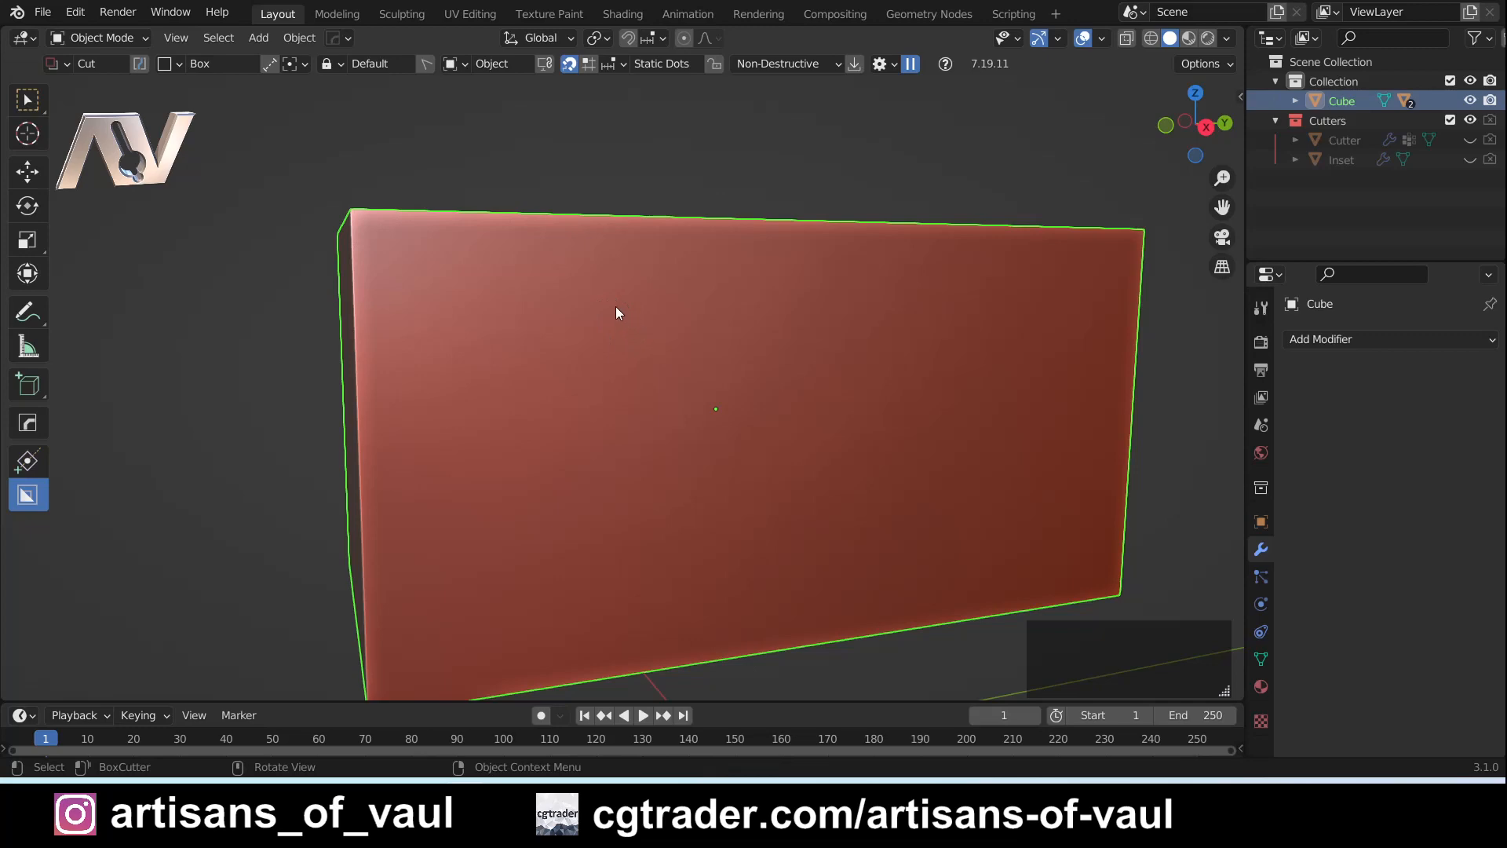
drag(616, 306, 877, 534)
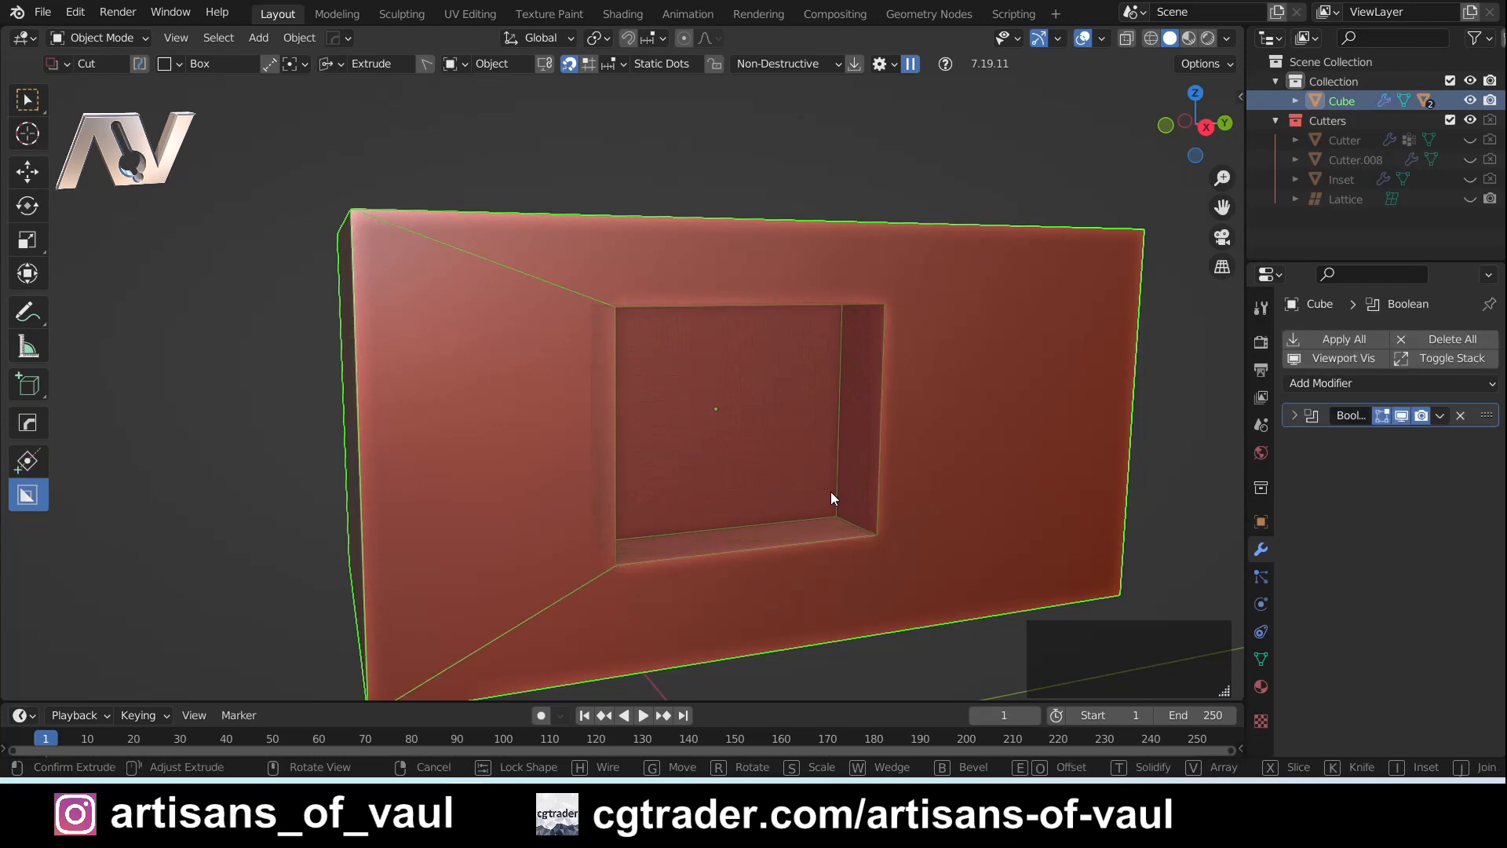
key(w)
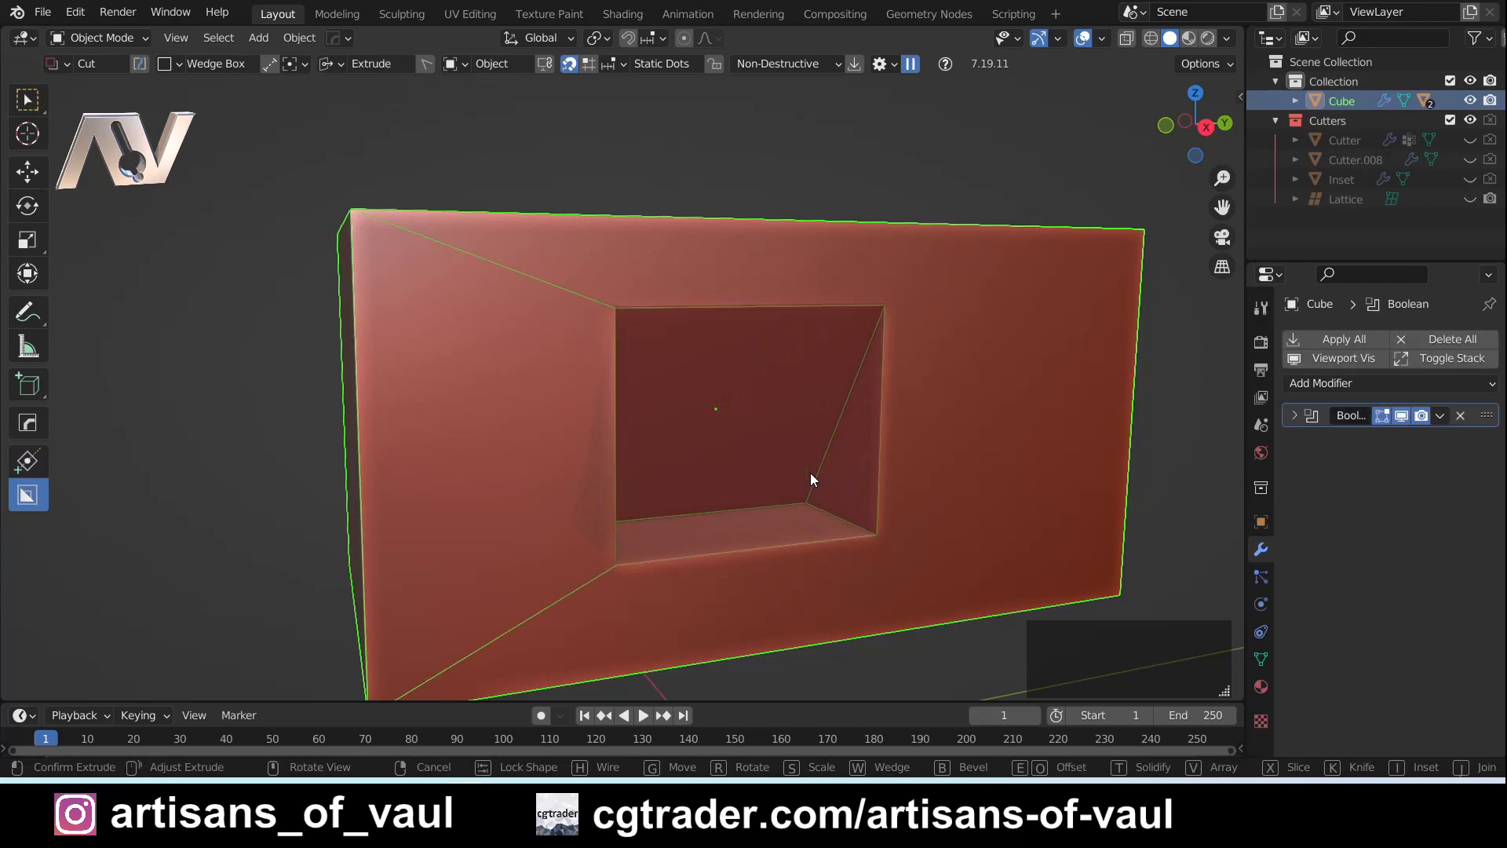
key(w)
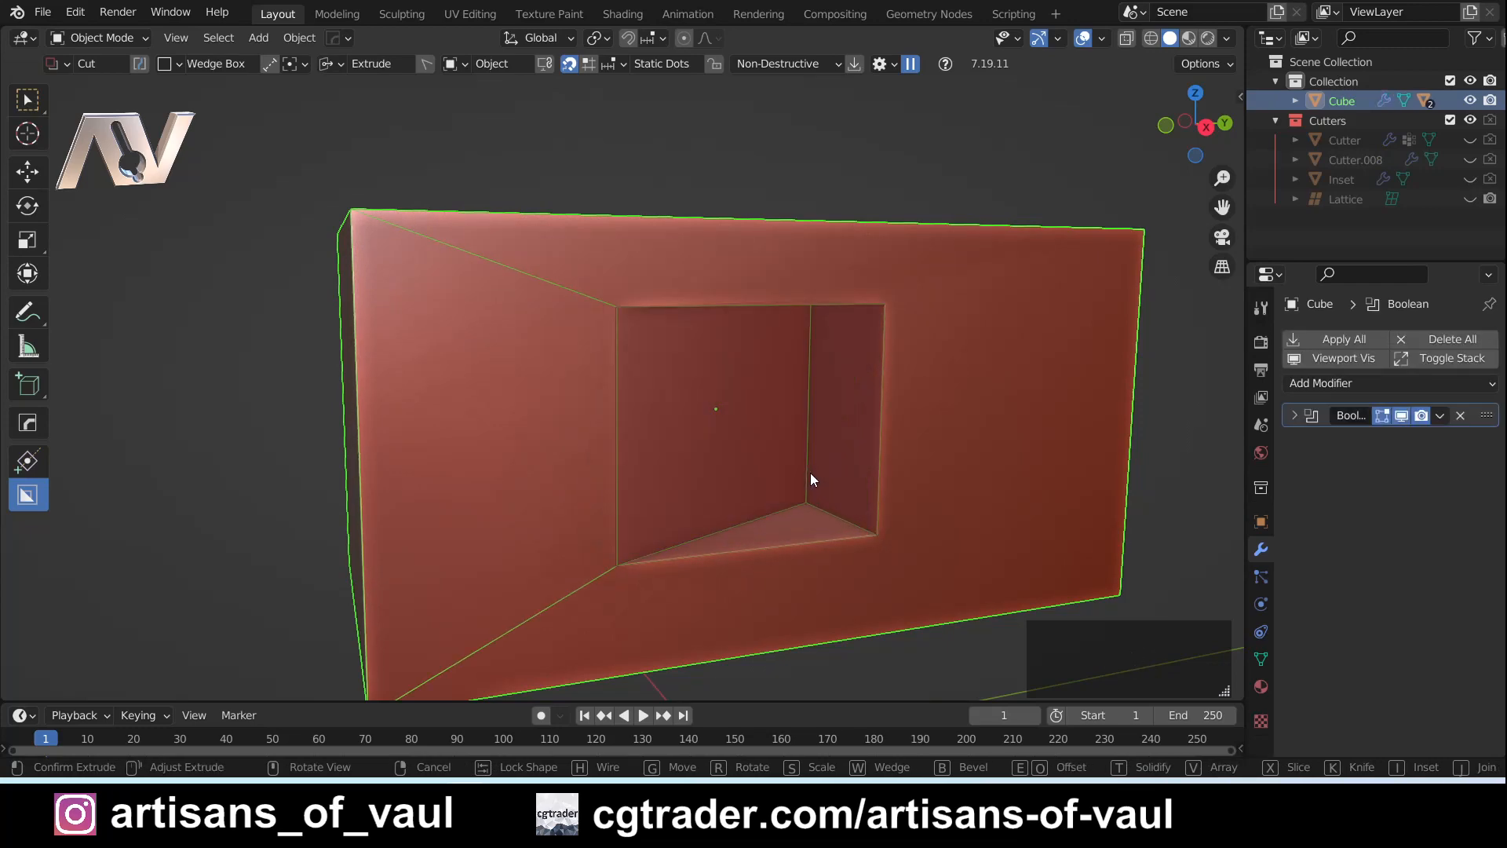
key(w)
key(Escape)
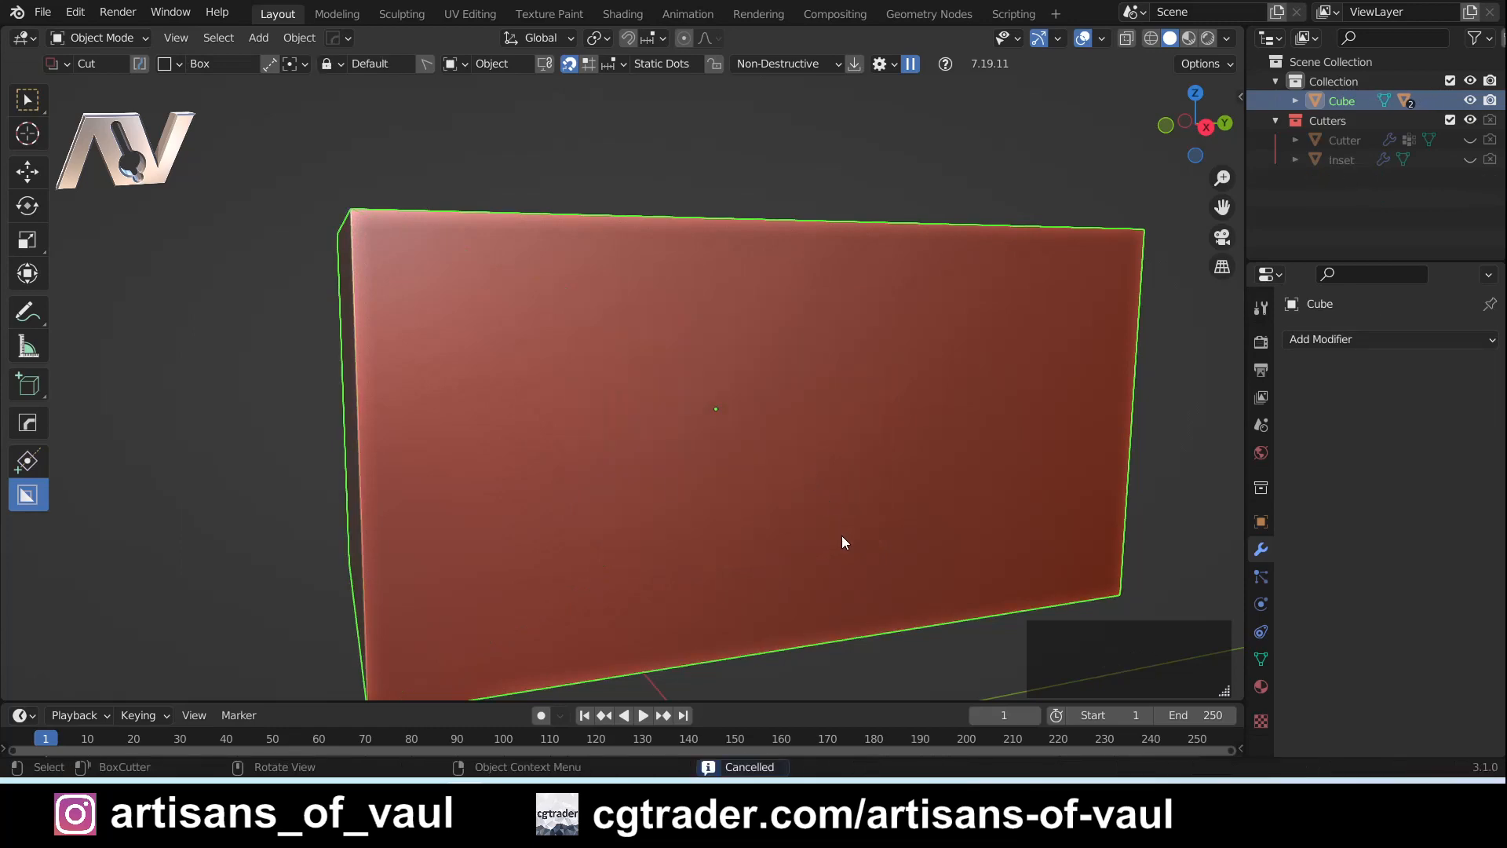
- Draw a box cut from its lower corner upward and cycle its Wedge orientations back to a plain Box
drag(843, 545, 652, 339)
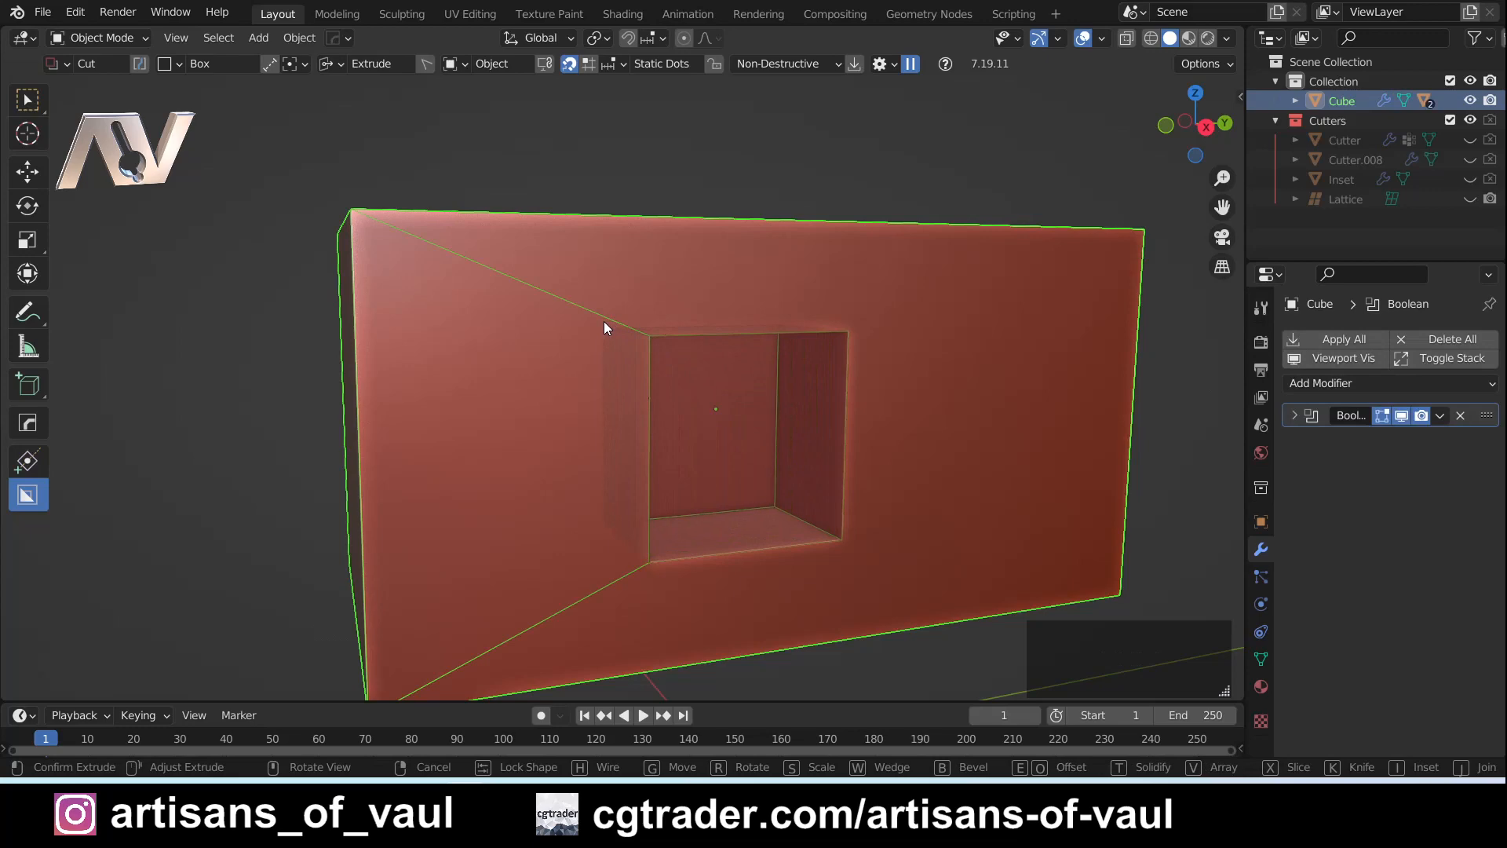
key(w)
key(w)
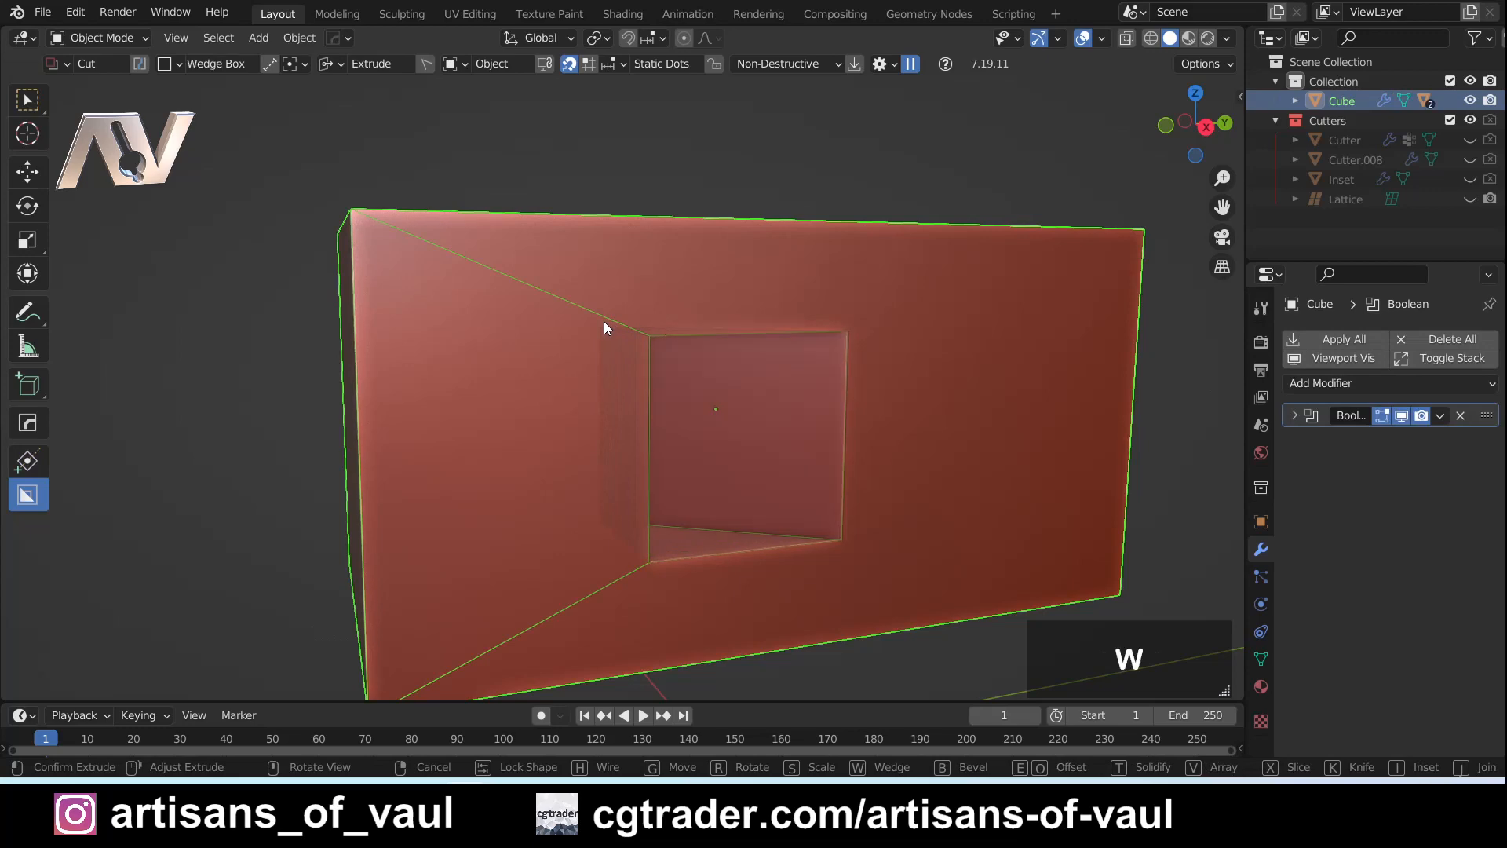
key(w)
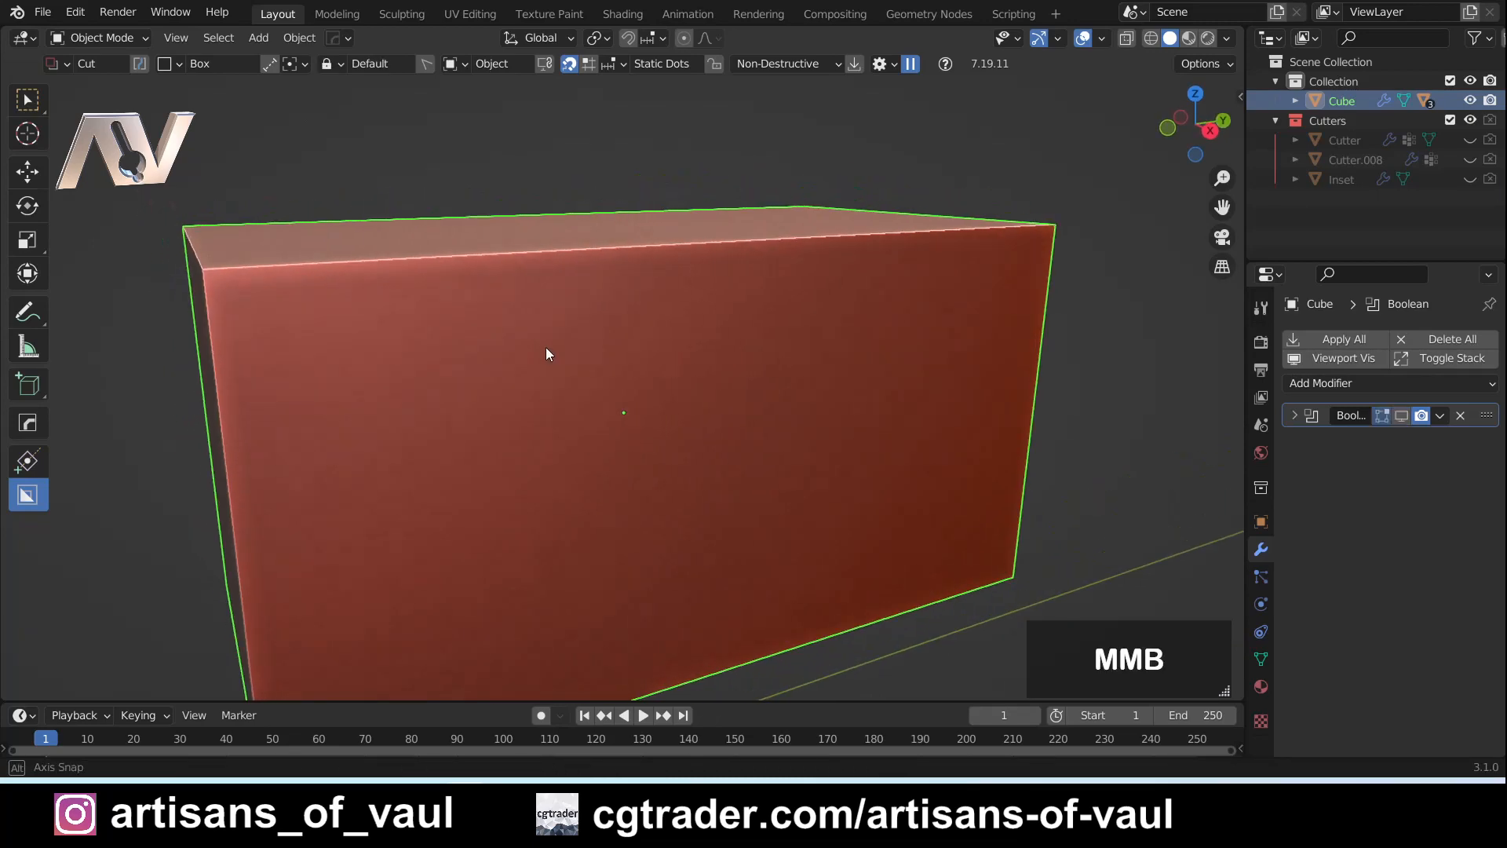
- Draw a wide box cut on the front face, try a Wedge sloping from its upper edge, and cancel the cut
mouse_move(544, 346)
middle_down()
mouse_move(537, 358)
mouse_move(605, 396)
mouse_move(570, 363)
middle_up()
drag(565, 363, 831, 556)
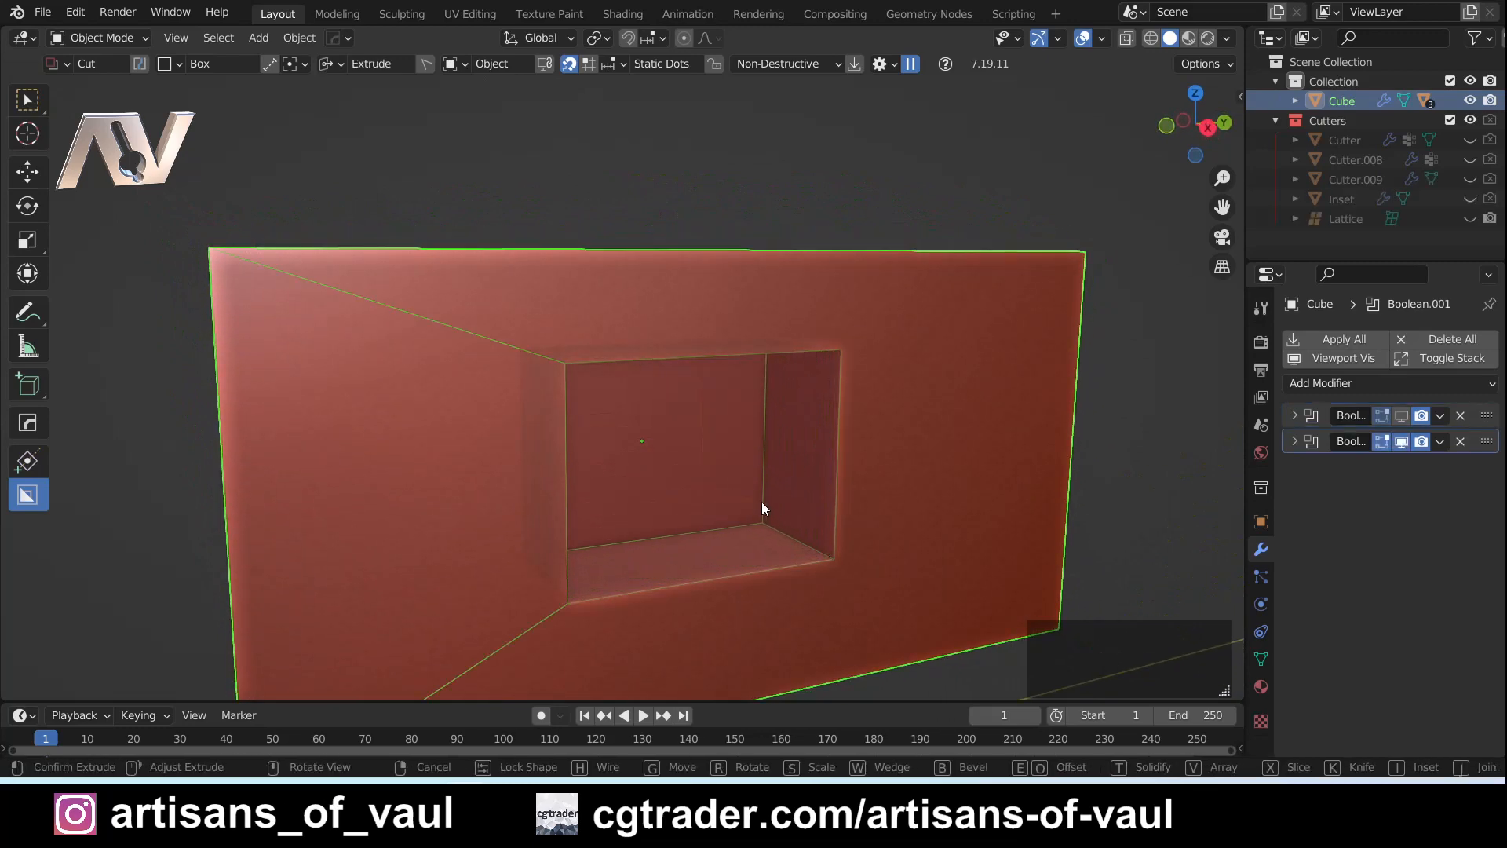
key(w)
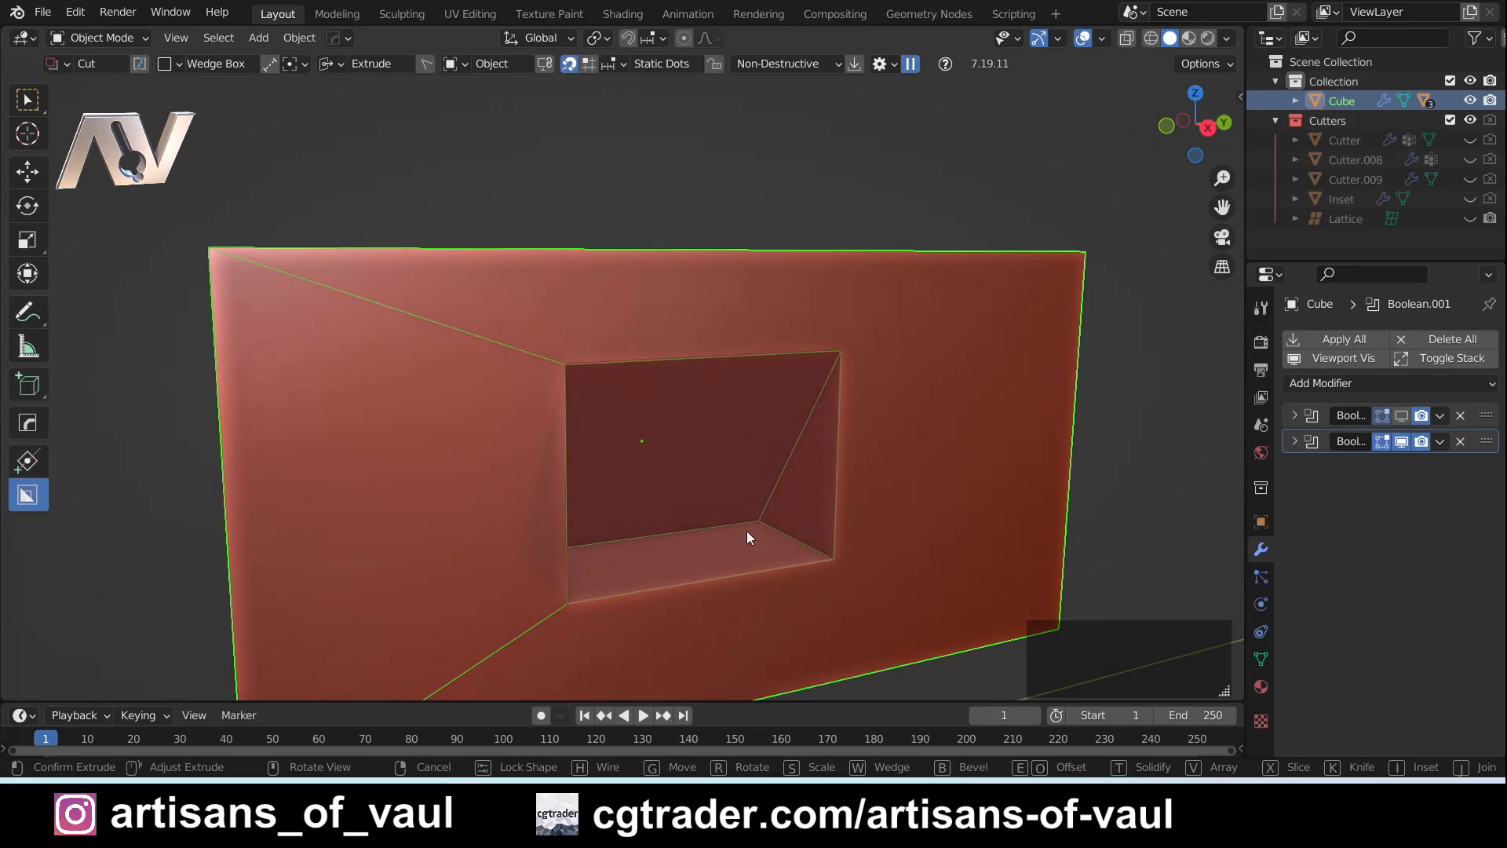
key(ctrl)
ctrl+middle_drag(797, 535, 559, 421)
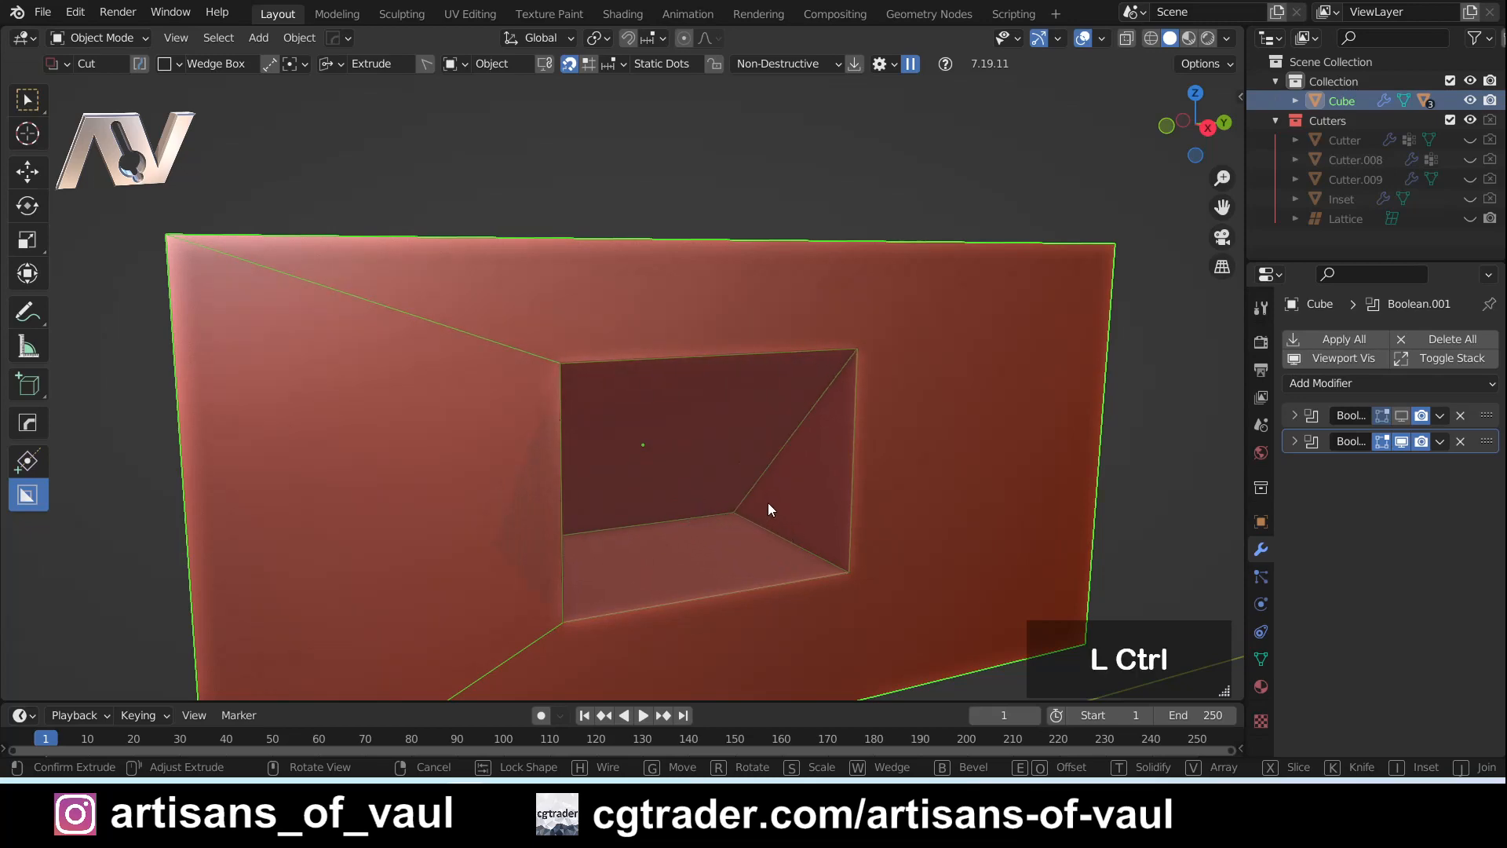
ctrl+click(744, 510)
middle_drag(739, 616, 744, 559)
key(ctrl)
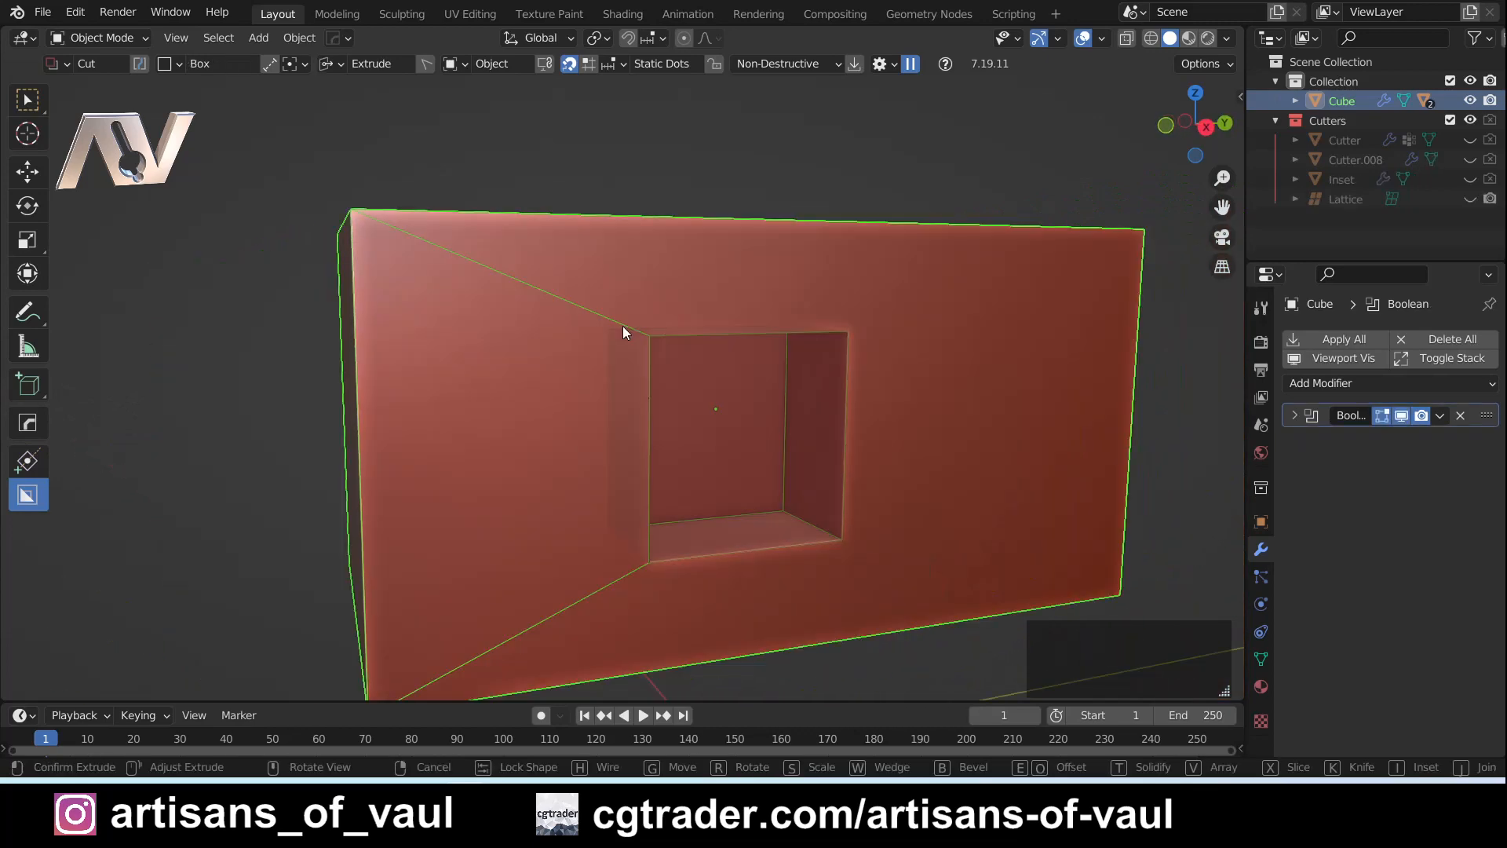
right_click(623, 327)
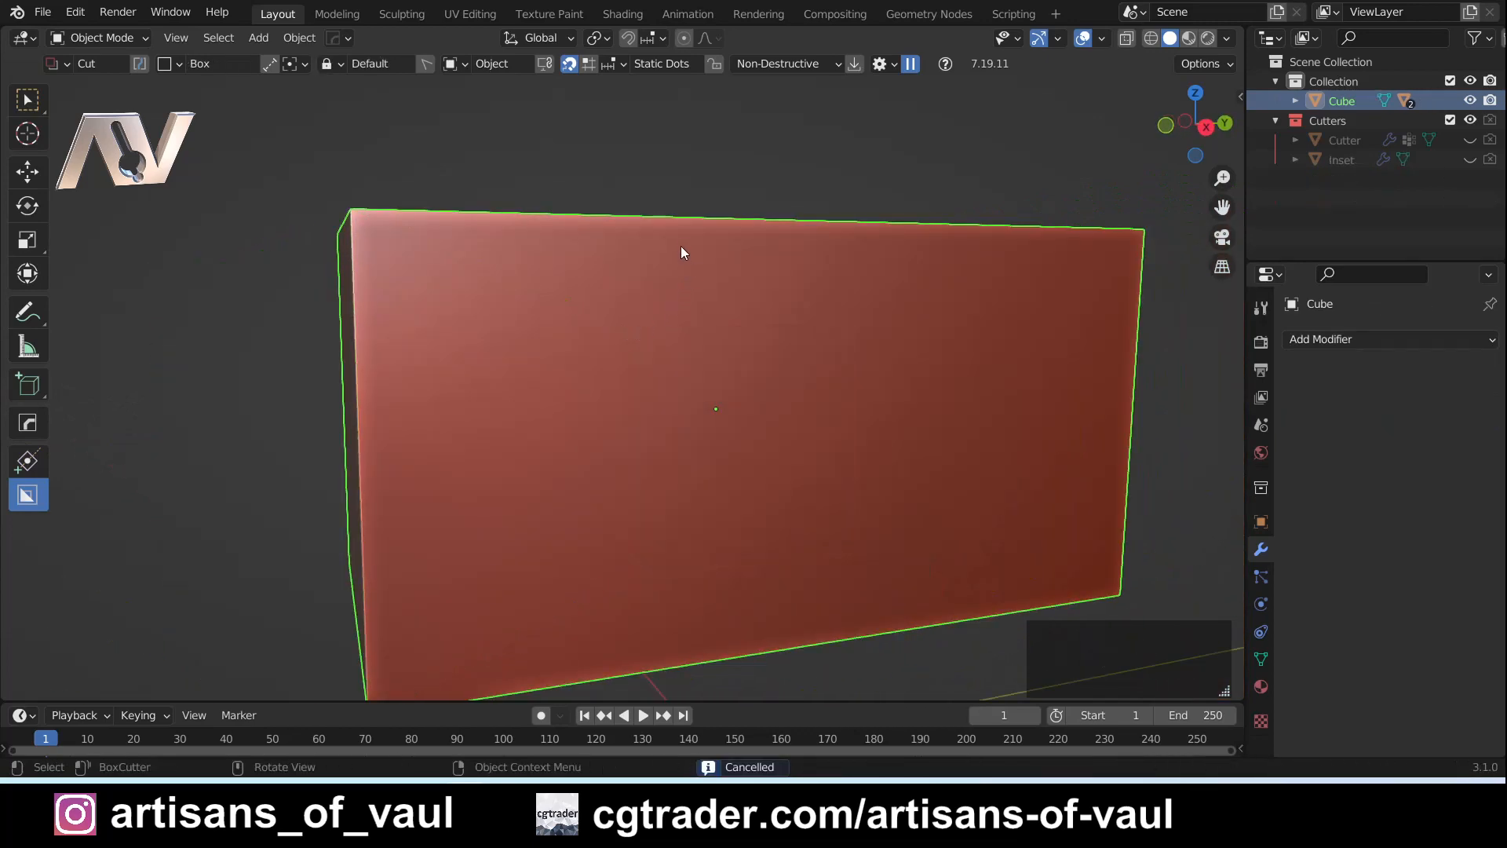
- Draw a box cut about 2.7 by 2.6 m and 1.2 m deep near the middle of the front face, and lock it
middle_drag(737, 345, 757, 390)
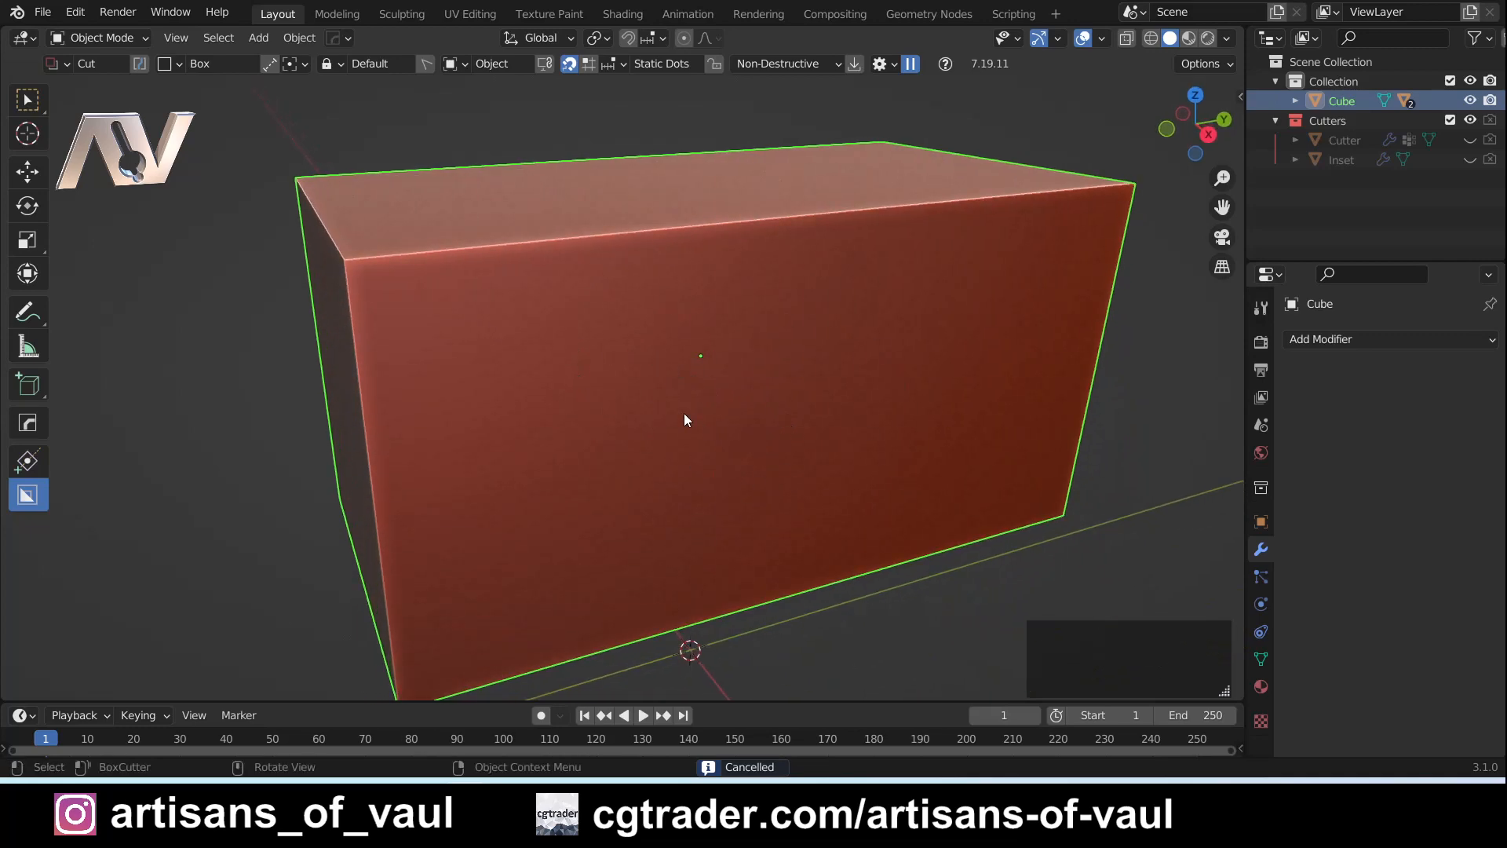
key(d)
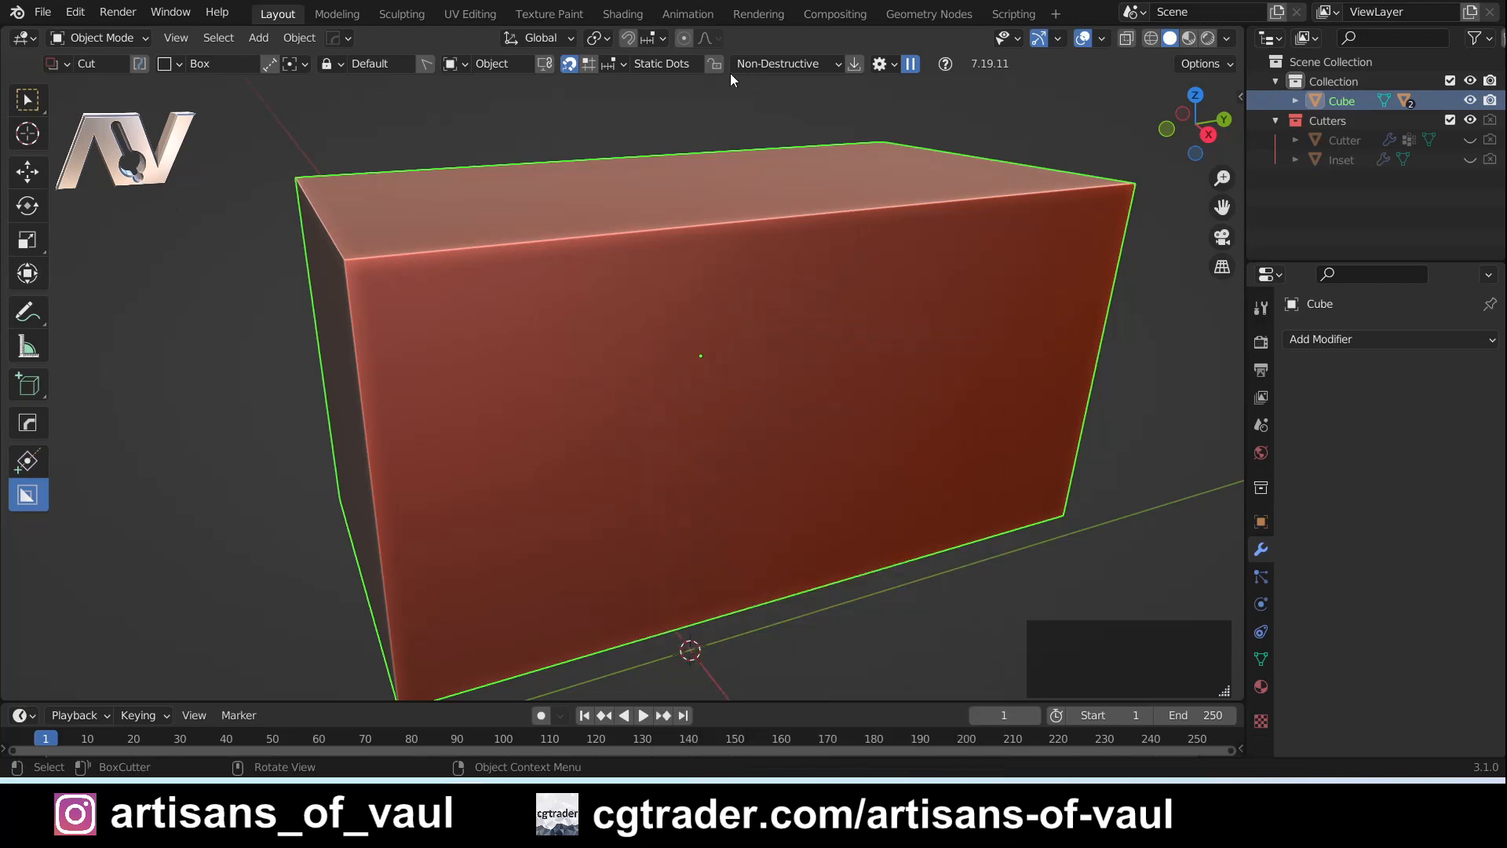
key(d)
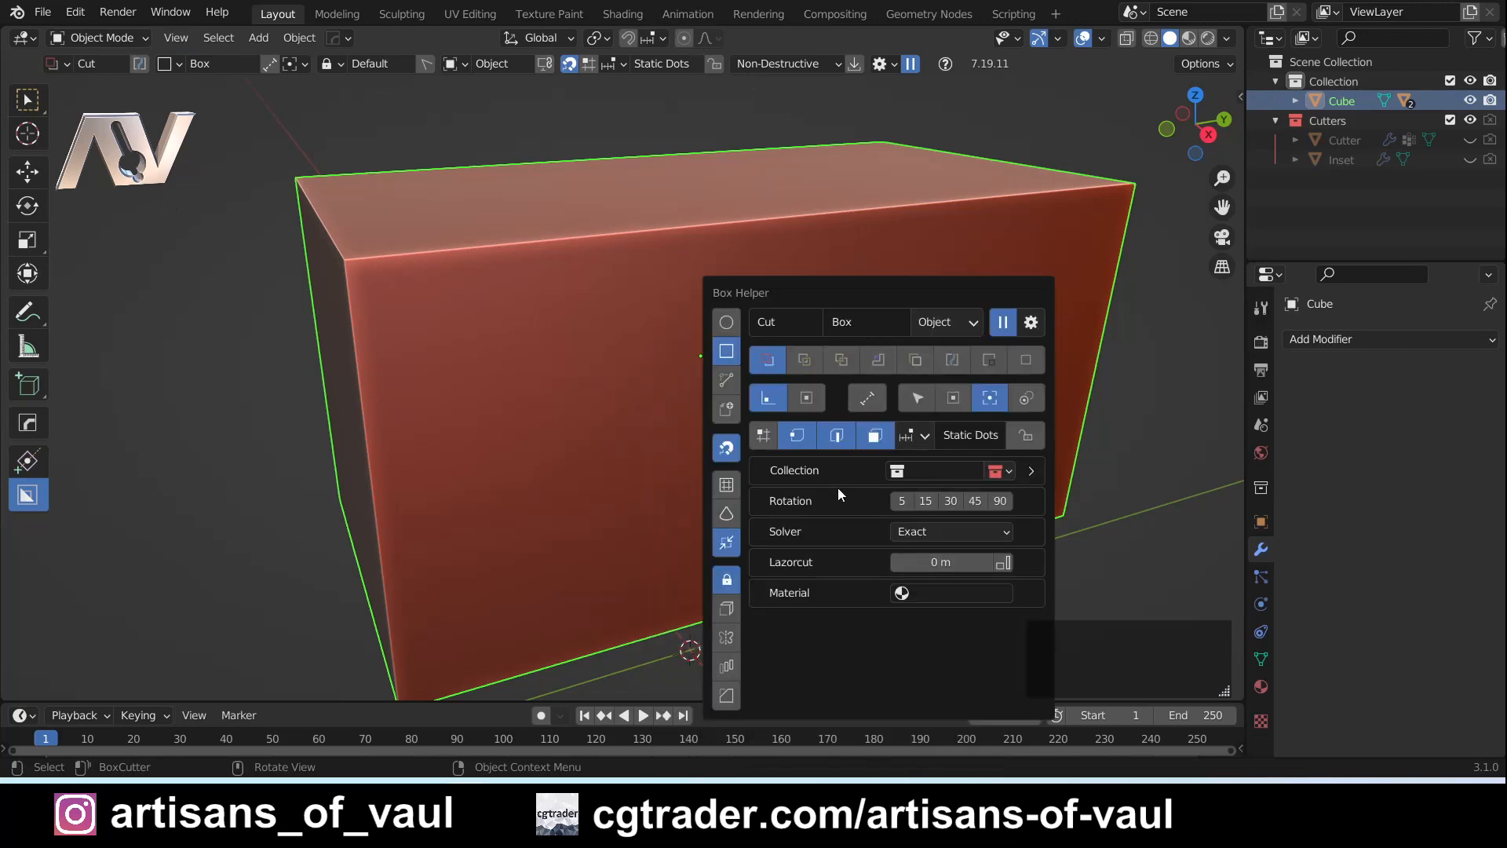
middle_drag(831, 520, 668, 359)
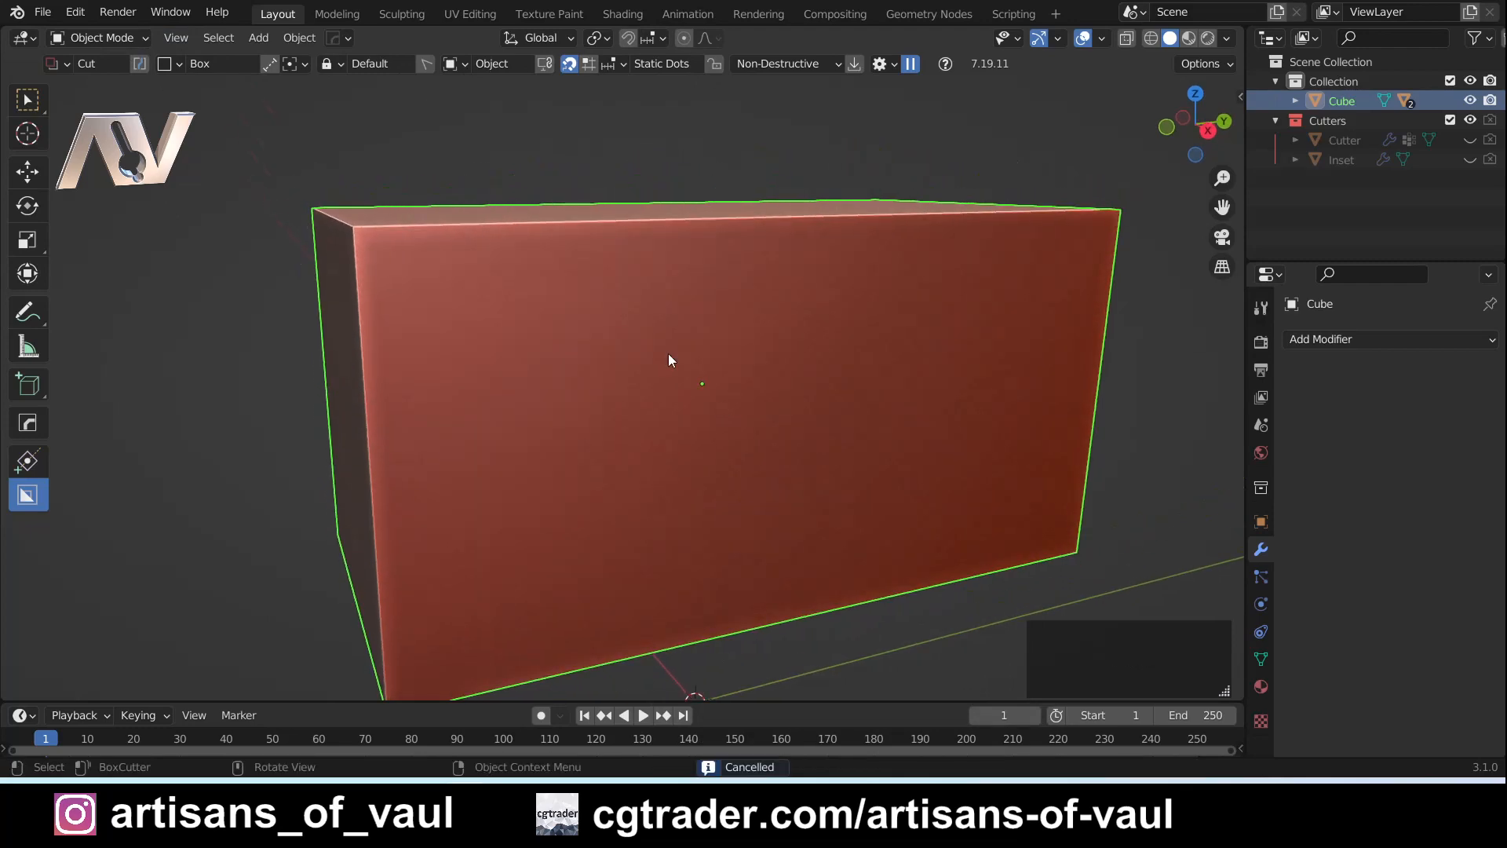
drag(667, 354, 694, 374)
drag(840, 525, 850, 535)
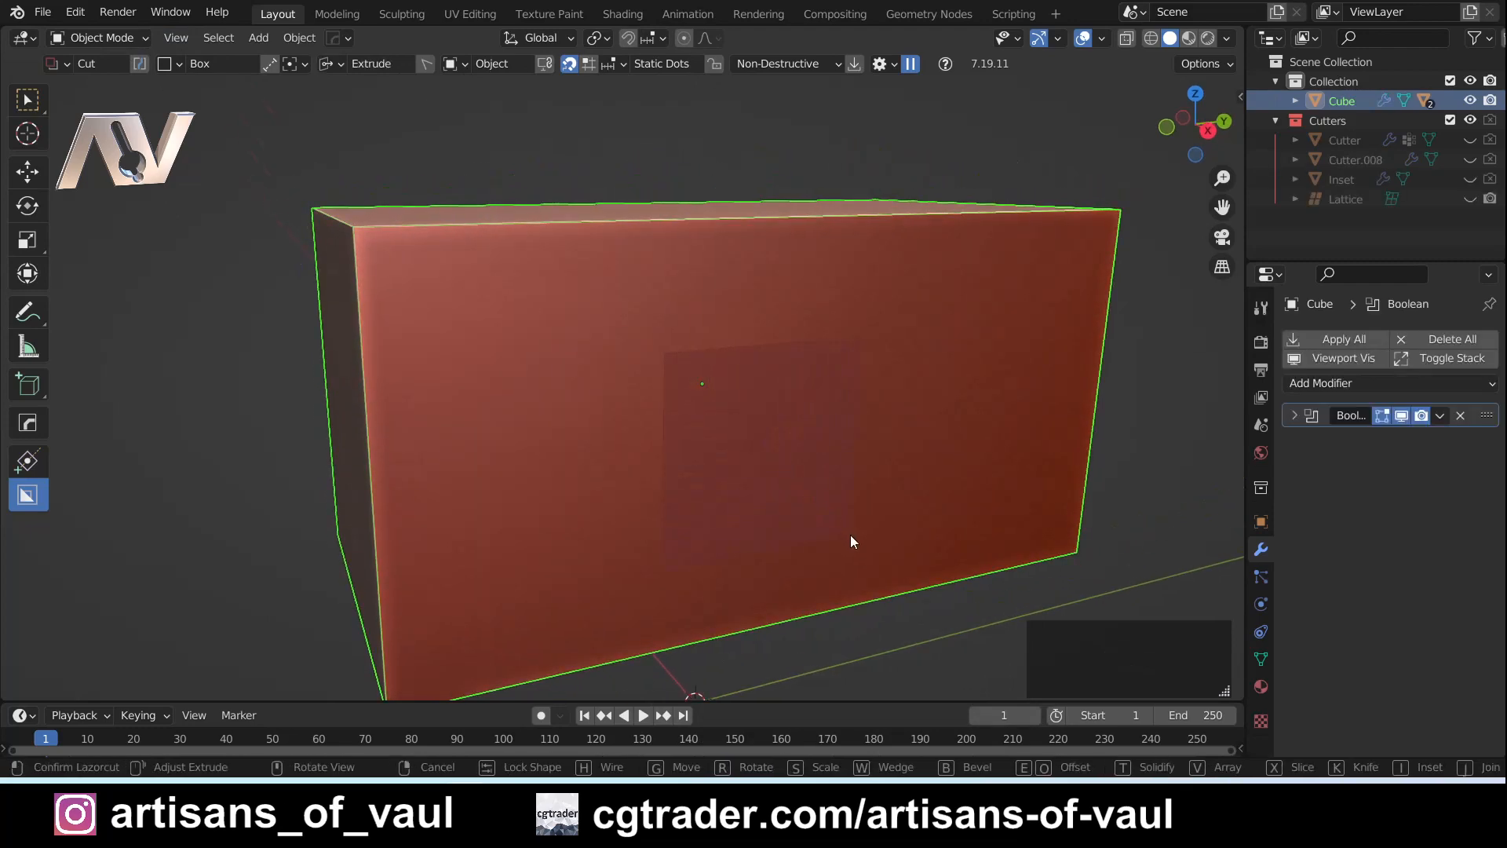
key(Tab)
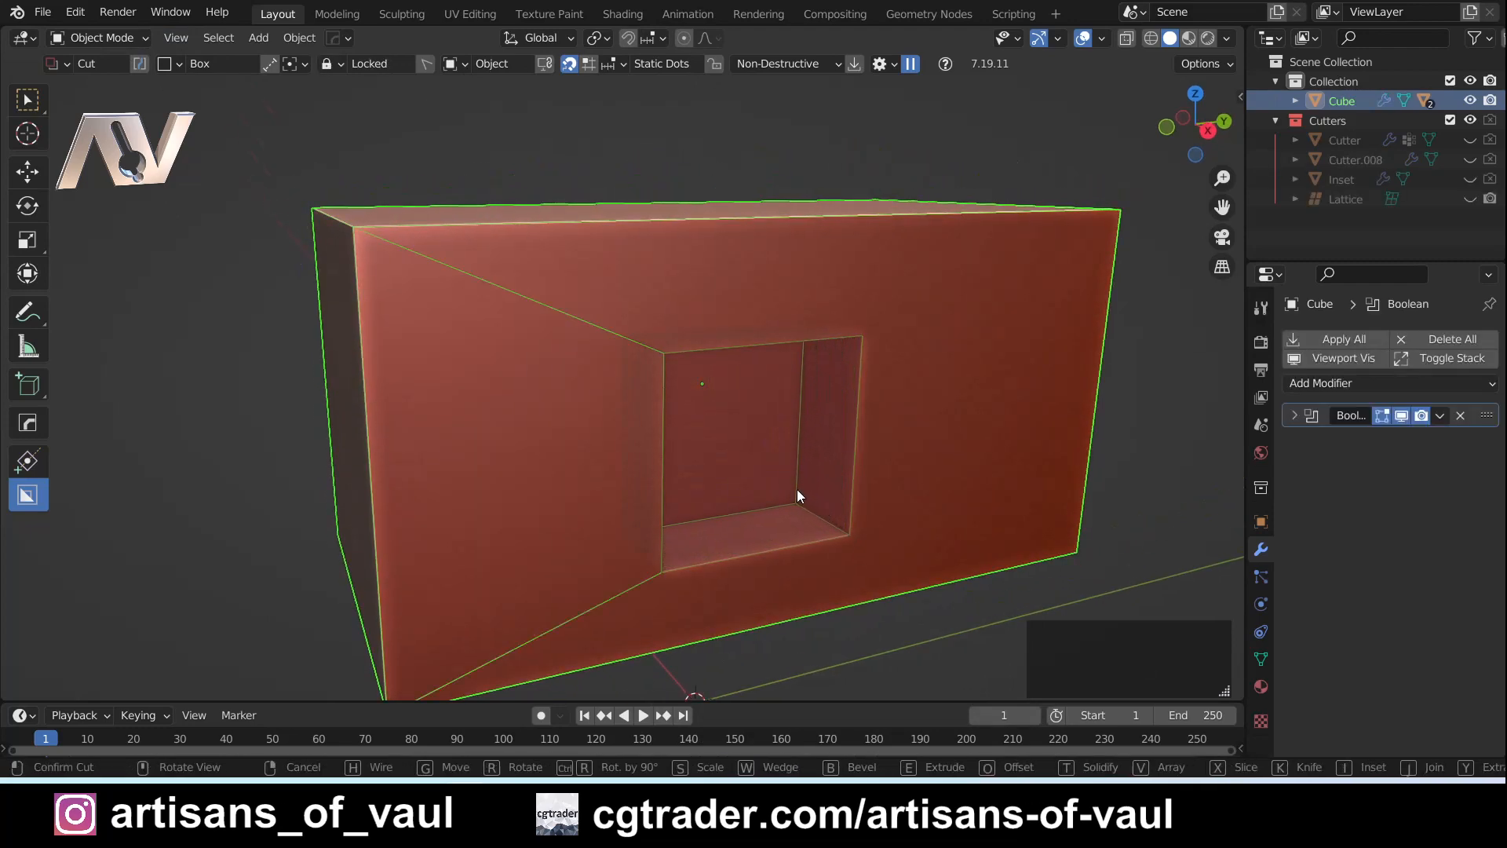
- Try Inset mode on the locked box cut and return it to Cut
key(d)
key(i)
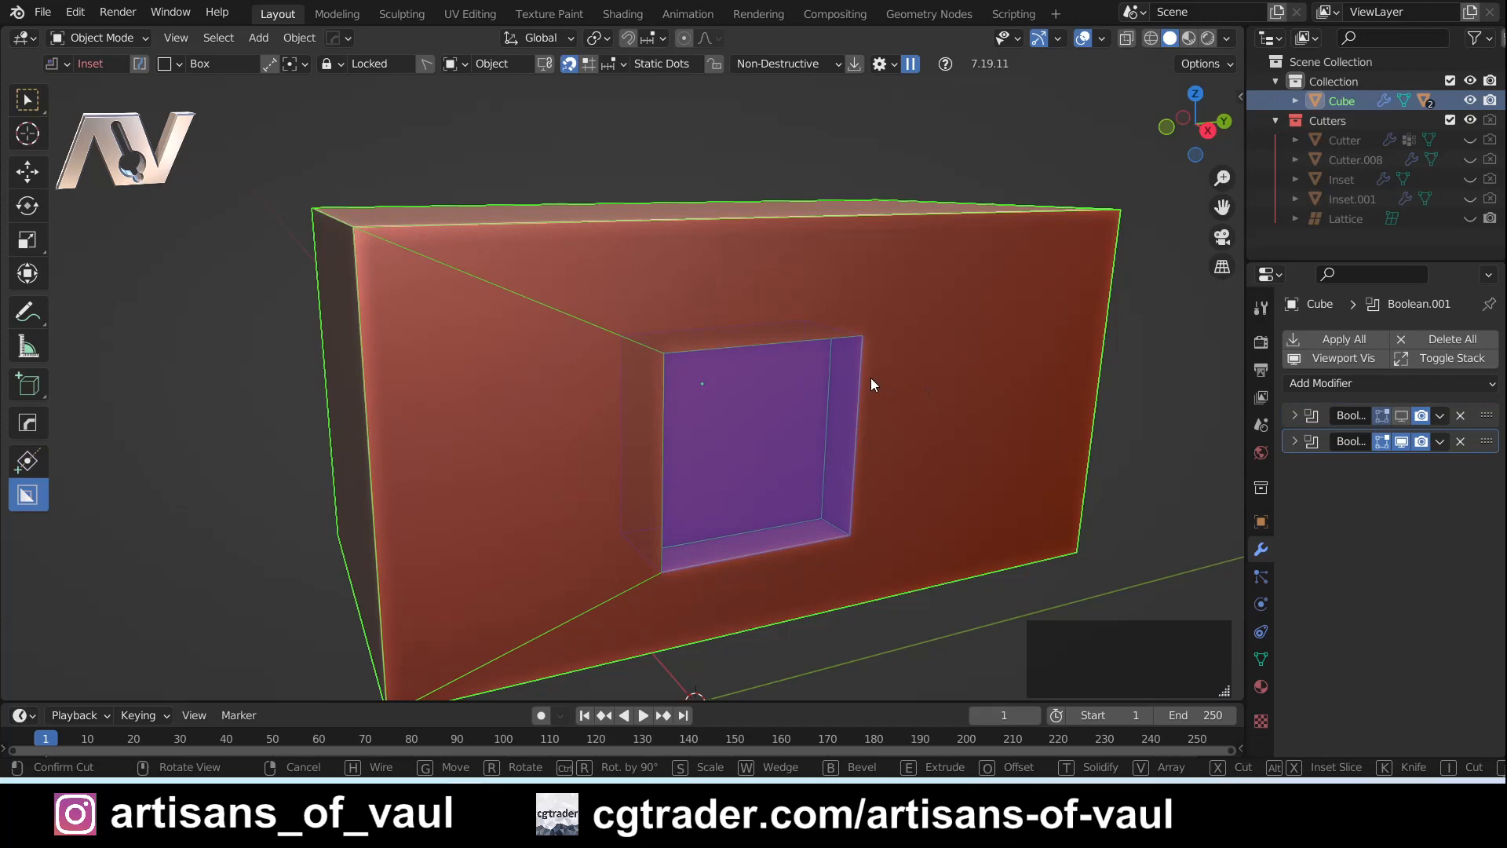
key(i)
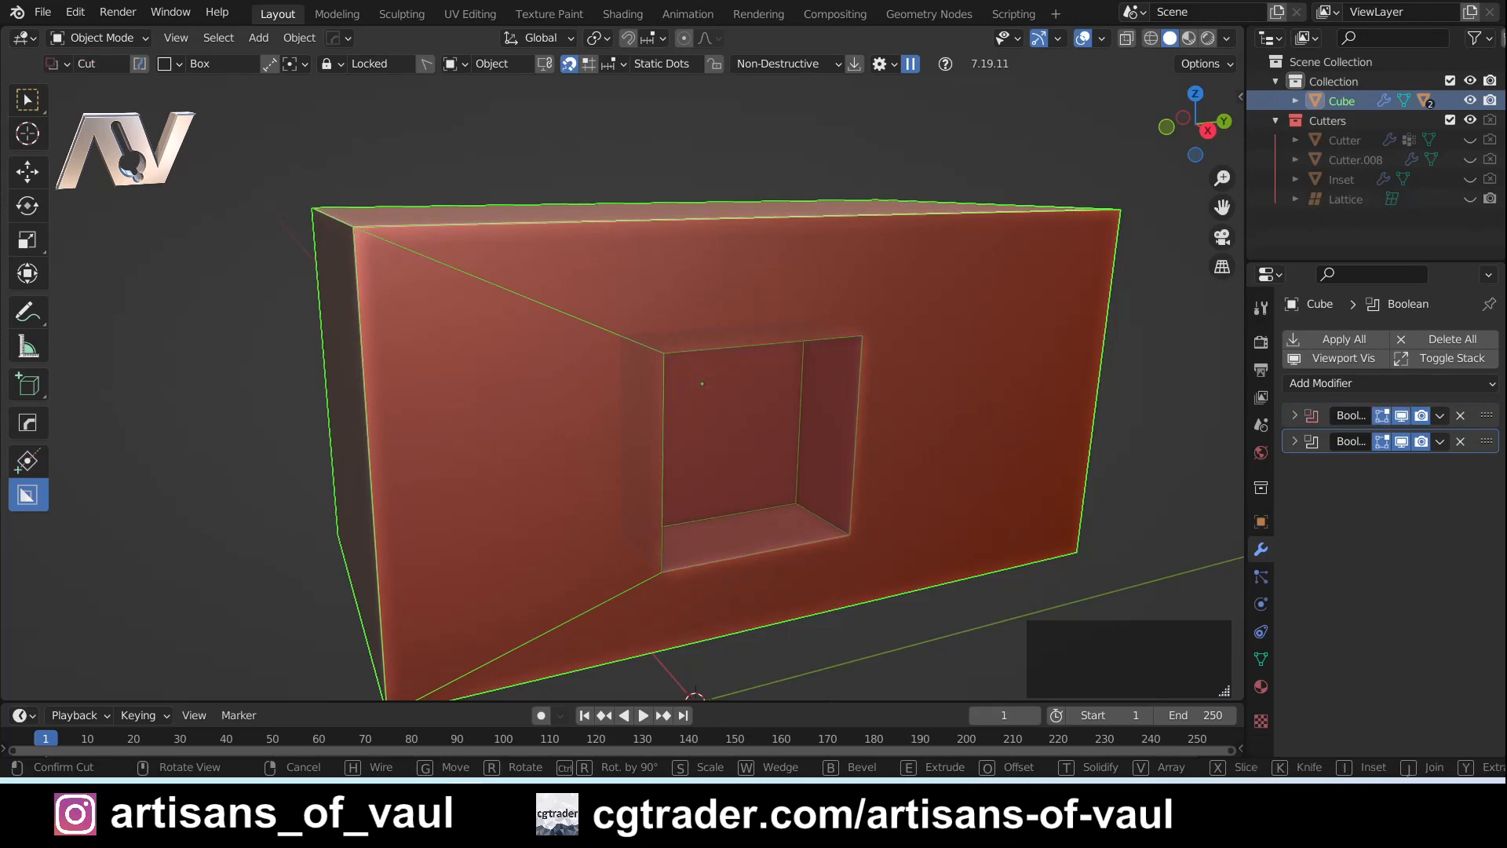
key(d)
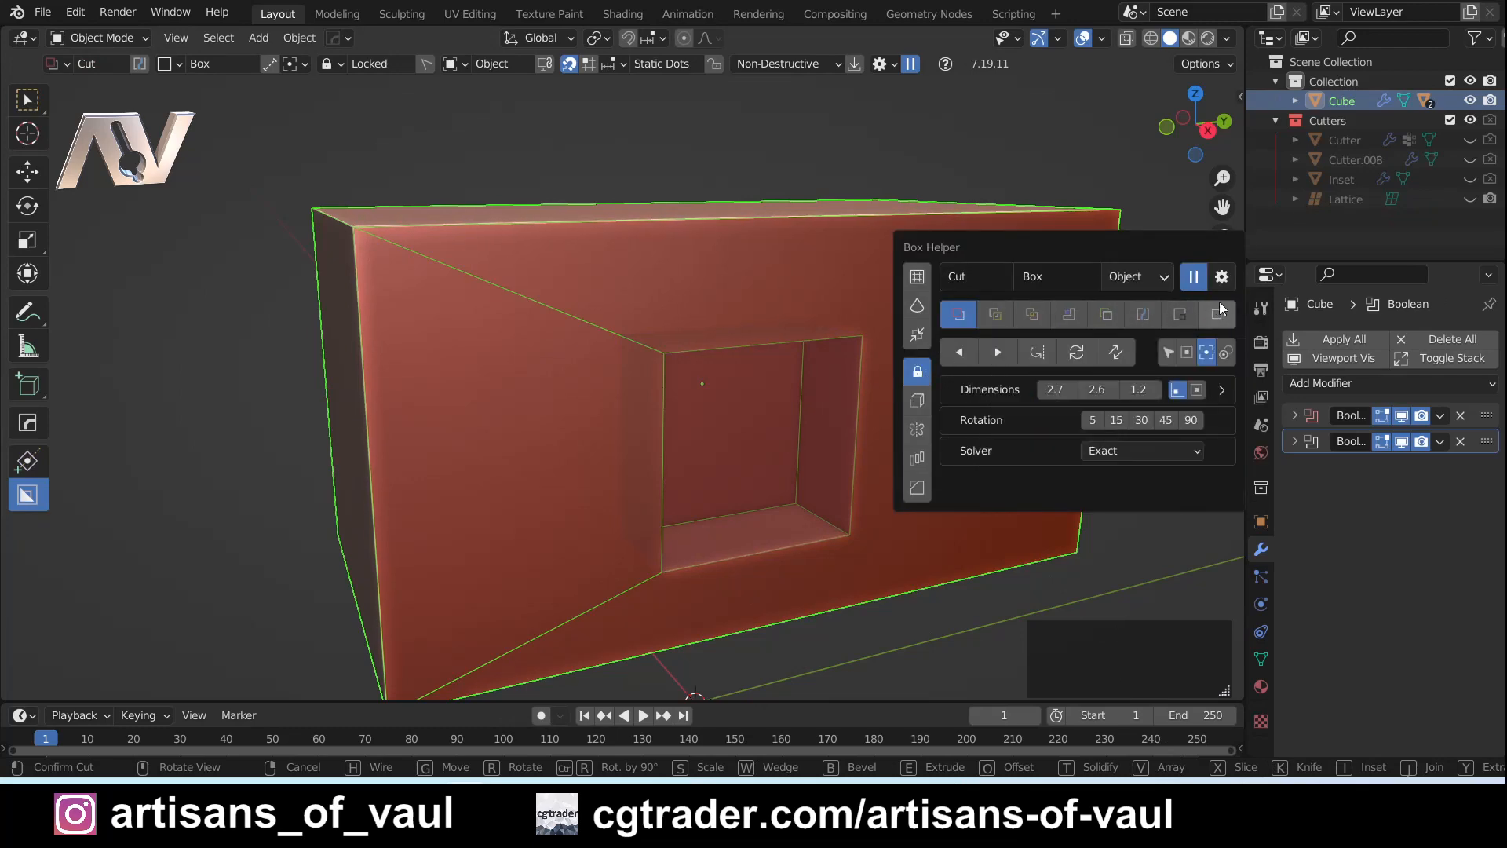
click(1162, 279)
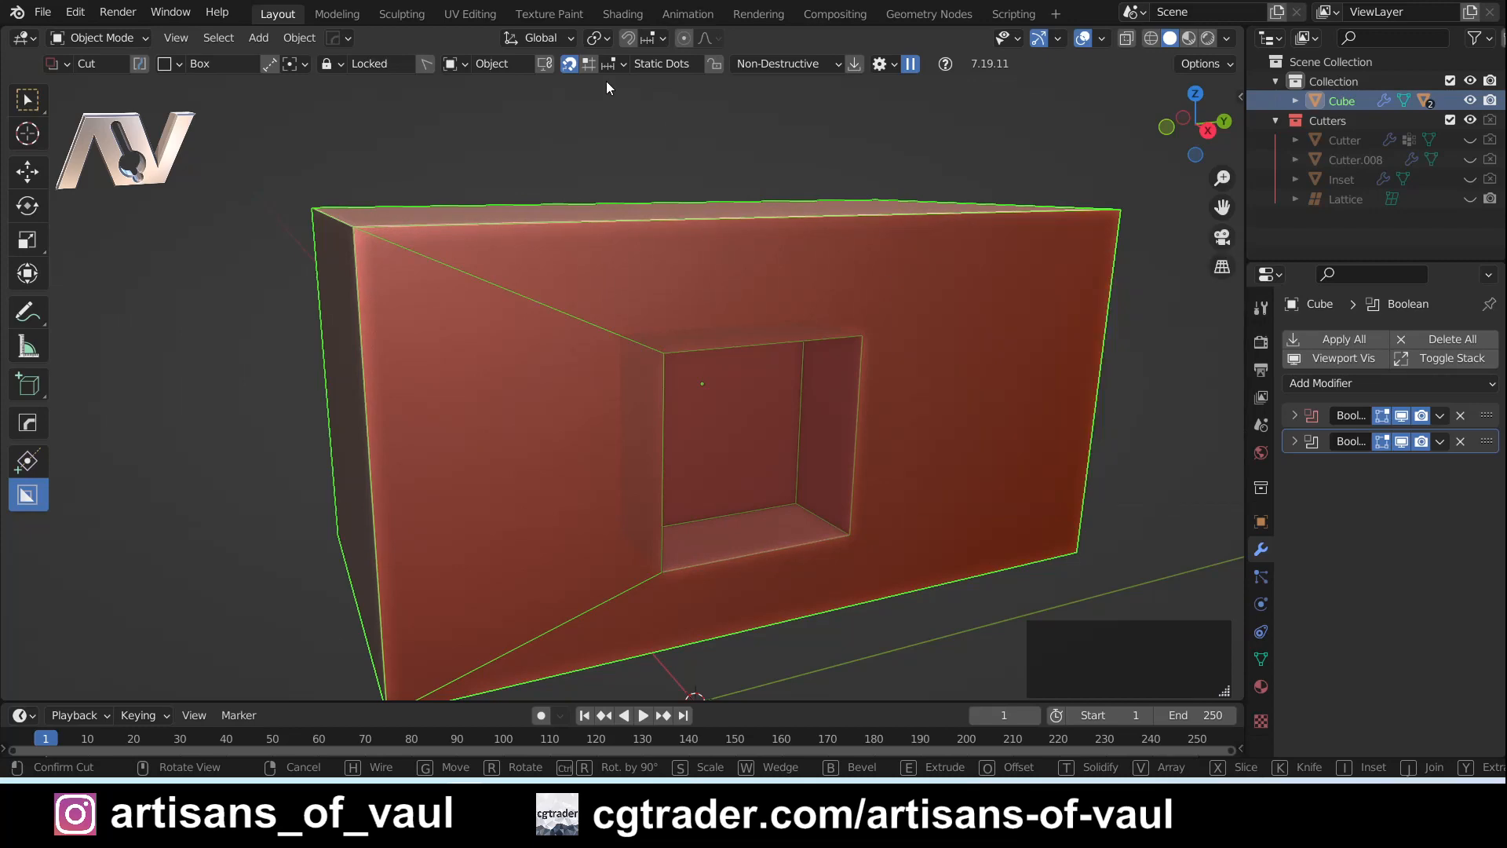
- Try Wedge and Taper on the locked box cut and return it to a plain Box
key(d)
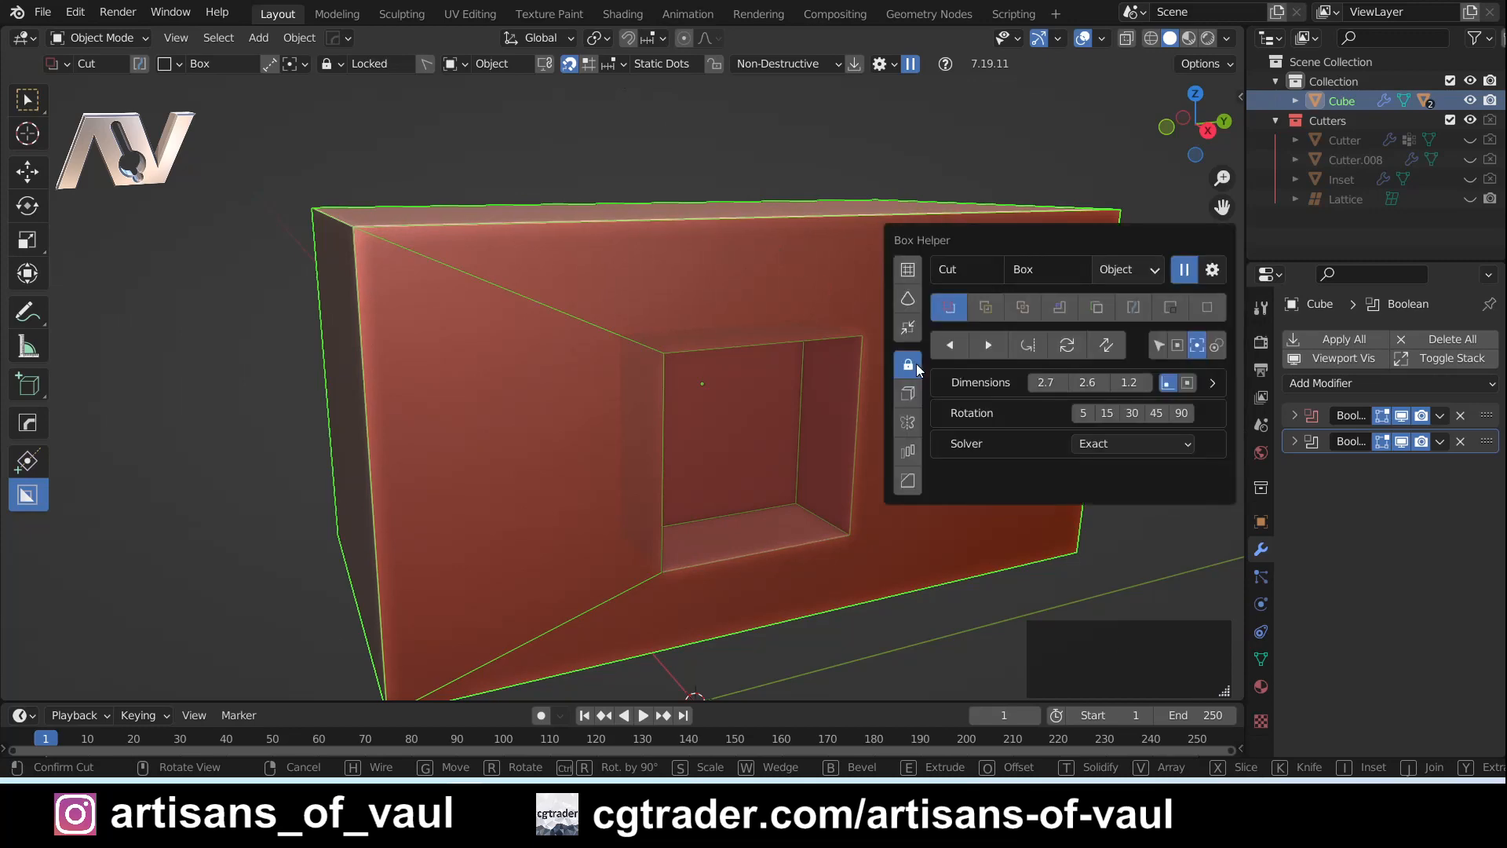
click(909, 299)
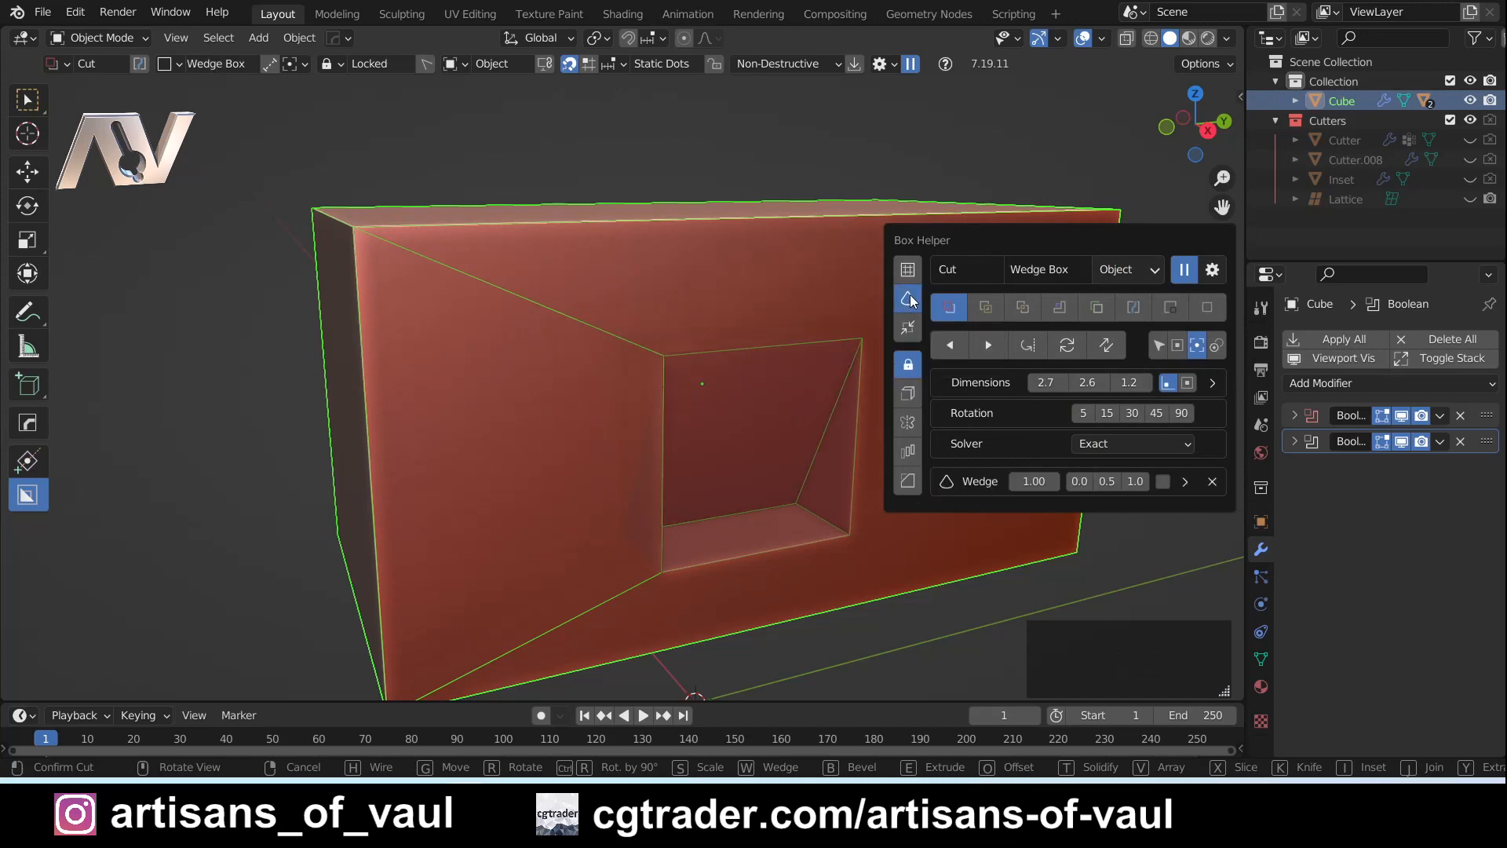
click(909, 329)
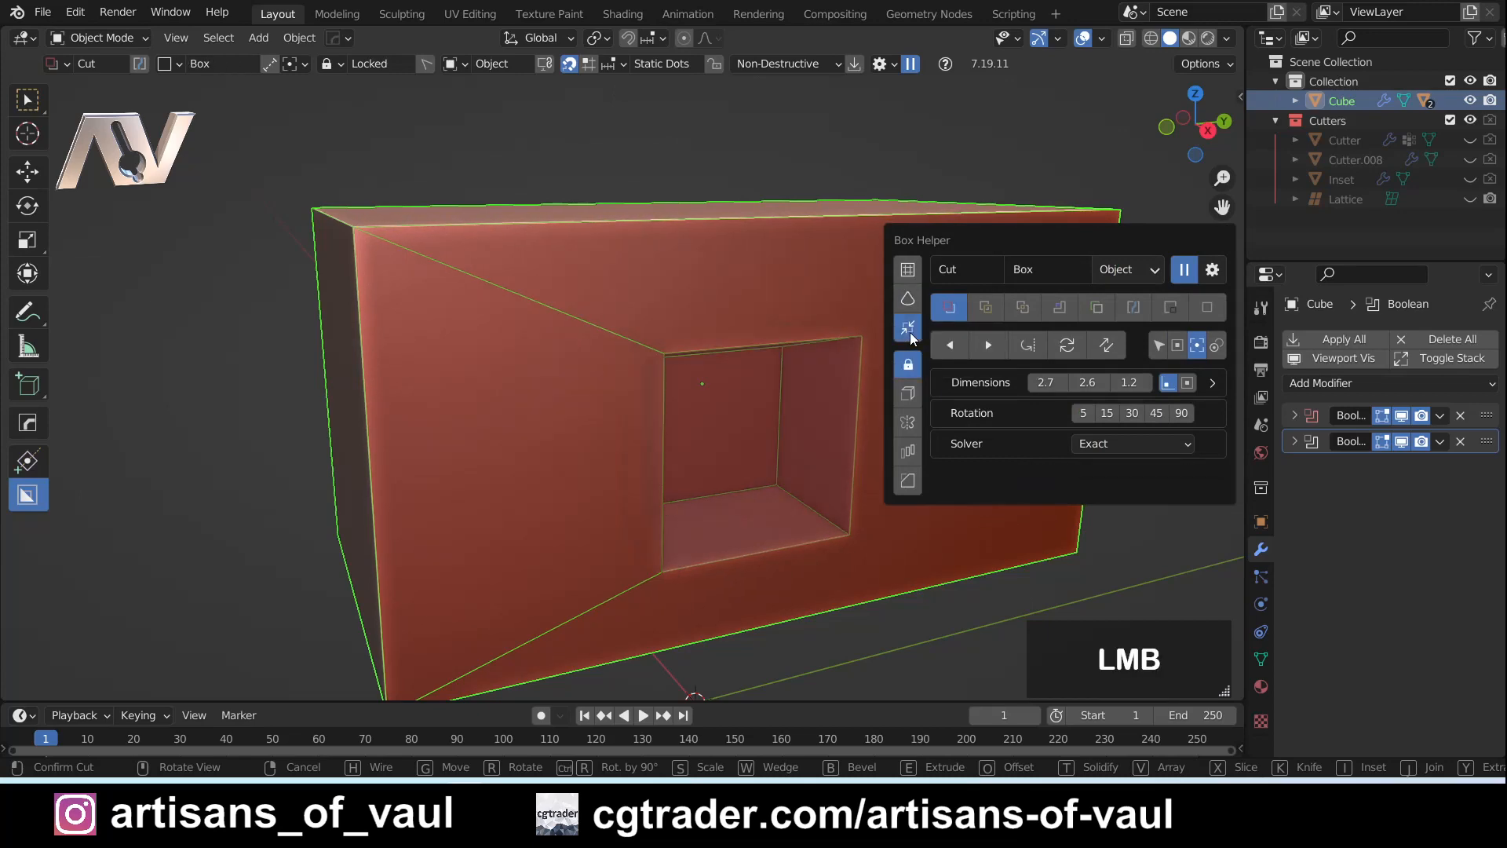
click(909, 331)
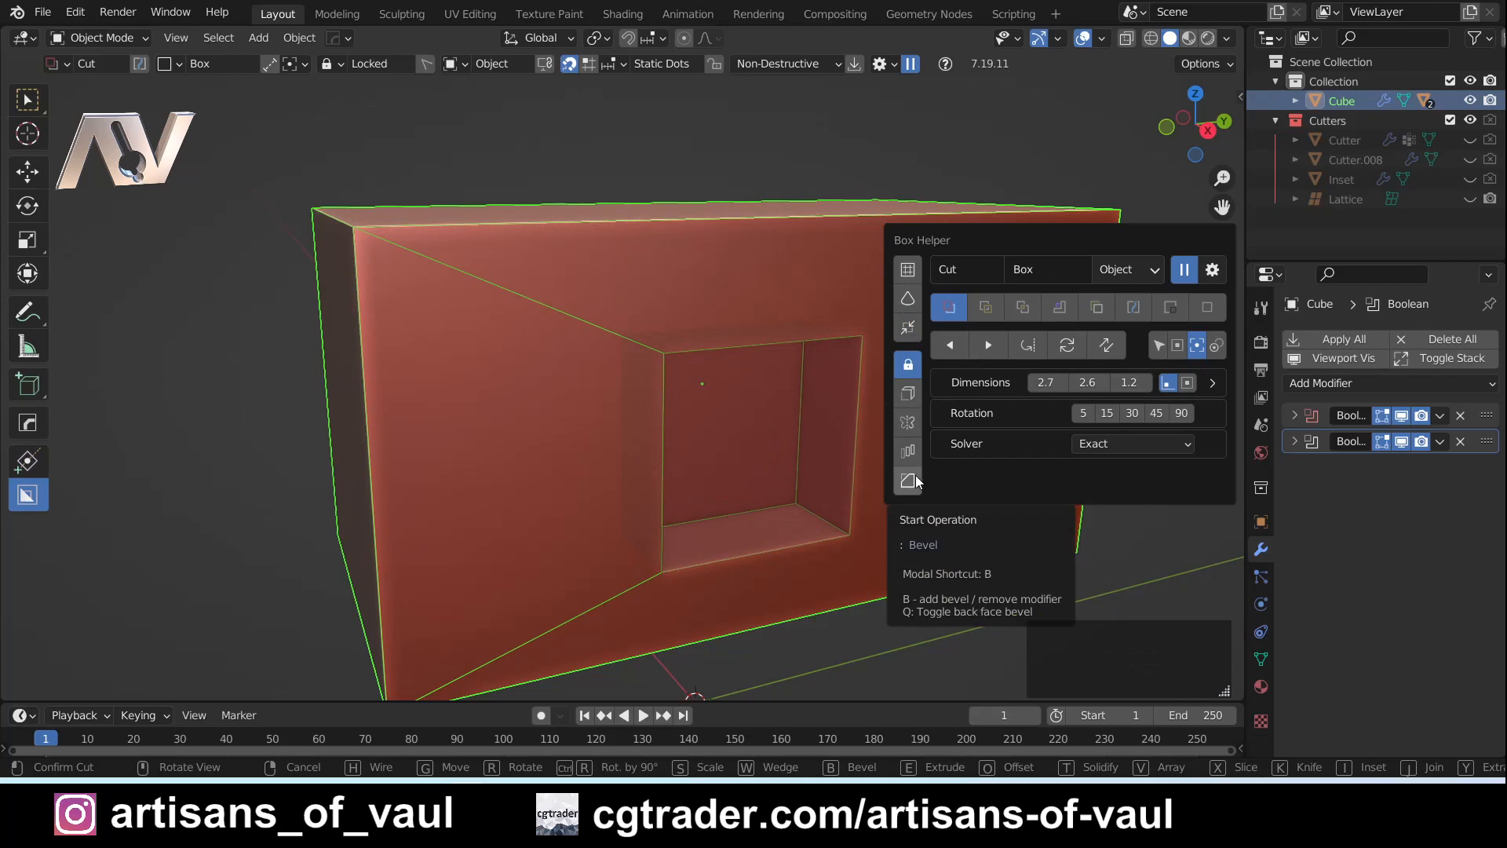
- Bevel the locked cut and set the Main Bevel width to 0.5 m
key(b)
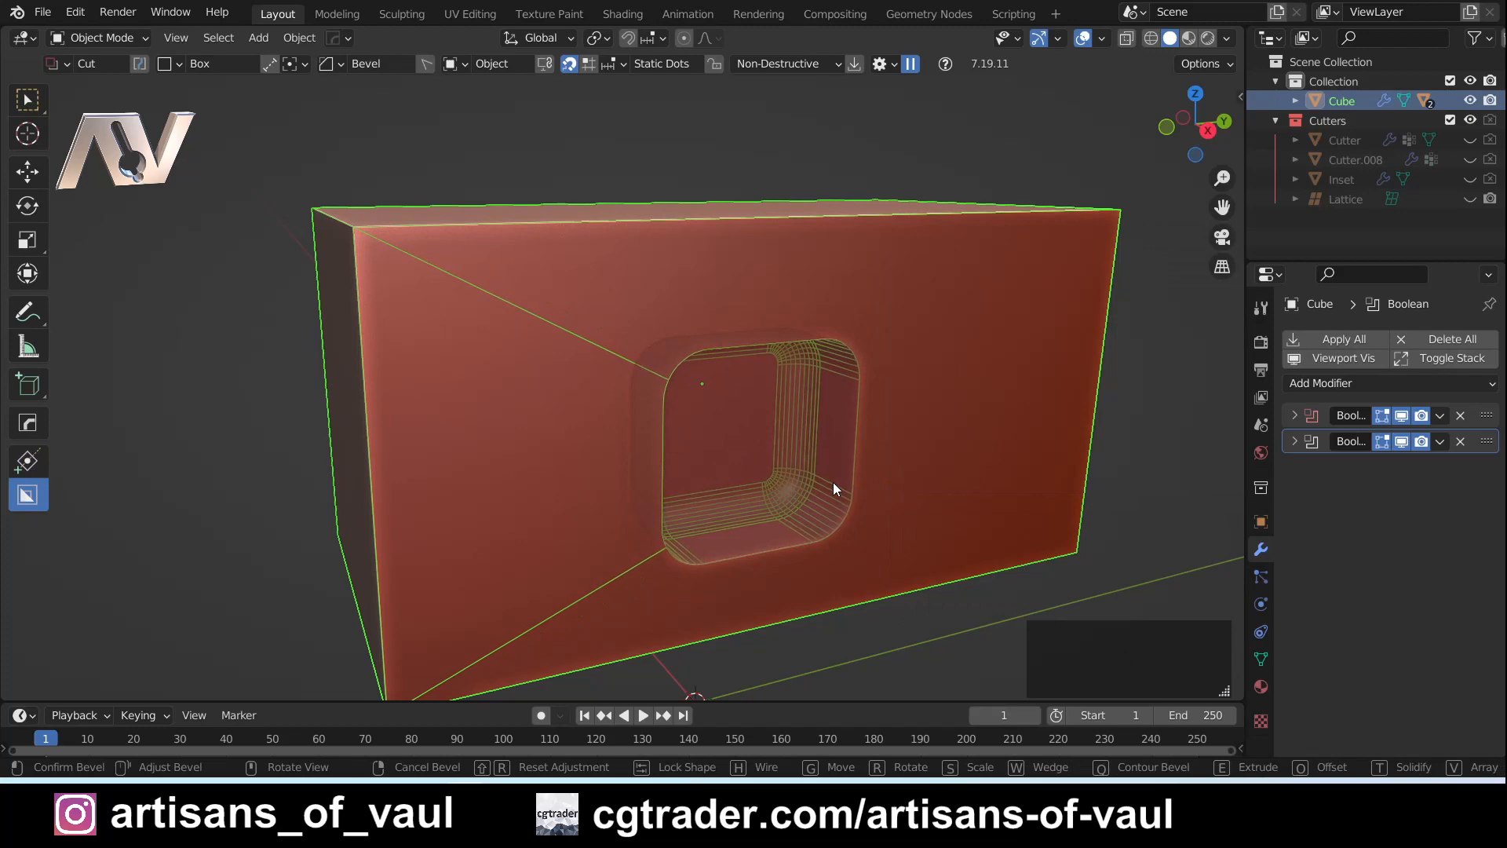
click(811, 488)
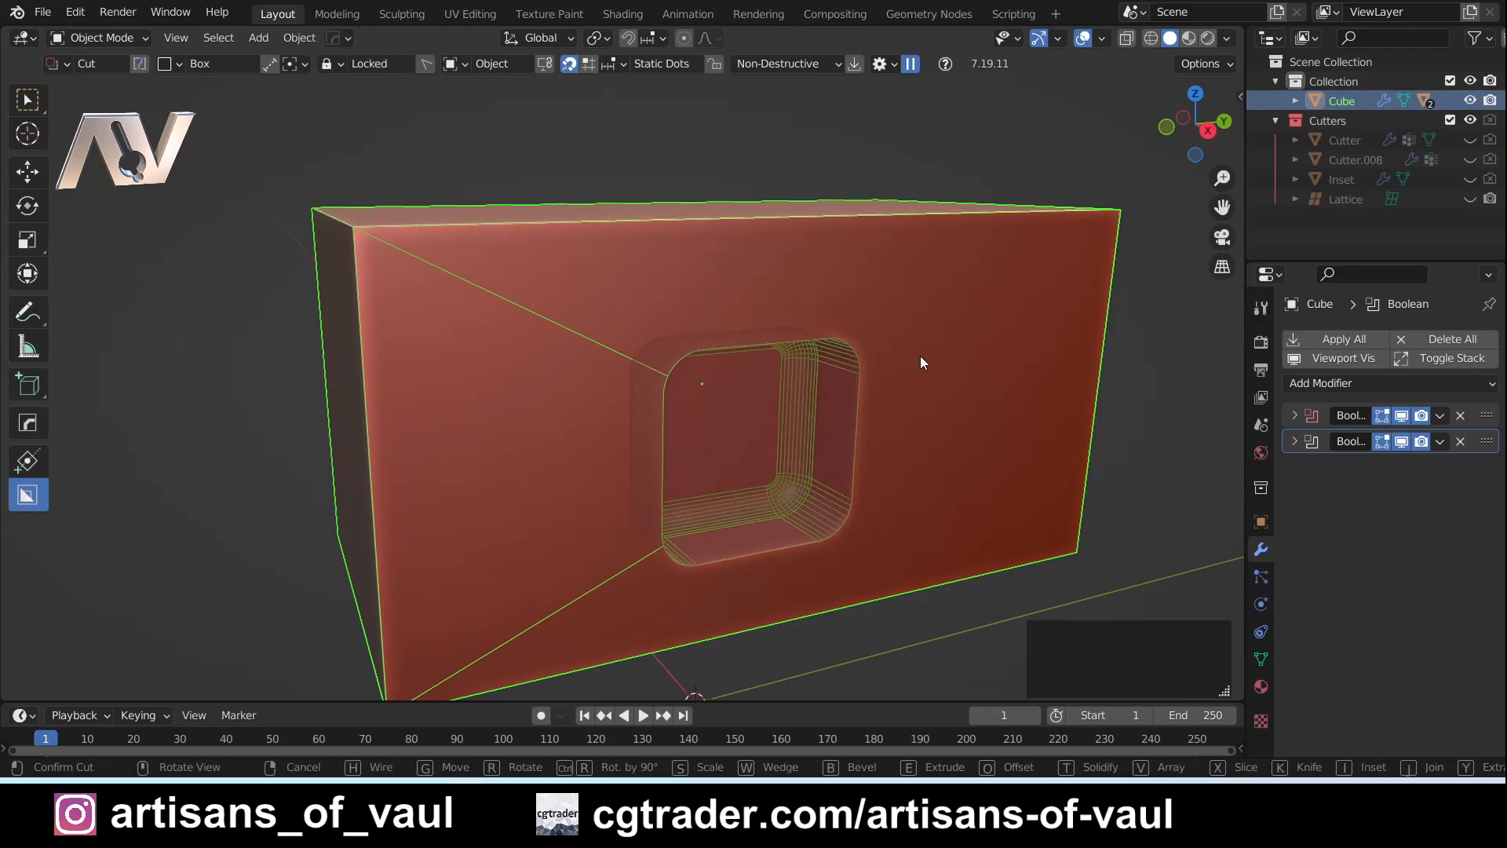
key(d)
key(d)
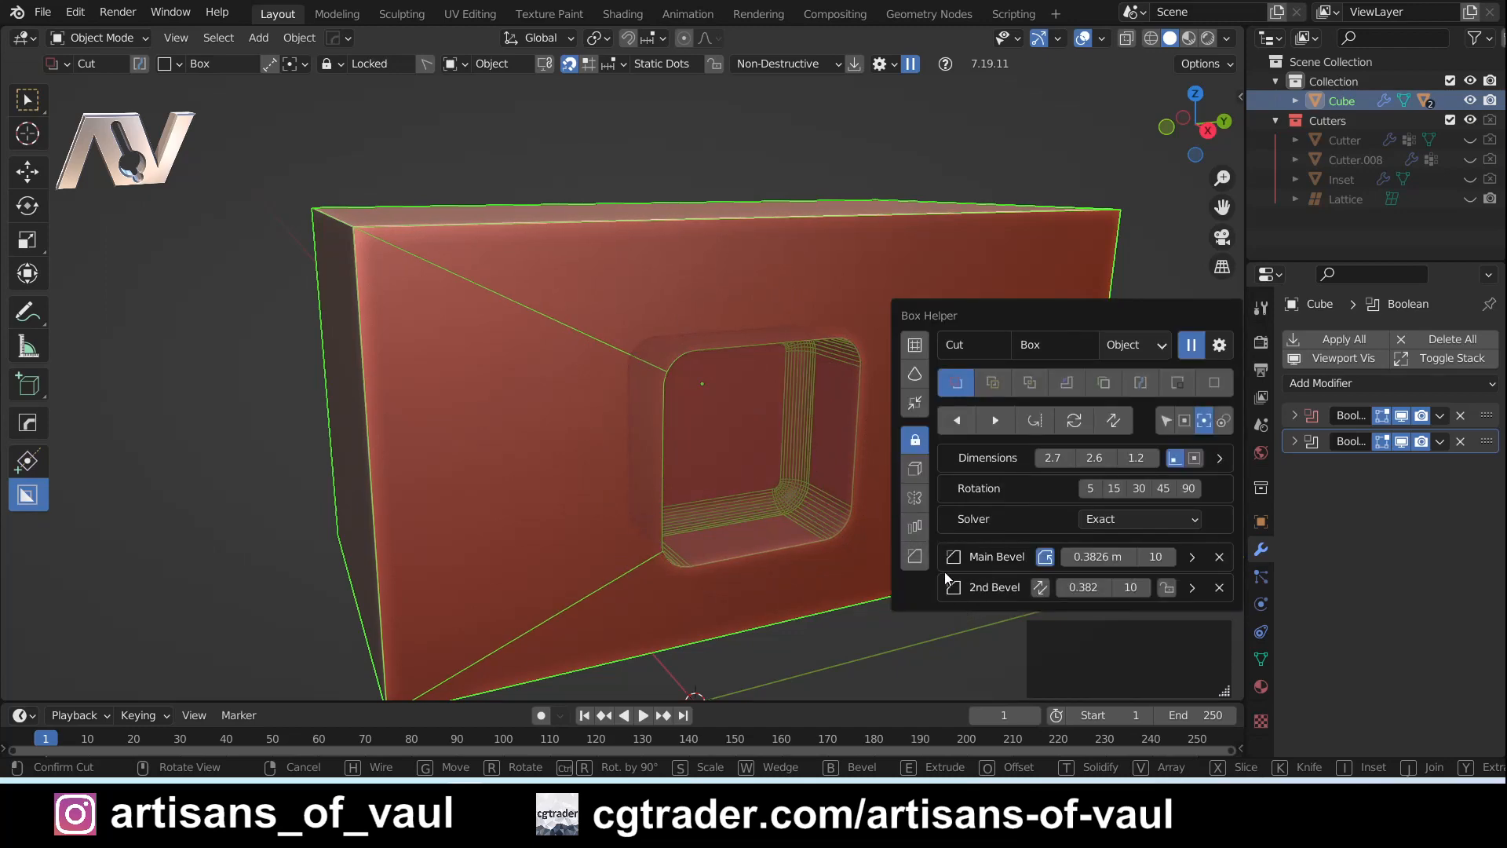
click(1098, 559)
text(0.5)
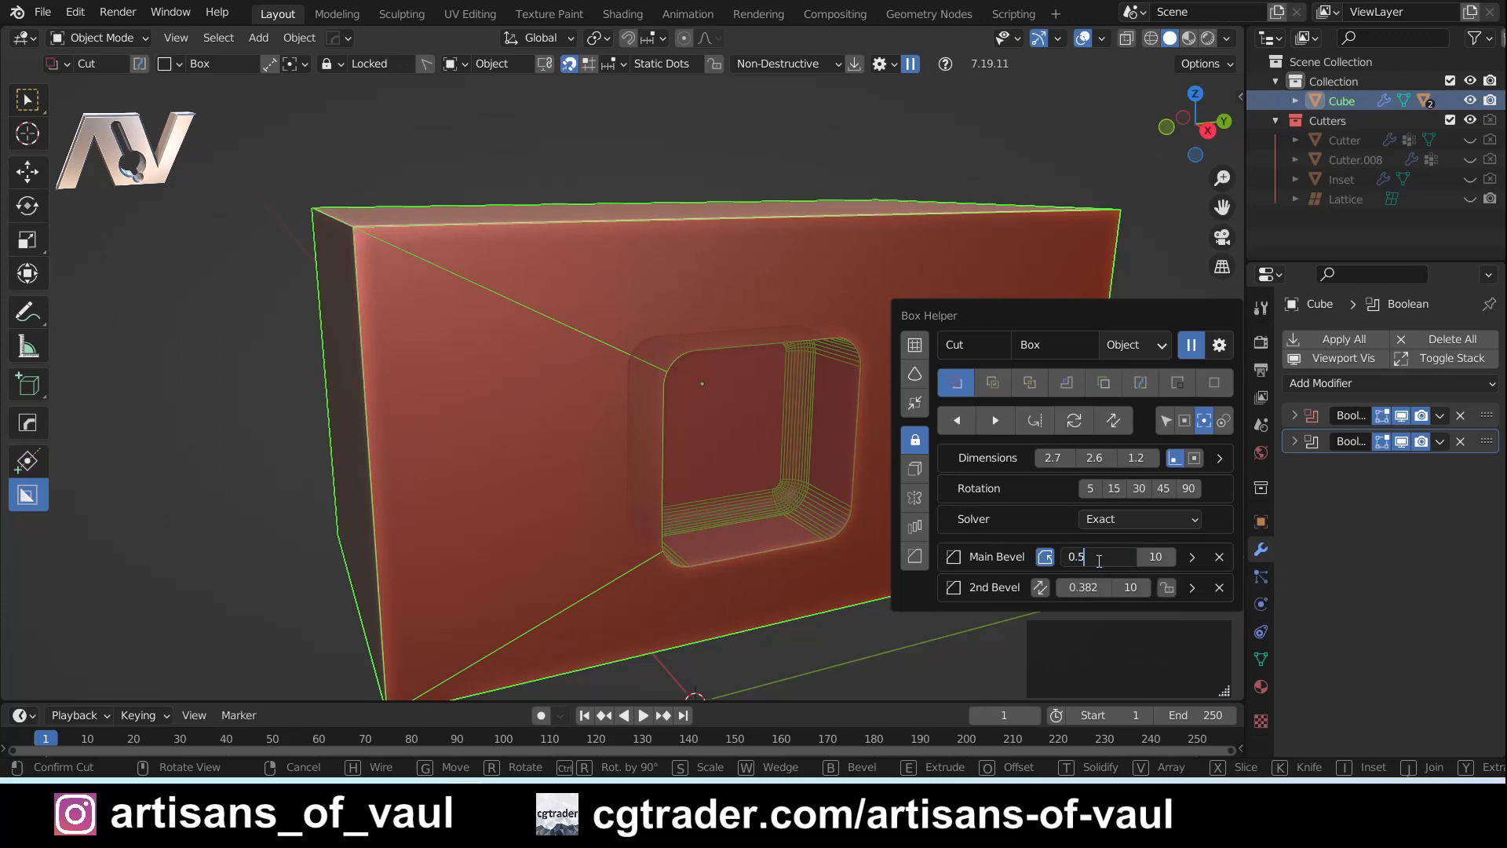
key(Return)
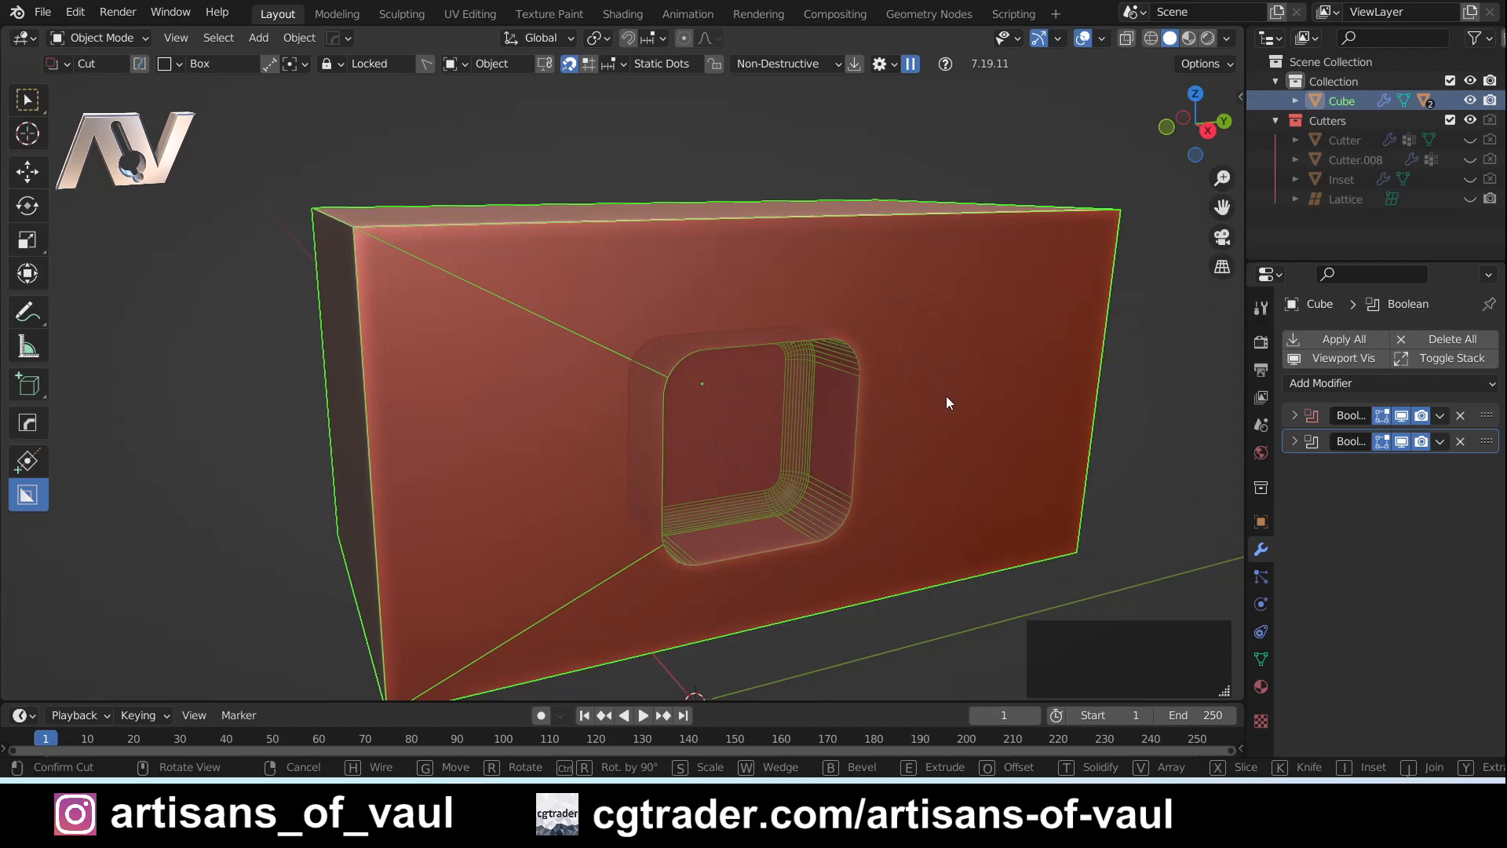
- Set the 2nd Bevel to 1 segment and flip the cut shape so the chamfer sits at the opening
key(d)
click(1152, 543)
text(1)
key(Return)
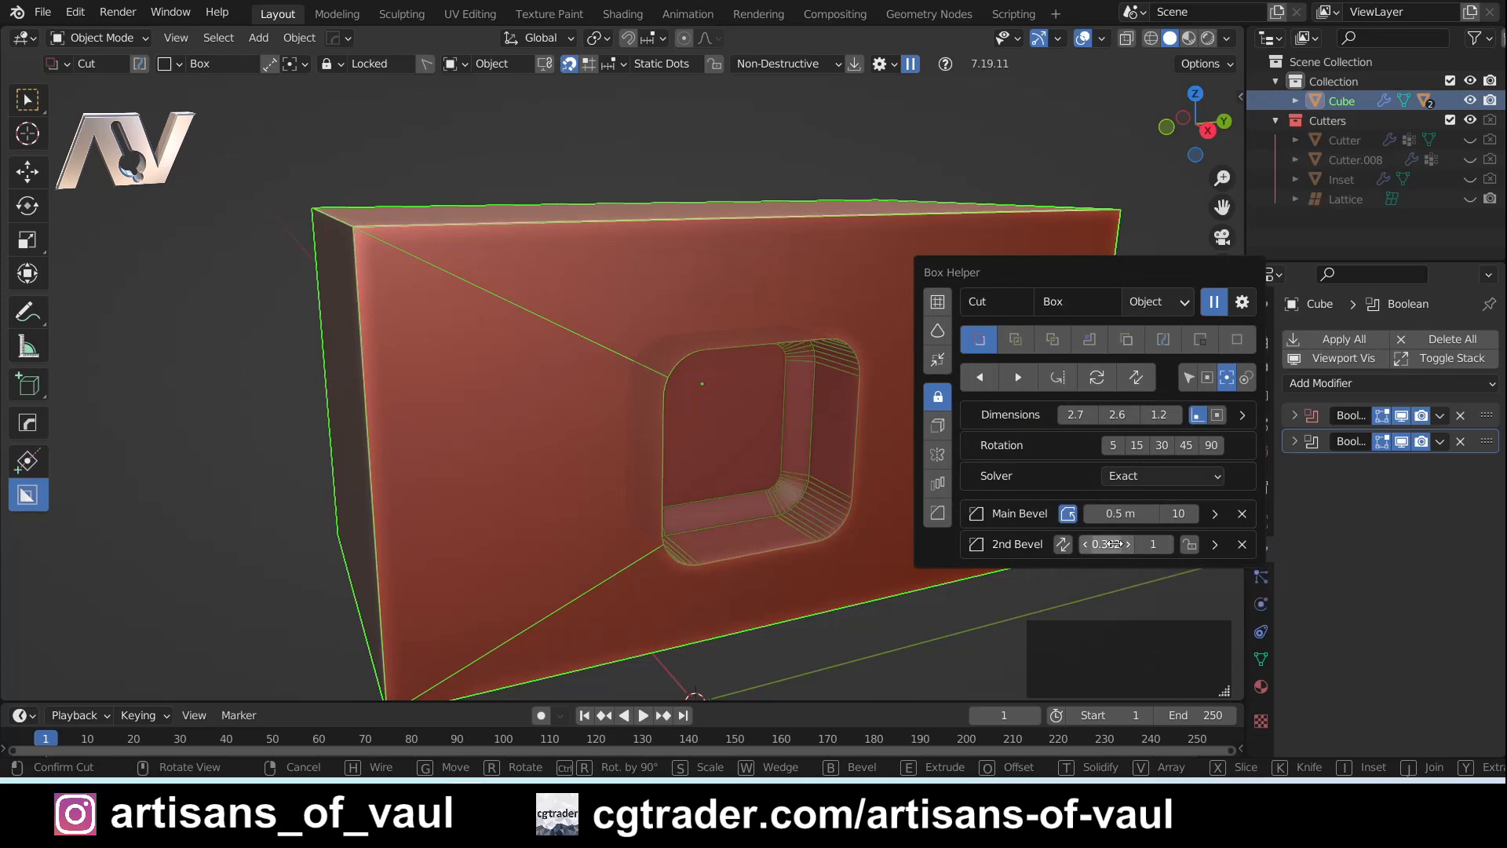
click(1062, 545)
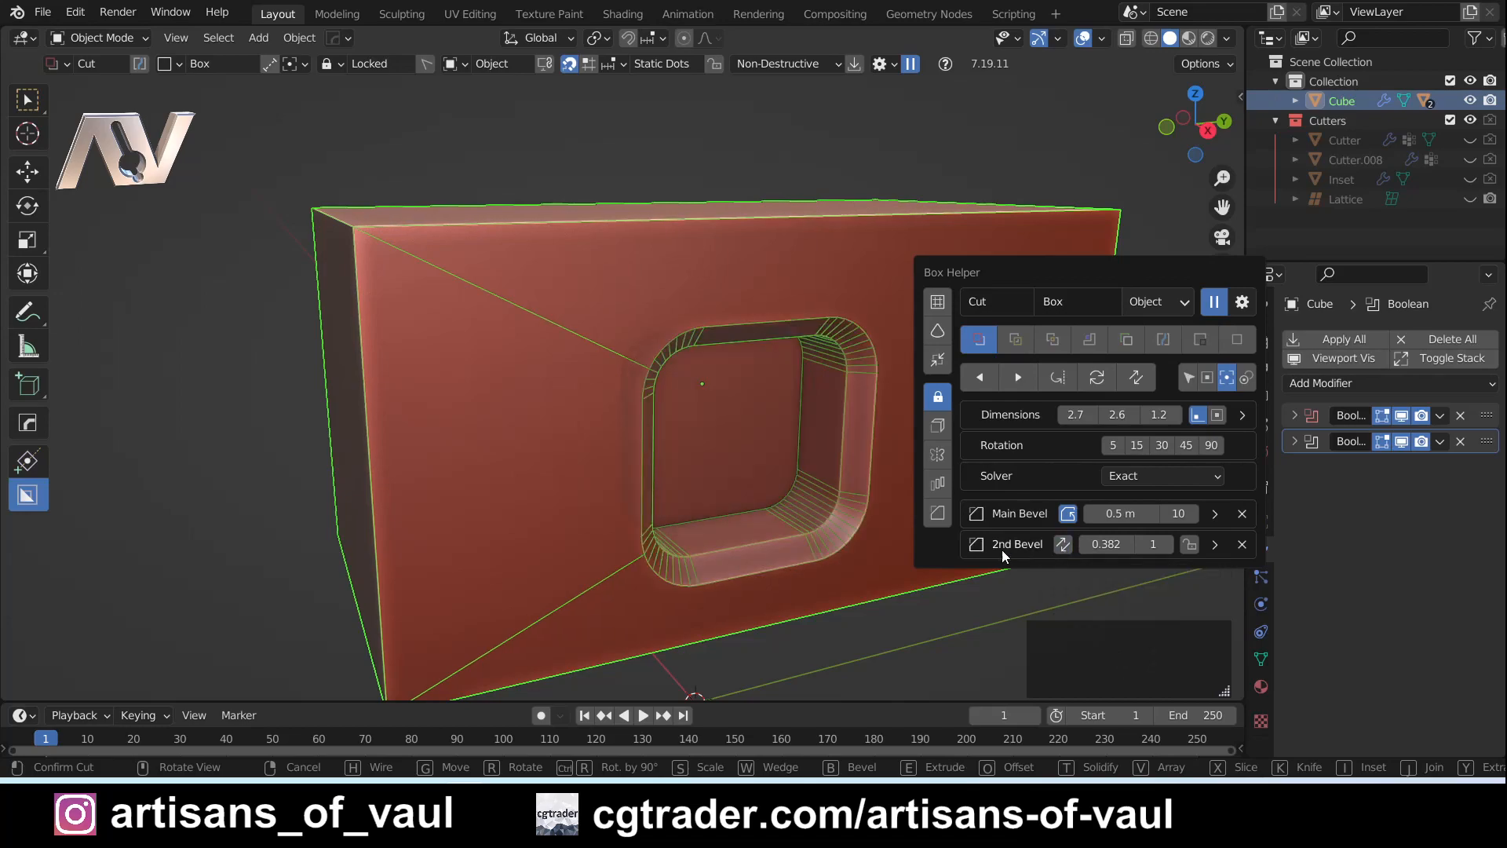
- Confirm the chamfered, rounded cut in the front face
middle_drag(873, 554, 798, 370)
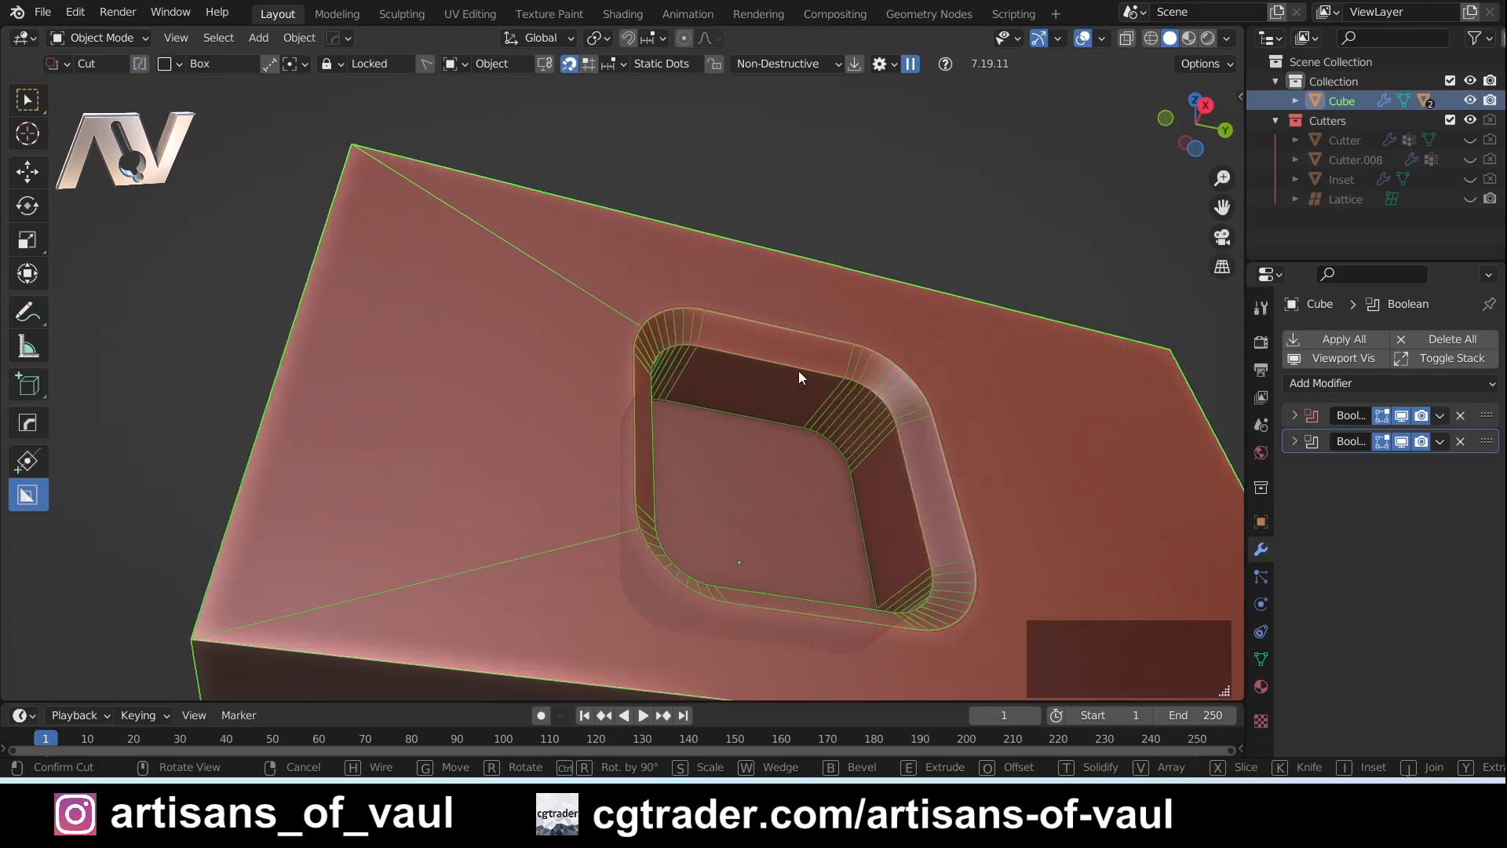
middle_drag(978, 441, 927, 558)
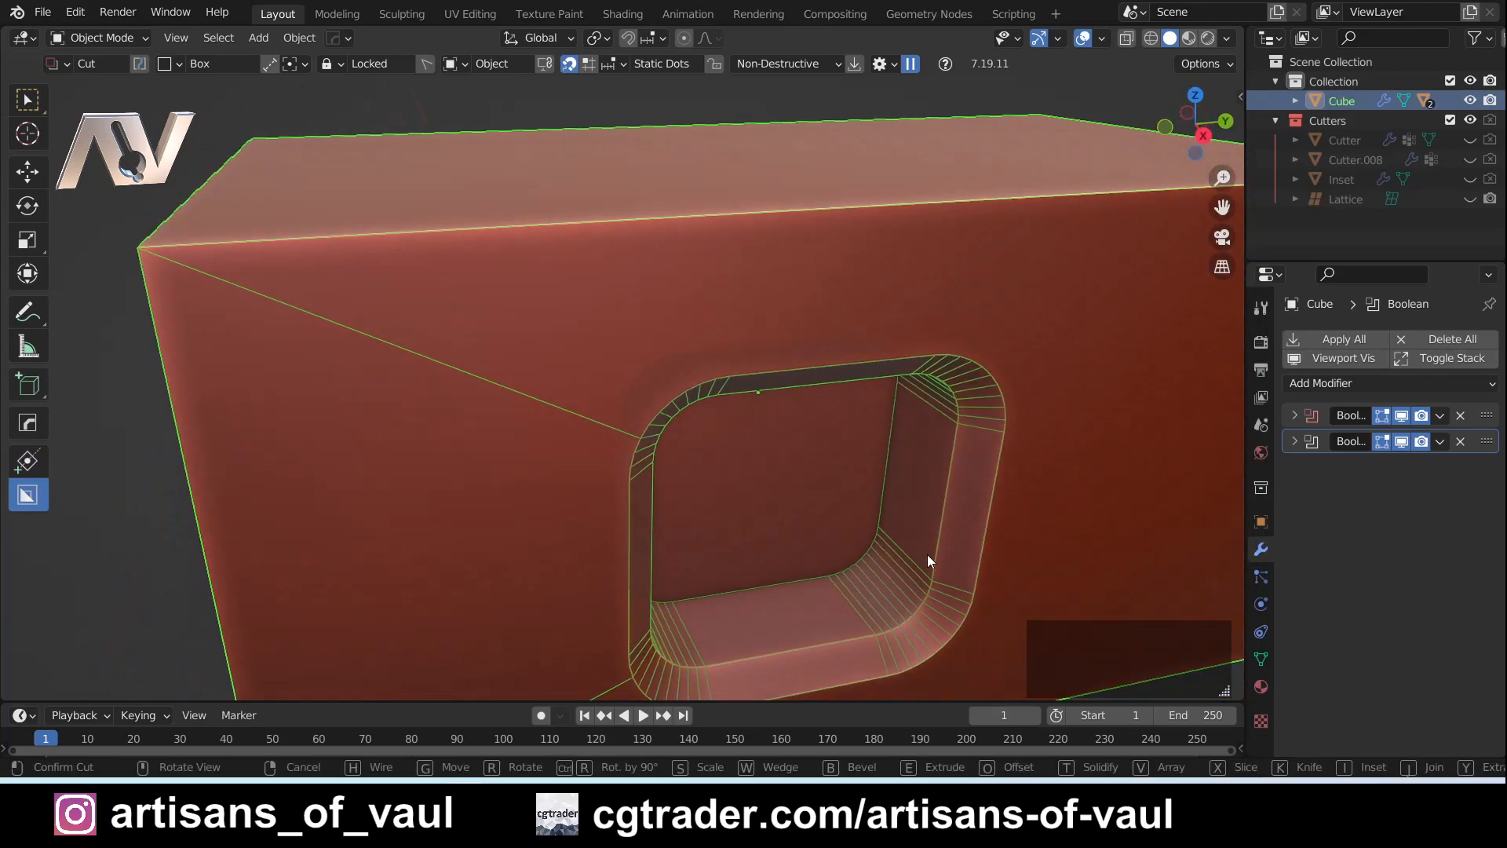
scroll(871, 606, down, 5)
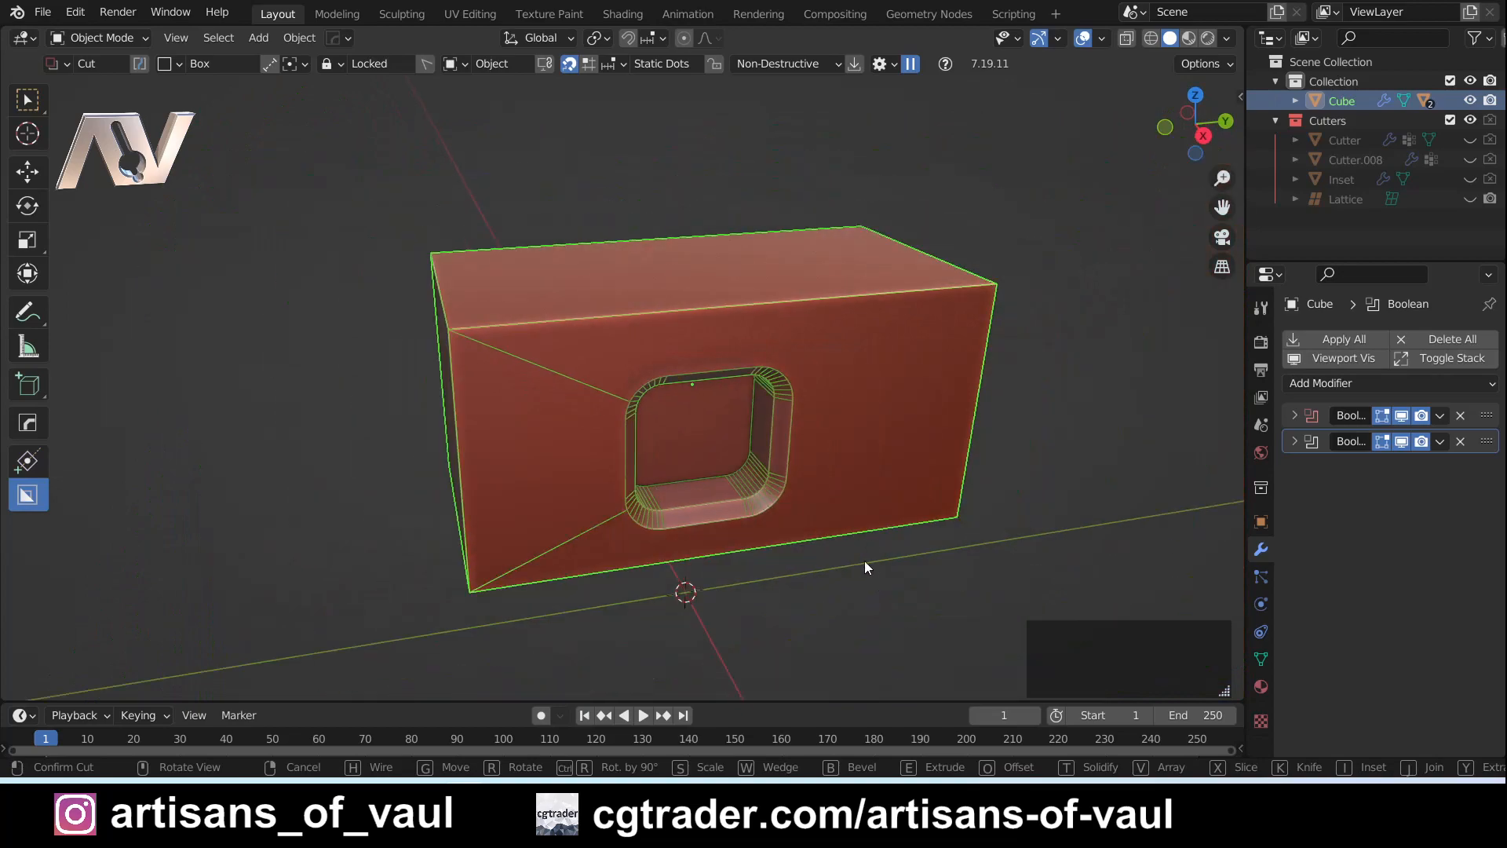
click(856, 558)
- Examine the finished cut's chamfered rim and rounded corners from several angles
middle_drag(855, 559, 620, 413)
middle_drag(795, 274, 642, 533)
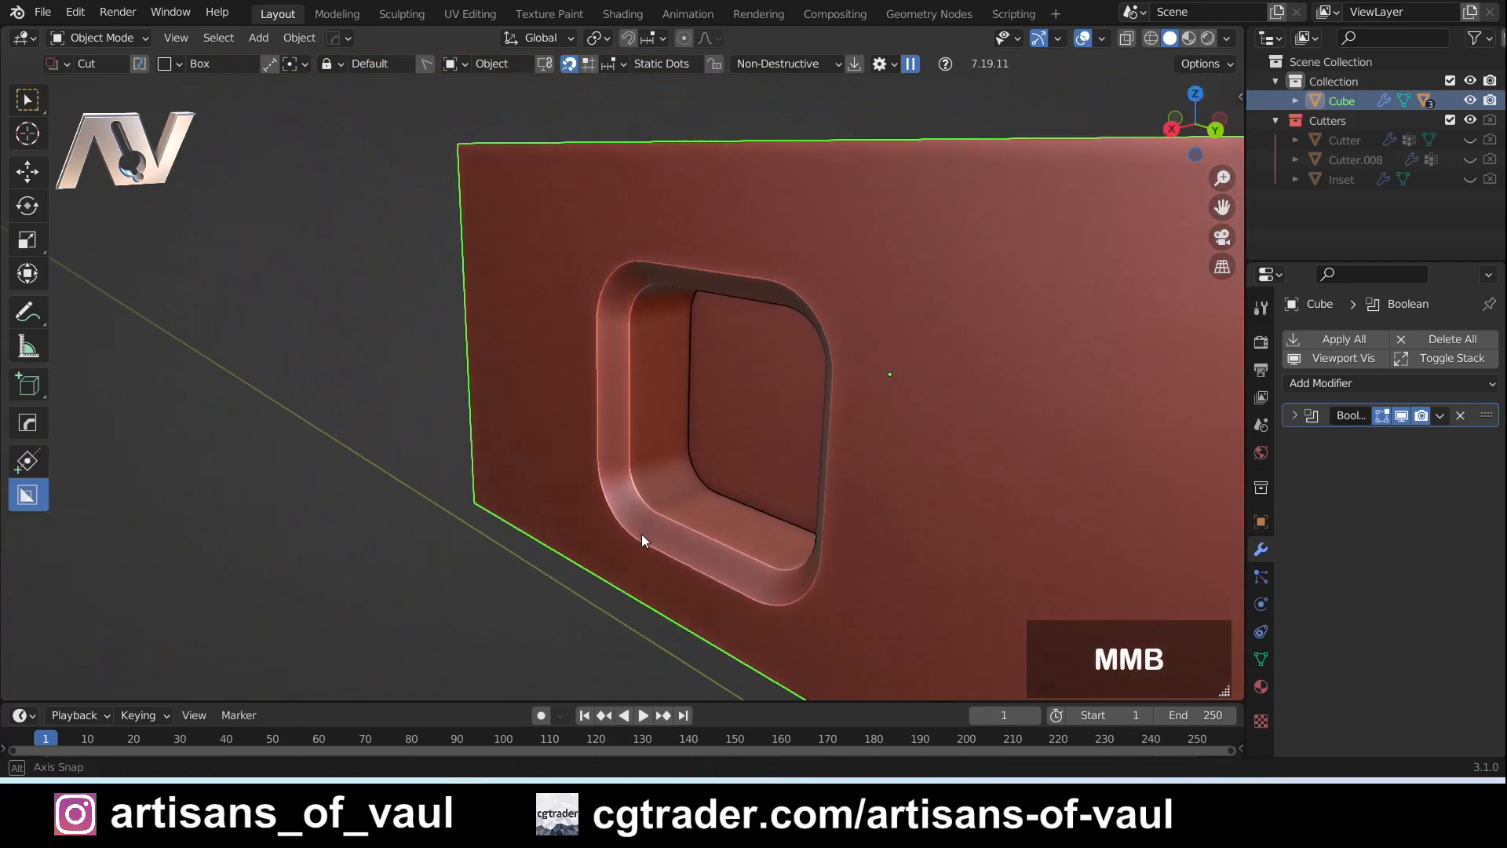
middle_drag(593, 271, 791, 505)
scroll(793, 503, up, 2)
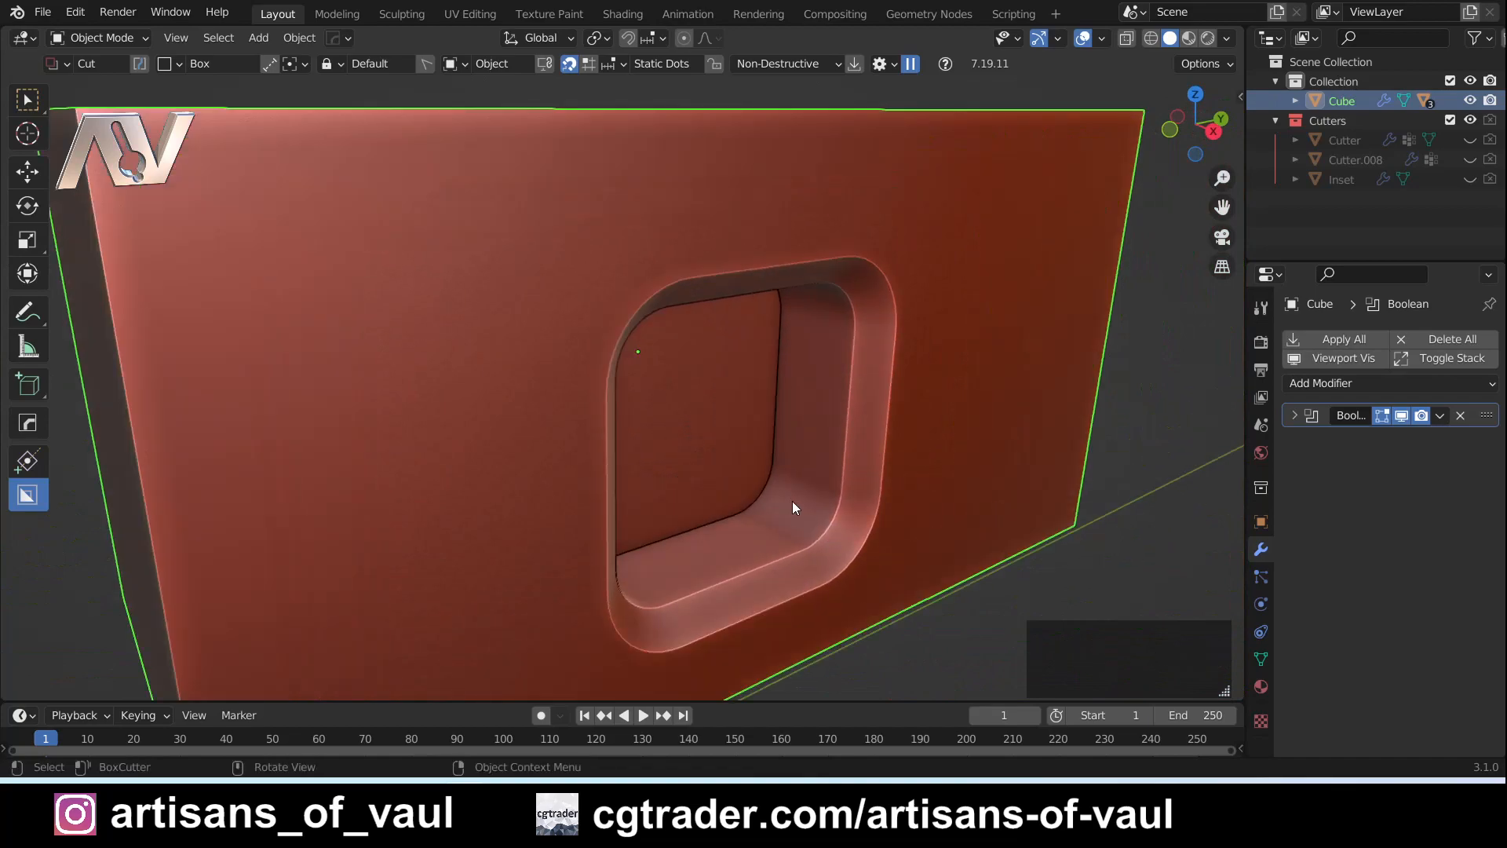
scroll(835, 485, down, 1)
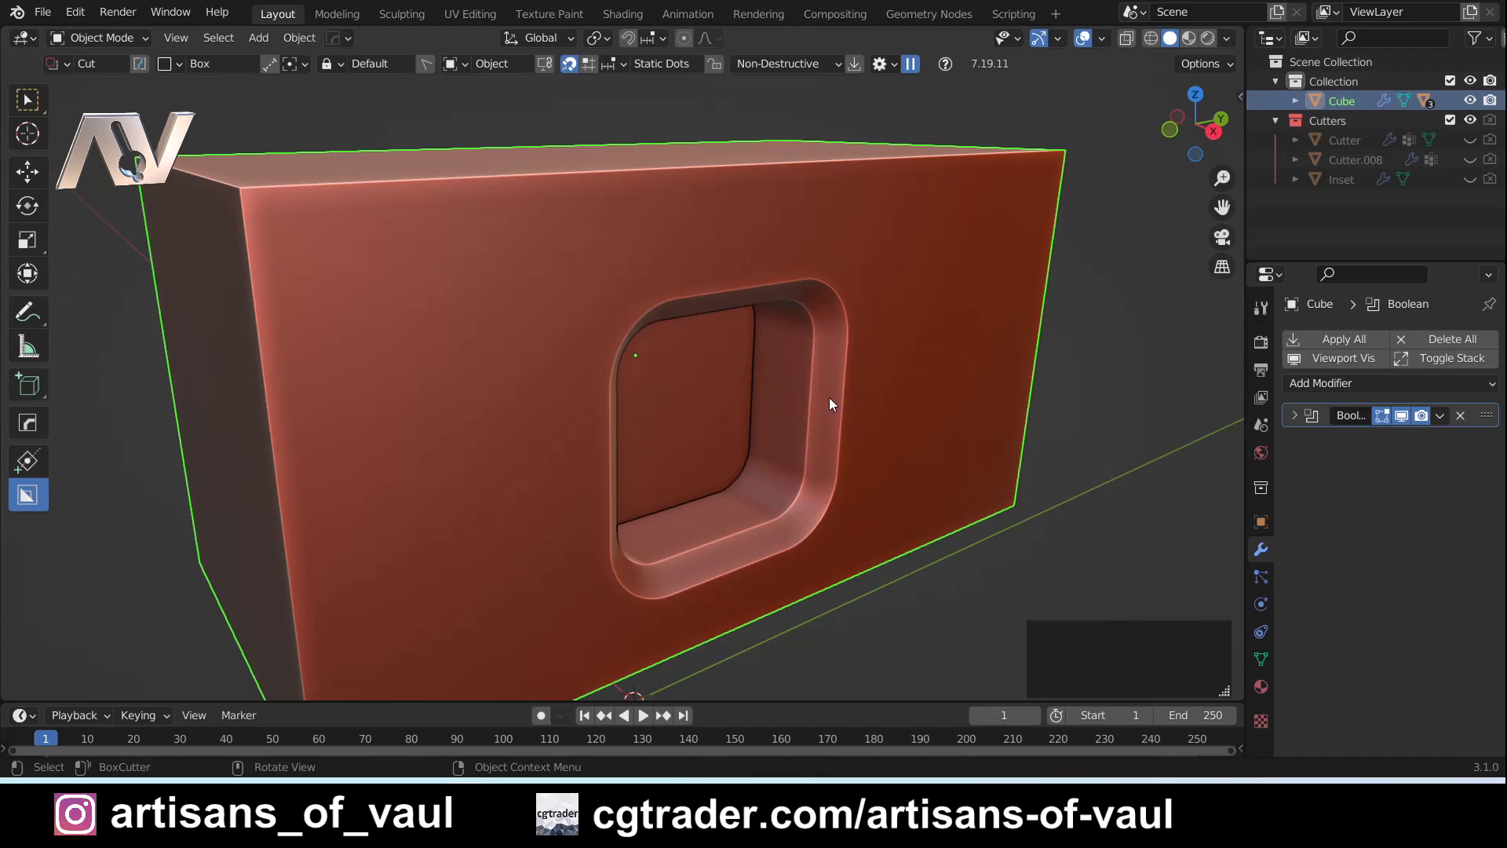
middle_drag(779, 408, 747, 378)
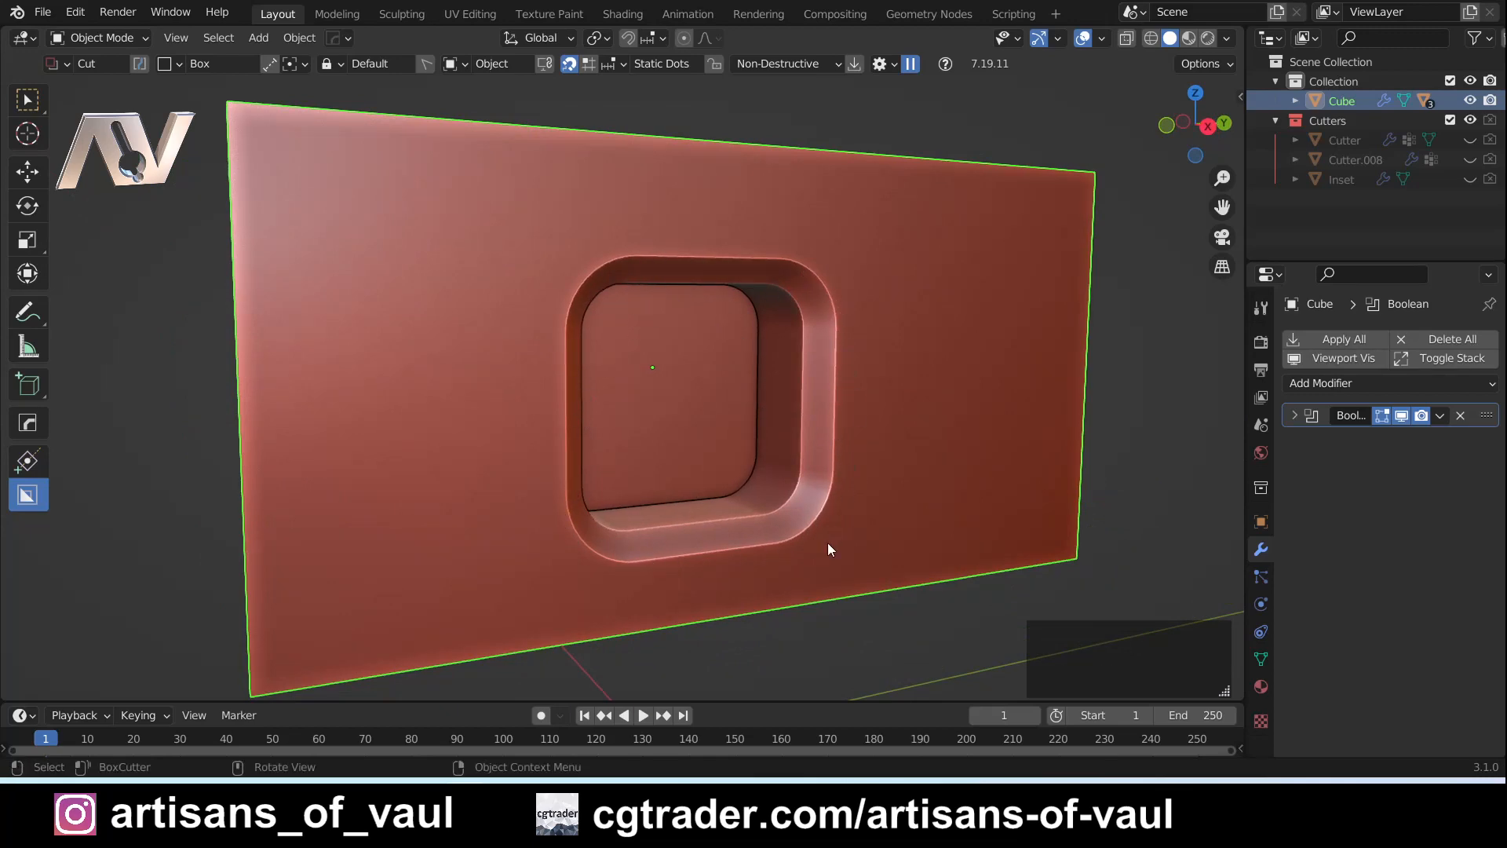
middle_drag(640, 525, 700, 382)
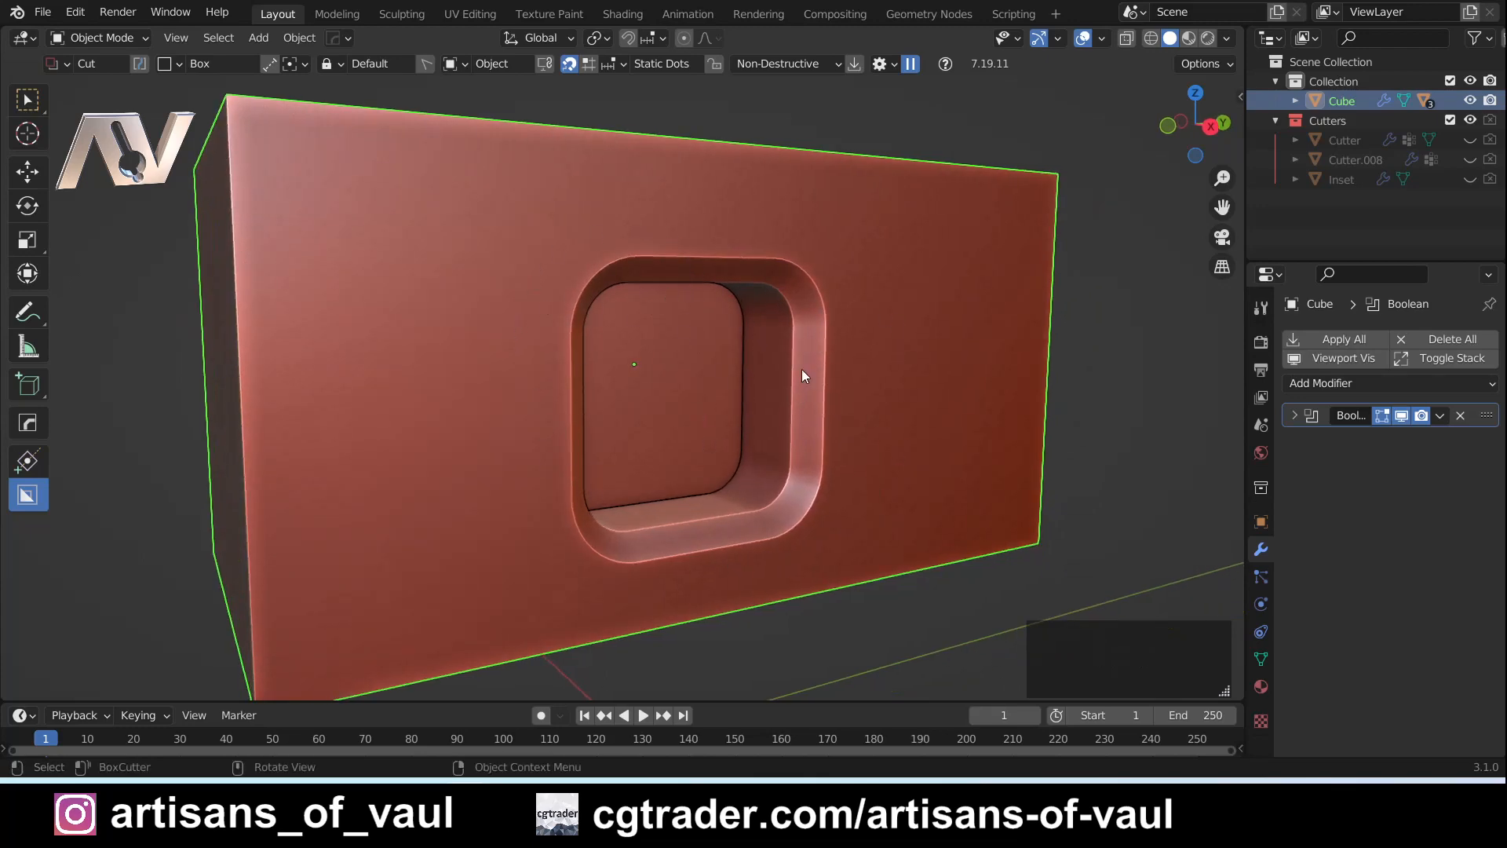
shift+middle_drag(950, 299, 772, 283)
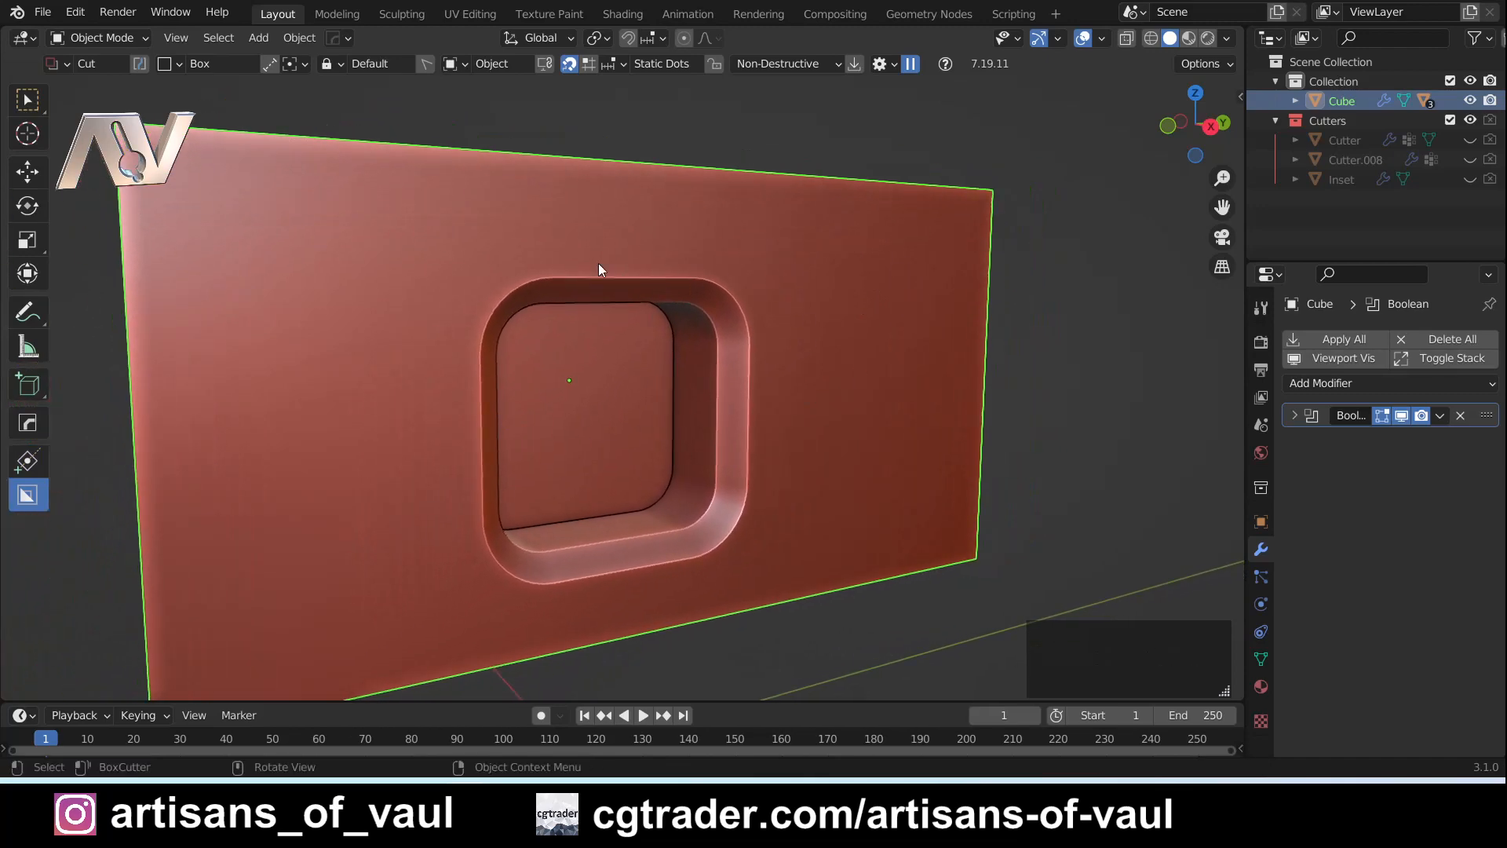
- Toggle the cuboid's Boolean modifier off and on in the viewport, and bring up the cut's cutter with Ever Scroll
click(1401, 416)
click(1401, 417)
middle_drag(732, 450, 740, 460)
key(q)
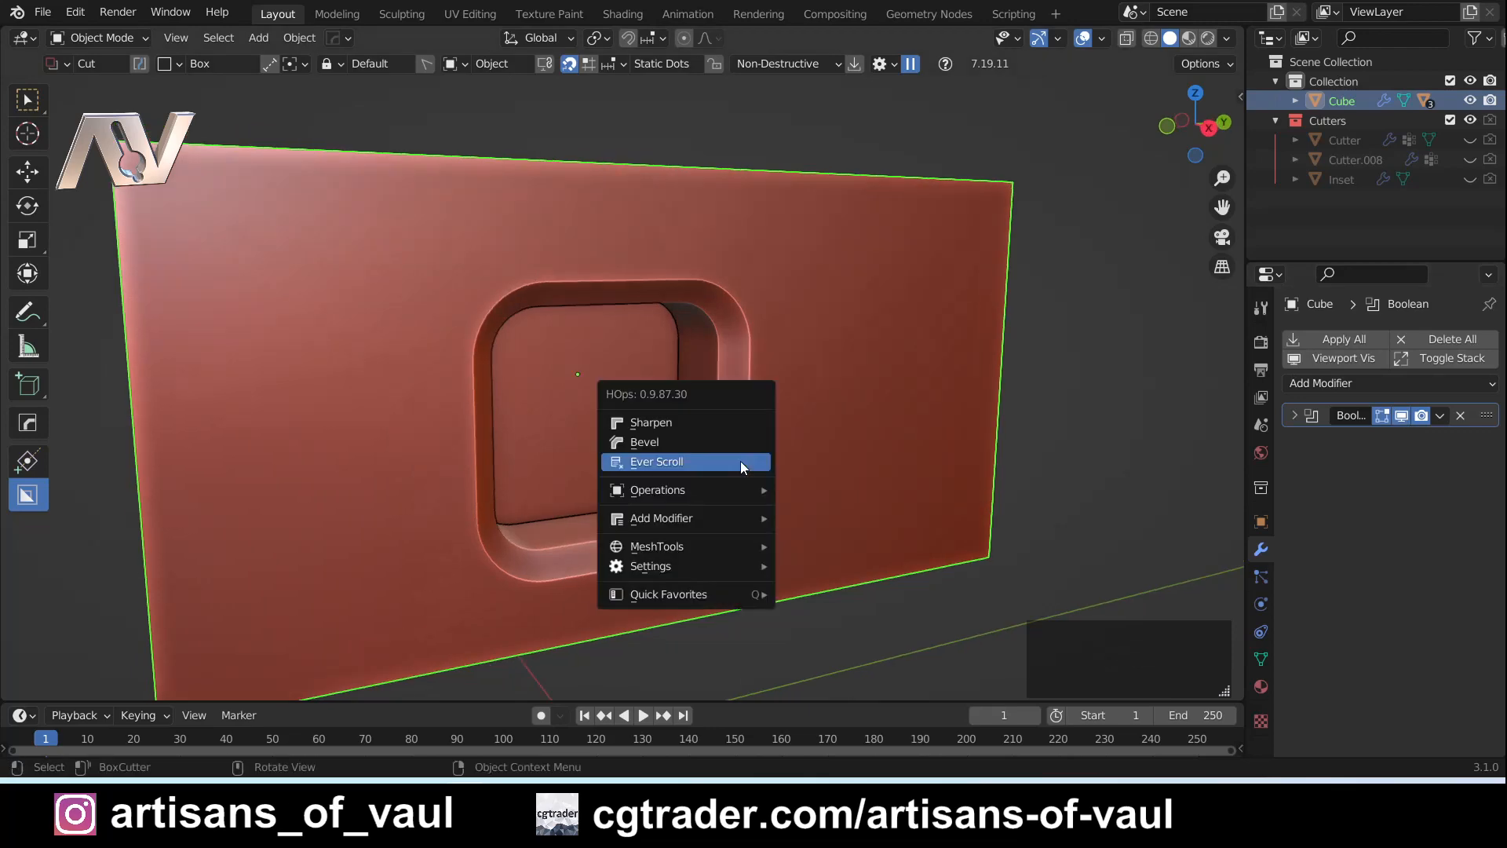
click(741, 460)
click(741, 462)
- Move the cutter with global X locked toward the upper, positive-Y end of the front face, and hide it
key(g)
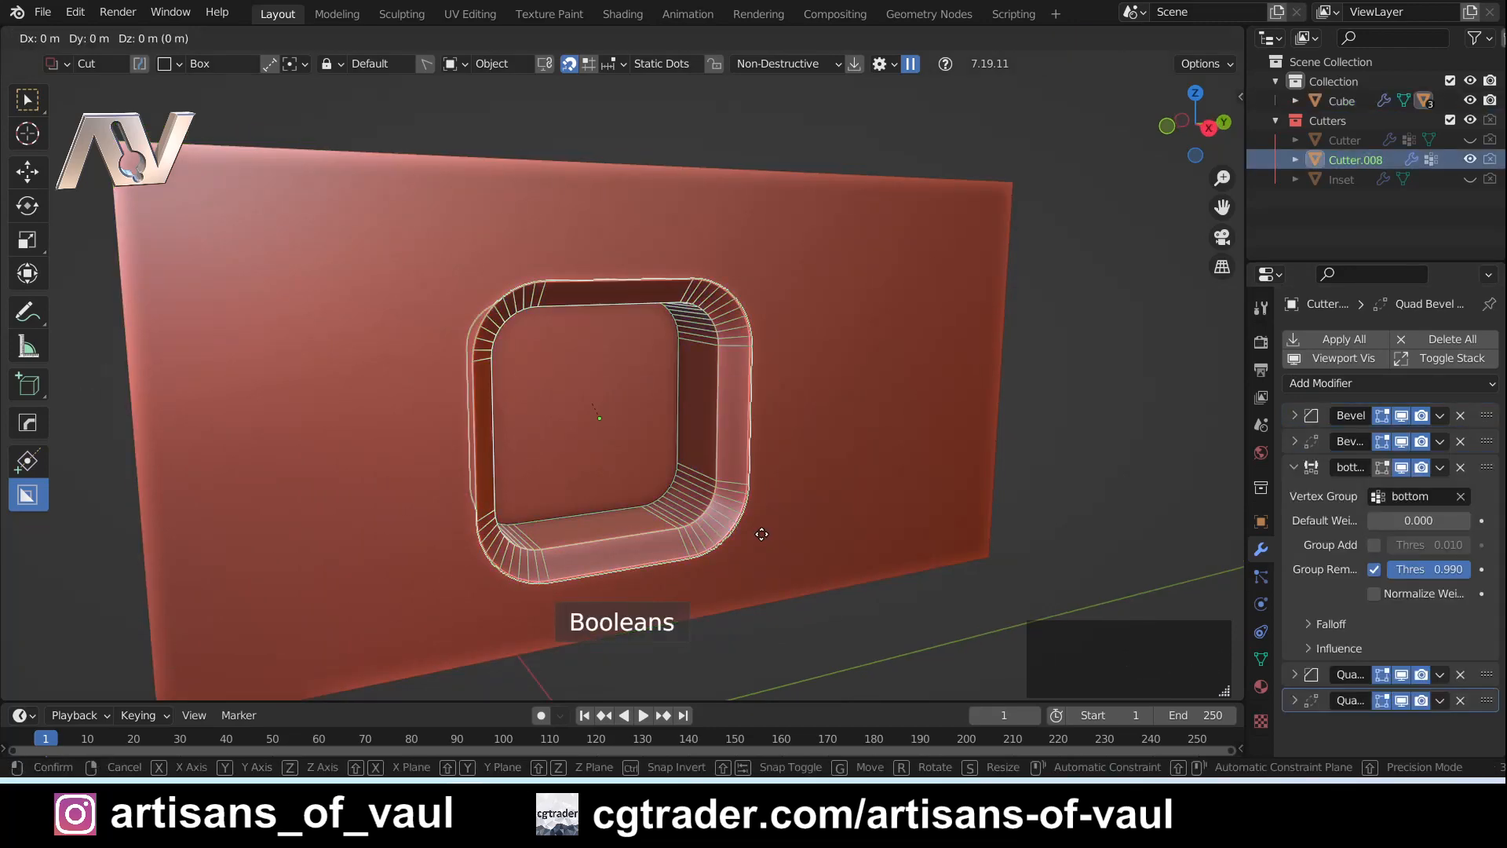
key(y)
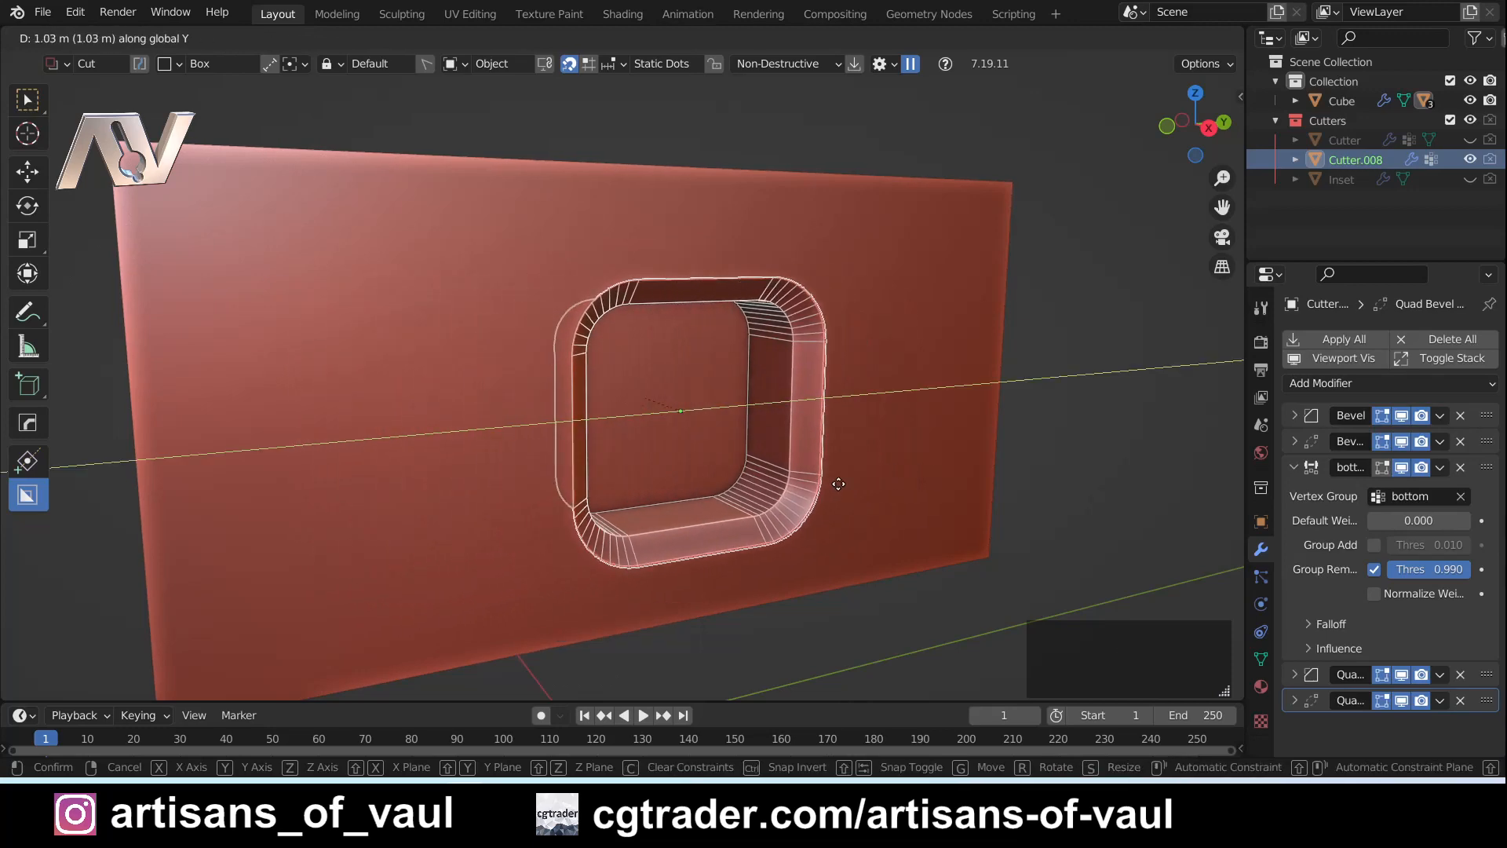
key(shift+x)
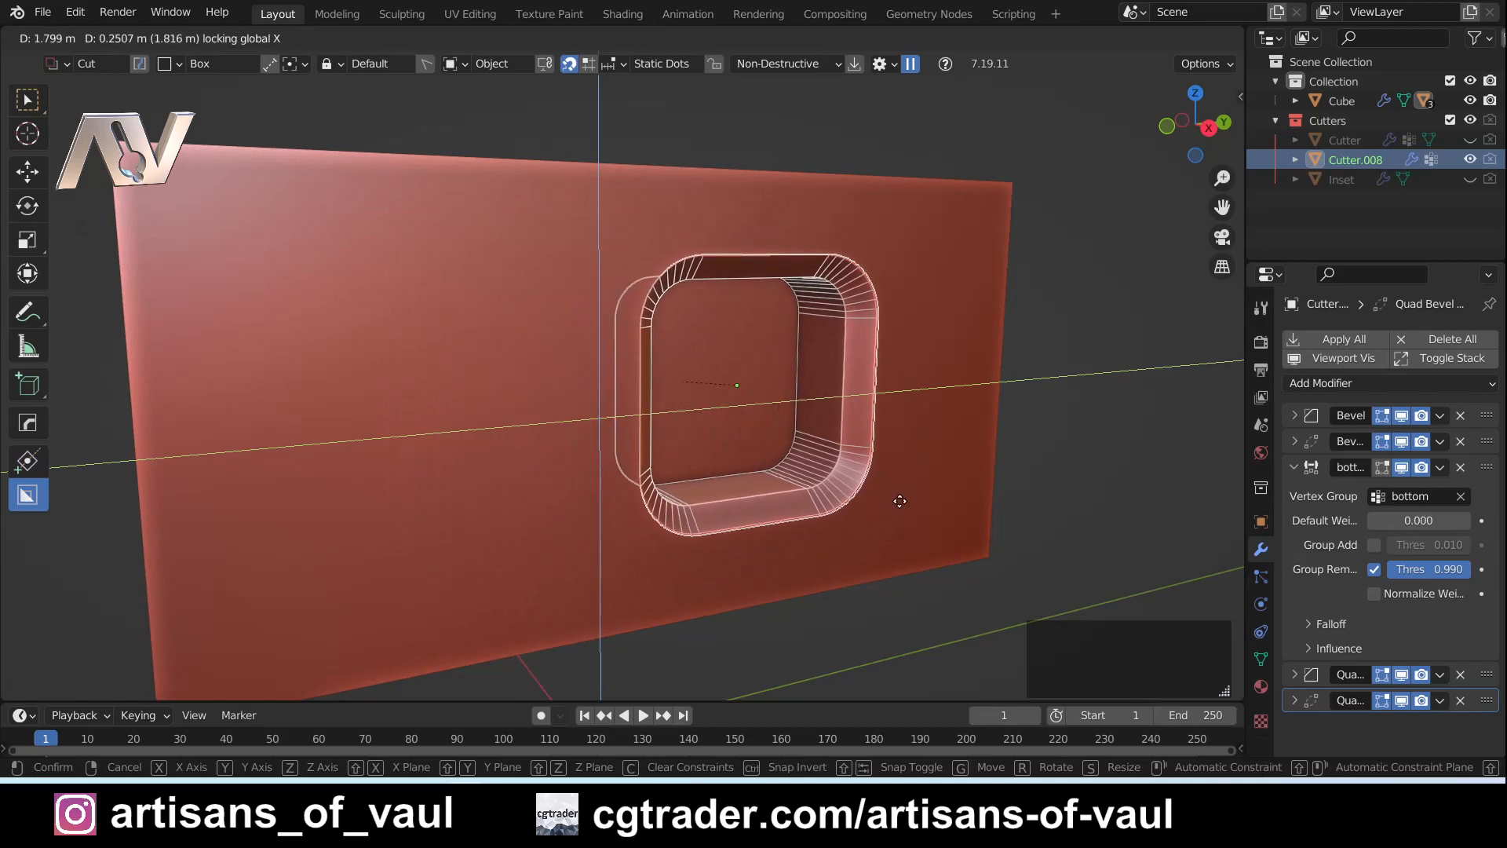
click(927, 487)
click(1049, 482)
click(884, 407)
click(884, 408)
key(h)
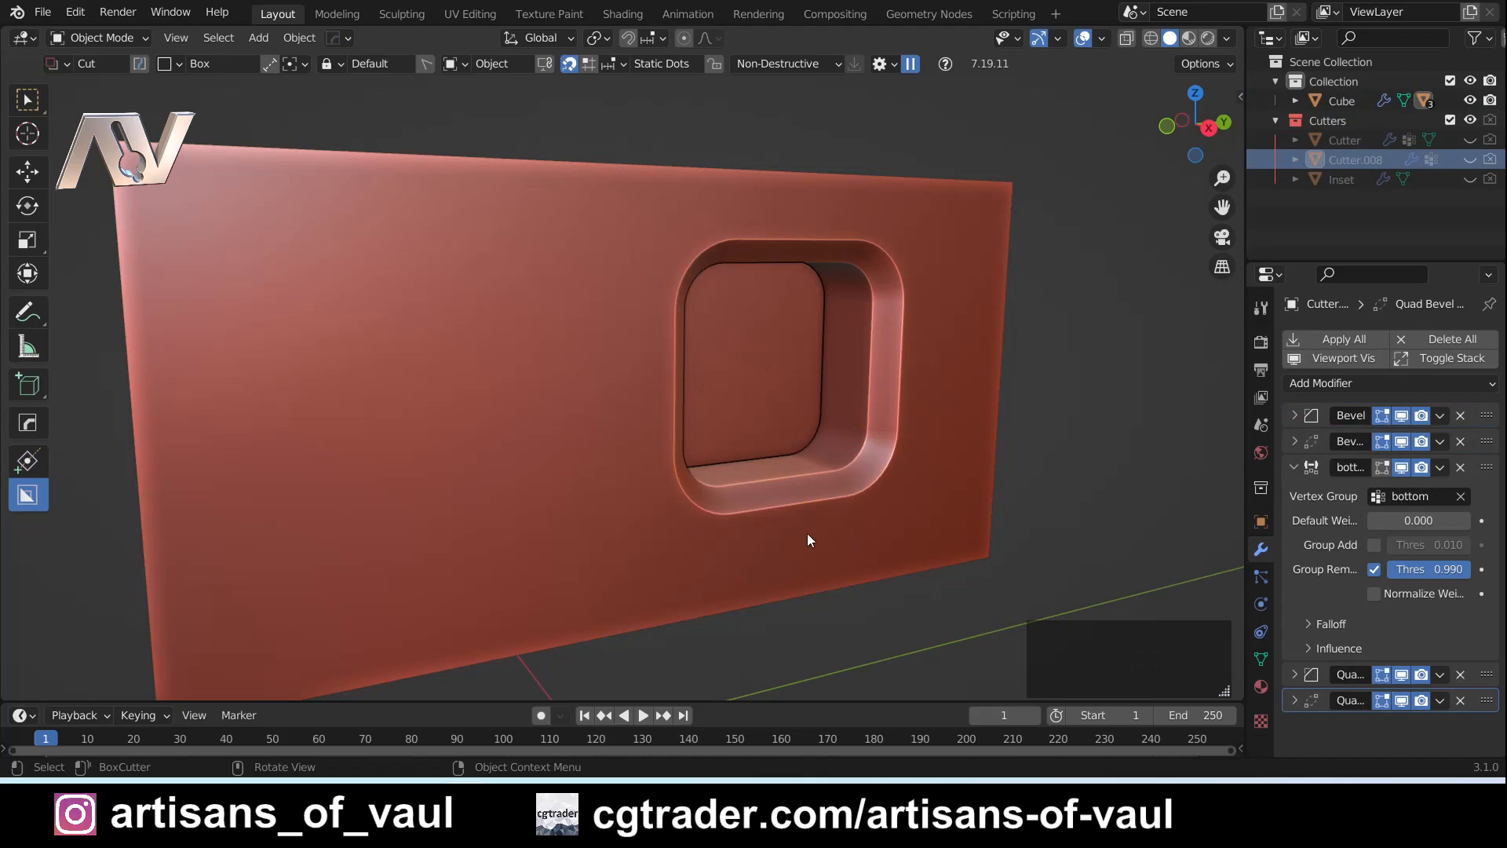
- Undo the hiding and the last move of the cutter
key(ctrl+z)
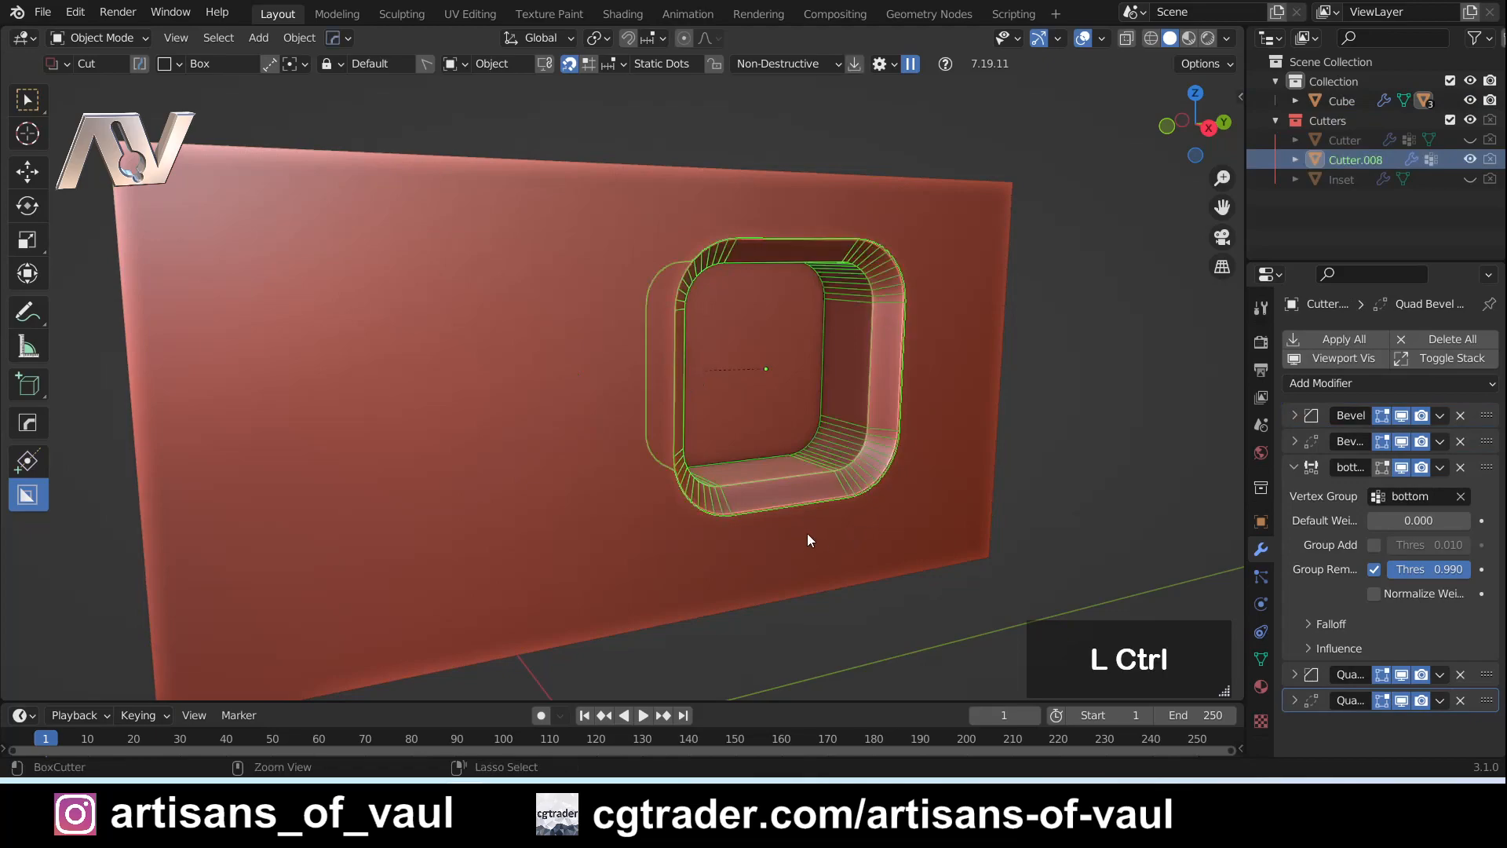
key(ctrl+z)
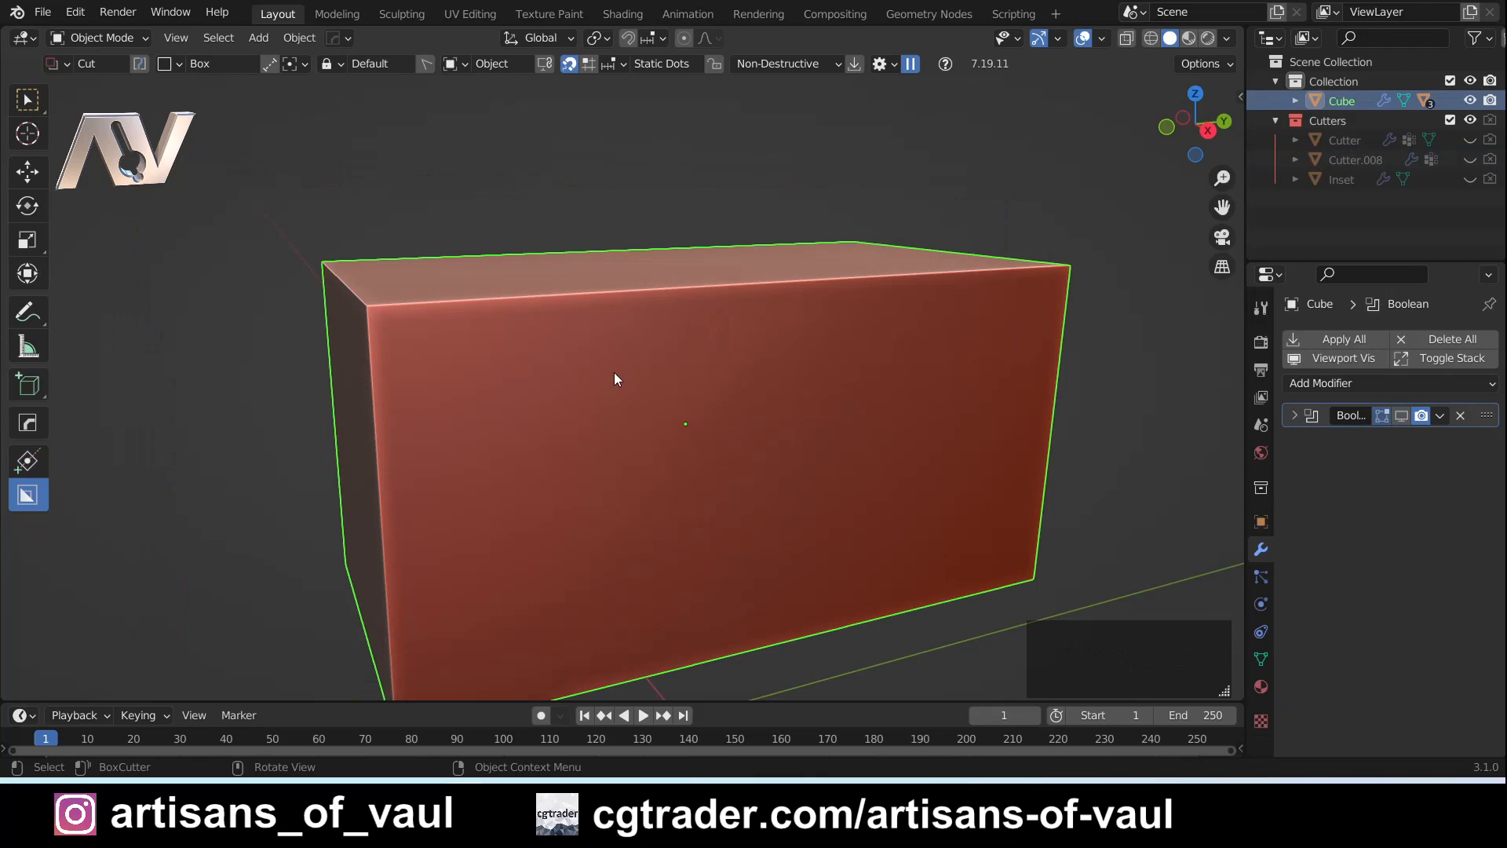
- Draw a box cut in the middle of the cuboid's front face and adjust its depth with the extrude dot
middle_drag(613, 372, 616, 376)
drag(610, 369, 723, 436)
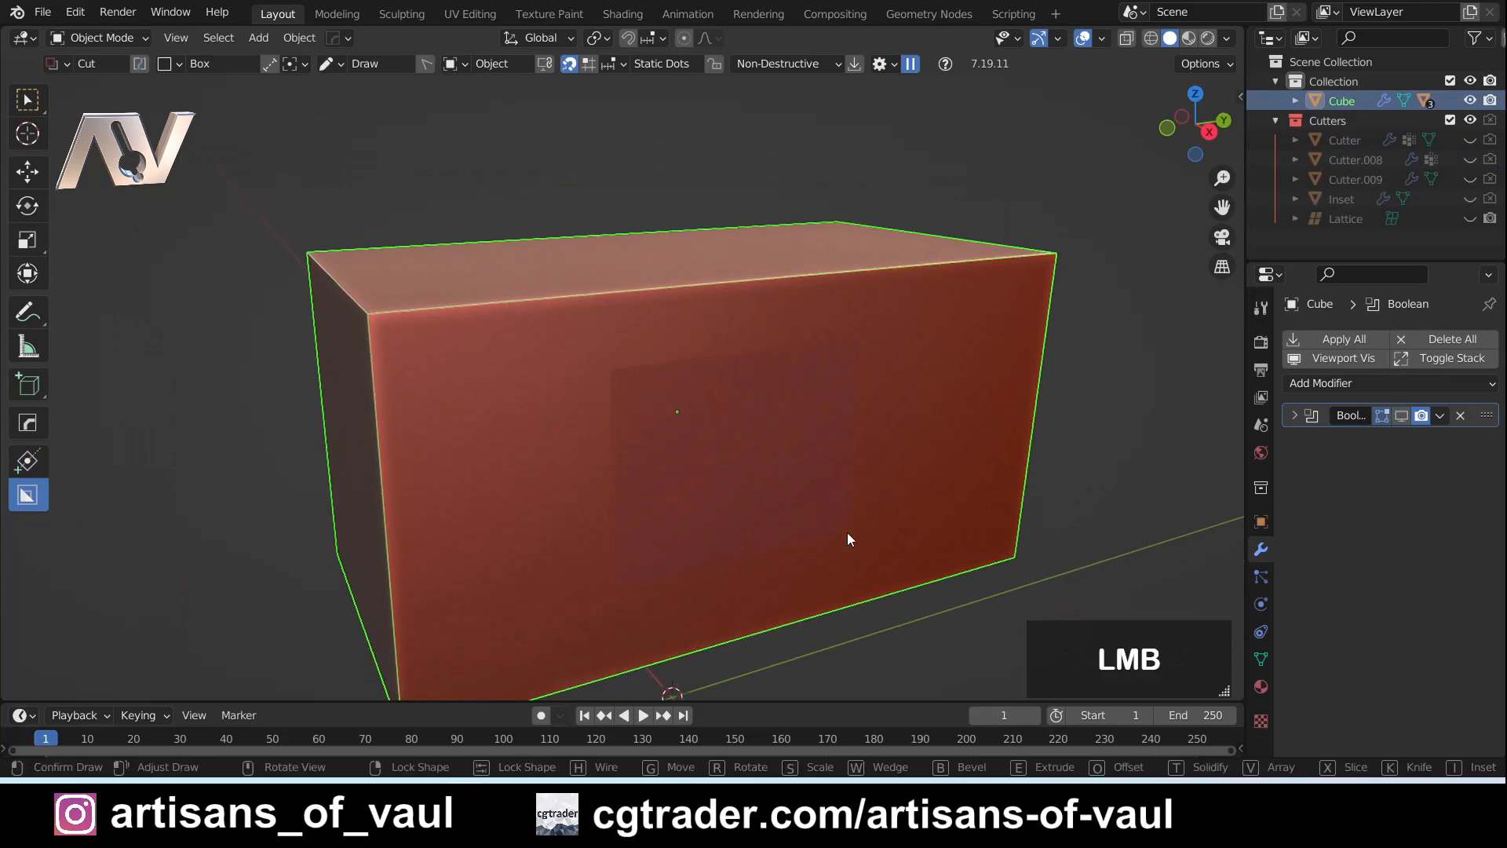
drag(847, 538, 844, 536)
mouse_move(774, 479)
middle_down()
mouse_move(813, 504)
mouse_move(845, 496)
mouse_move(816, 502)
mouse_move(831, 516)
mouse_move(790, 499)
middle_up()
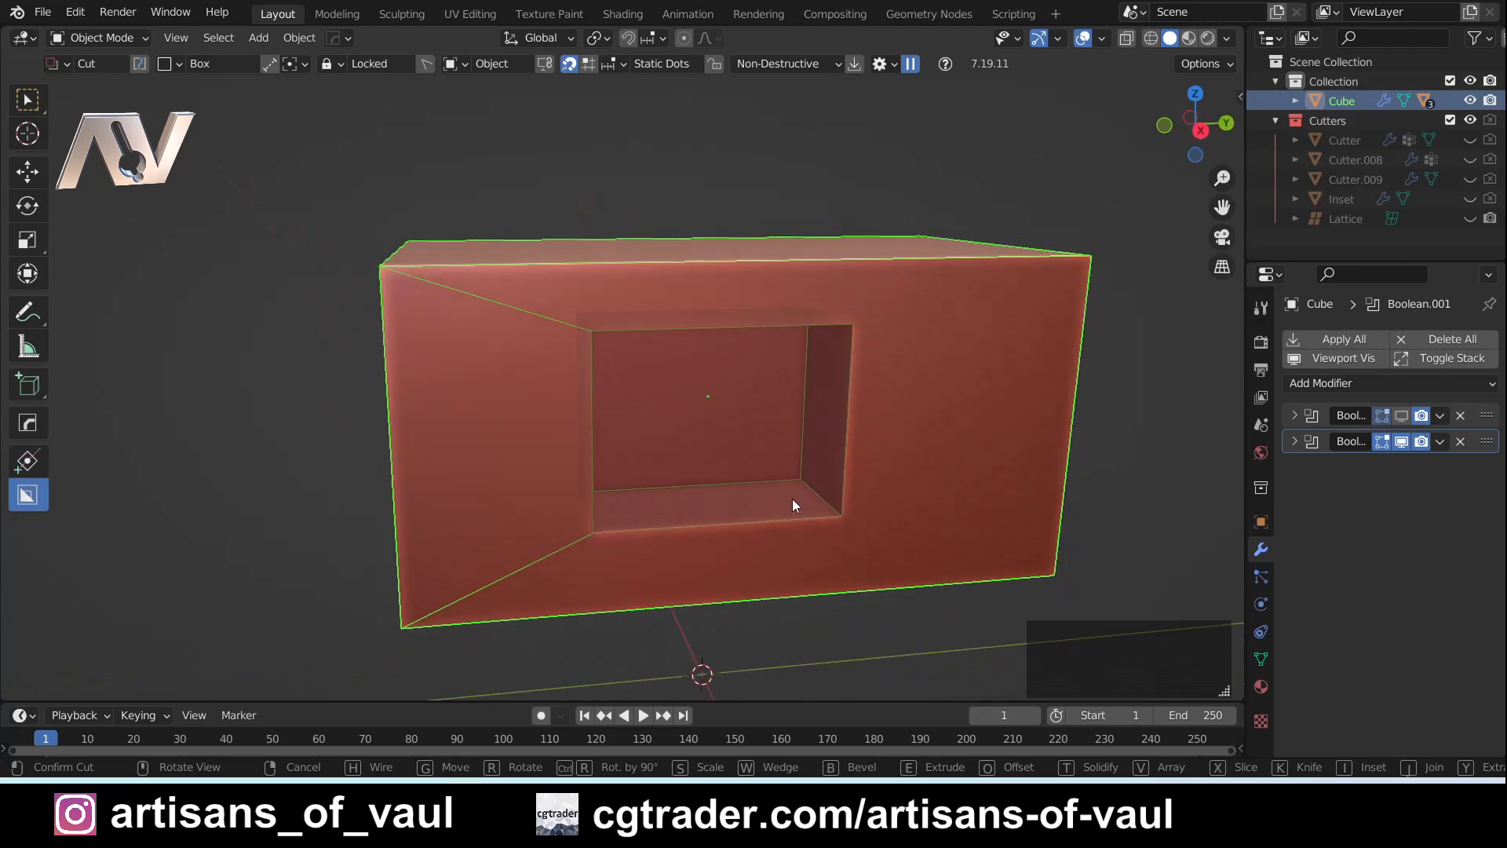
key(alt)
middle_drag(636, 477, 709, 511)
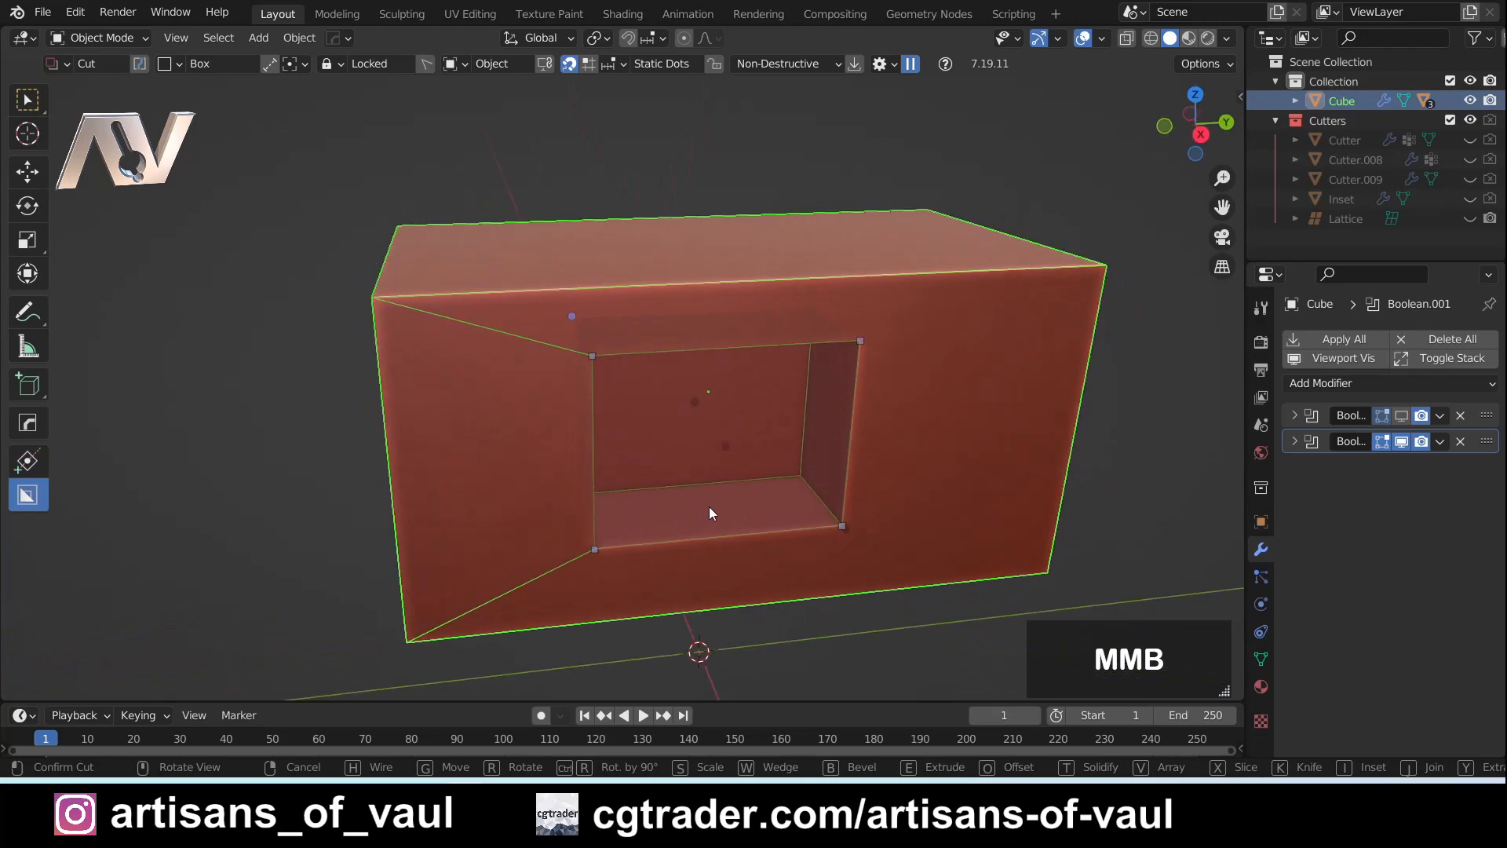
click(700, 407)
mouse_move(689, 419)
mouse_down()
mouse_move(727, 461)
mouse_move(712, 437)
mouse_up()
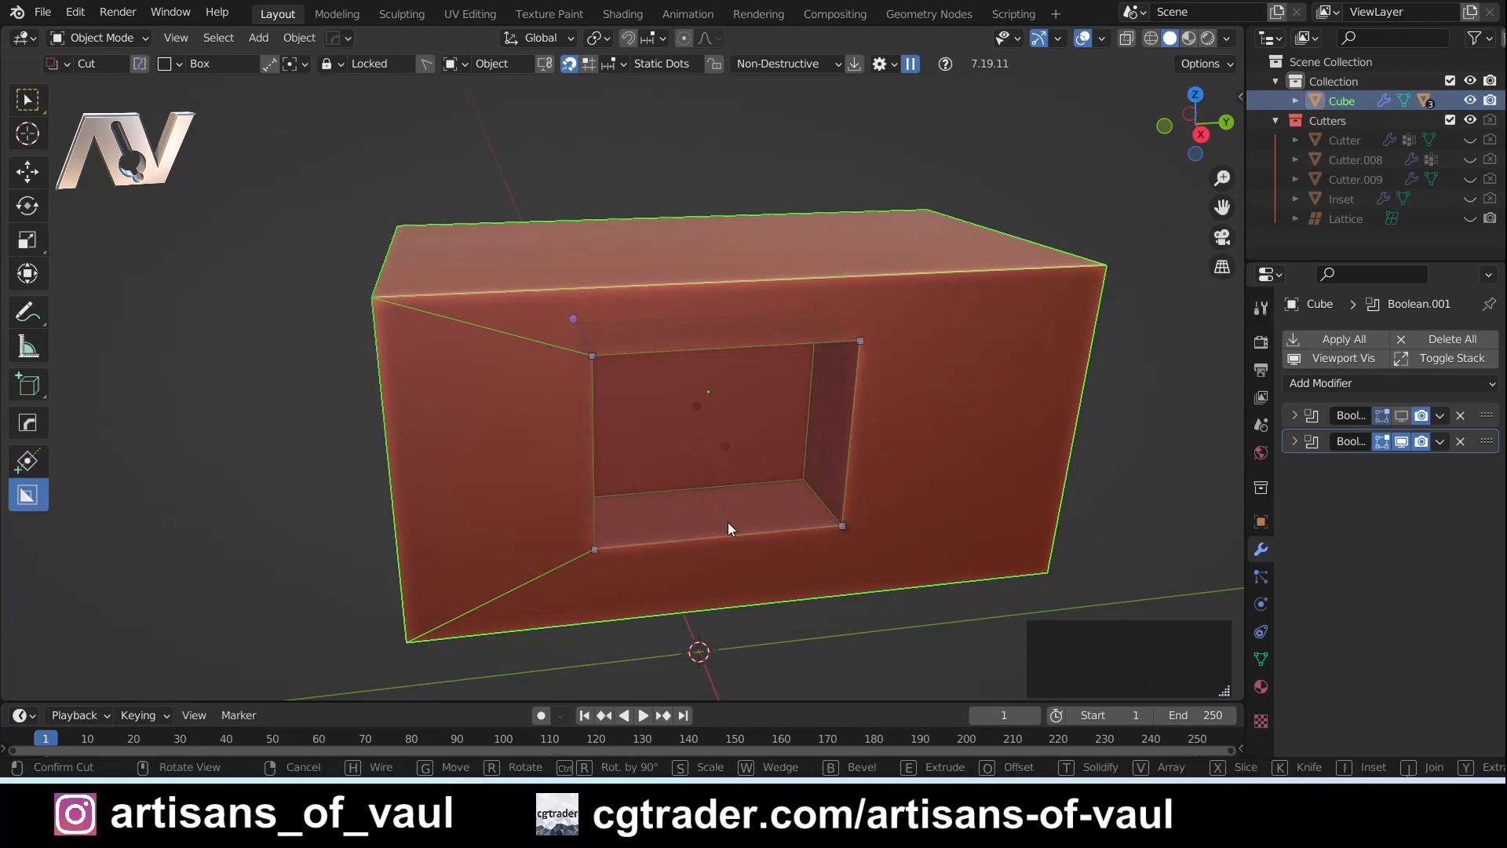
shift+middle_drag(674, 482, 810, 535)
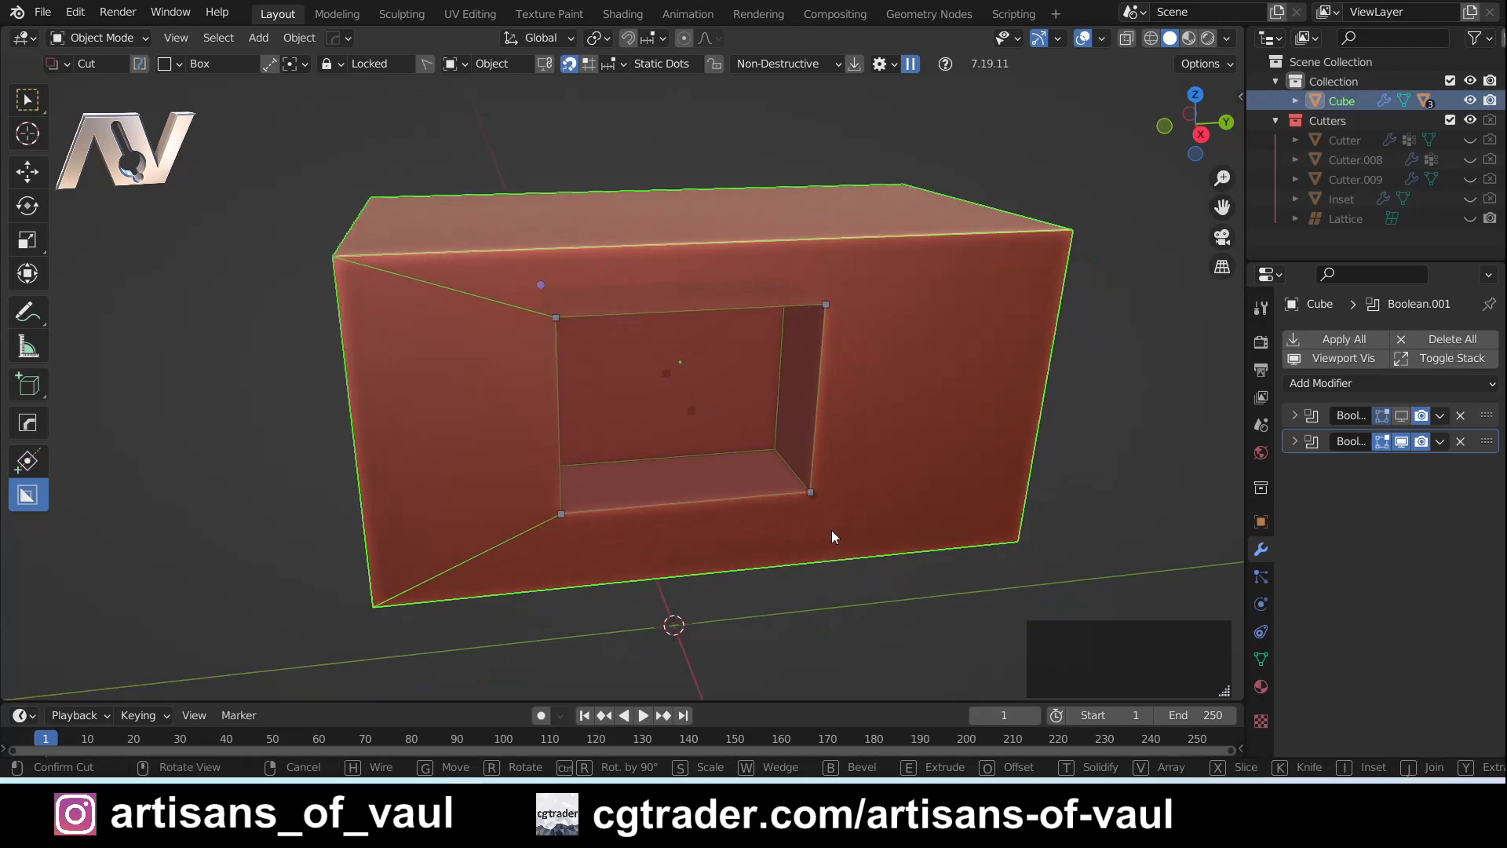
- Try bevelling the box cut through its bevel dot
scroll(833, 532, up, 3)
click(911, 545)
mouse_move(911, 547)
mouse_down()
mouse_move(836, 475)
mouse_move(752, 546)
mouse_move(895, 588)
mouse_move(829, 527)
mouse_move(898, 586)
mouse_move(878, 534)
mouse_move(864, 553)
mouse_up()
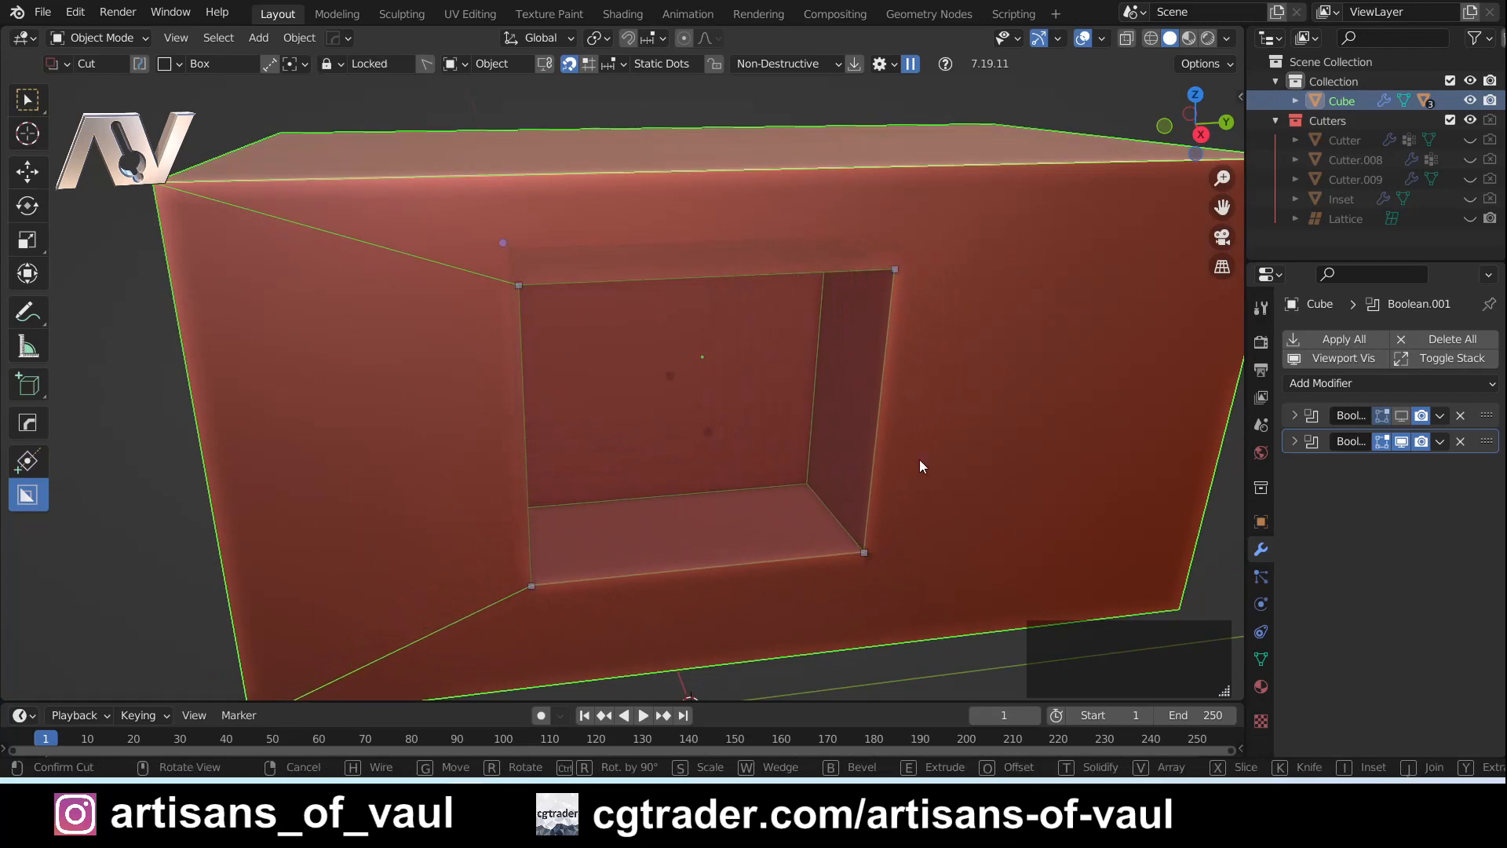
drag(502, 242, 298, 184)
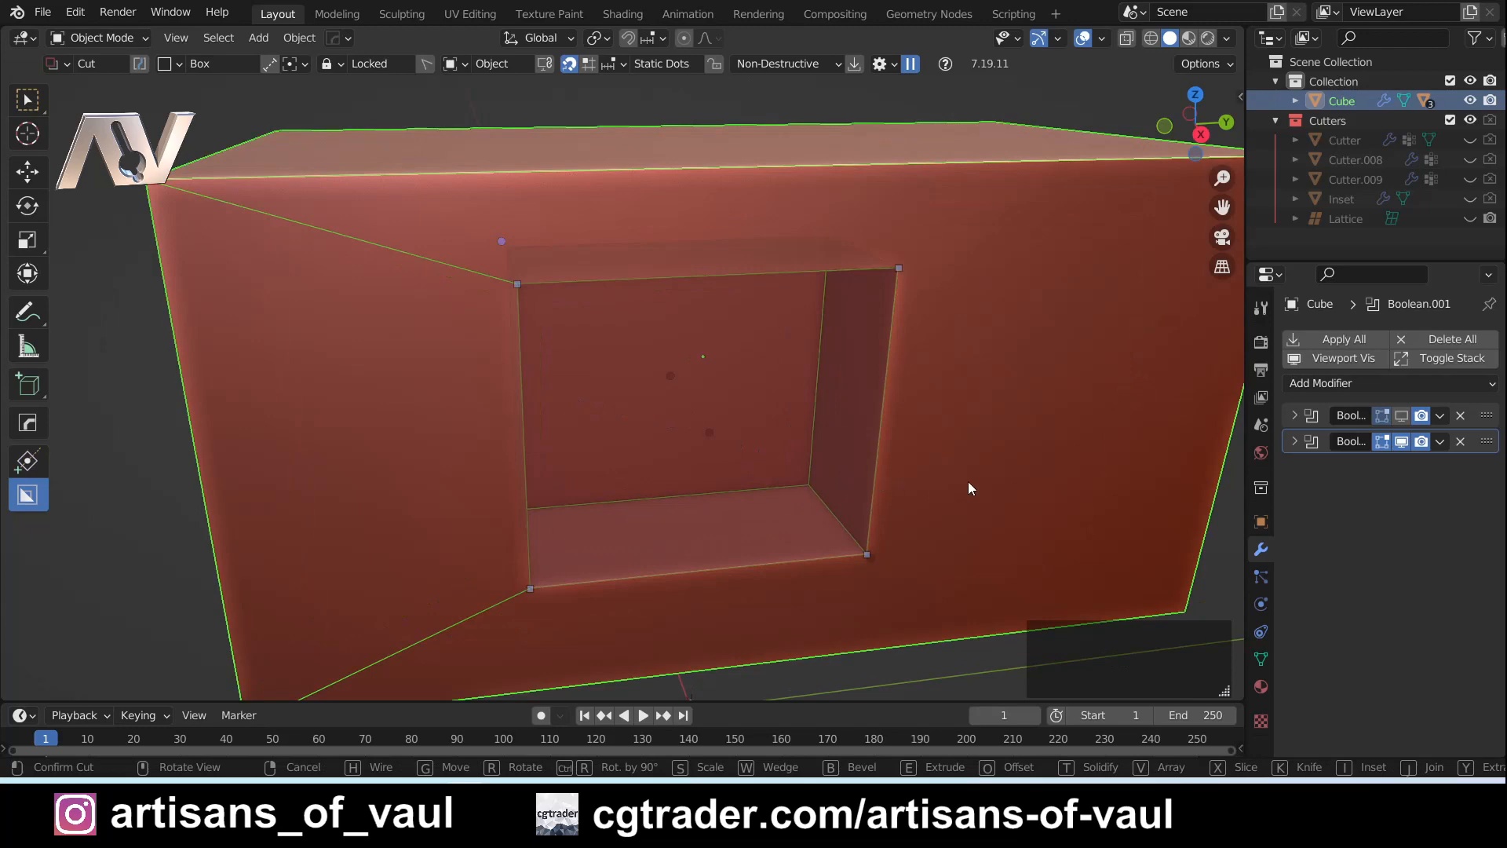
middle_drag(970, 486, 781, 456)
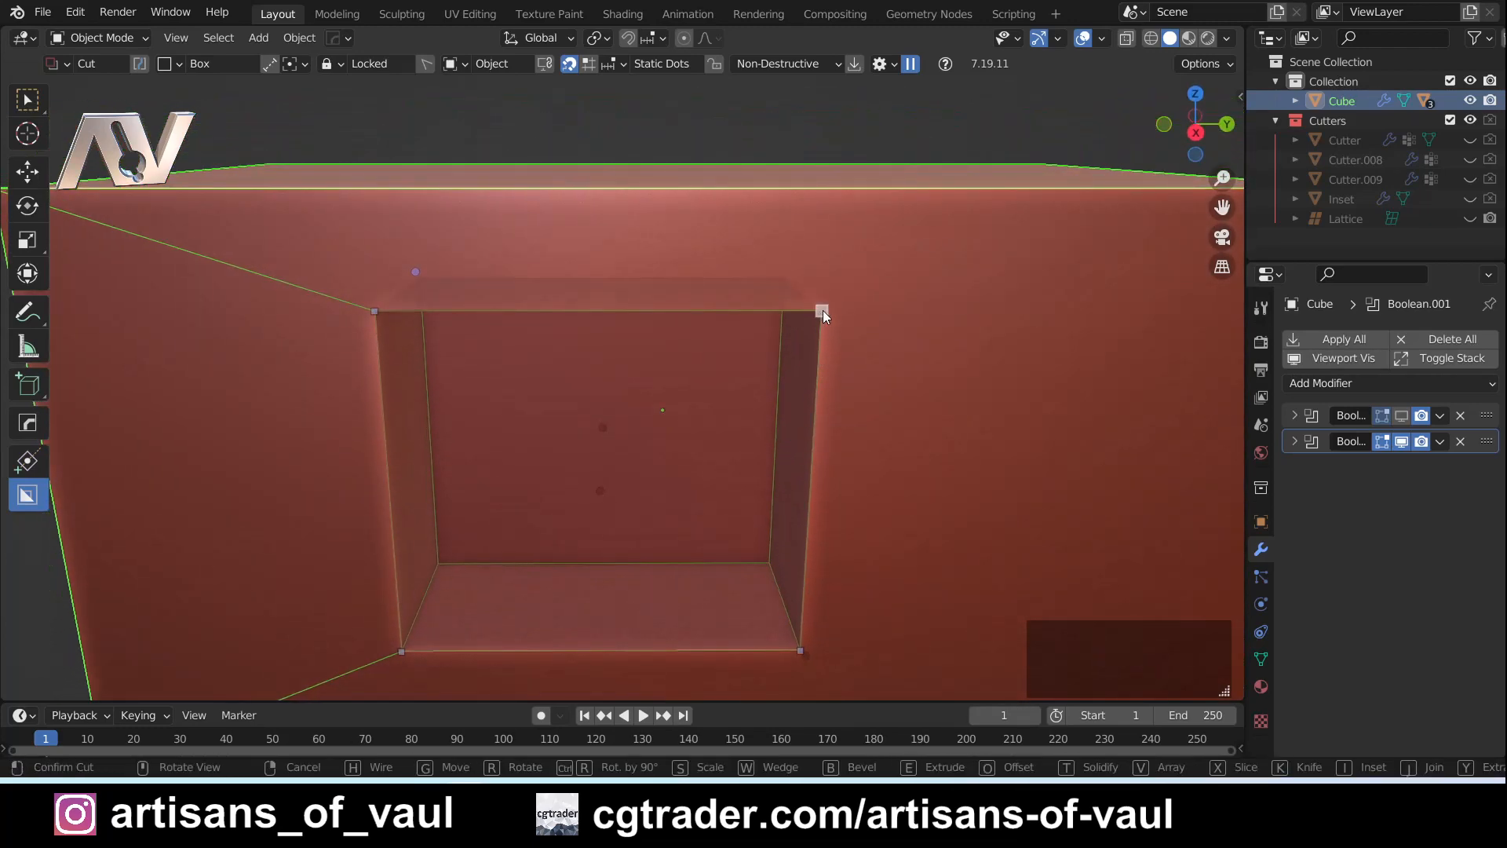
- Move the box cut's upper positive-Y corner dot inward and down, confirm the cut, and undo it
mouse_move(822, 310)
mouse_down()
mouse_move(771, 326)
mouse_move(723, 380)
mouse_move(647, 370)
mouse_move(634, 324)
mouse_move(777, 337)
mouse_move(706, 360)
mouse_move(733, 373)
mouse_move(673, 386)
mouse_move(697, 374)
mouse_move(727, 388)
mouse_up()
scroll(727, 388, down, 6)
scroll(731, 438, up, 2)
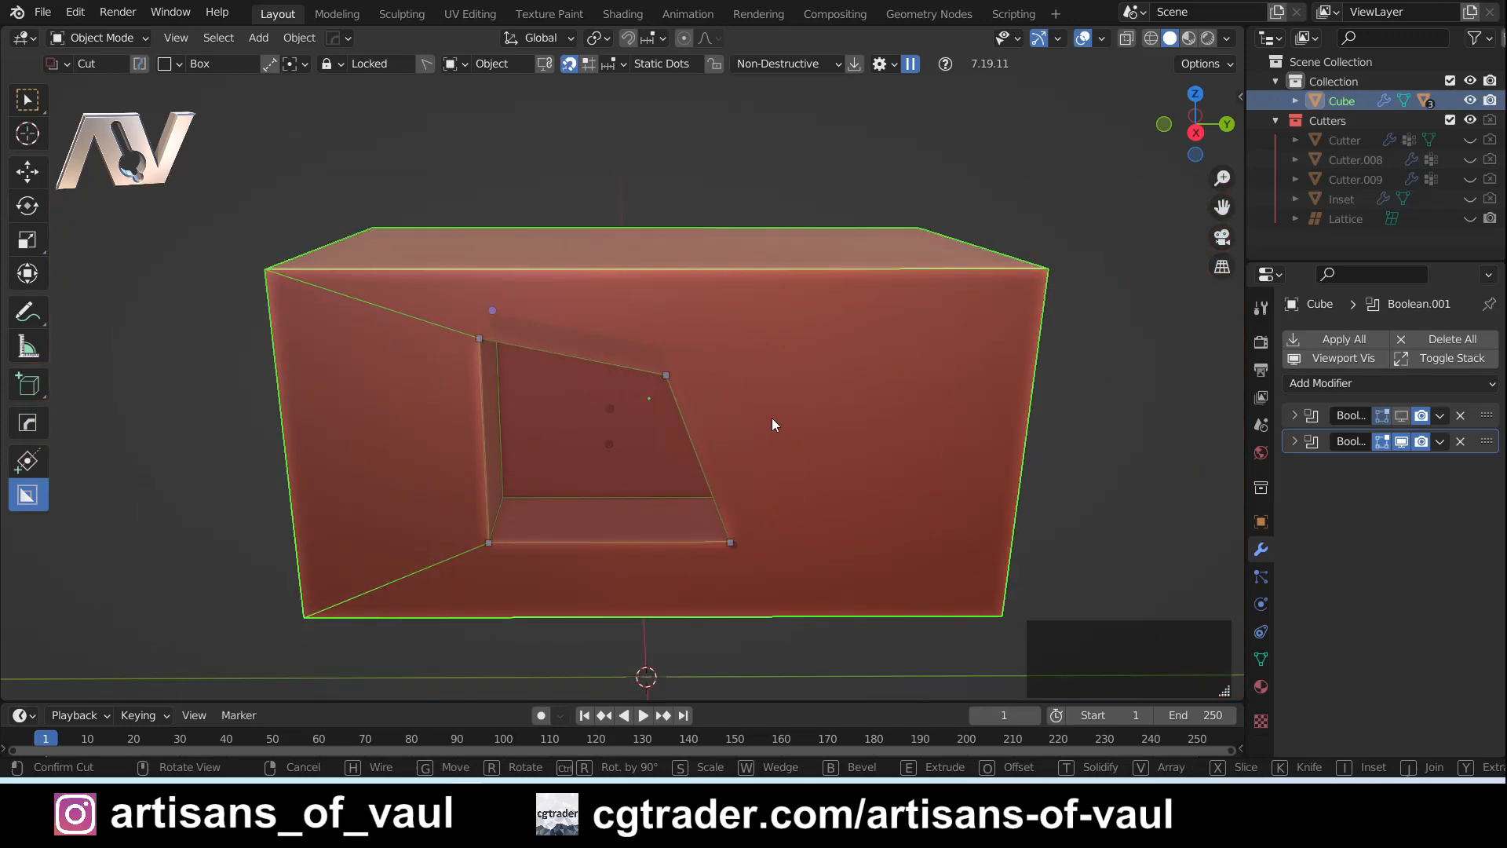
click(772, 418)
key(ctrl+z)
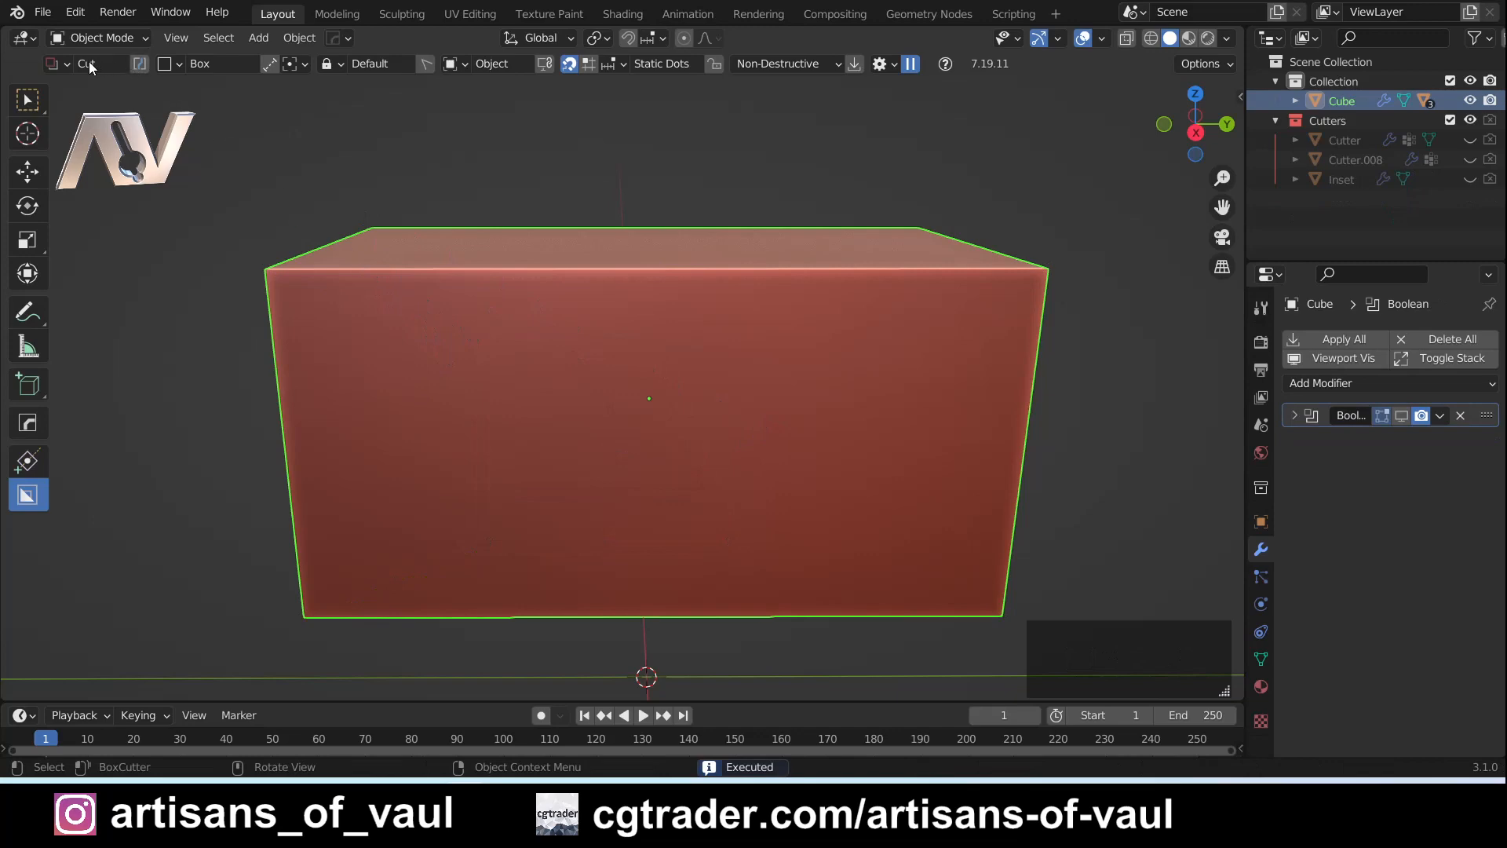
- Draw a view-aligned Ngon cutter from the X view, with a two-ledge stepped profile across the upper part of the cuboid
key(ctrl+d)
click(679, 430)
mouse_move(401, 213)
mouse_down()
mouse_move(493, 360)
mouse_move(534, 348)
mouse_up()
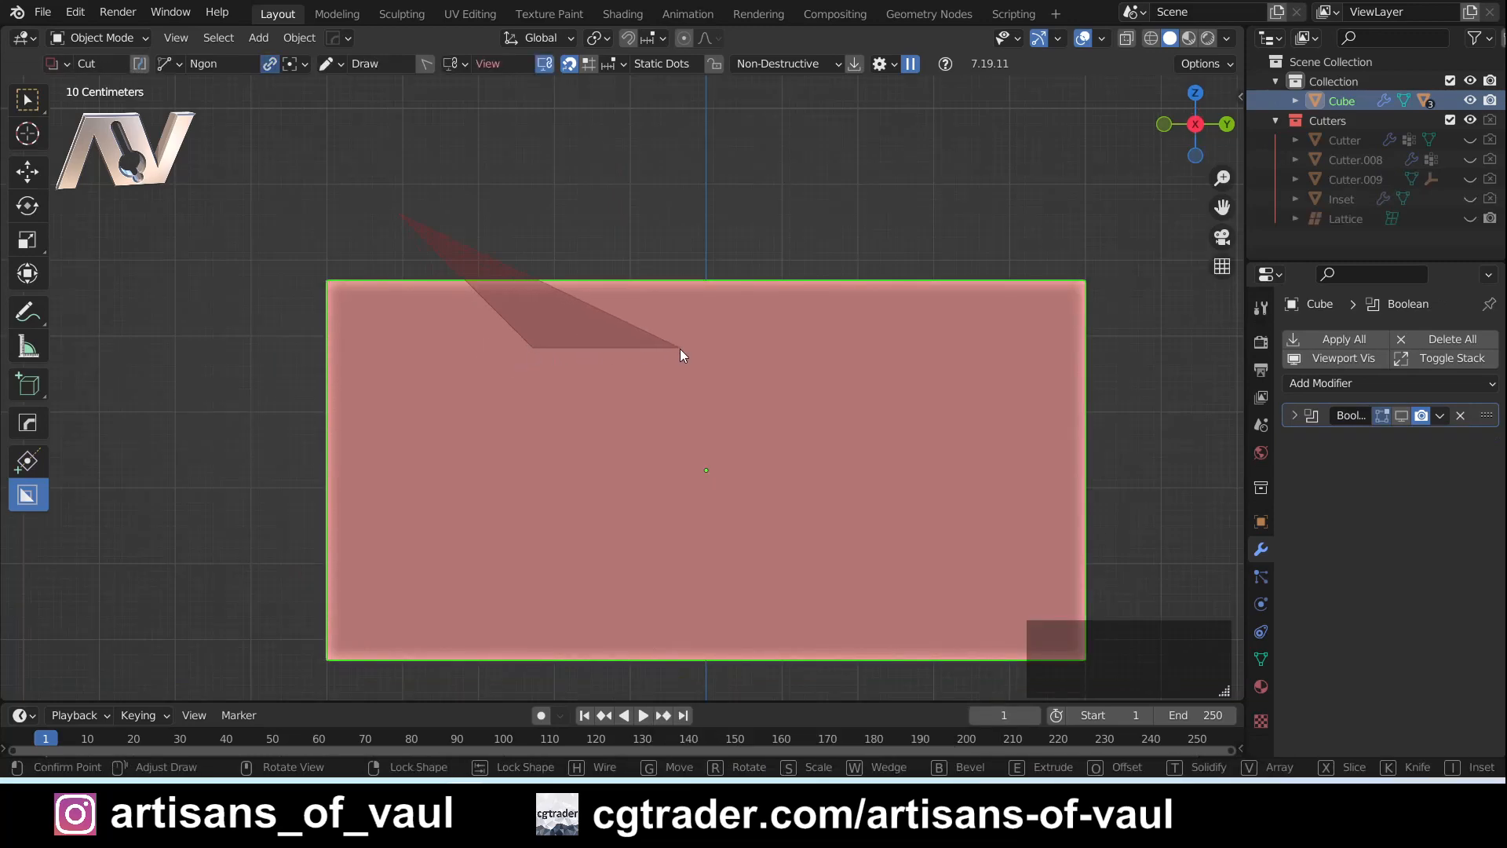
click(679, 347)
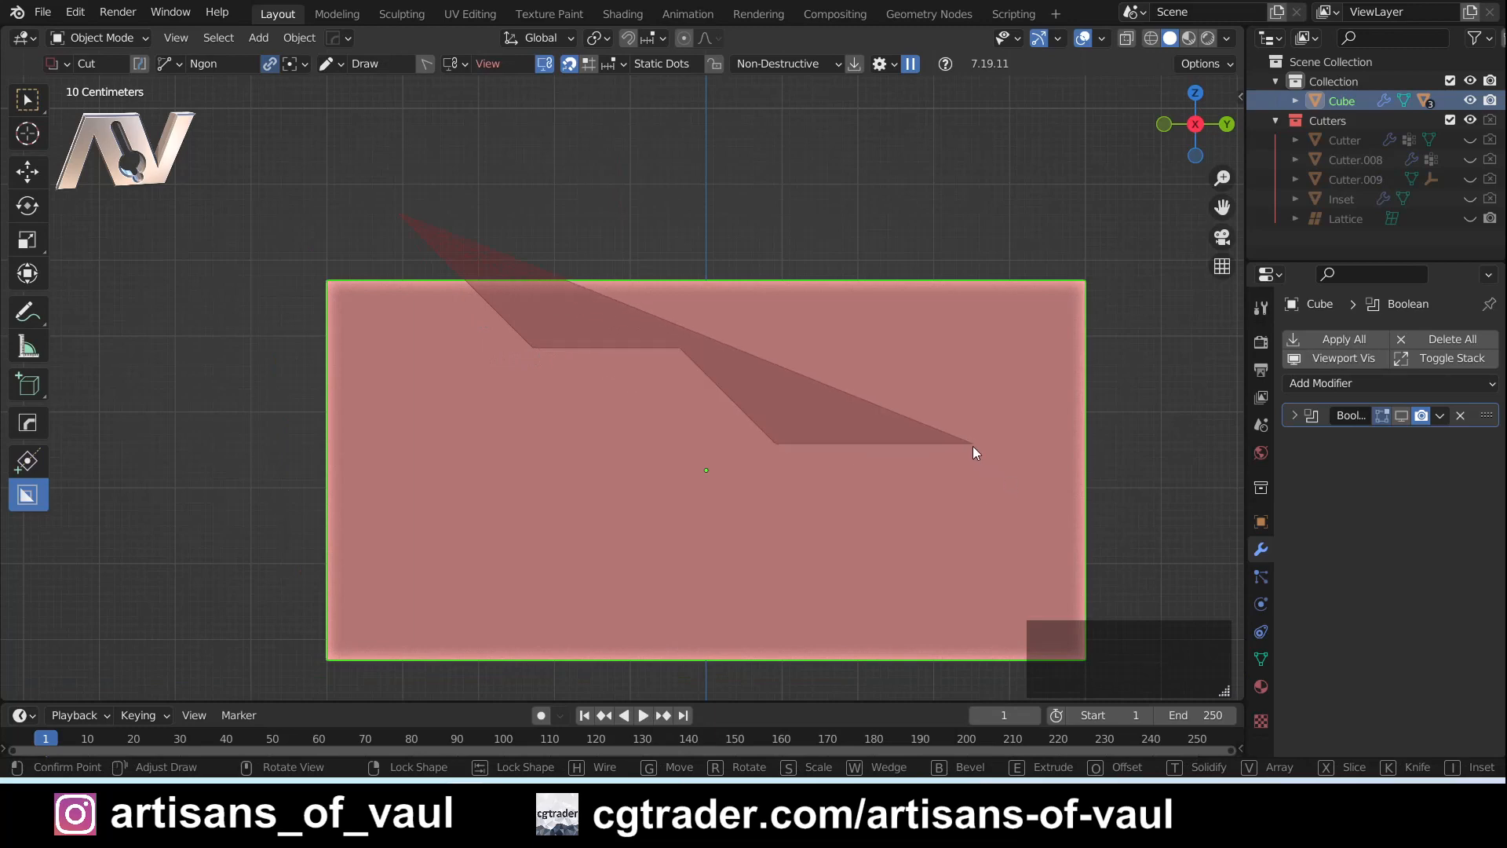
click(973, 444)
click(1051, 364)
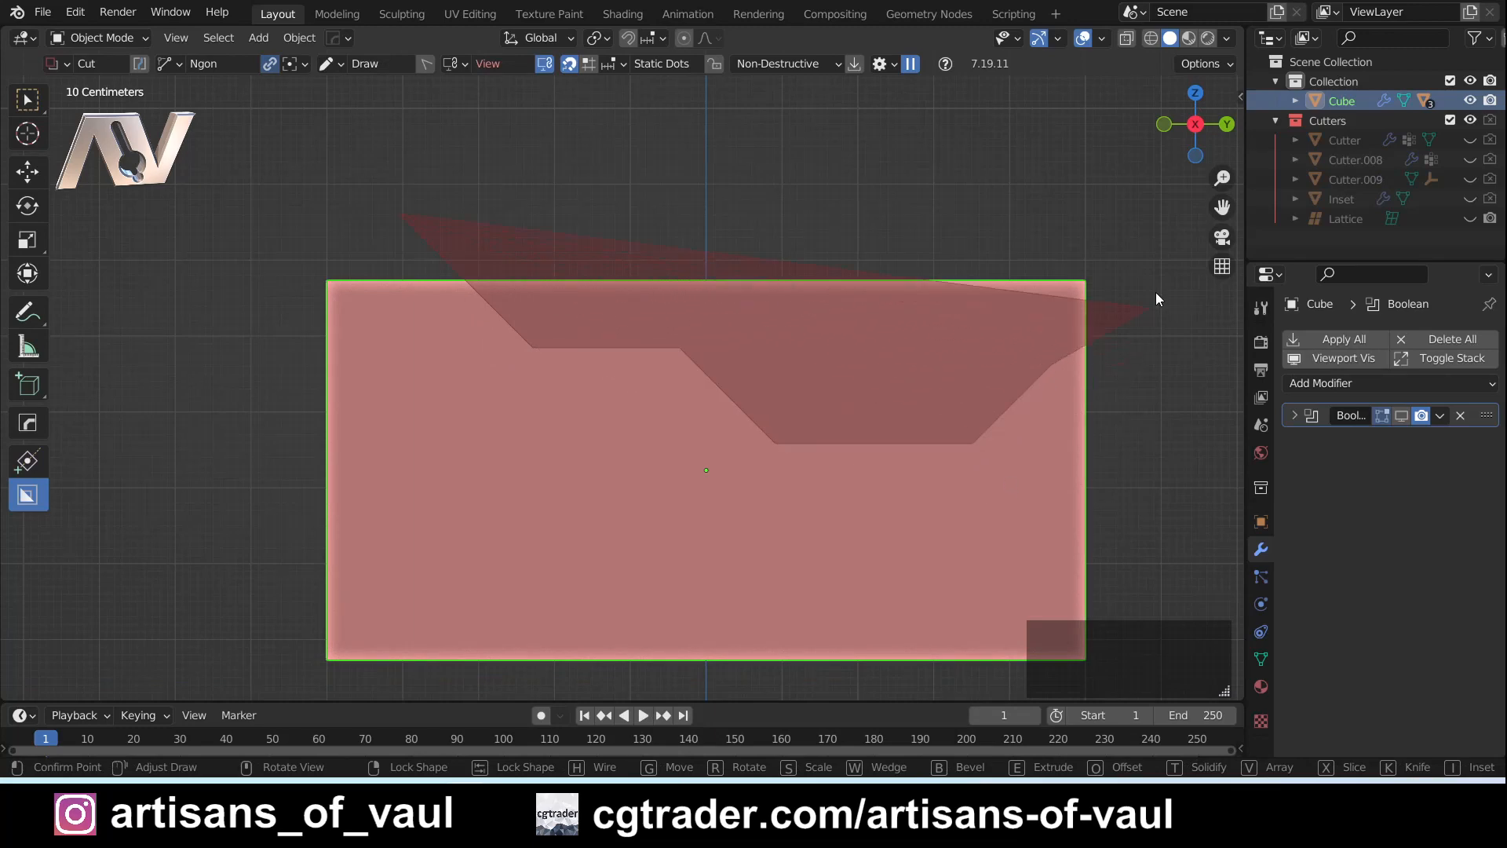
middle_drag(1132, 211, 981, 176)
click(981, 176)
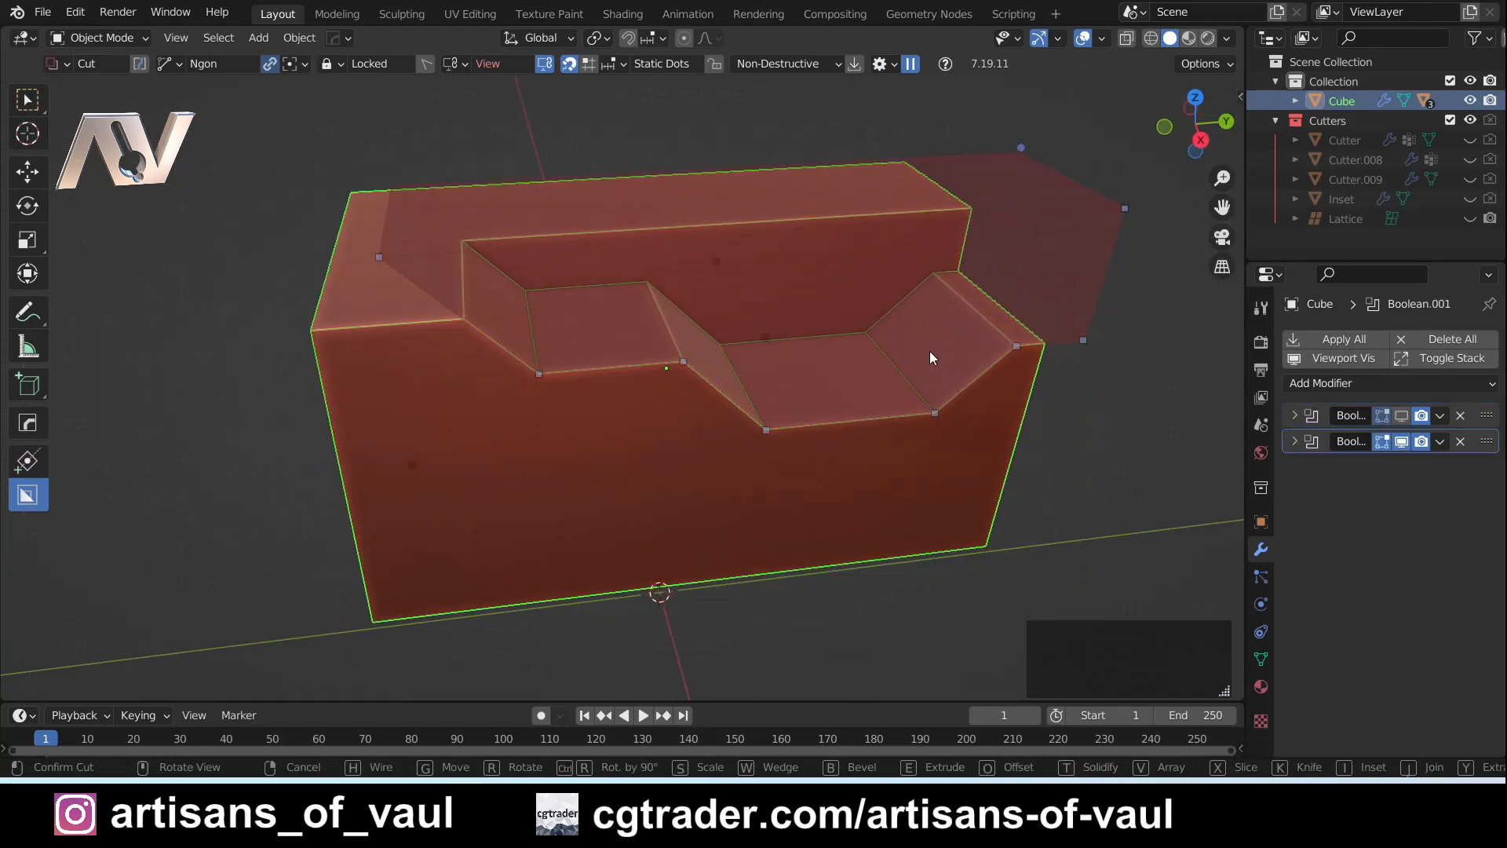
- Move the Ngon cutter's point at the outer end of the upper ledge slightly toward positive Y
middle_drag(780, 512, 669, 582)
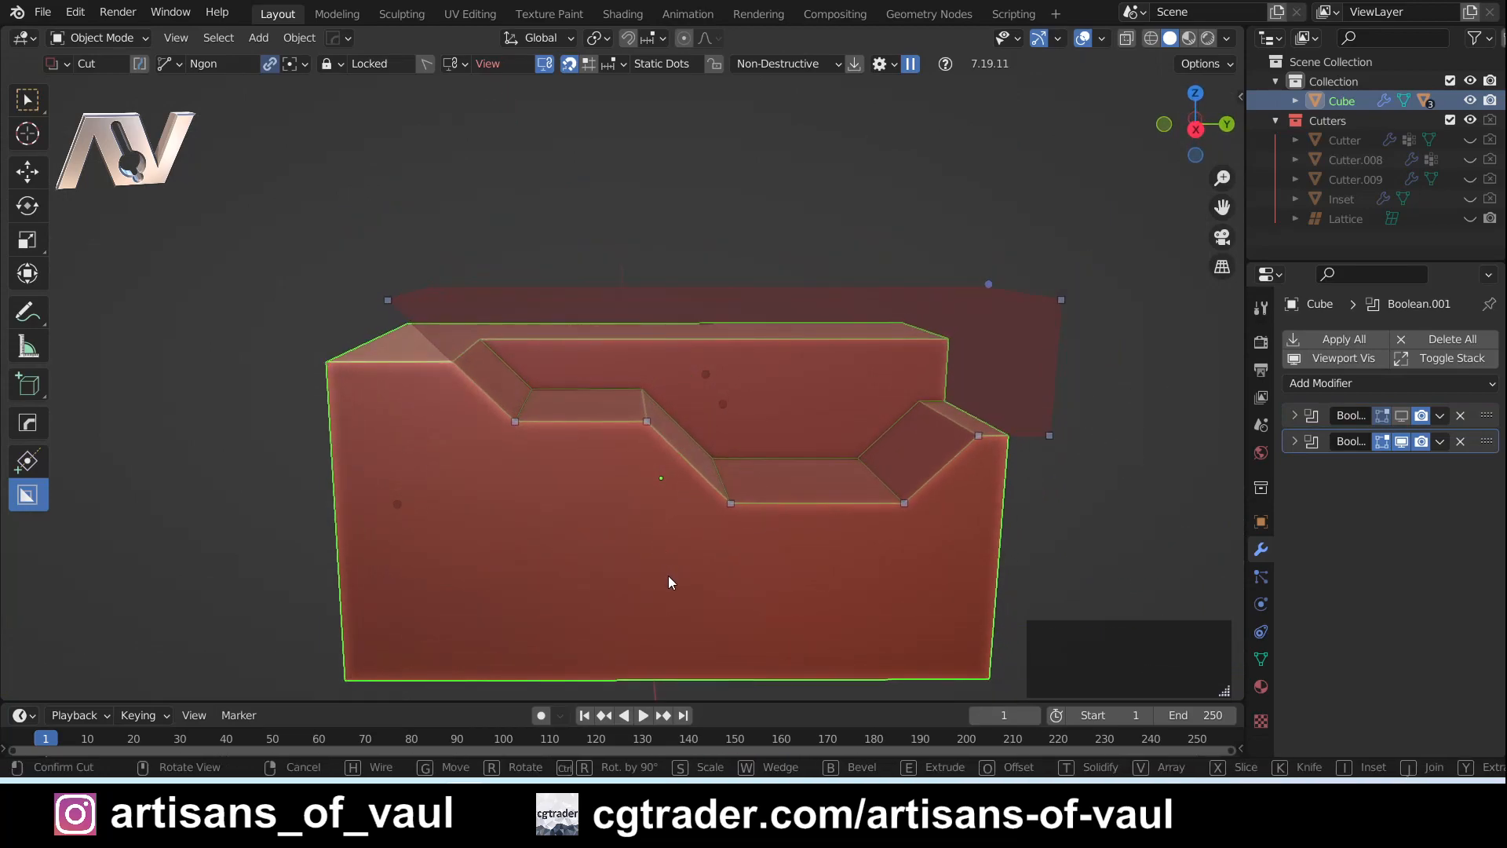
mouse_move(635, 531)
middle_down()
mouse_move(602, 562)
mouse_move(623, 504)
middle_up()
mouse_move(519, 421)
middle_down()
mouse_move(529, 435)
mouse_move(540, 413)
mouse_move(567, 419)
mouse_move(521, 427)
middle_up()
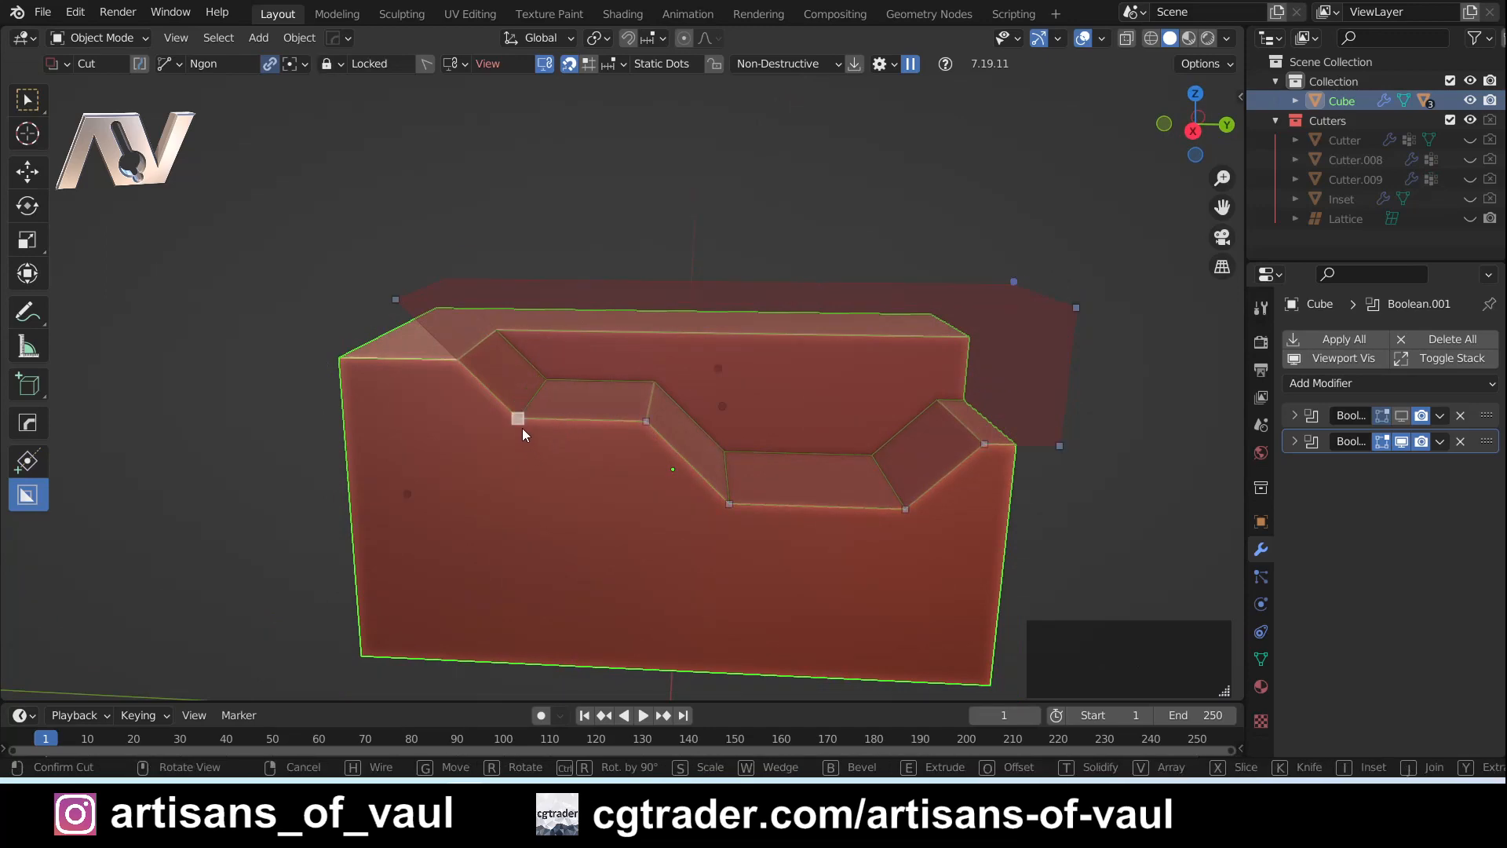
mouse_move(642, 435)
mouse_down()
mouse_move(644, 449)
mouse_move(662, 408)
mouse_move(624, 435)
mouse_move(667, 453)
mouse_move(671, 414)
mouse_move(633, 444)
mouse_move(667, 413)
mouse_move(595, 419)
mouse_move(673, 454)
mouse_move(629, 415)
mouse_move(666, 436)
mouse_move(609, 452)
mouse_move(657, 412)
mouse_move(667, 430)
mouse_up()
- Try bevelling the whole Ngon cutter with its bevel dot, and try moving the upper ledge's first corner point
click(1006, 284)
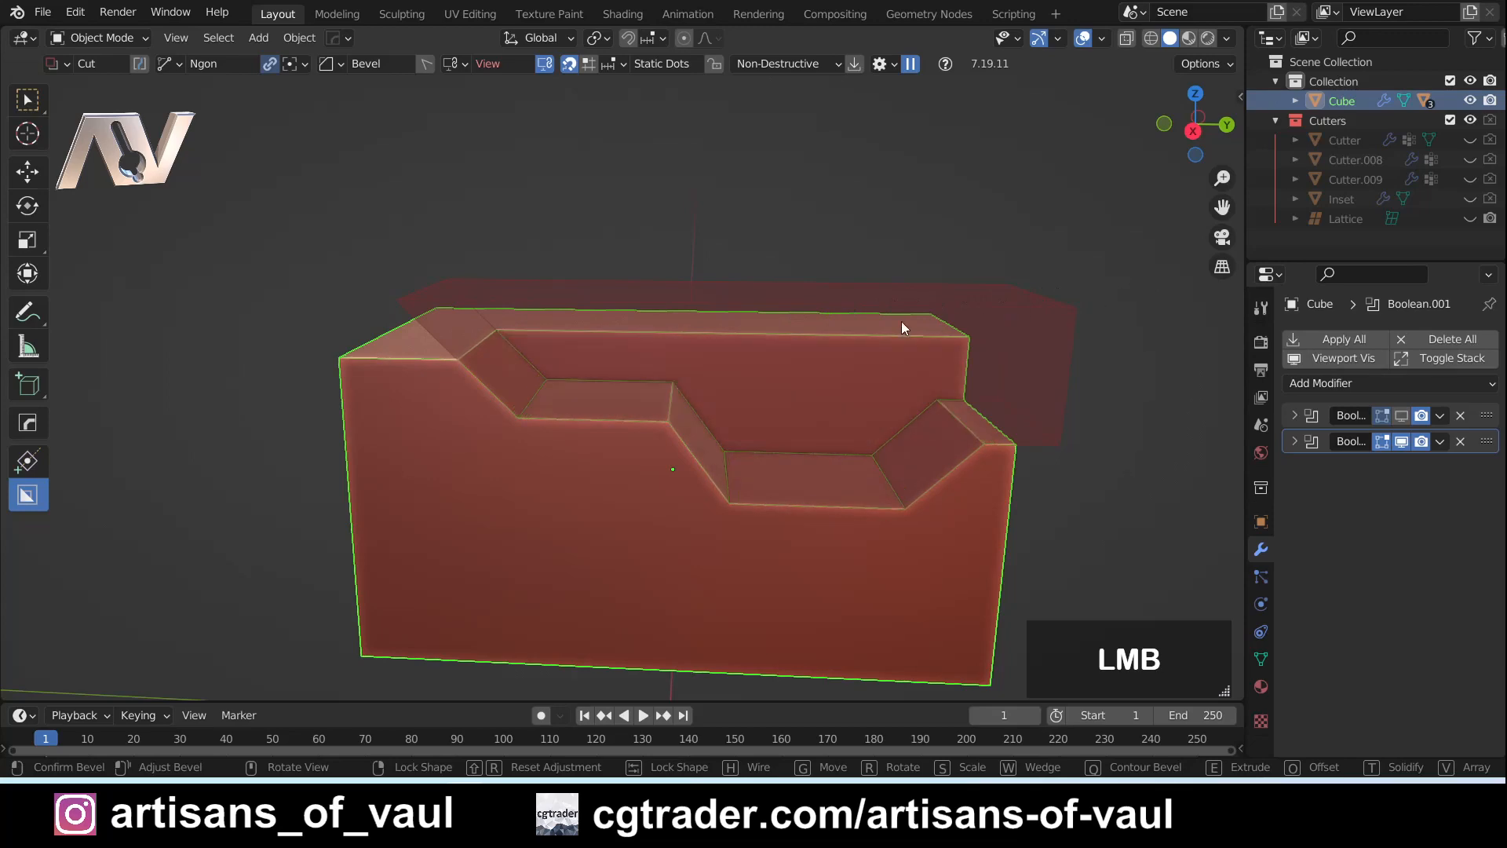
drag(978, 300, 780, 322)
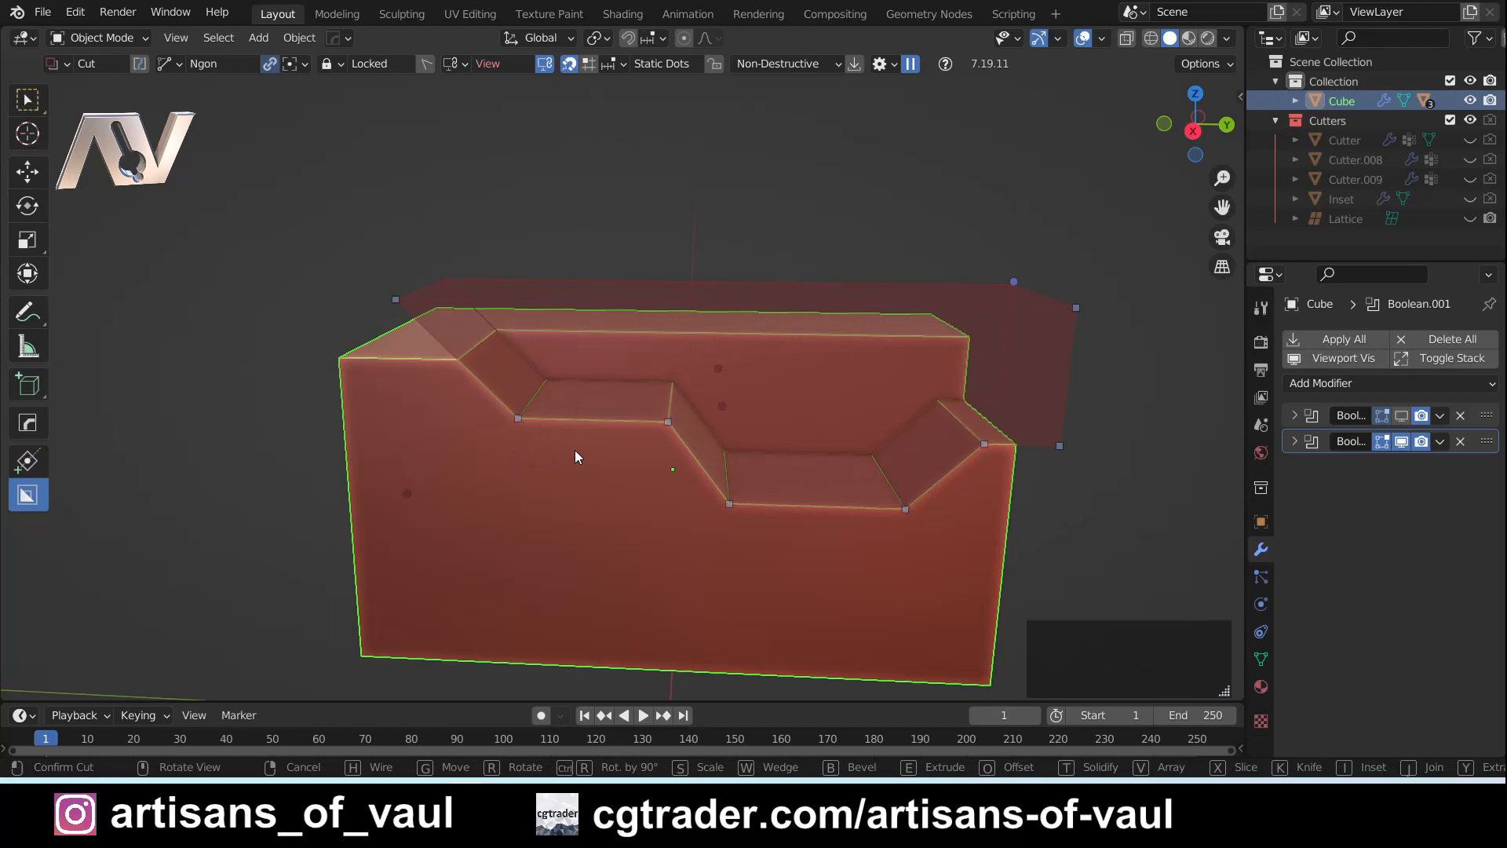
scroll(574, 450, up, 2)
middle_drag(538, 516, 591, 525)
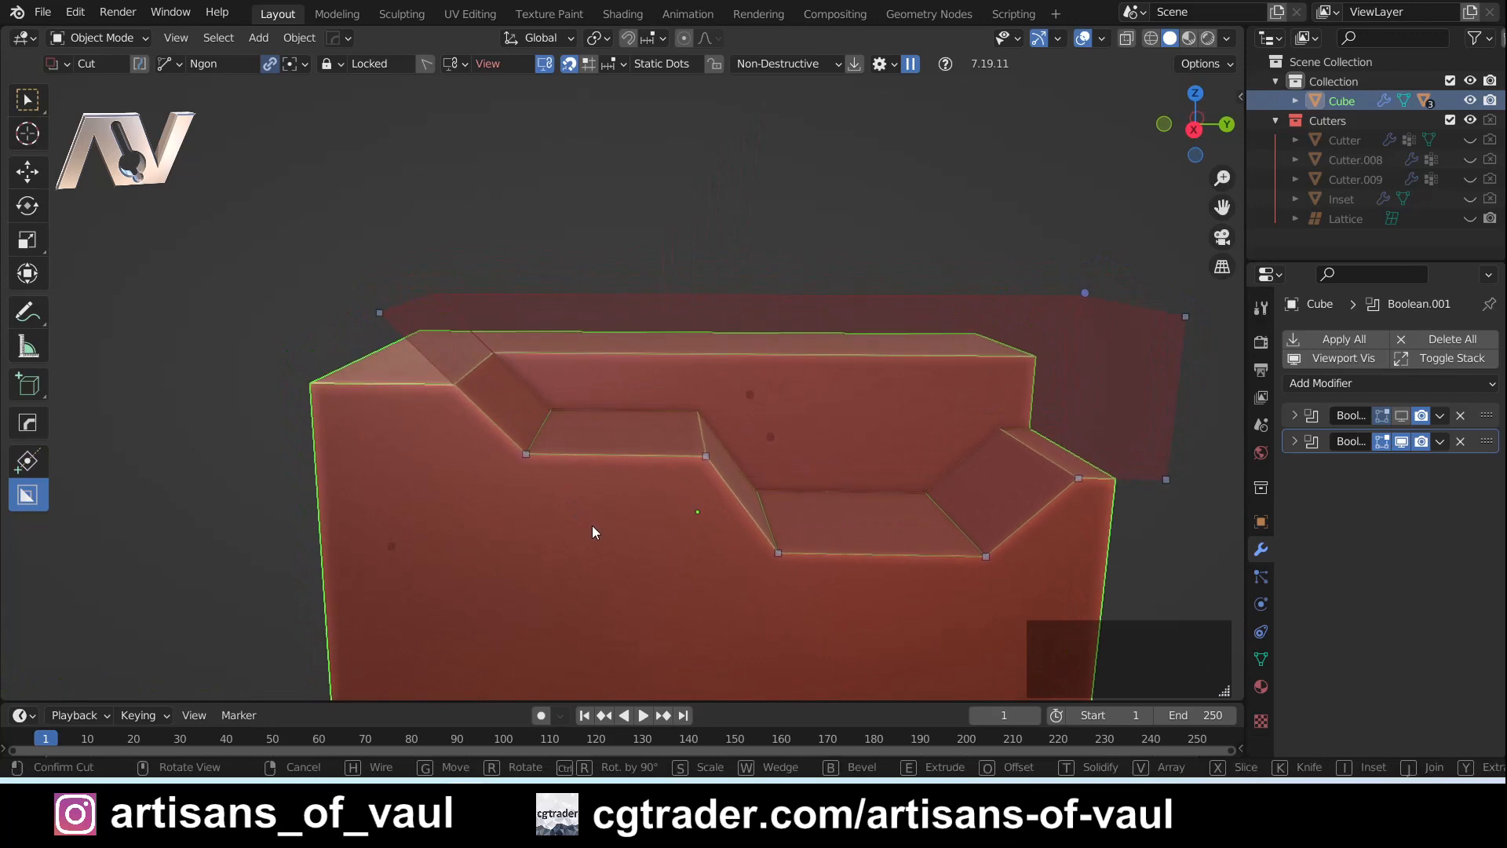
click(529, 453)
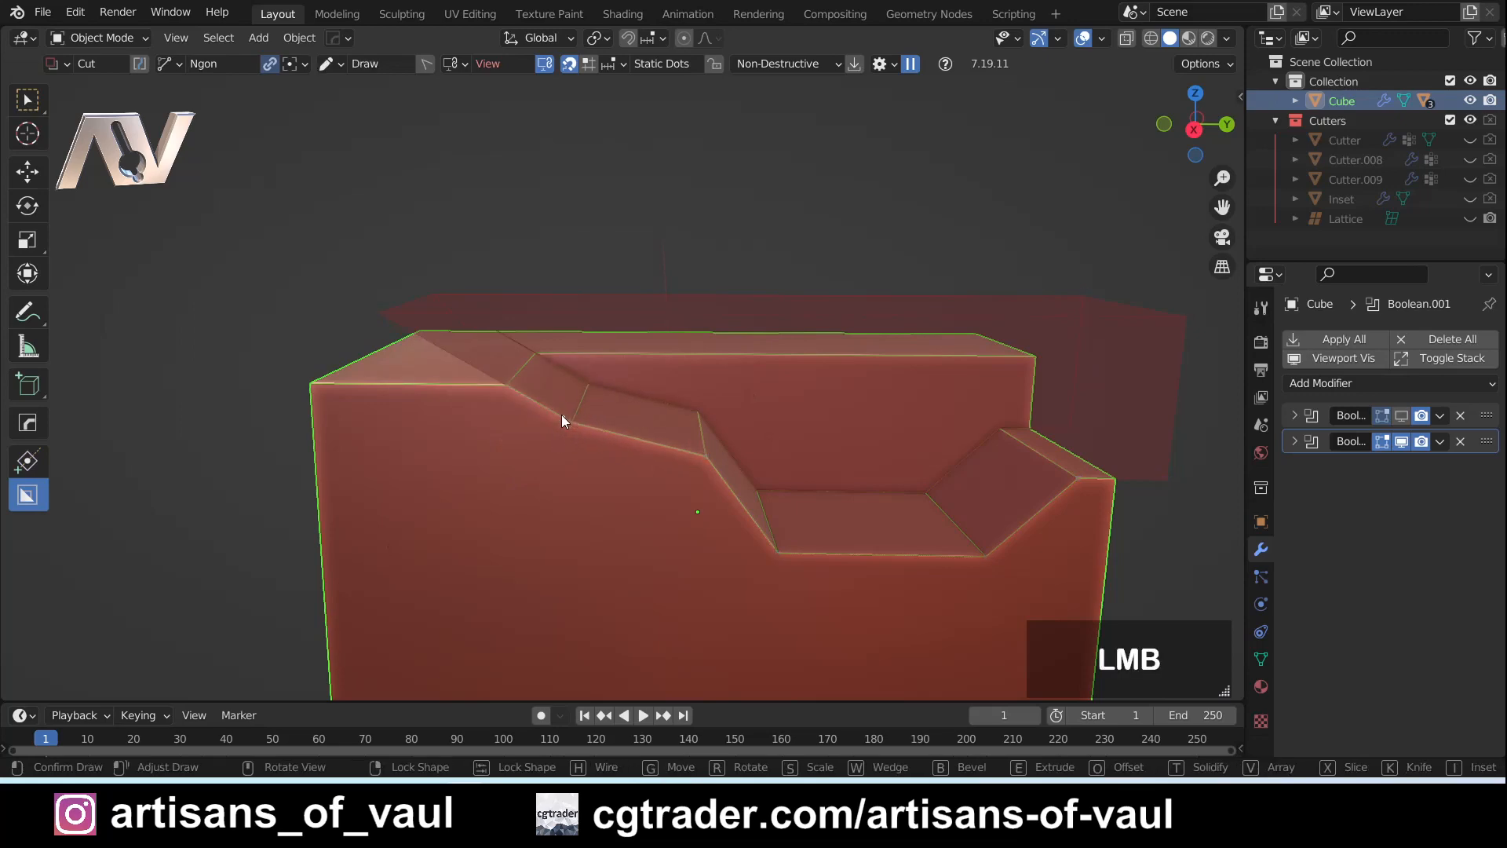
mouse_move(534, 460)
mouse_down()
mouse_move(549, 460)
mouse_move(533, 461)
mouse_up()
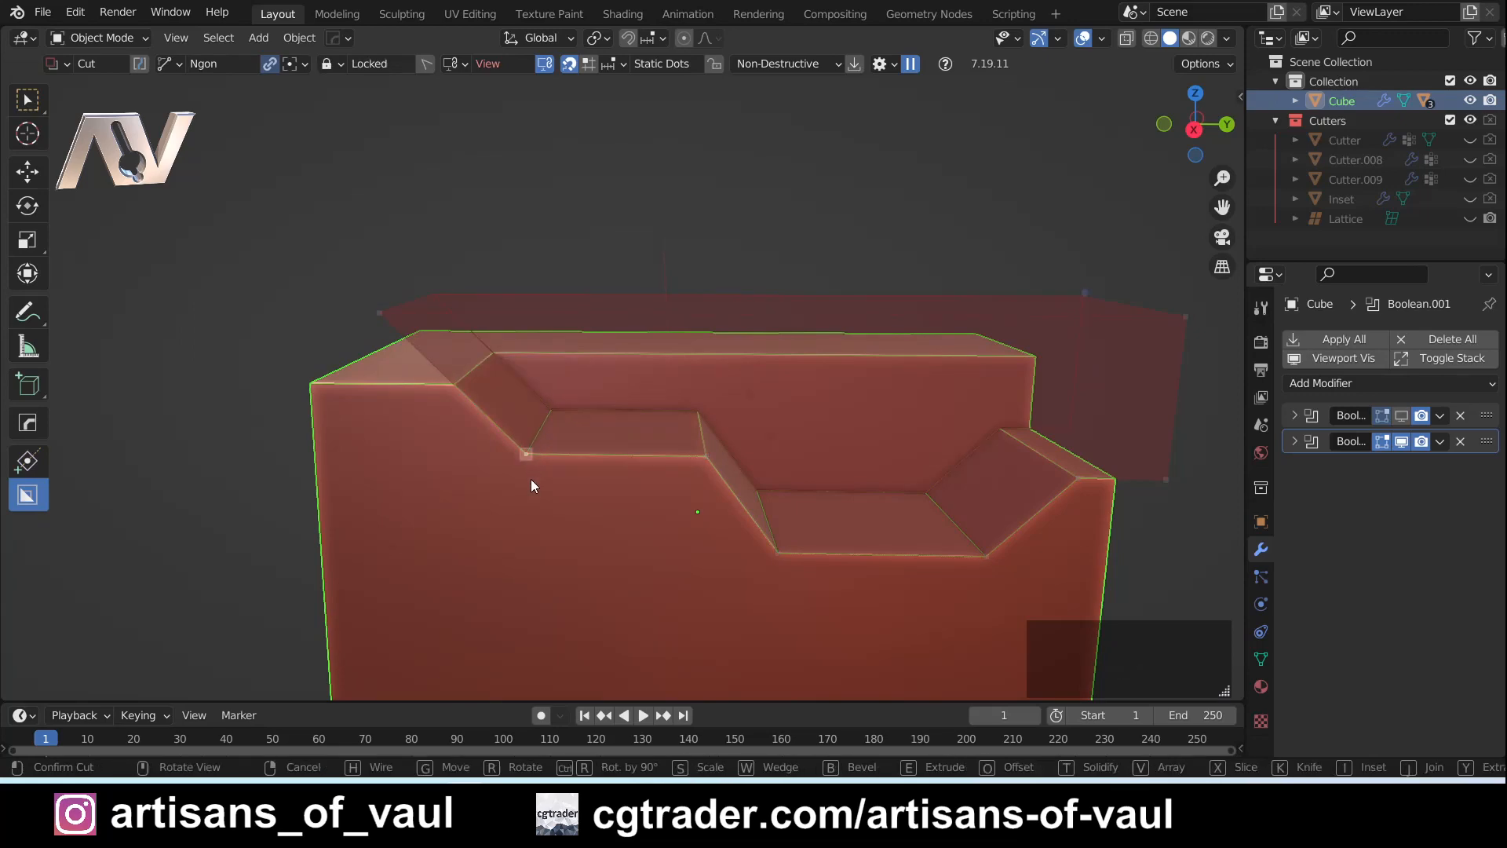
- Bevel the upper ledge's two corner points individually, giving the outer one a larger radius
middle_click(529, 453)
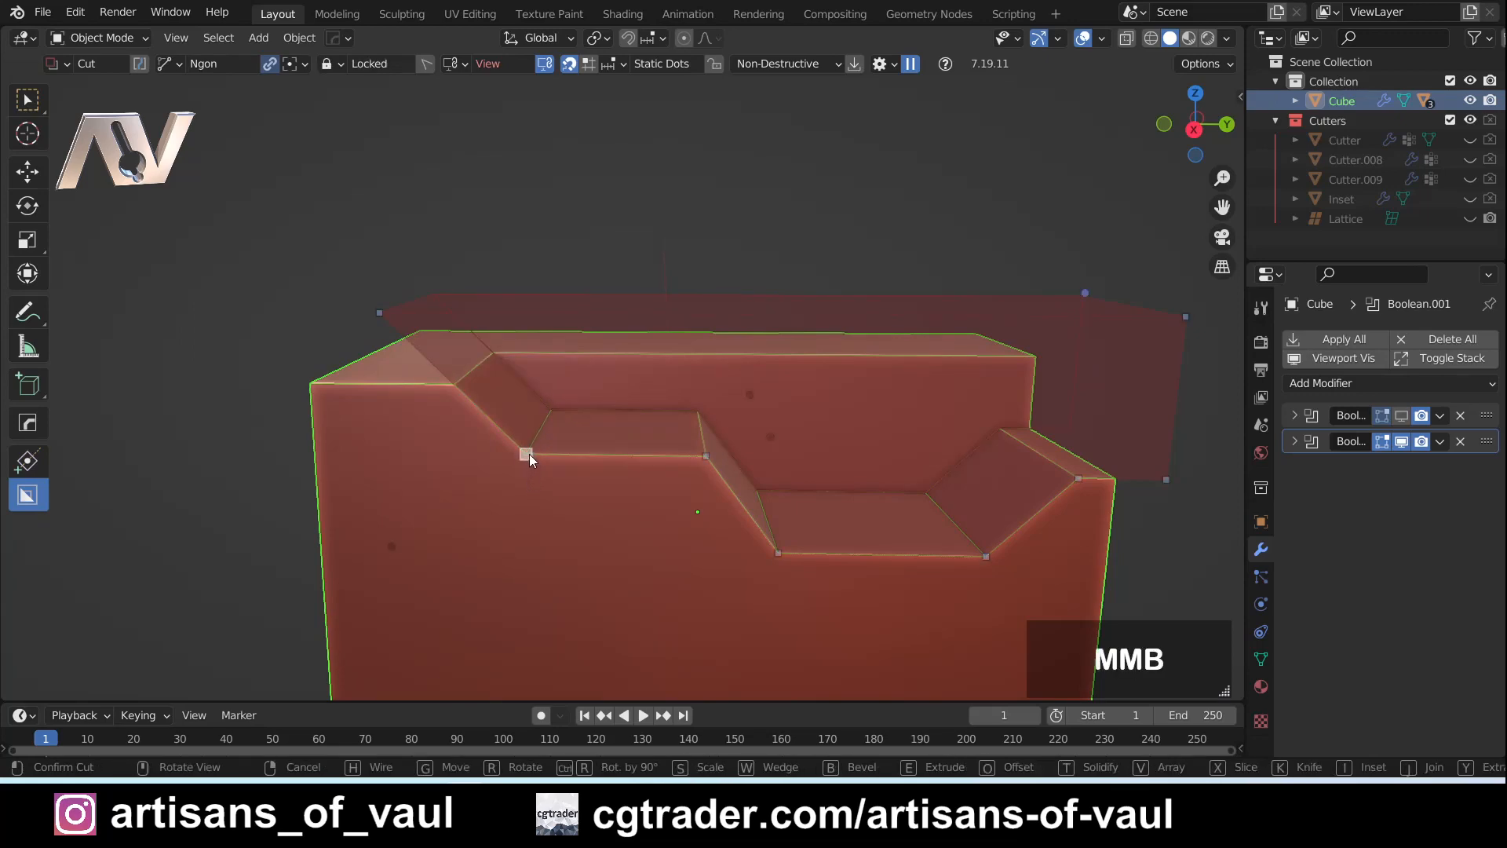
click(580, 416)
middle_click(705, 459)
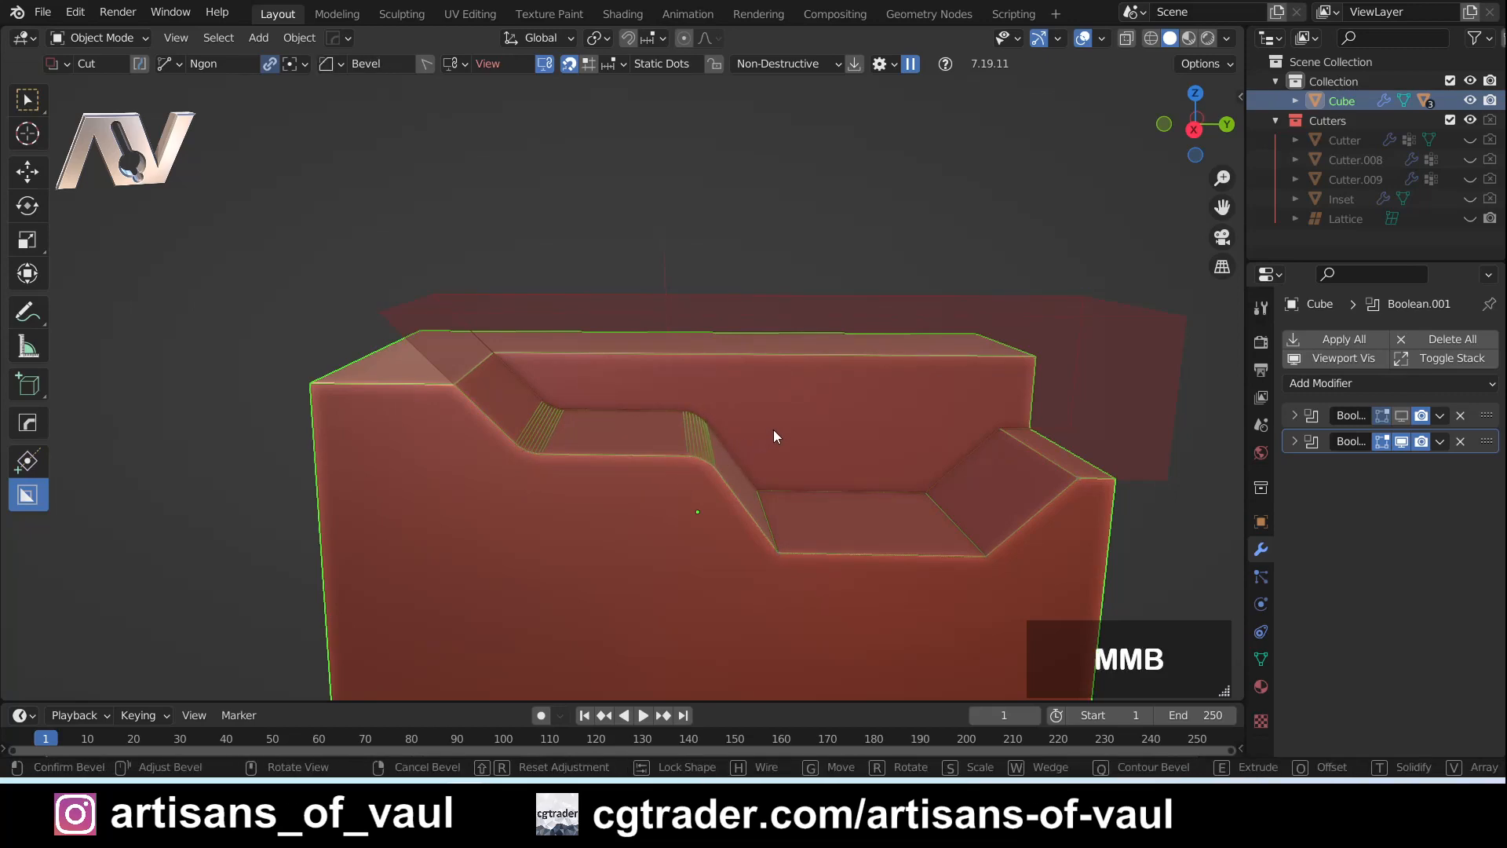
click(882, 411)
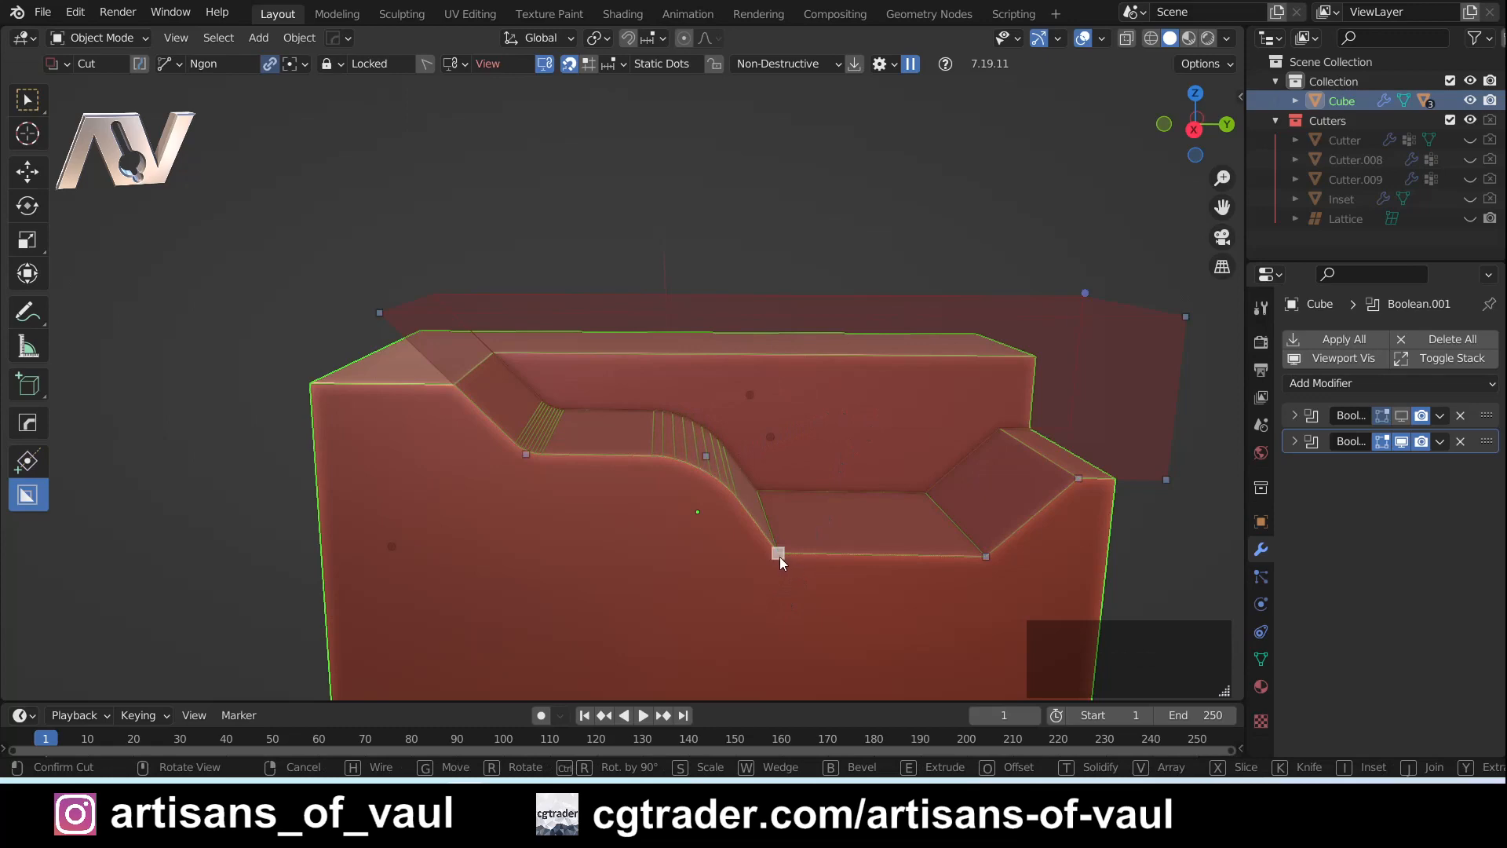
- Bevel the lower ledge's two corner points and the raised point near the cuboid's positive-Y edge individually
middle_click(780, 556)
middle_click(990, 551)
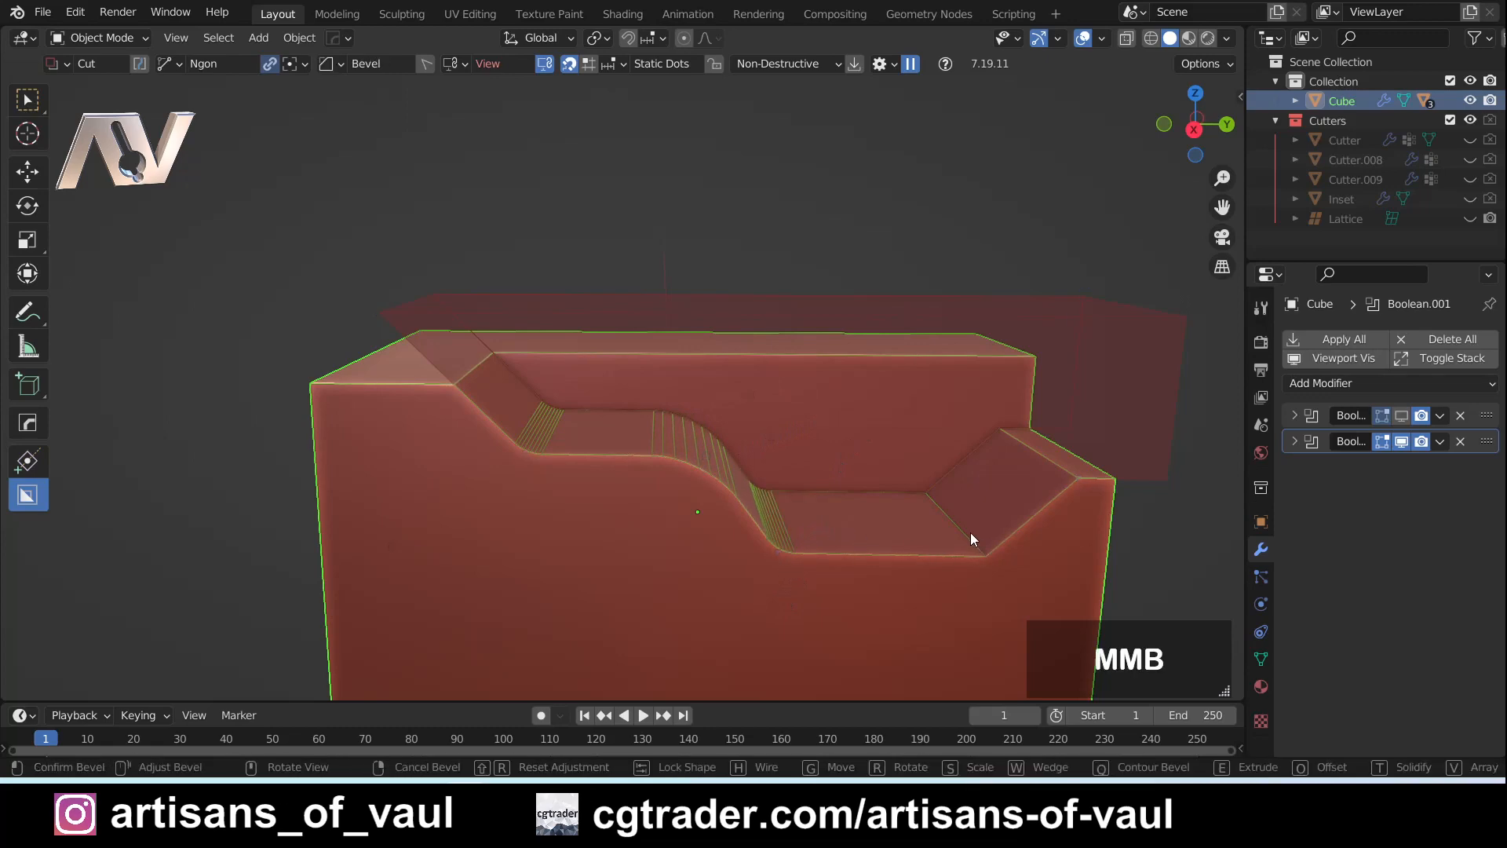
click(1025, 592)
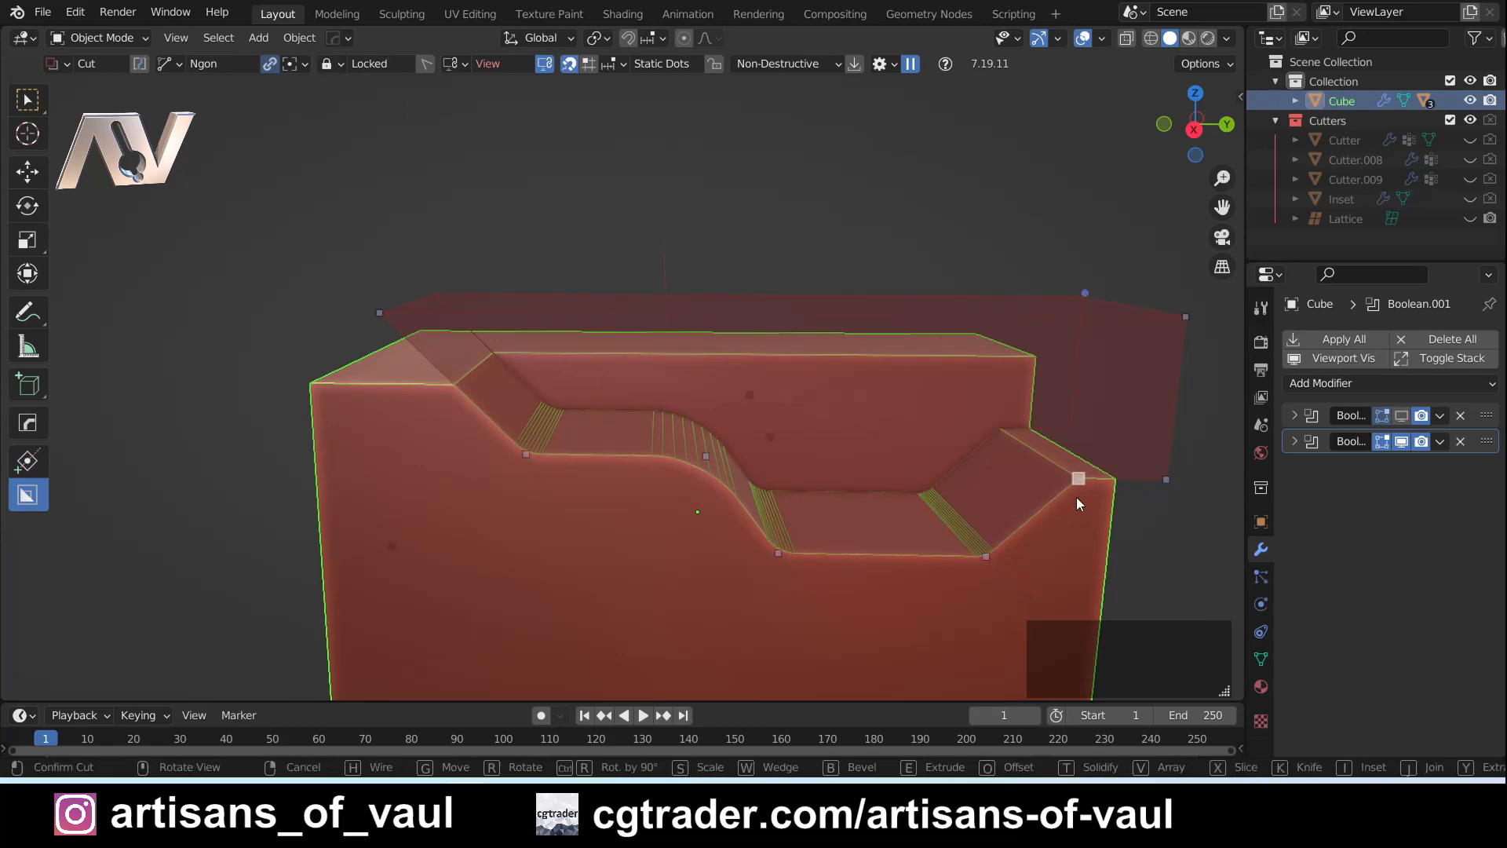
shift+middle_drag(1047, 511, 950, 495)
middle_click(963, 480)
click(984, 486)
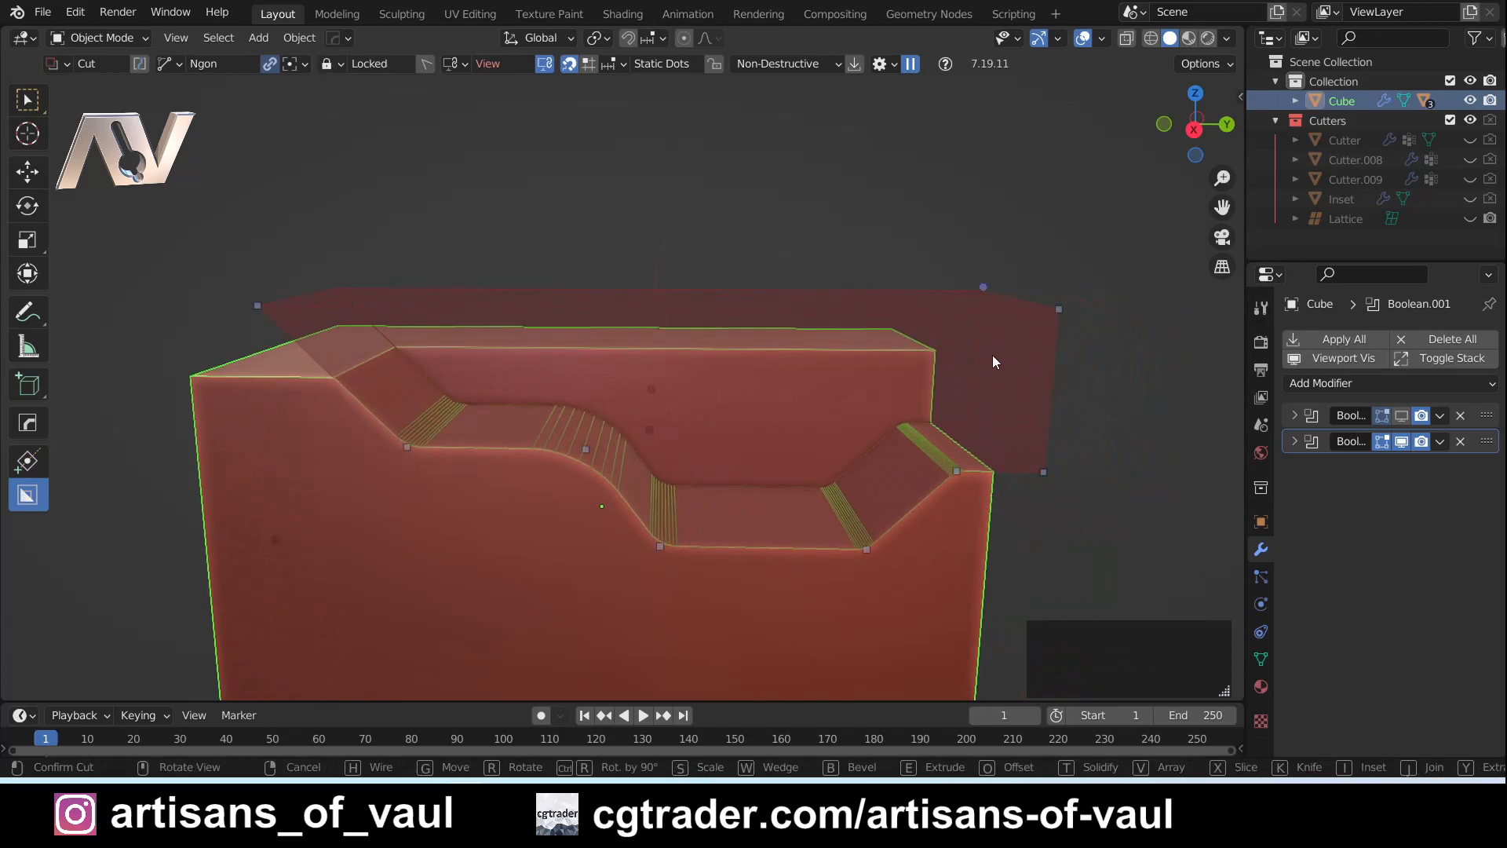
- Adjust the overall bevel with the bevel dot, and redo the upper ledge's outer corner with a smaller bevel
click(985, 290)
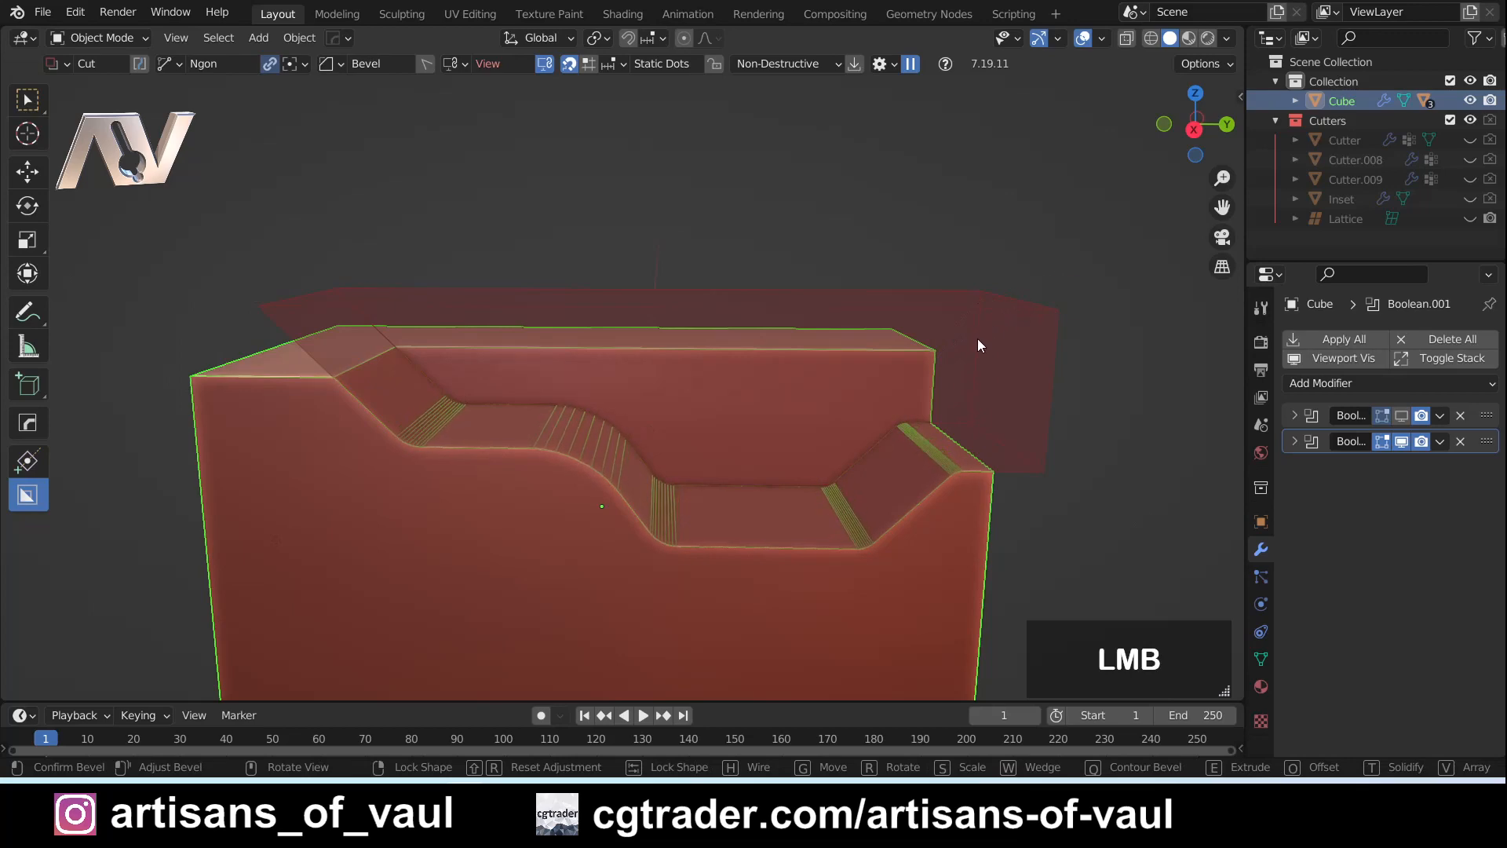
click(1017, 293)
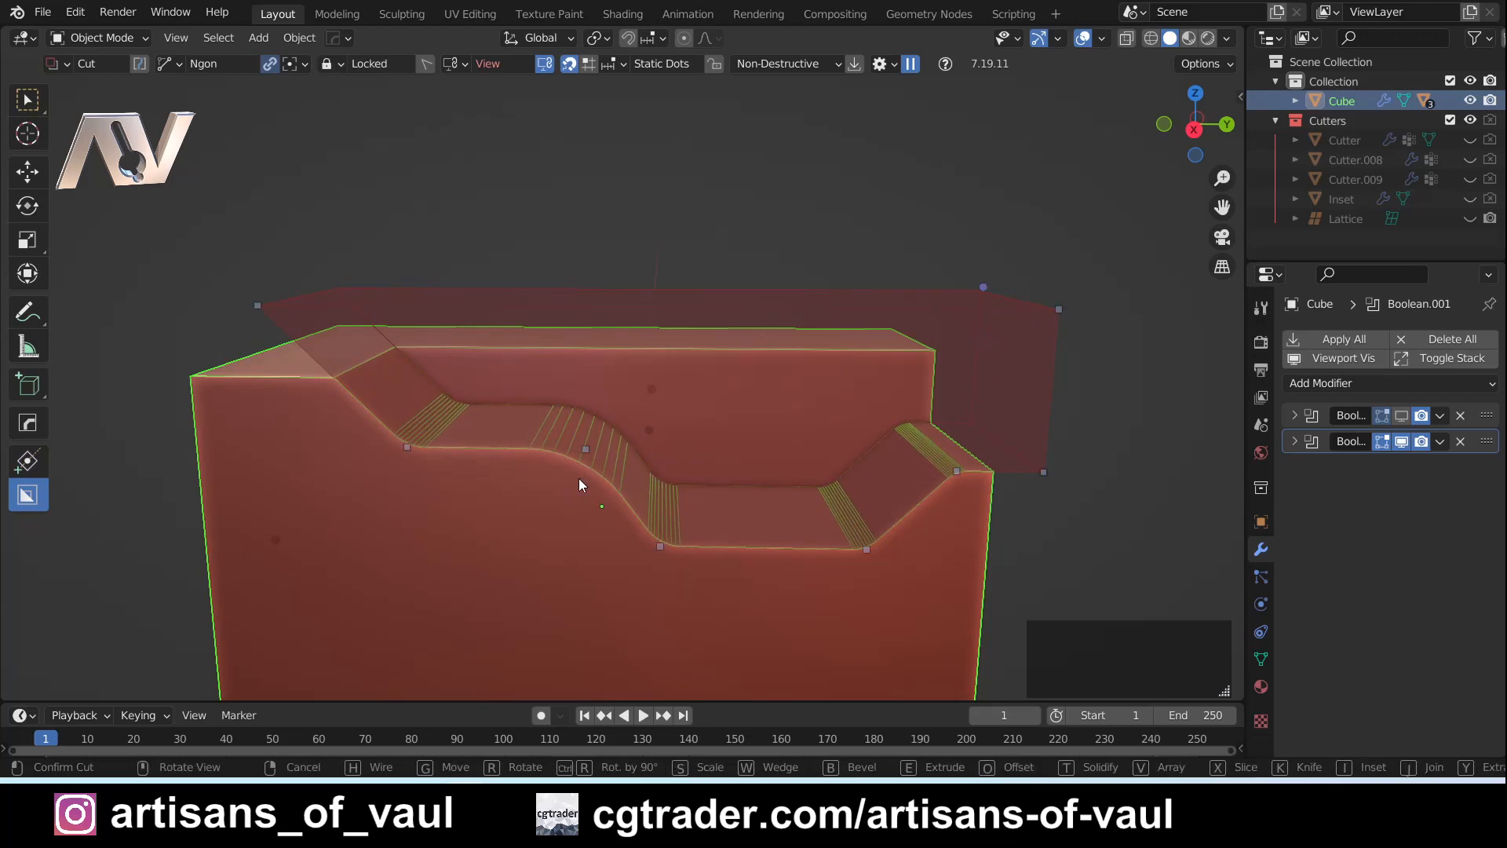
middle_click(590, 449)
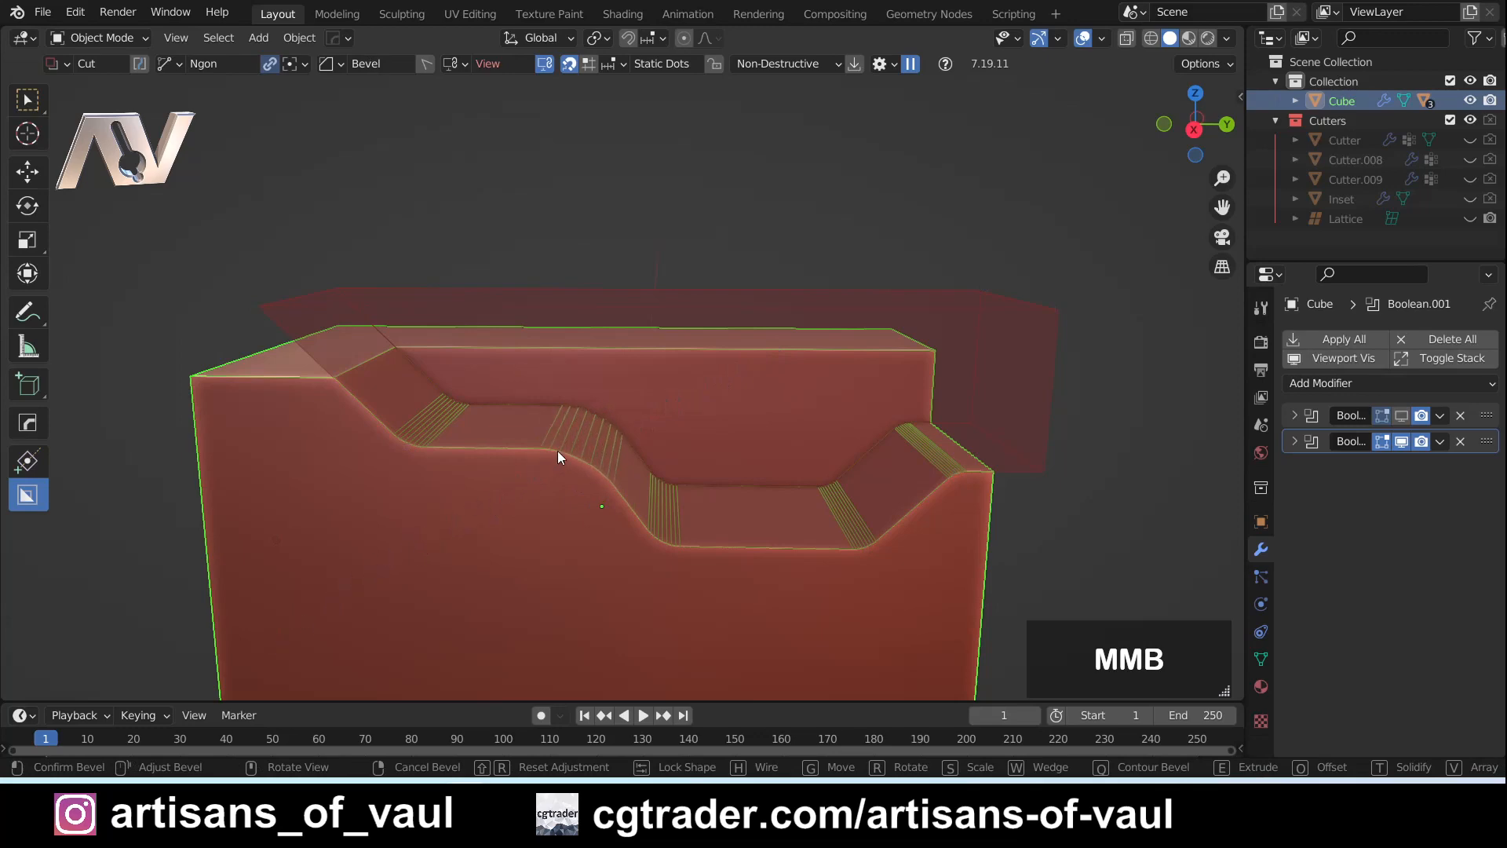
middle_drag(367, 578, 482, 540)
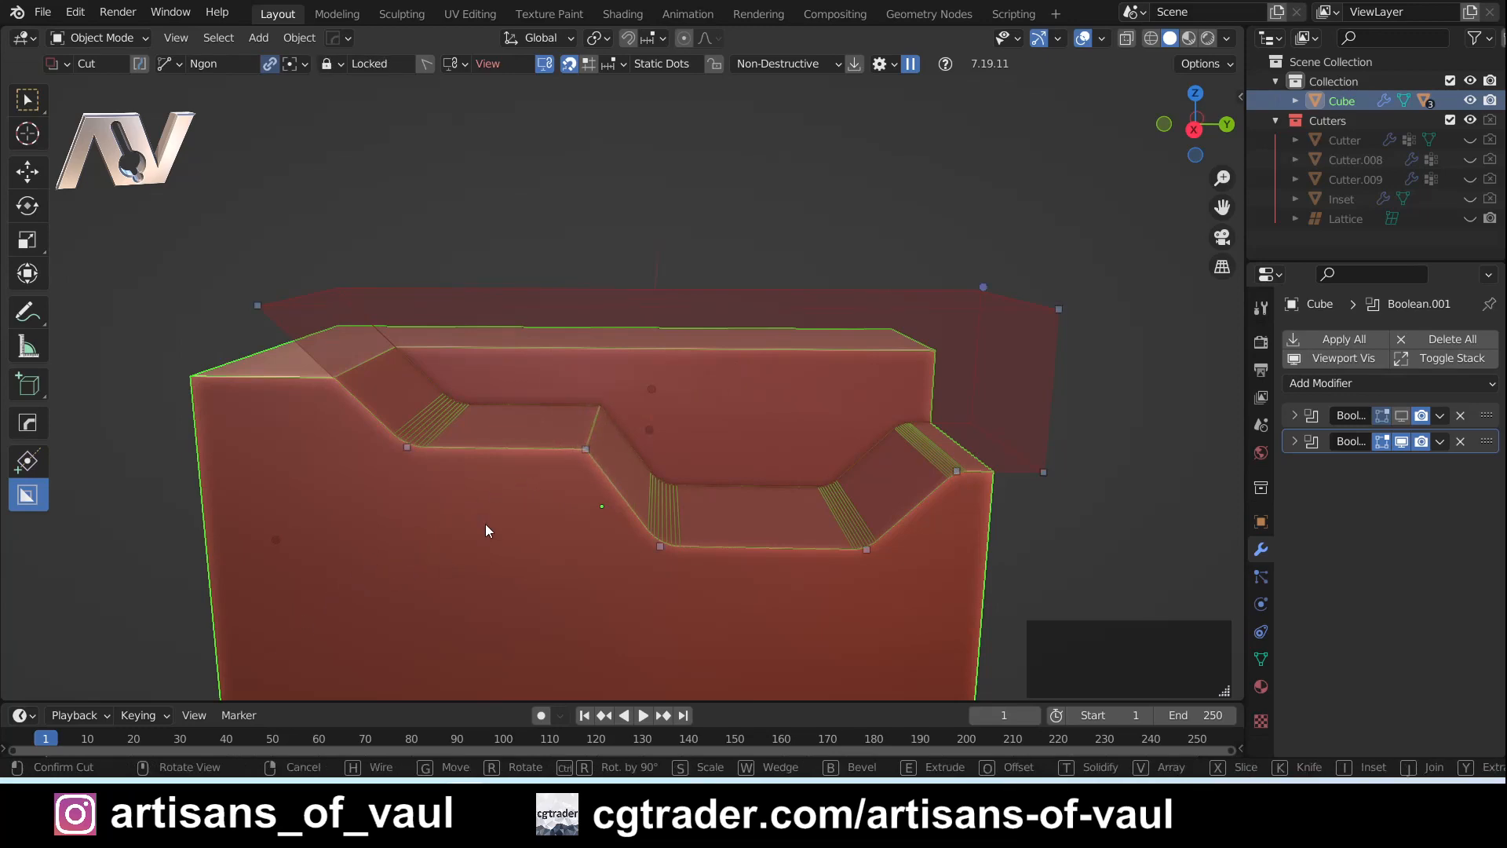
mouse_move(593, 451)
middle_down()
mouse_move(650, 397)
mouse_move(612, 438)
middle_up()
- Confirm the bevelled Ngon cut through the upper part of the cuboid
scroll(631, 517, down, 1)
shift+middle_drag(554, 547, 612, 461)
click(612, 461)
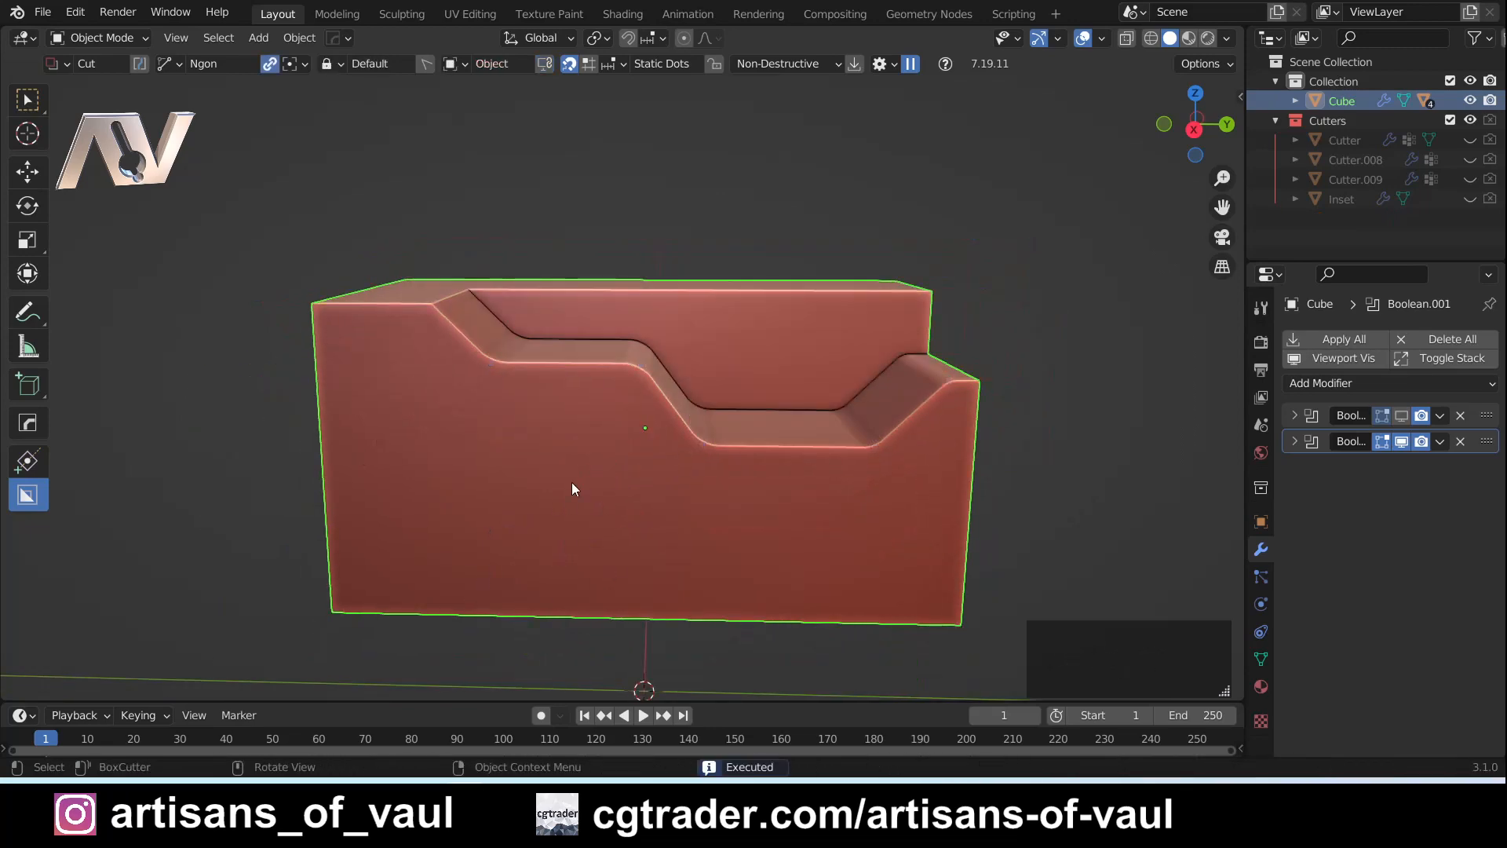
- Switch the cutter shape to Box and draw a small box cut in the front face below the upper ledge
key(d)
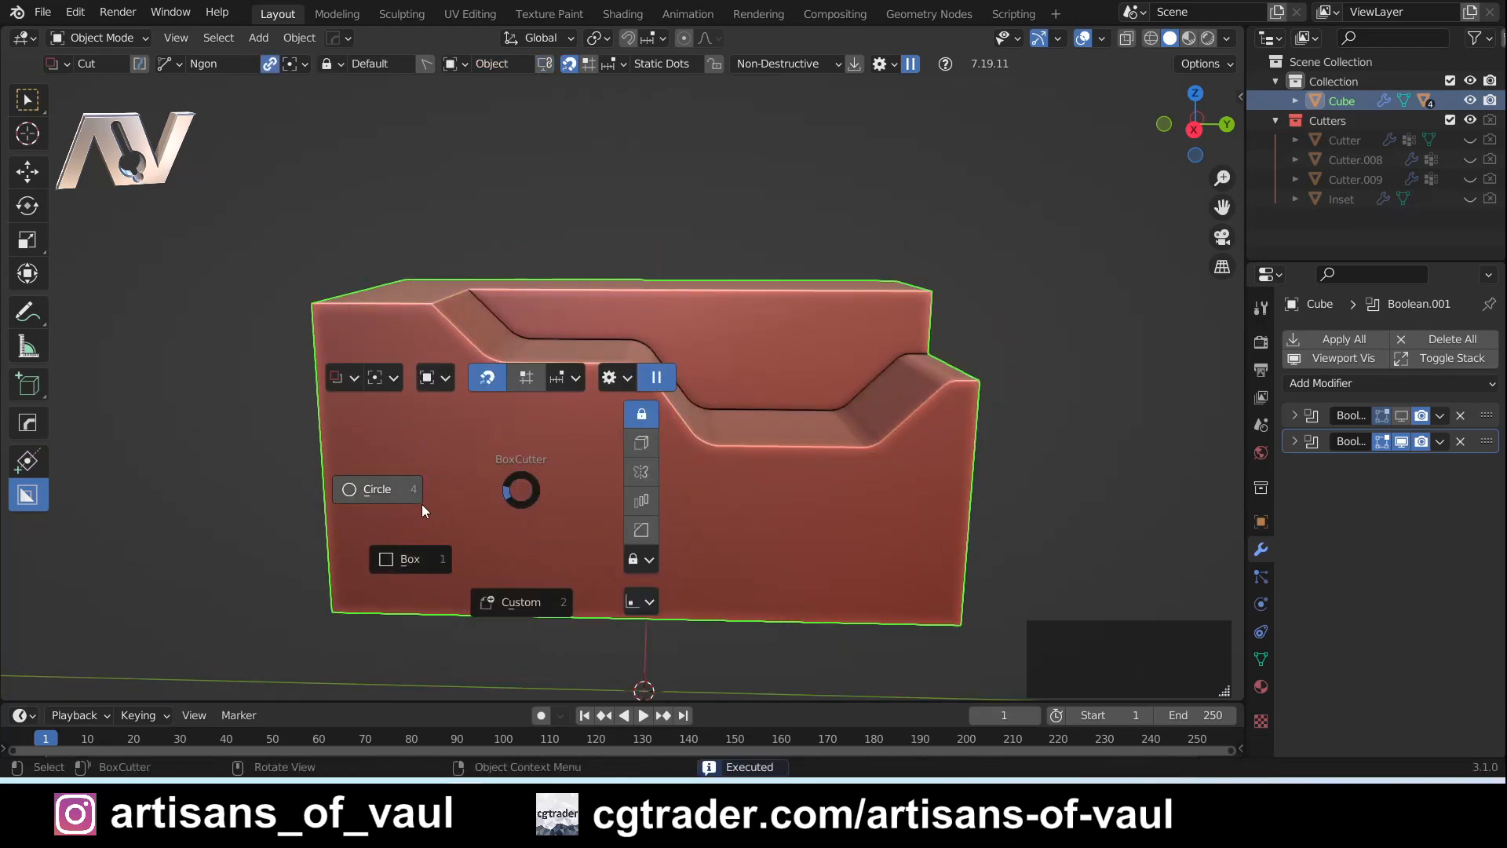
click(426, 571)
drag(471, 455, 575, 537)
- Bevel only the small box cutter's upper corner on the positive-Y side into a round
key(b)
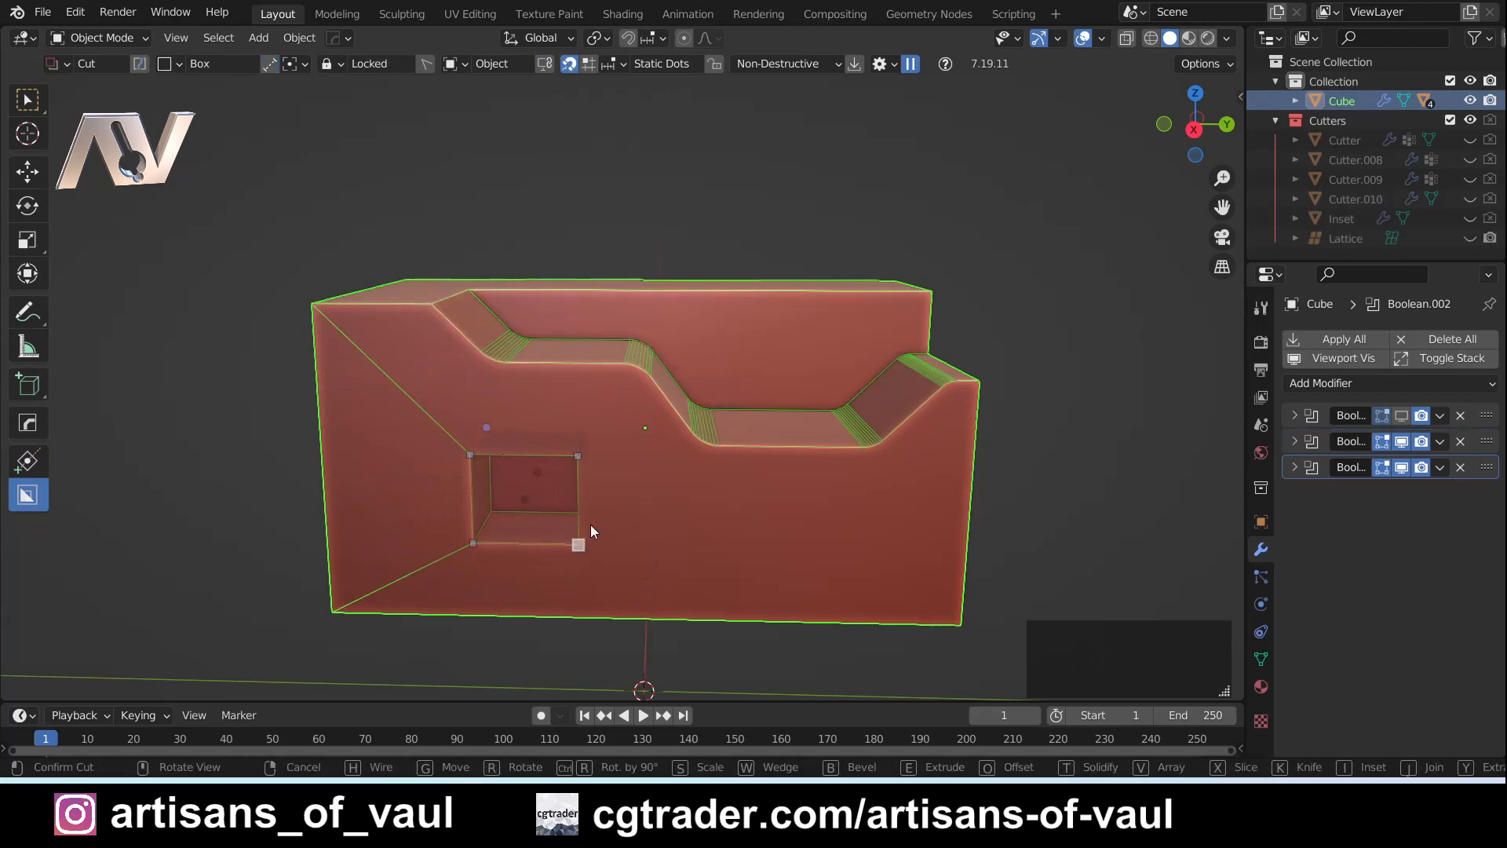
shift+middle_drag(628, 475, 649, 397)
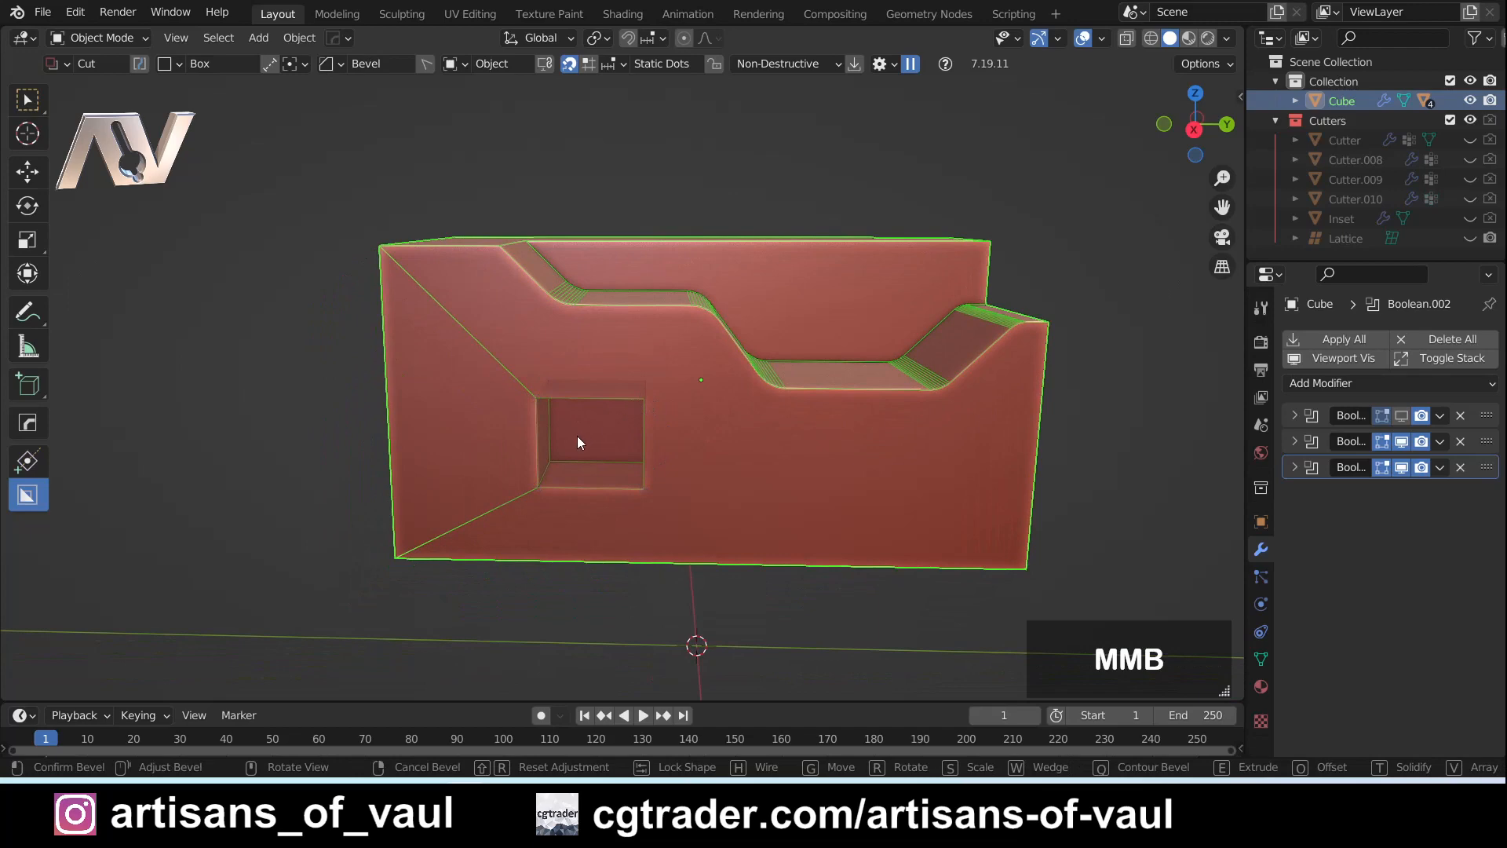
click(742, 401)
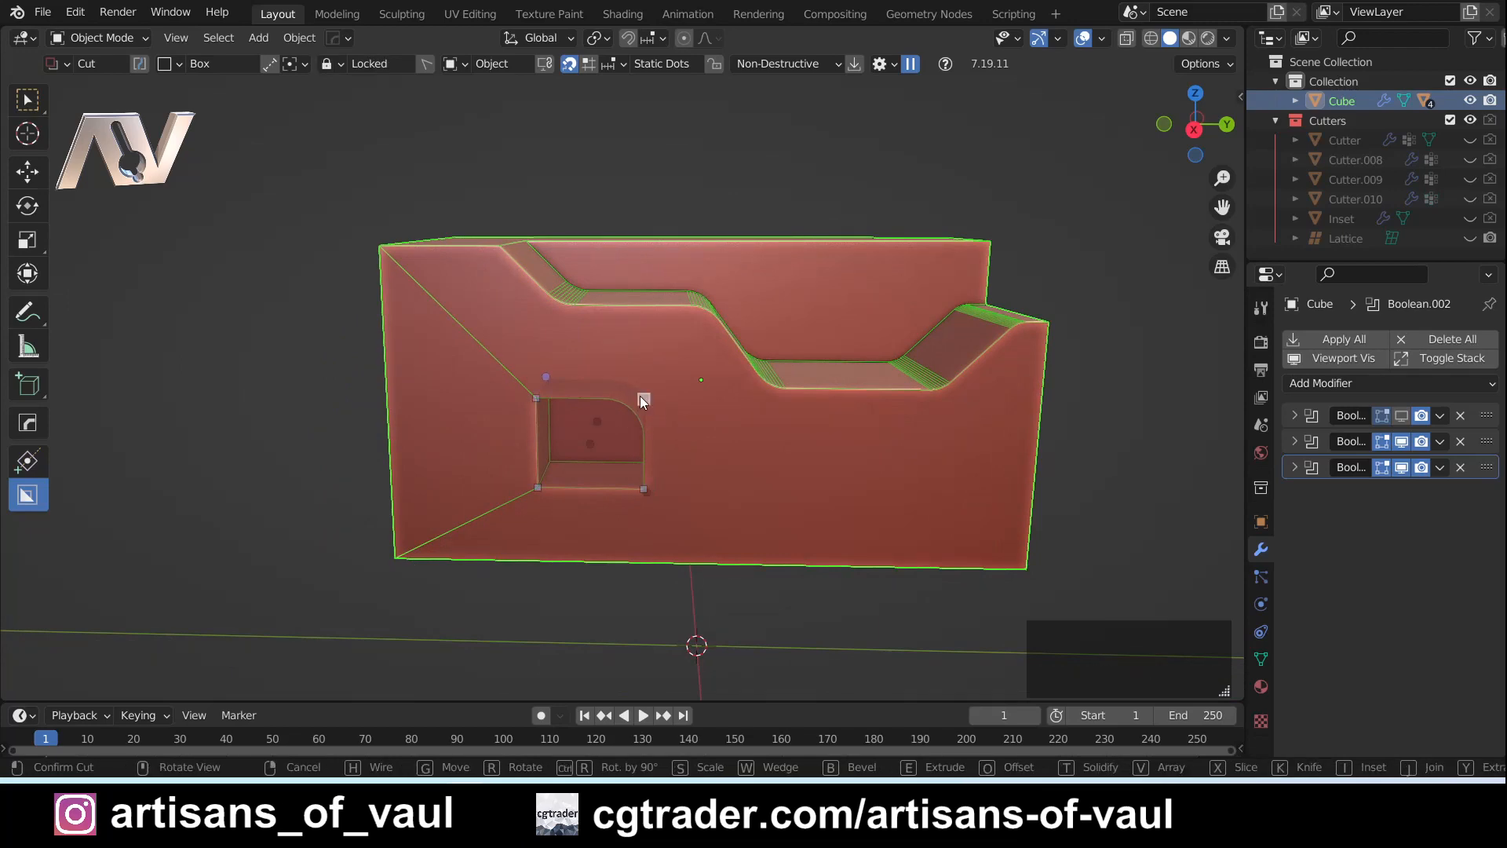
- Bevel the small box cutter's lower corner on the negative-Y side into a round and lock the shape
mouse_move(659, 436)
middle_down()
mouse_move(659, 454)
mouse_move(701, 436)
mouse_move(648, 428)
middle_up()
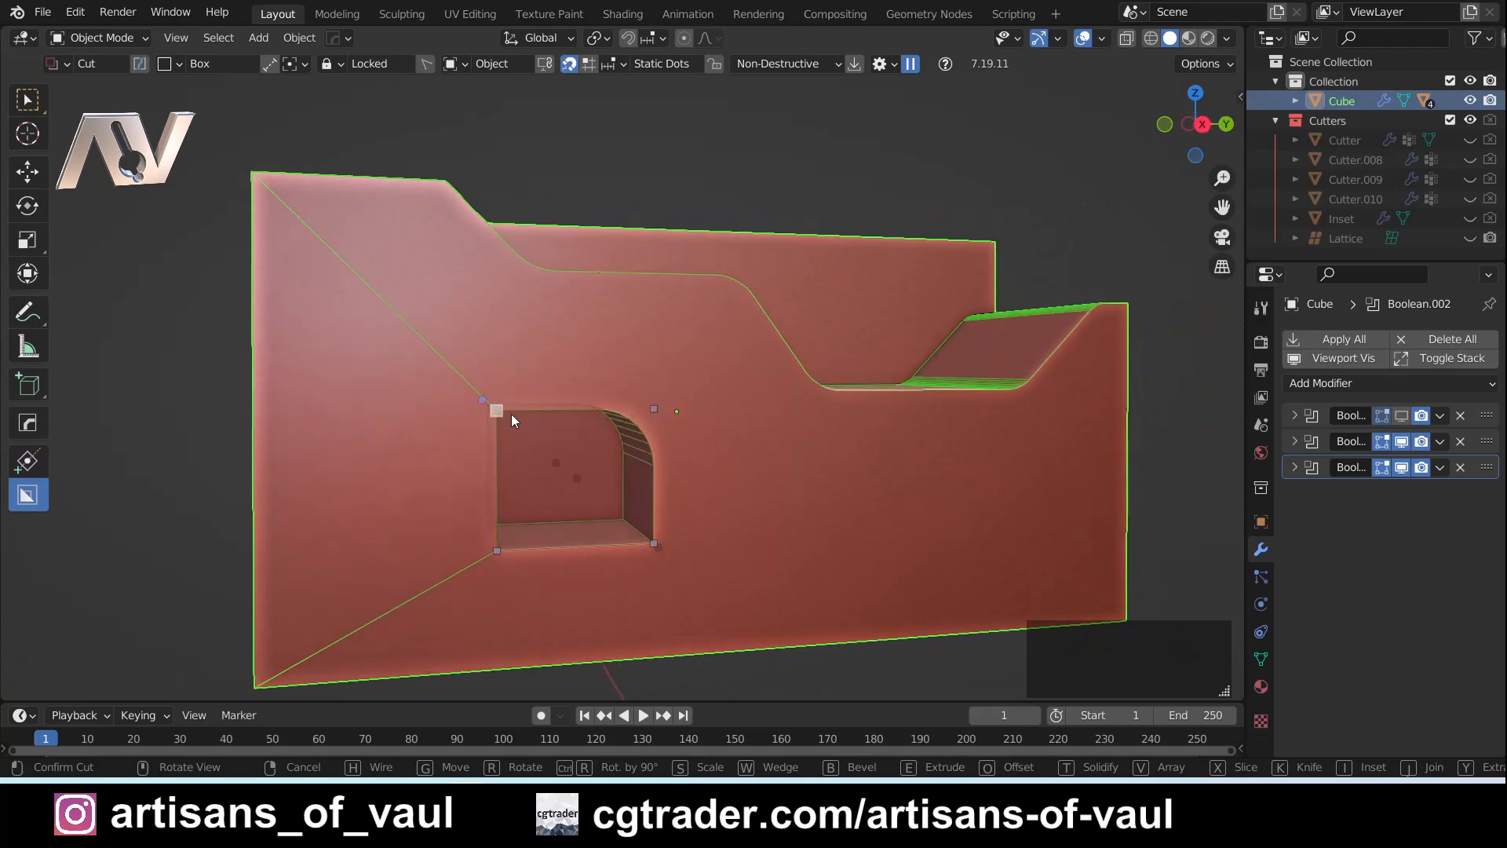
middle_click(497, 553)
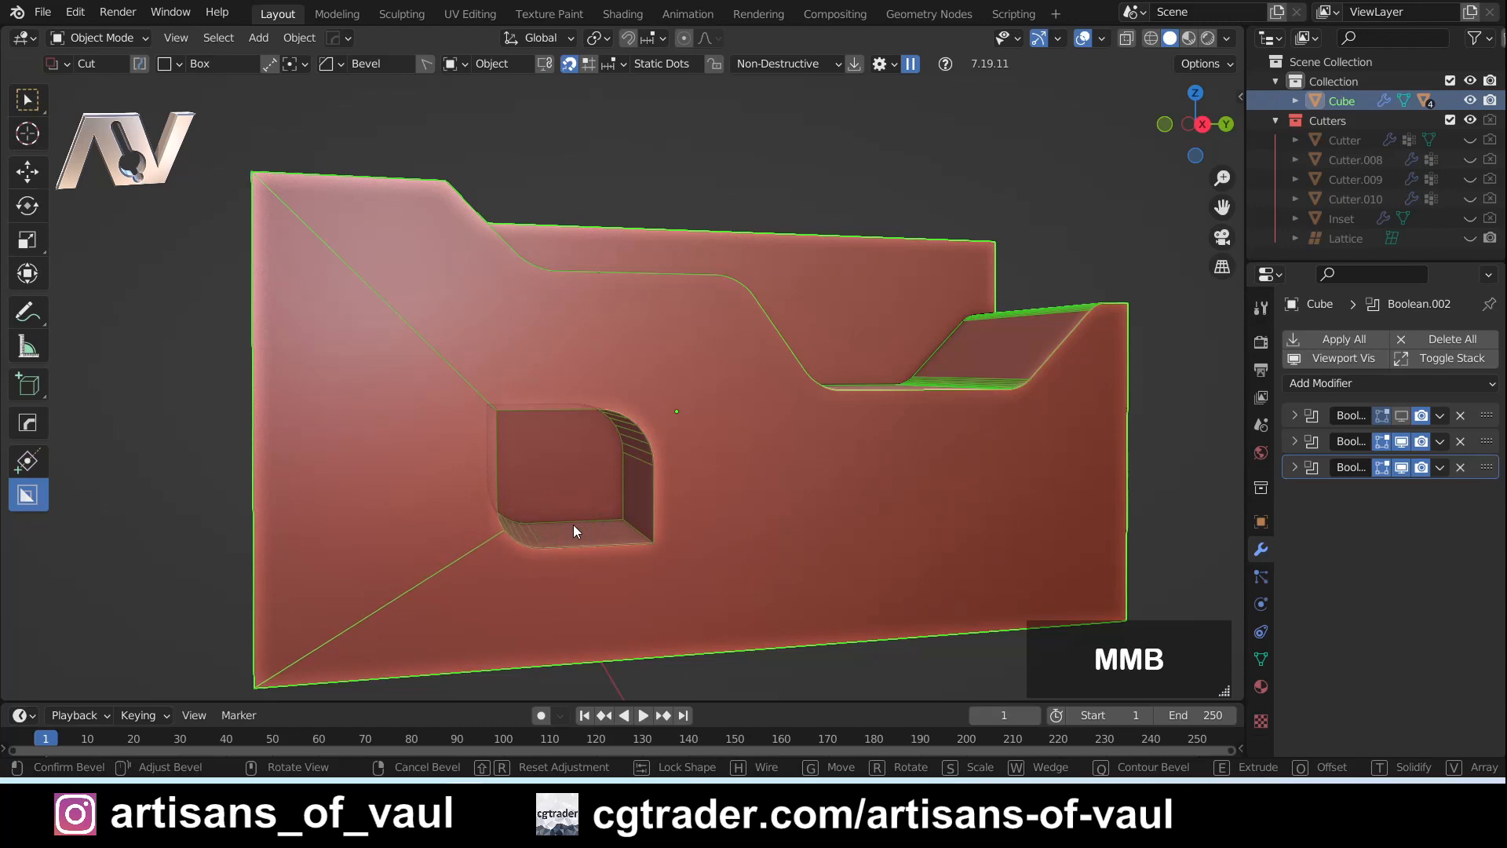
click(573, 524)
middle_click(526, 544)
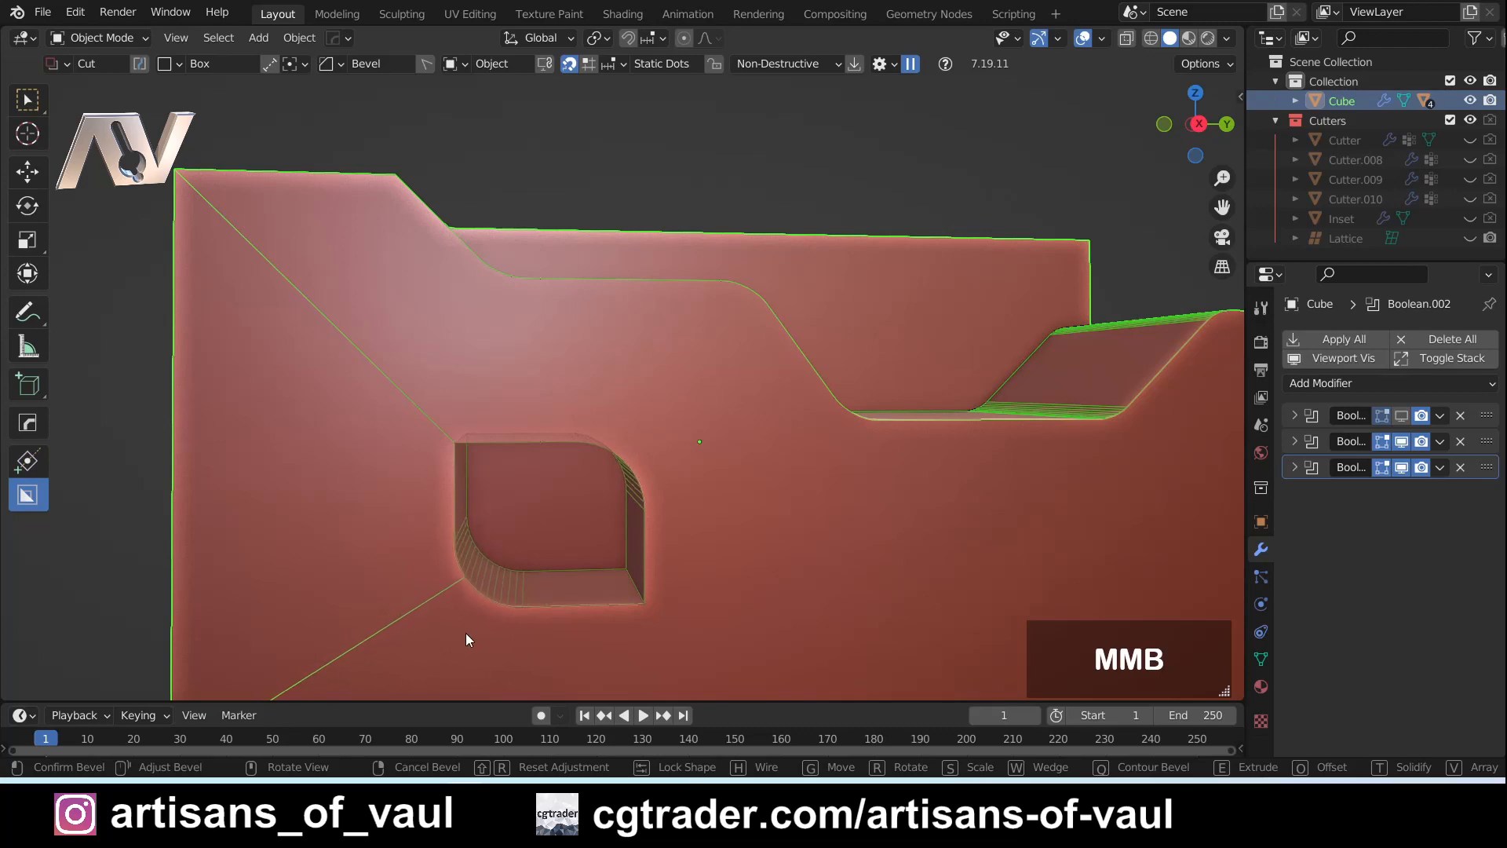
key(Tab)
shift+middle_drag(735, 564, 760, 537)
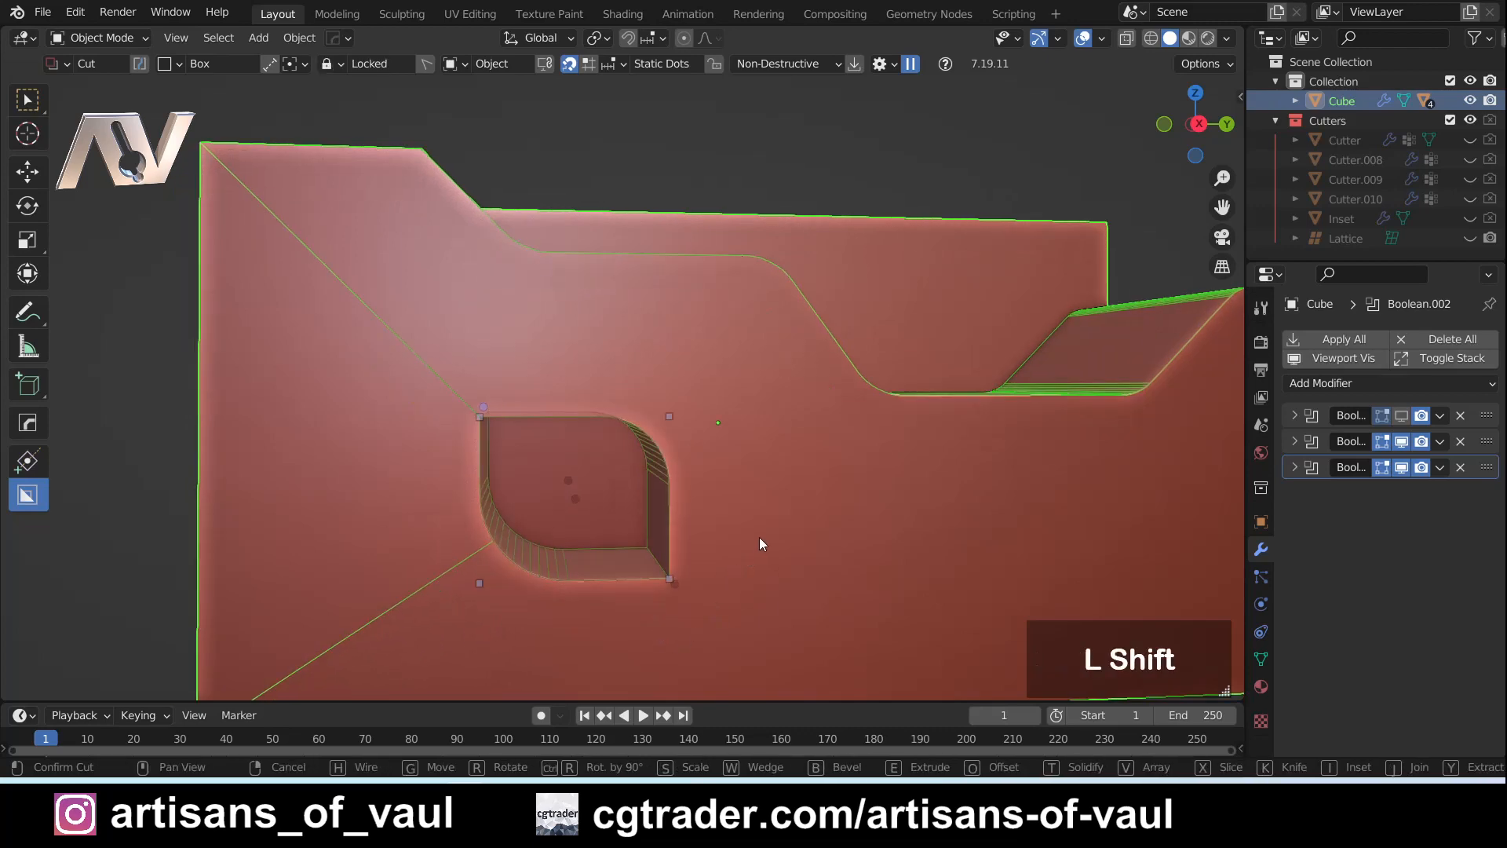
- Check the cutter's bevel settings in the Box Helper and reduce the bevel on its lower negative-Y corner
key(ctrl+d)
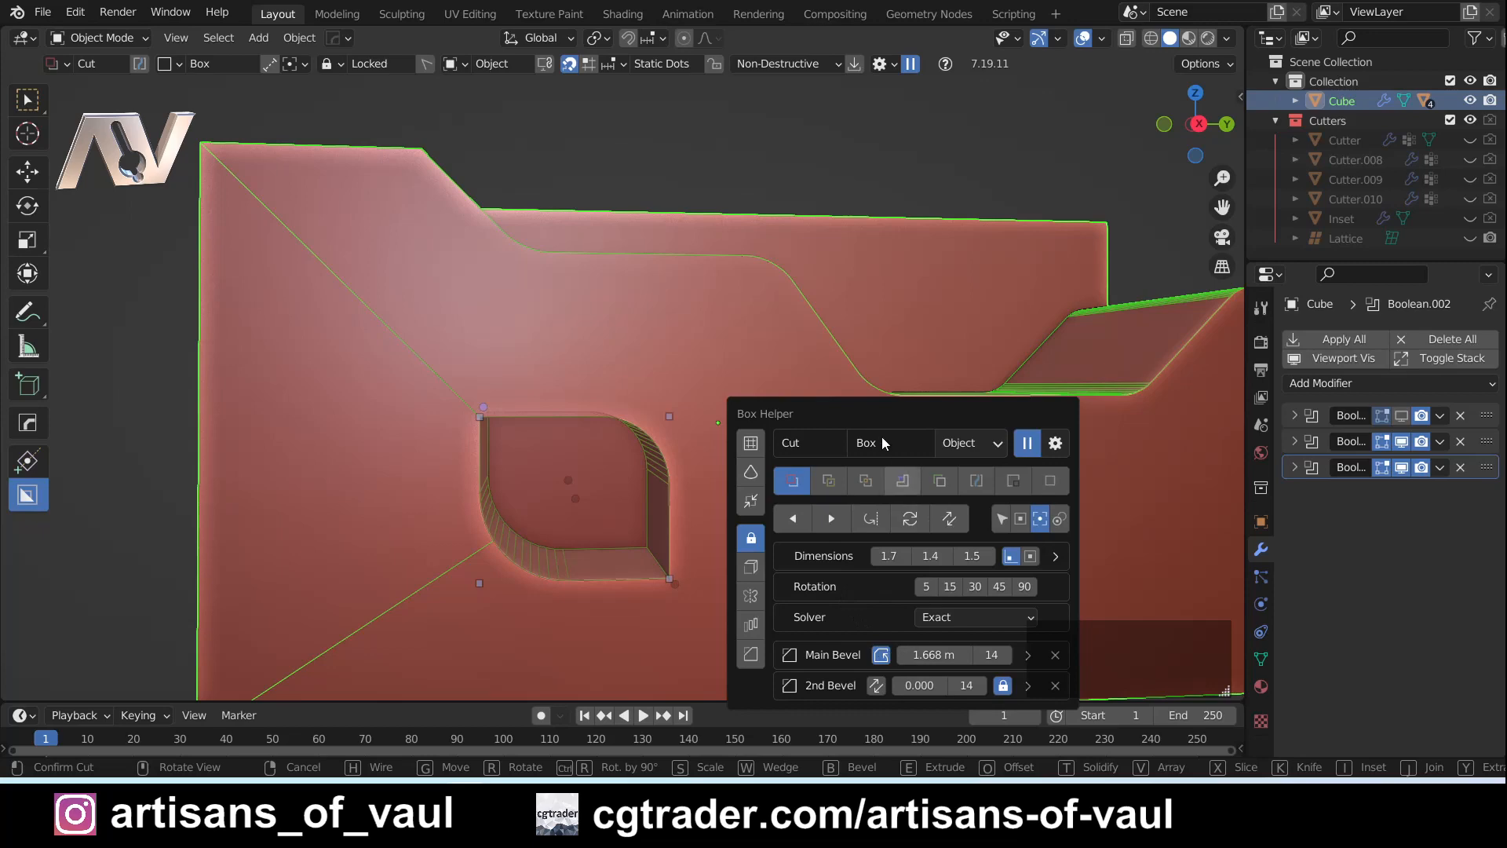
drag(887, 444, 879, 374)
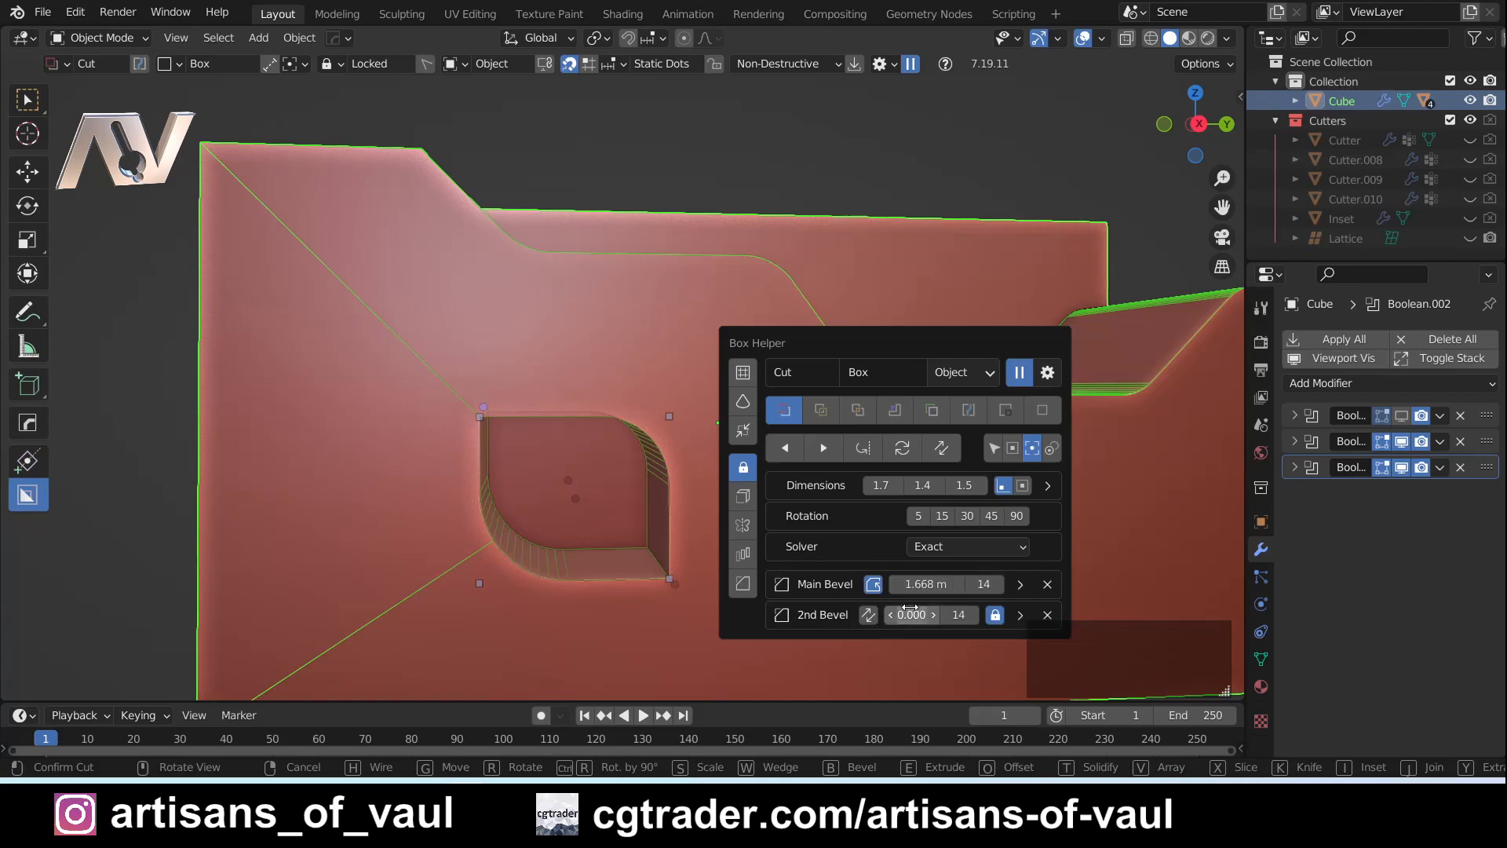
drag(909, 621, 930, 584)
middle_drag(478, 584, 397, 611)
- Slightly increase the cutter's Main Bevel width in the Box Helper to enlarge the upper corner's round
key(d)
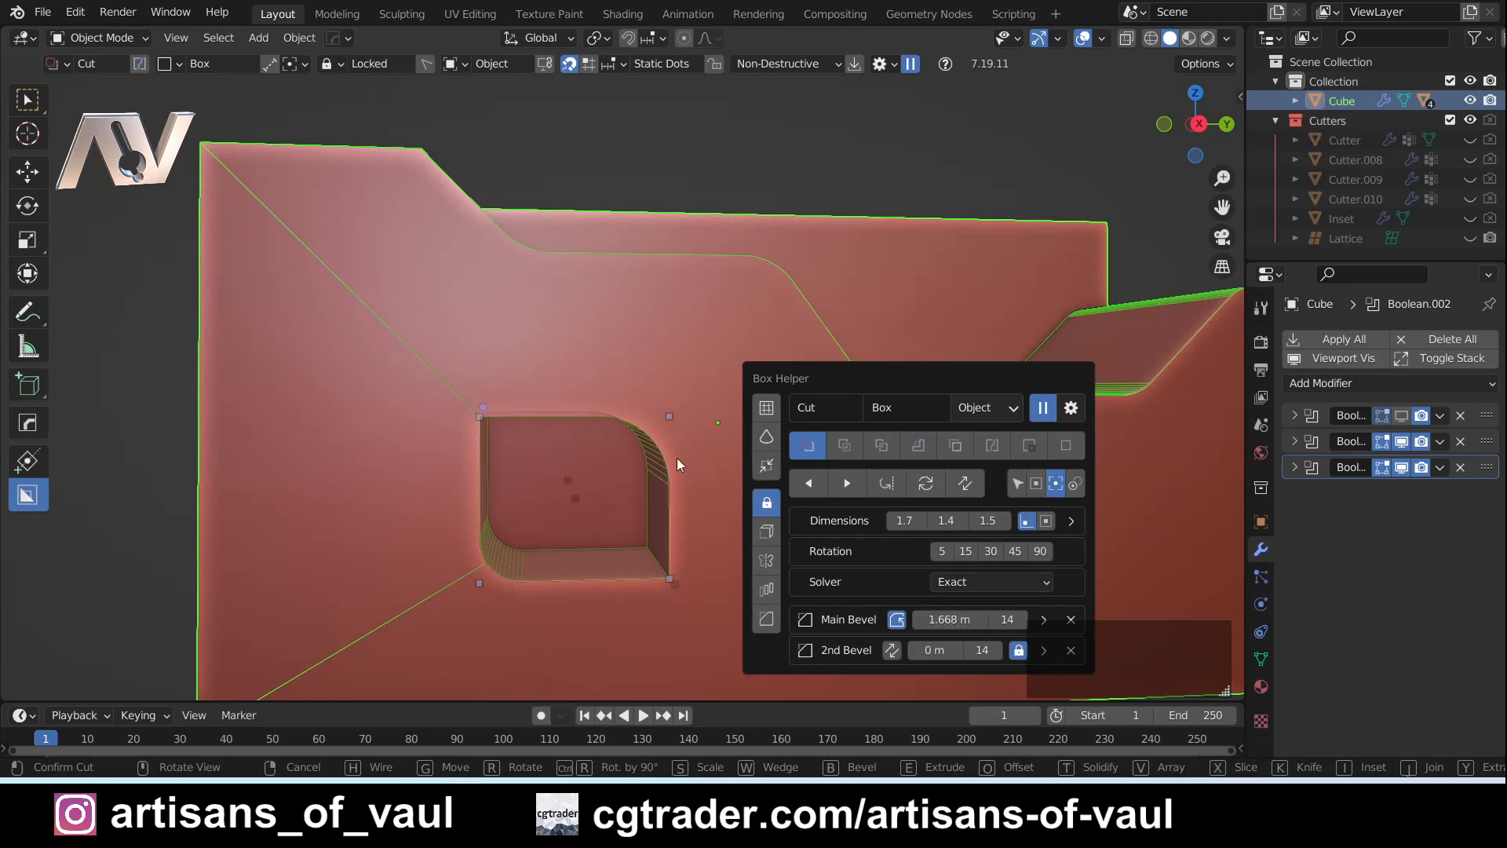
key(d)
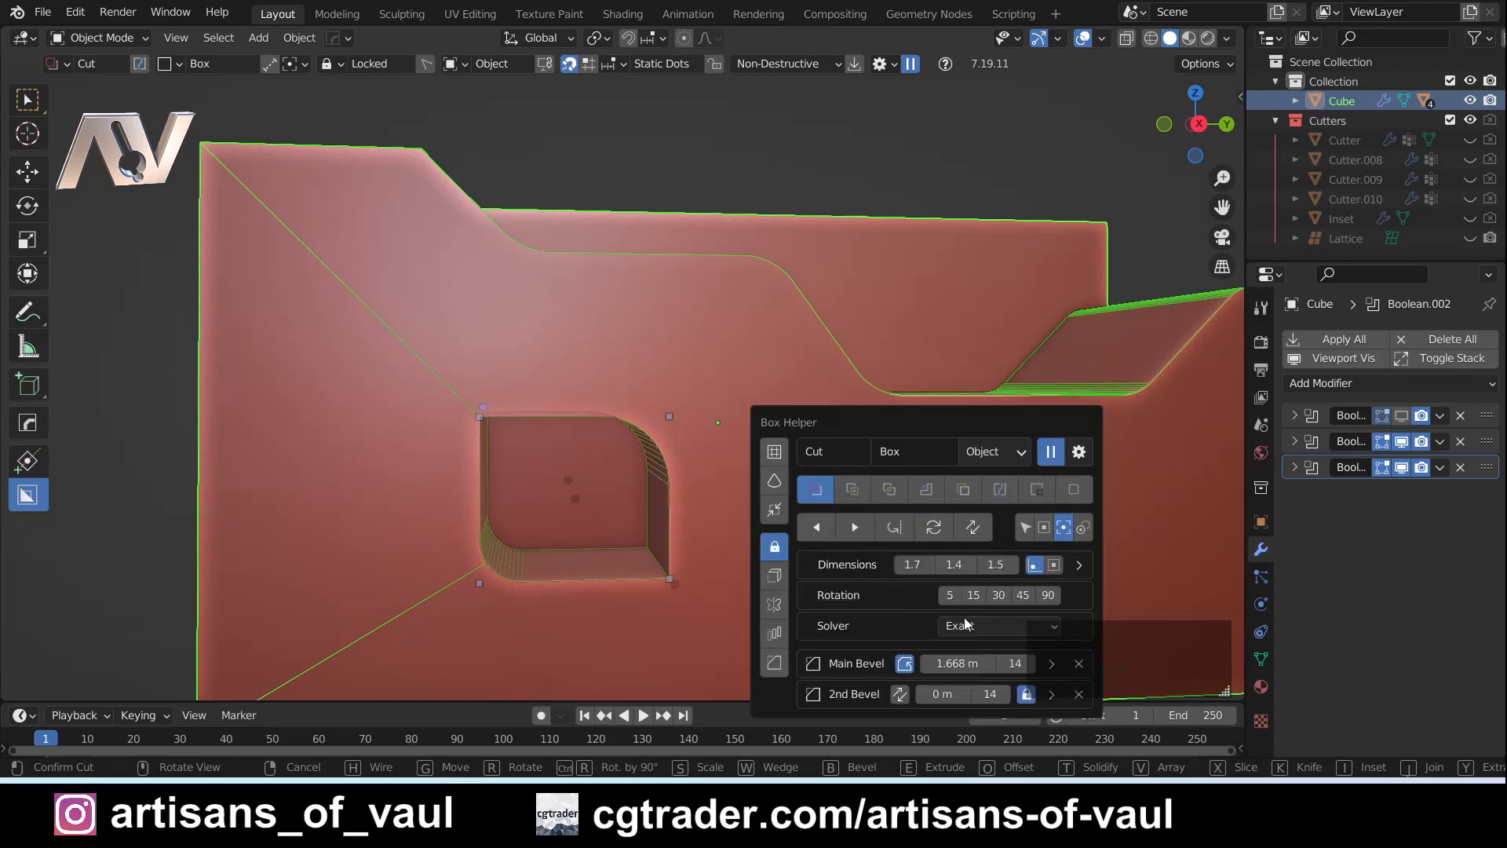
click(950, 667)
mouse_move(950, 672)
mouse_down()
mouse_move(1009, 672)
mouse_move(973, 671)
mouse_up()
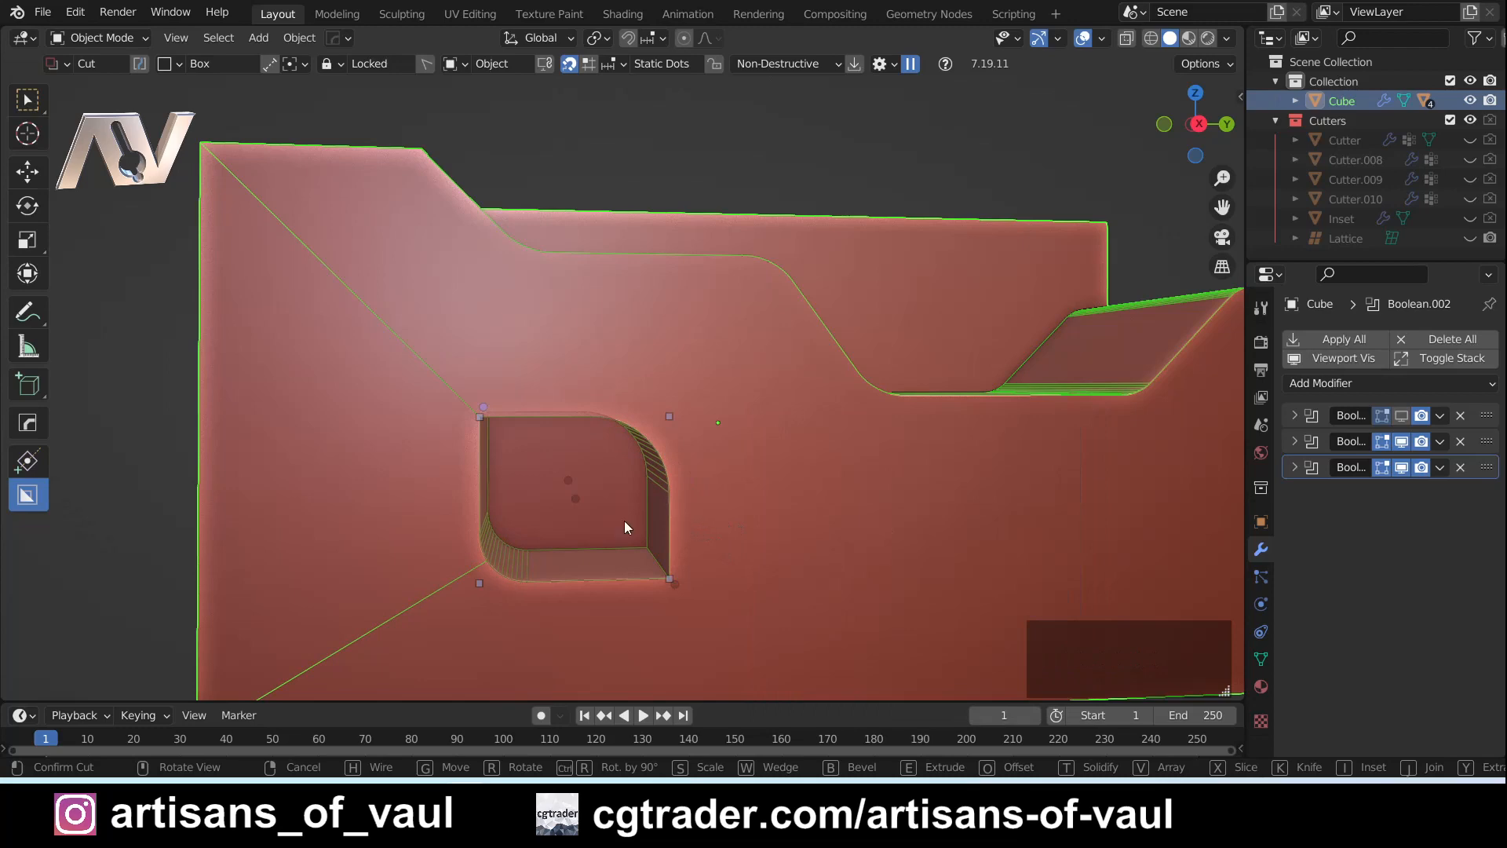
- Confirm the small bevelled box cut in the cuboid's front face and view the finished shape
click(714, 512)
scroll(761, 516, down, 3)
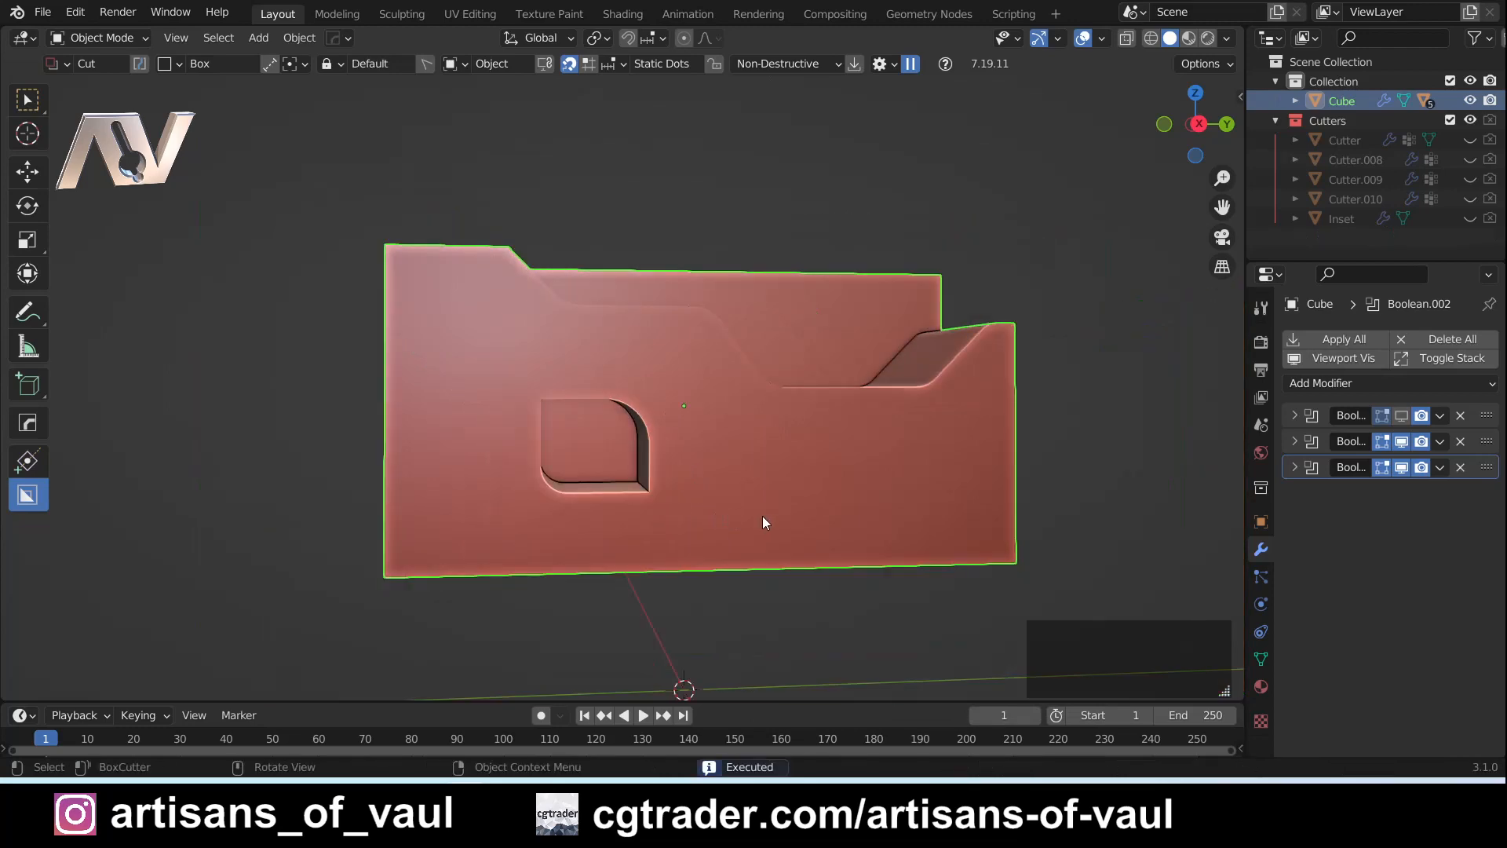
middle_drag(757, 450, 703, 465)
scroll(713, 428, up, 2)
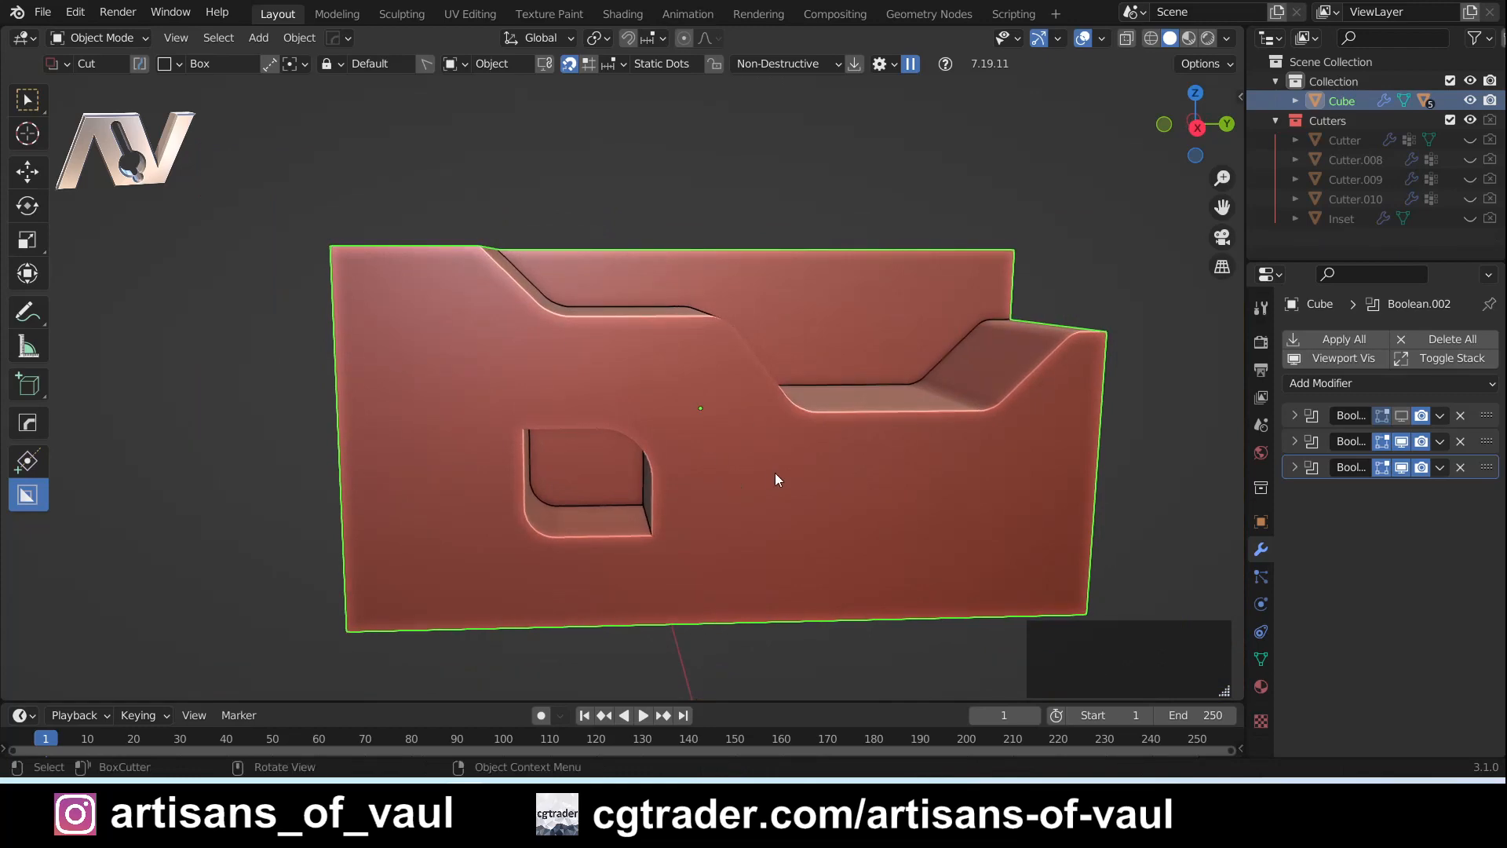
- Review the orientation options in the BoxCutter pie menu and switch the cutter shape to Circle
key(d)
key(ctrl)
key(ctrl+d)
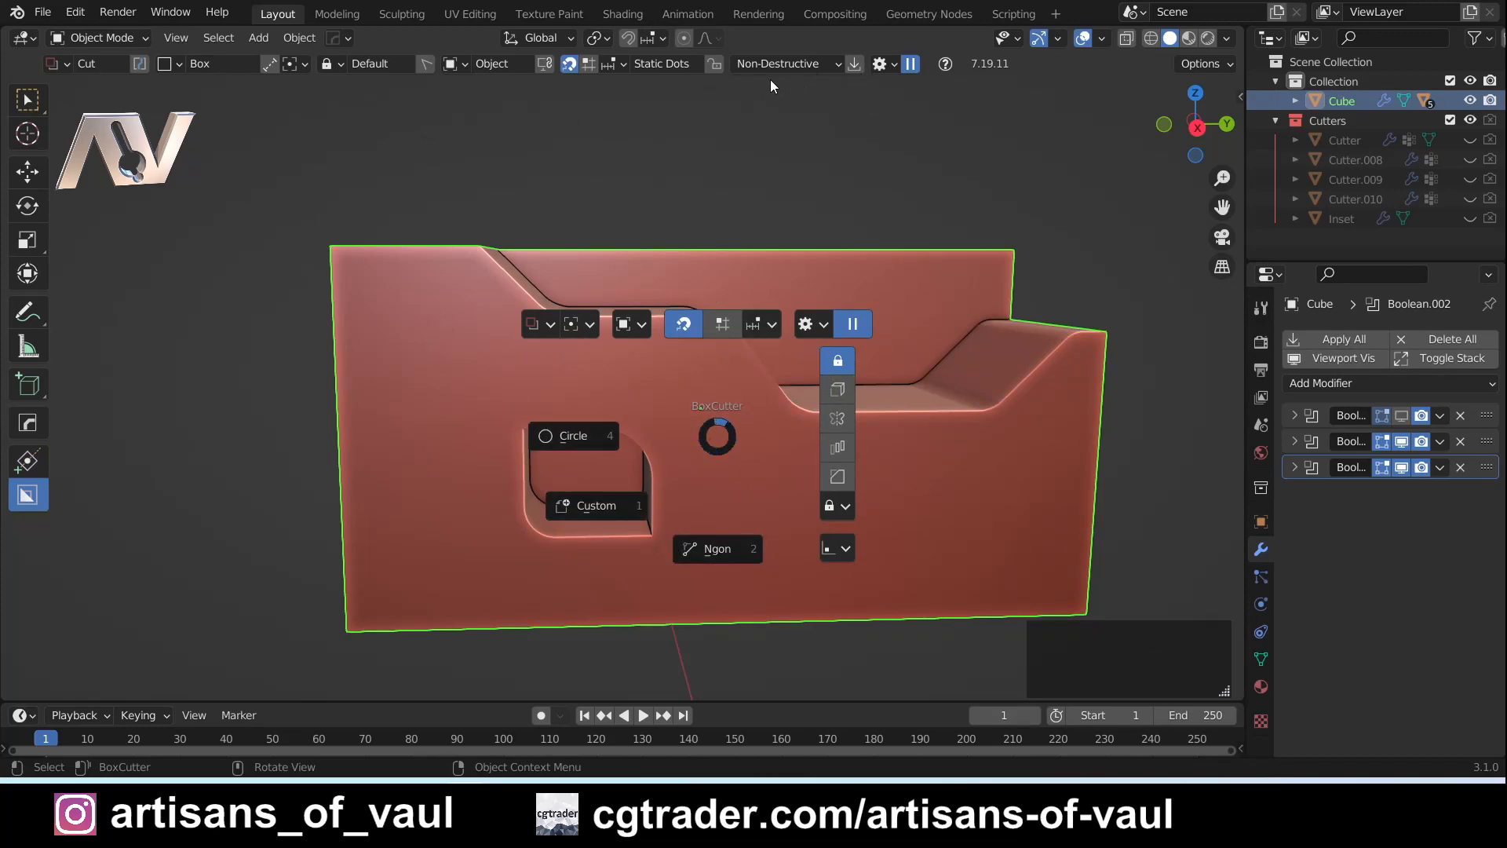
click(644, 326)
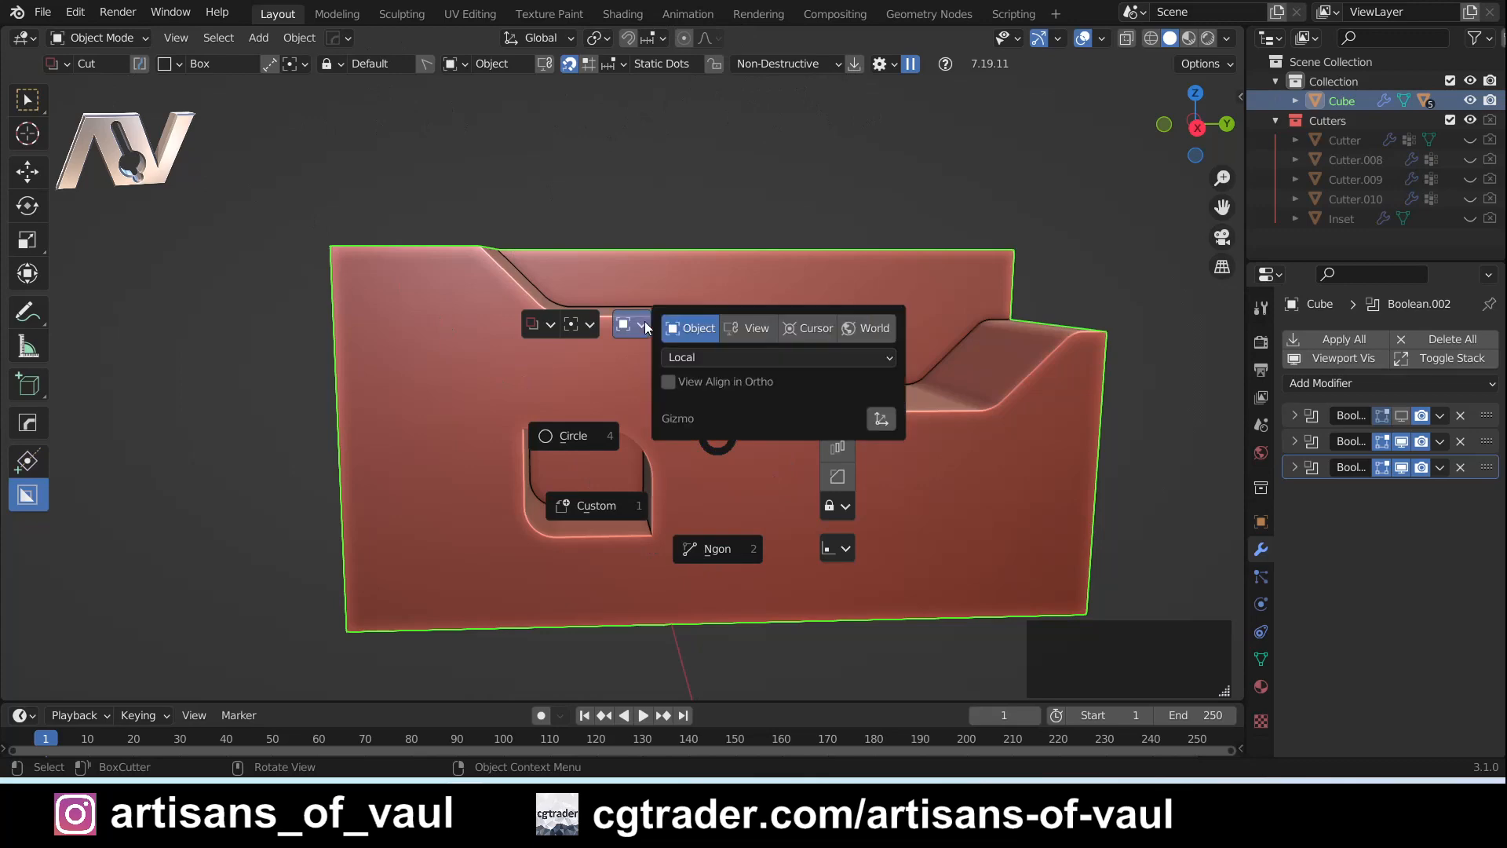
click(582, 322)
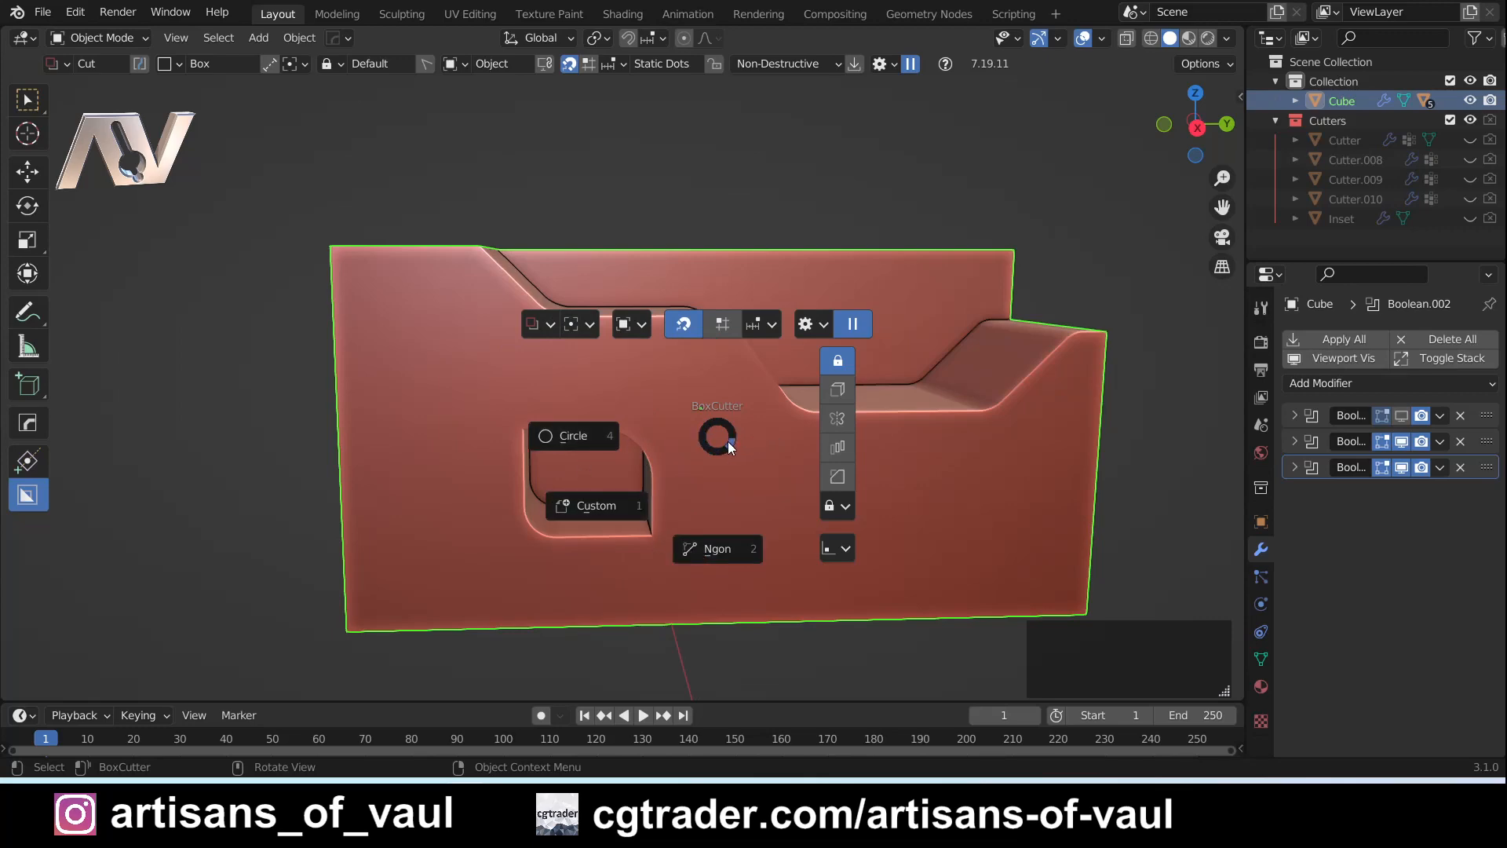
click(583, 439)
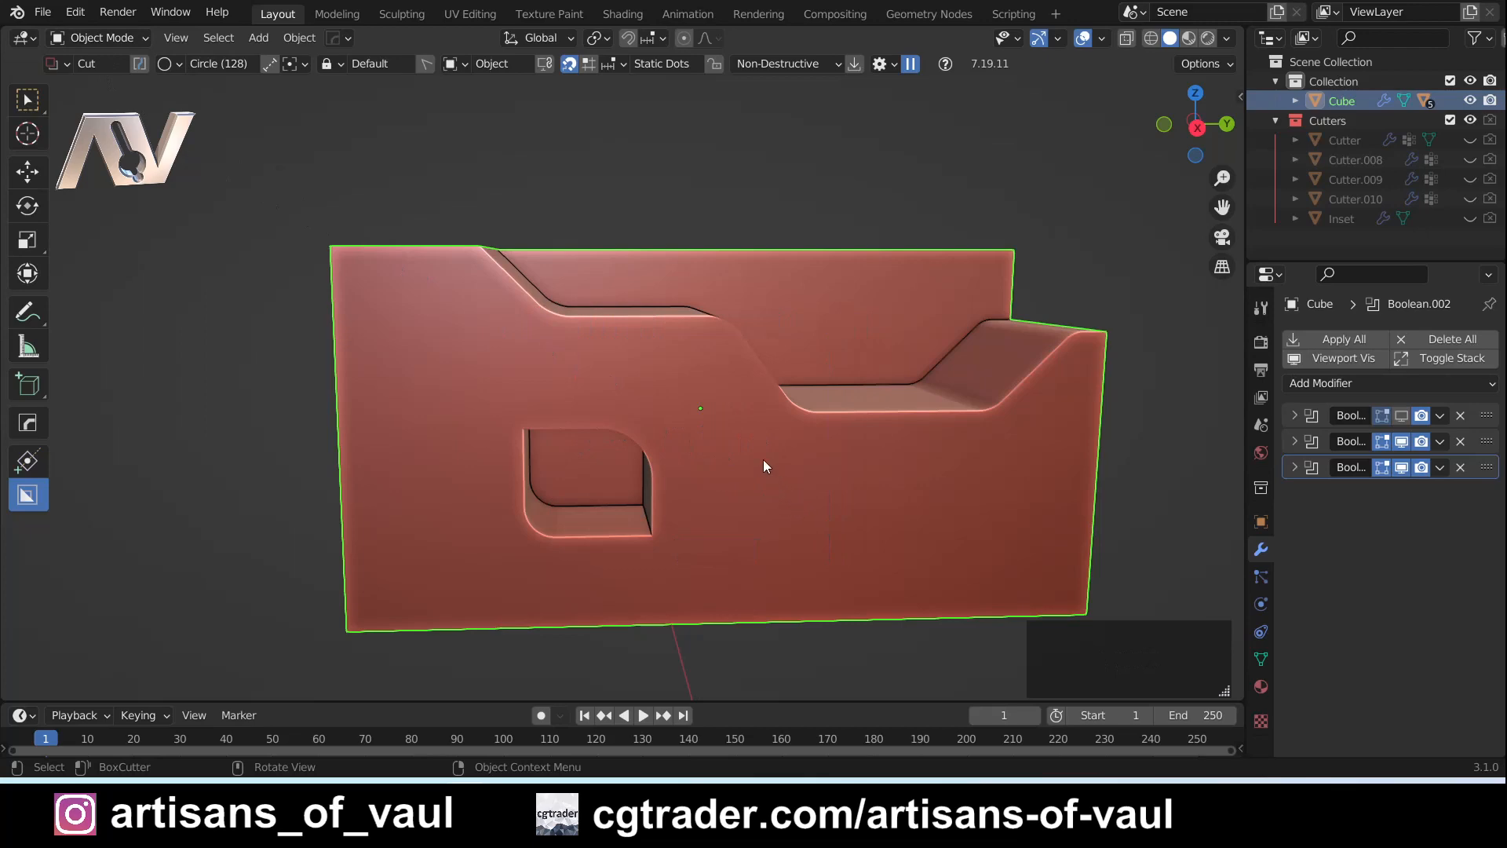
- Examine the Circle cutter's Box Helper options and the shape choices in the BoxCutter pie menu
key(d)
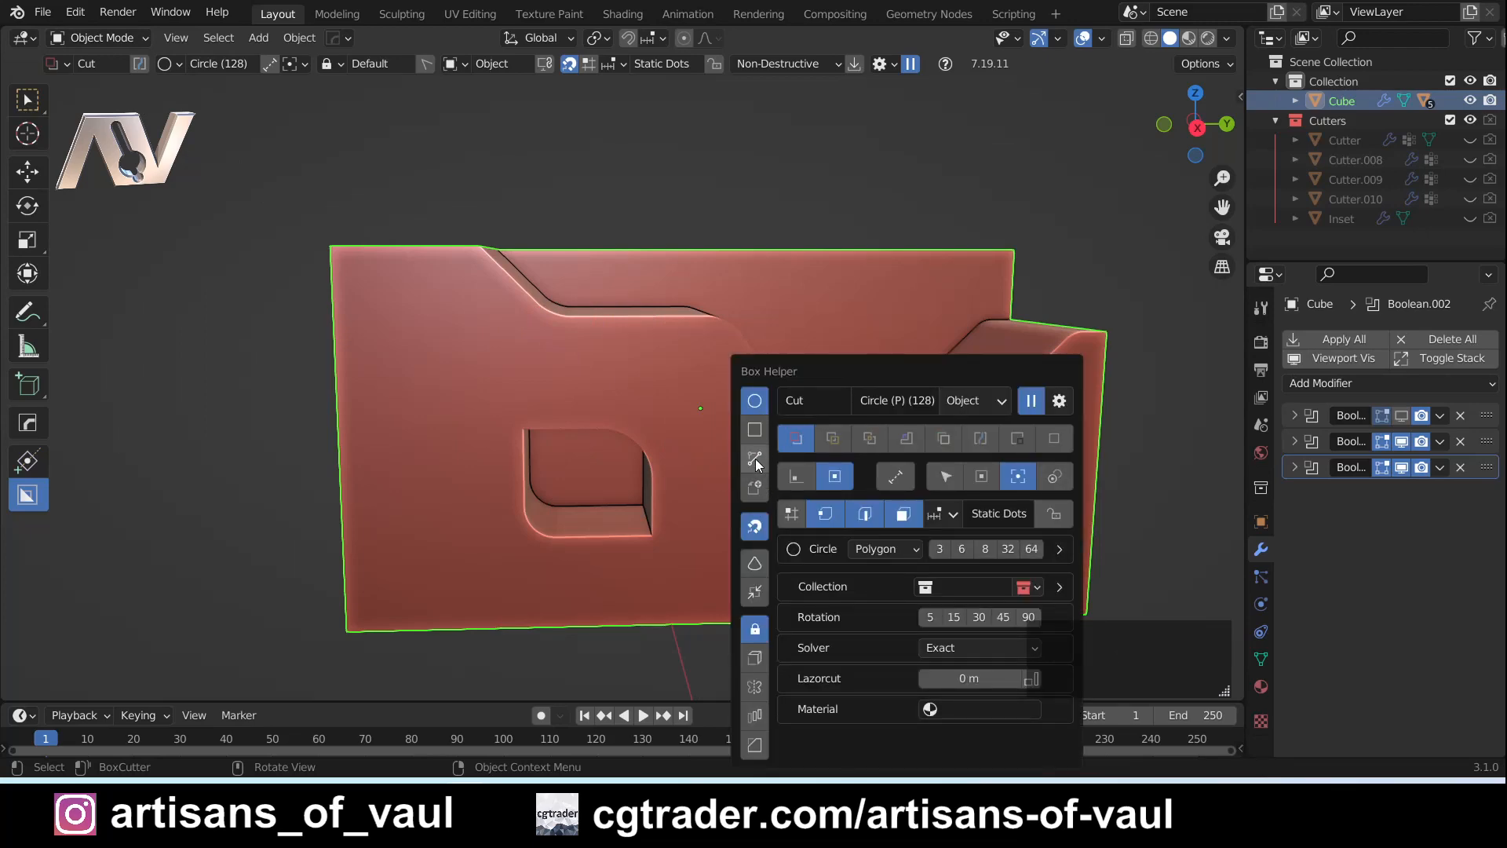
key(Escape)
key(ctrl)
key(d)
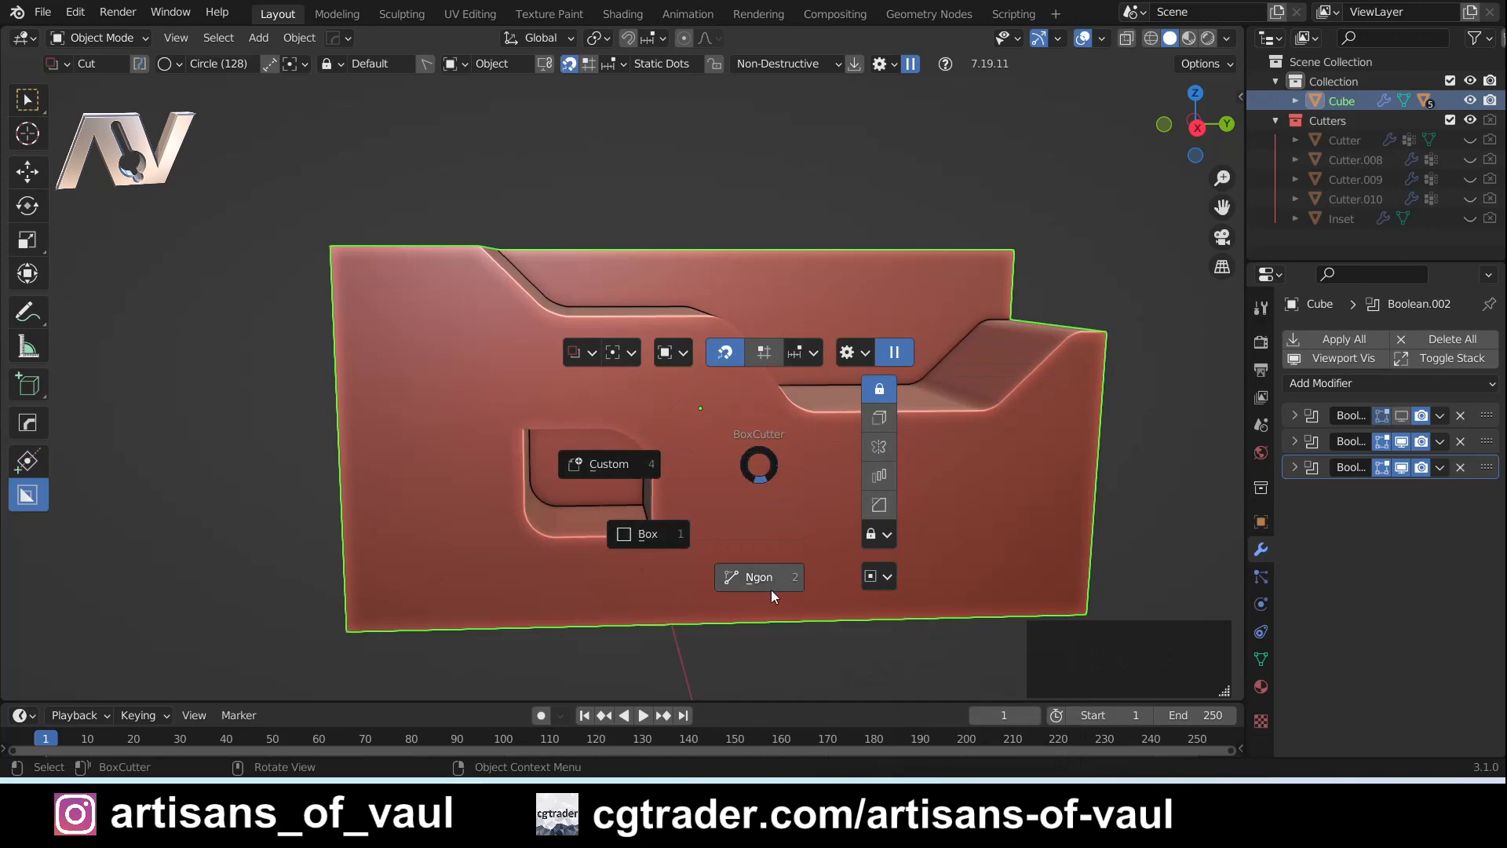
key(Escape)
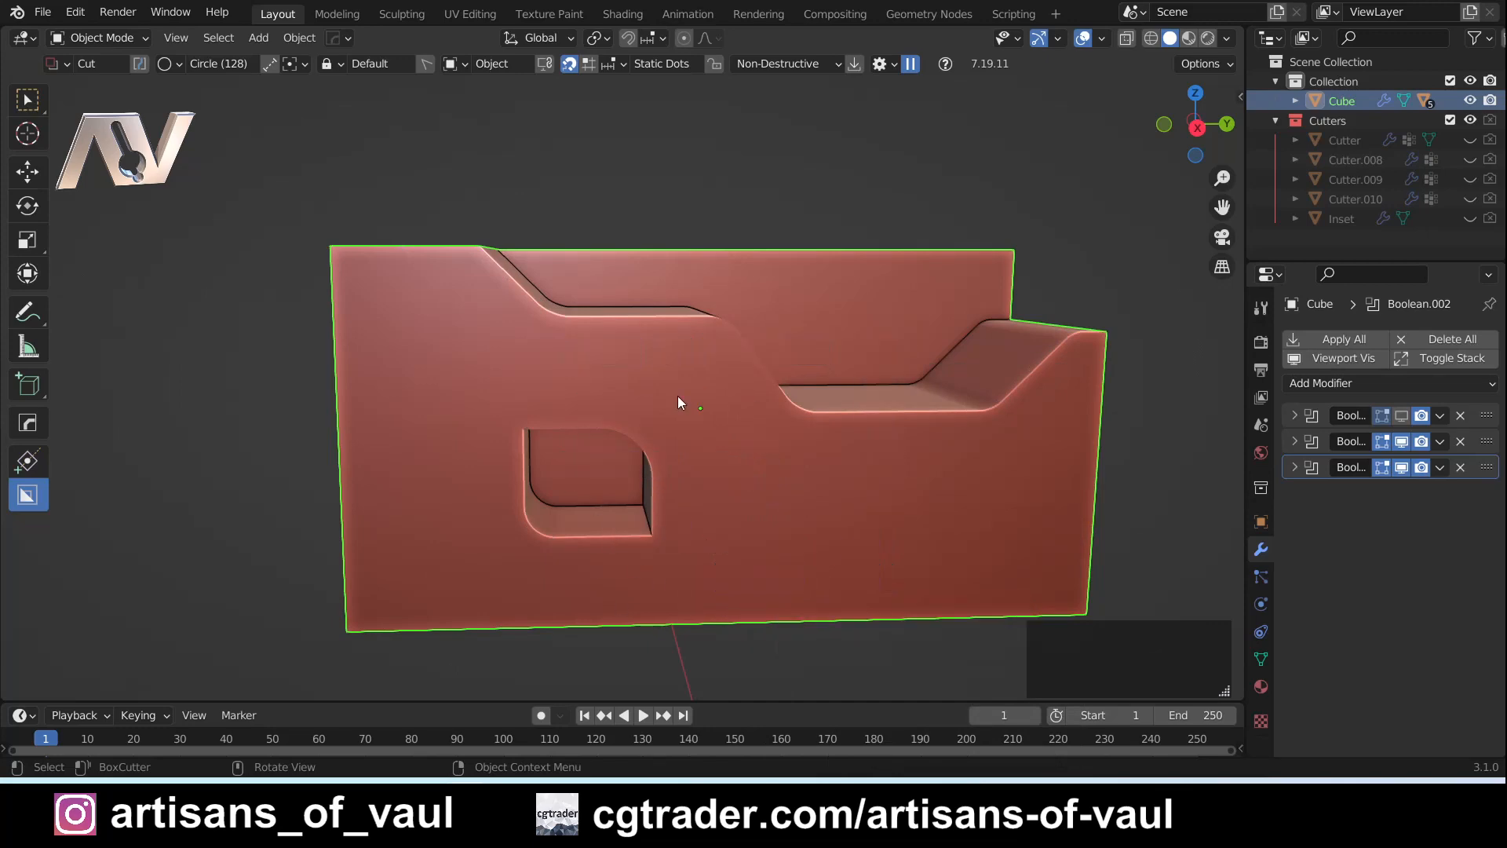